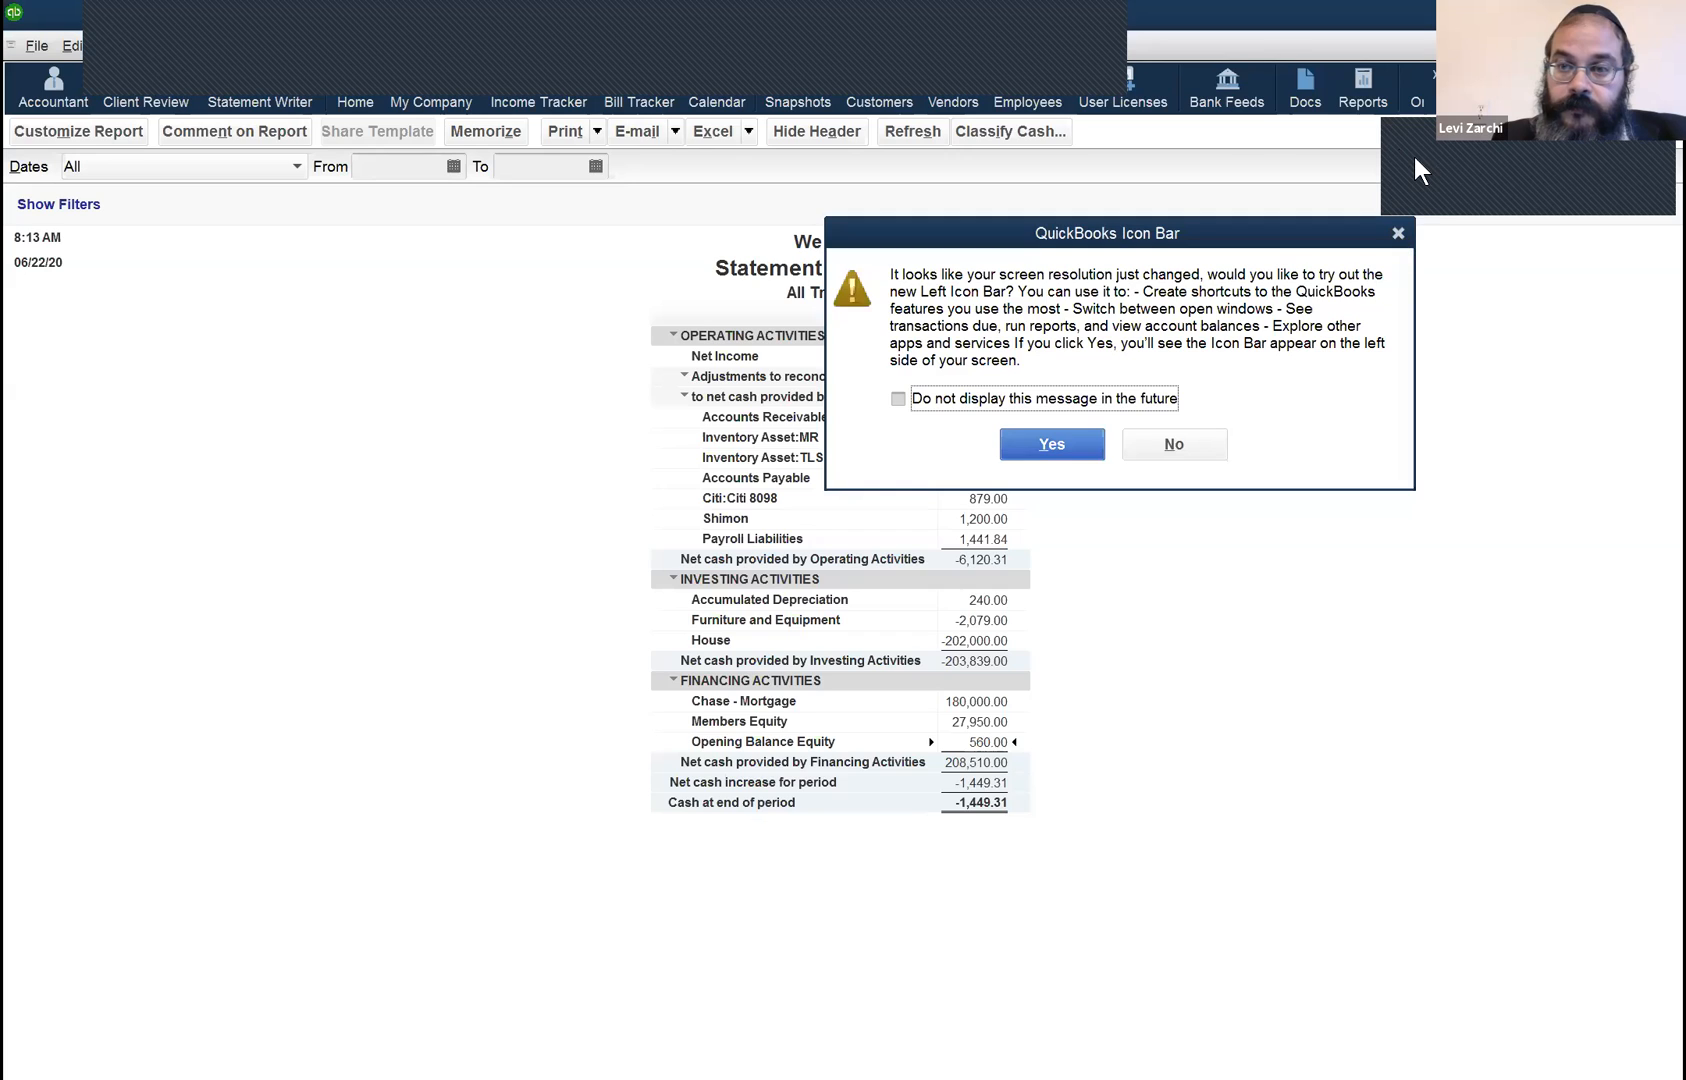
Dismiss the icon bar message and open the form for entering a single time activity.
click(1398, 233)
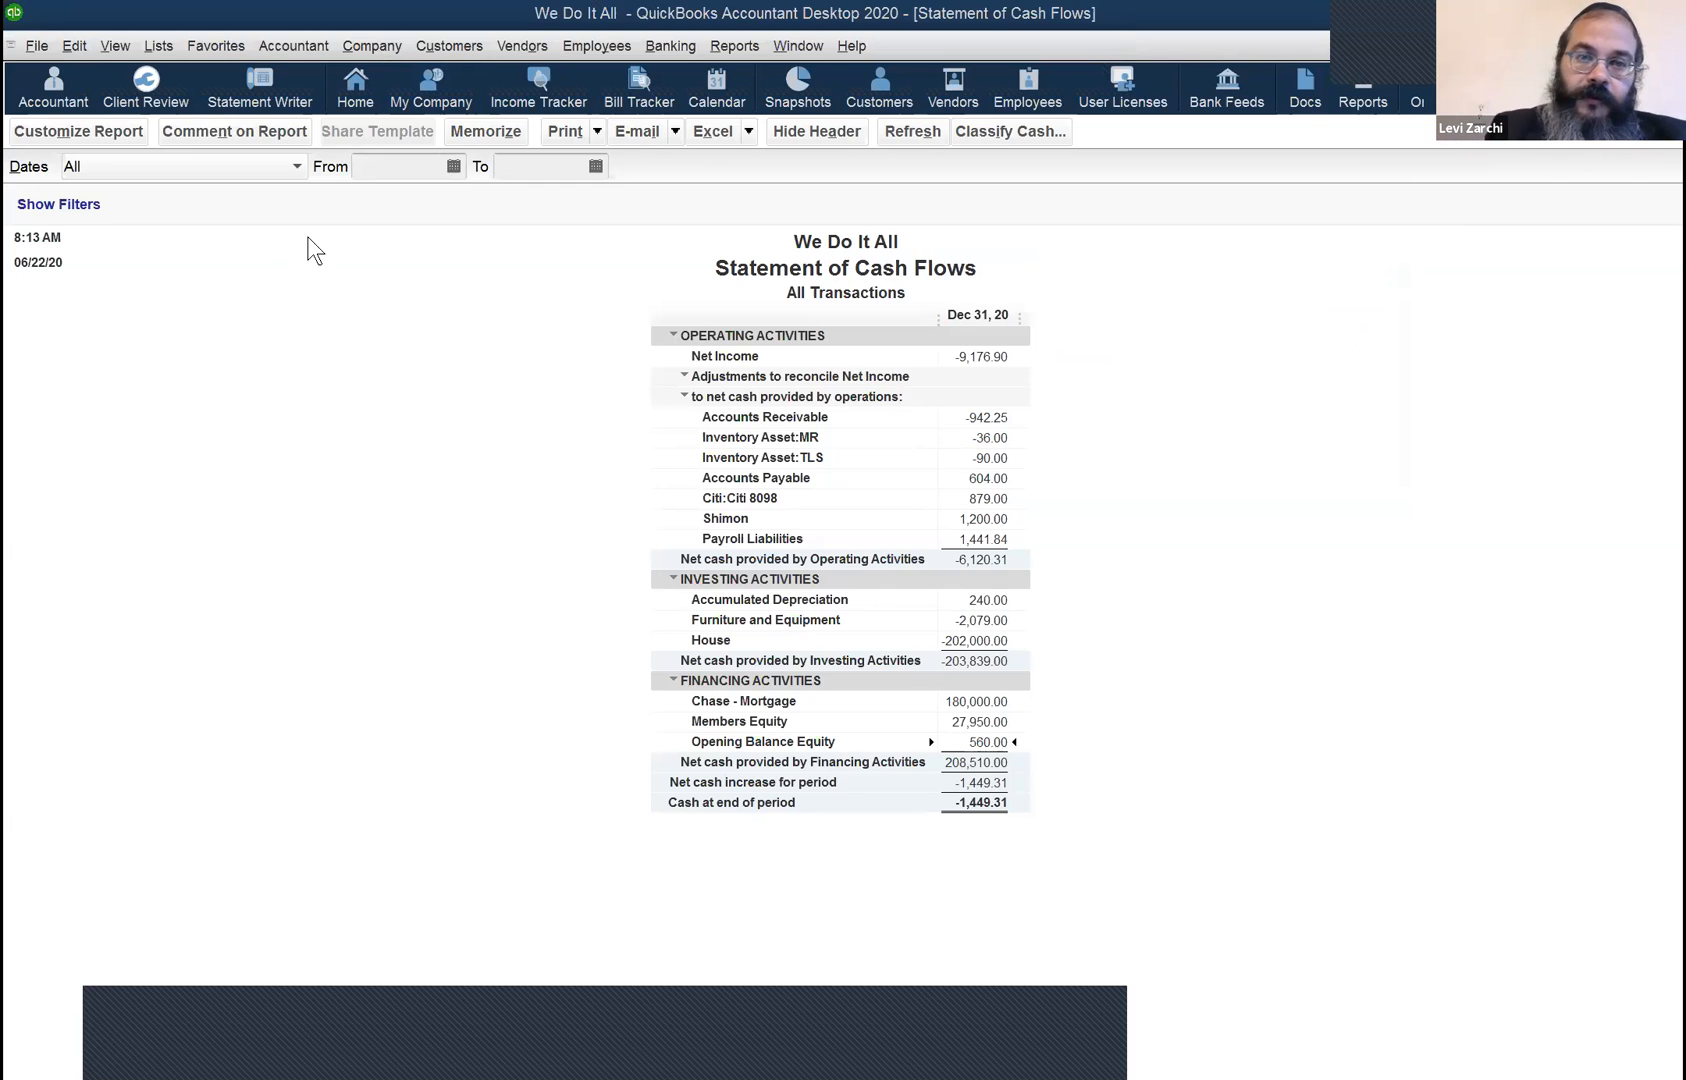
click(621, 46)
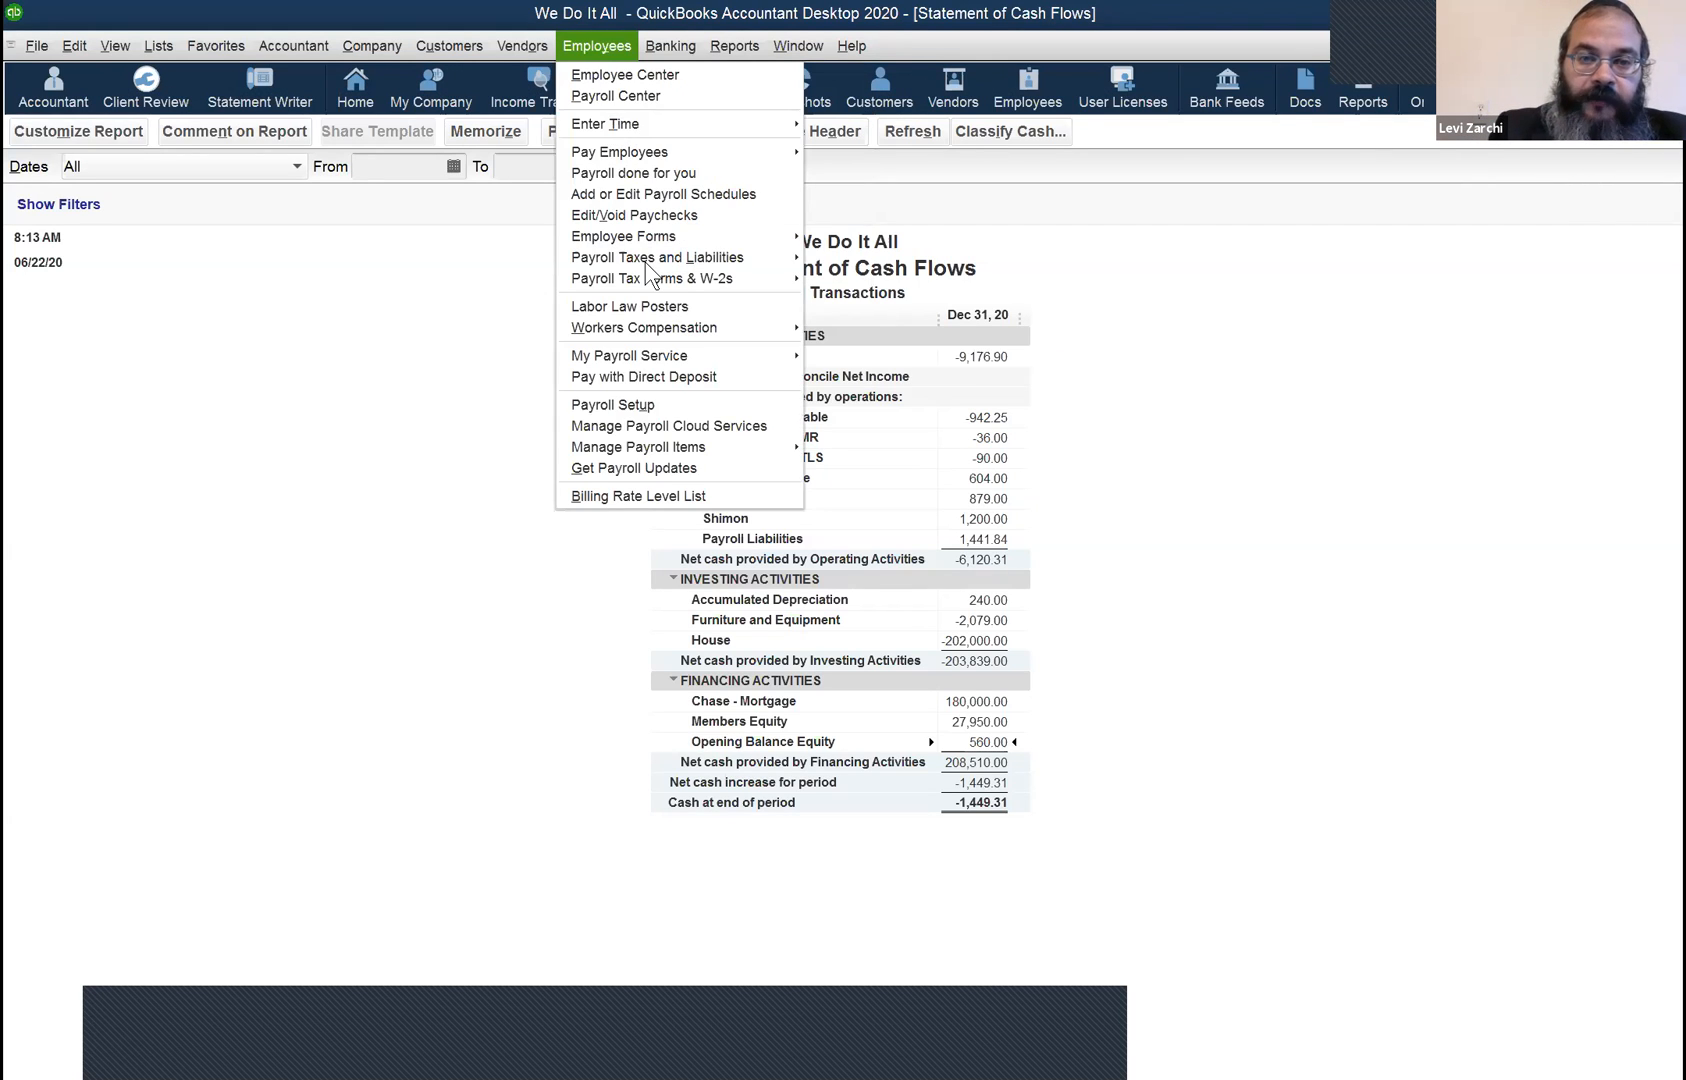
mouse_move(645, 261)
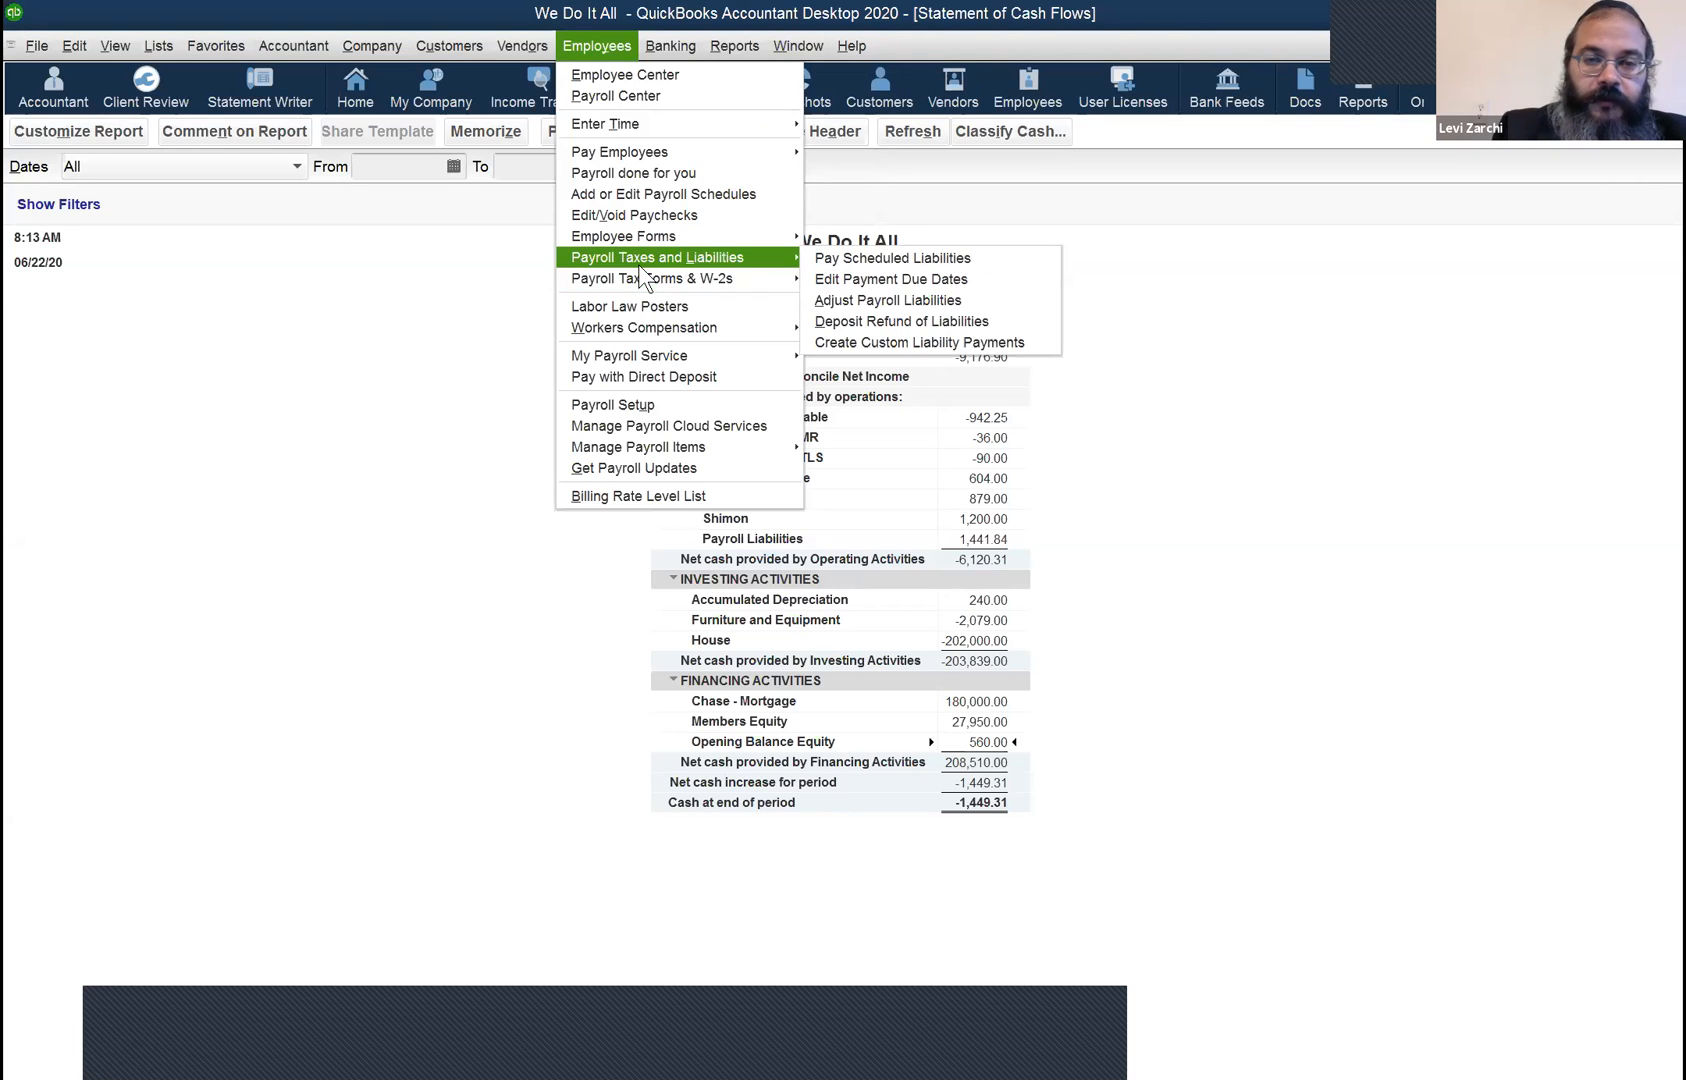
click(638, 254)
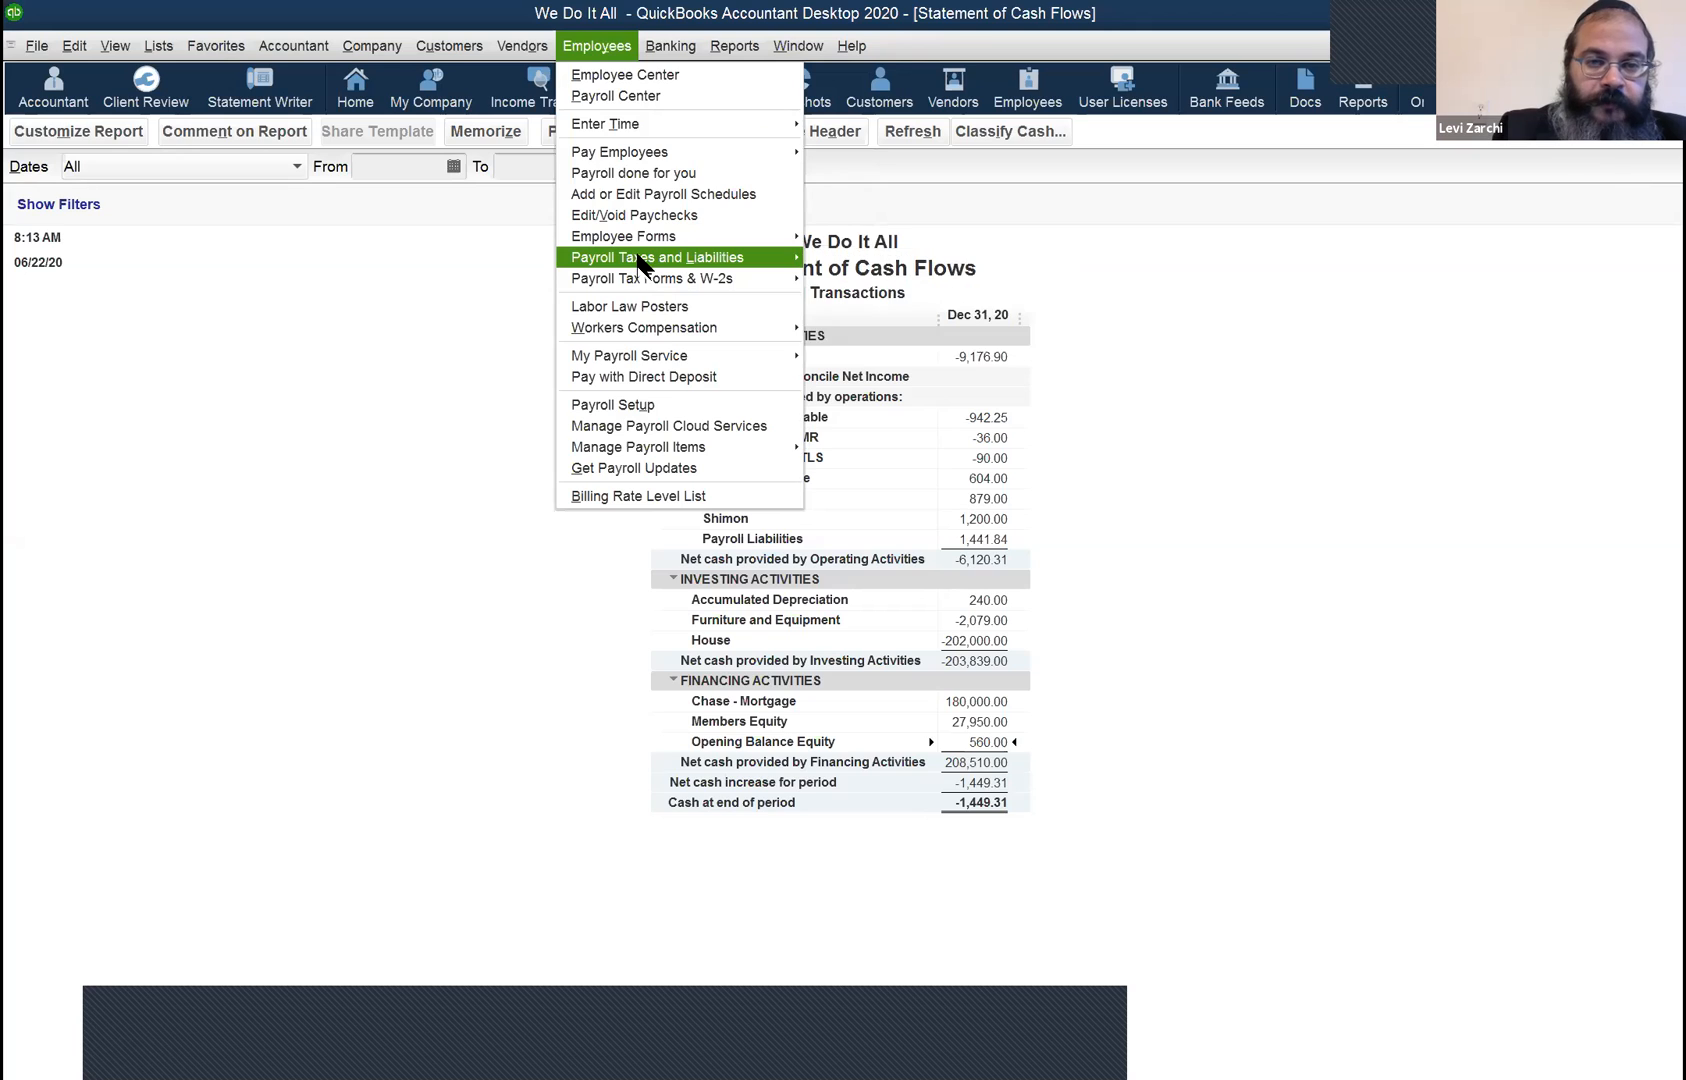
click(630, 259)
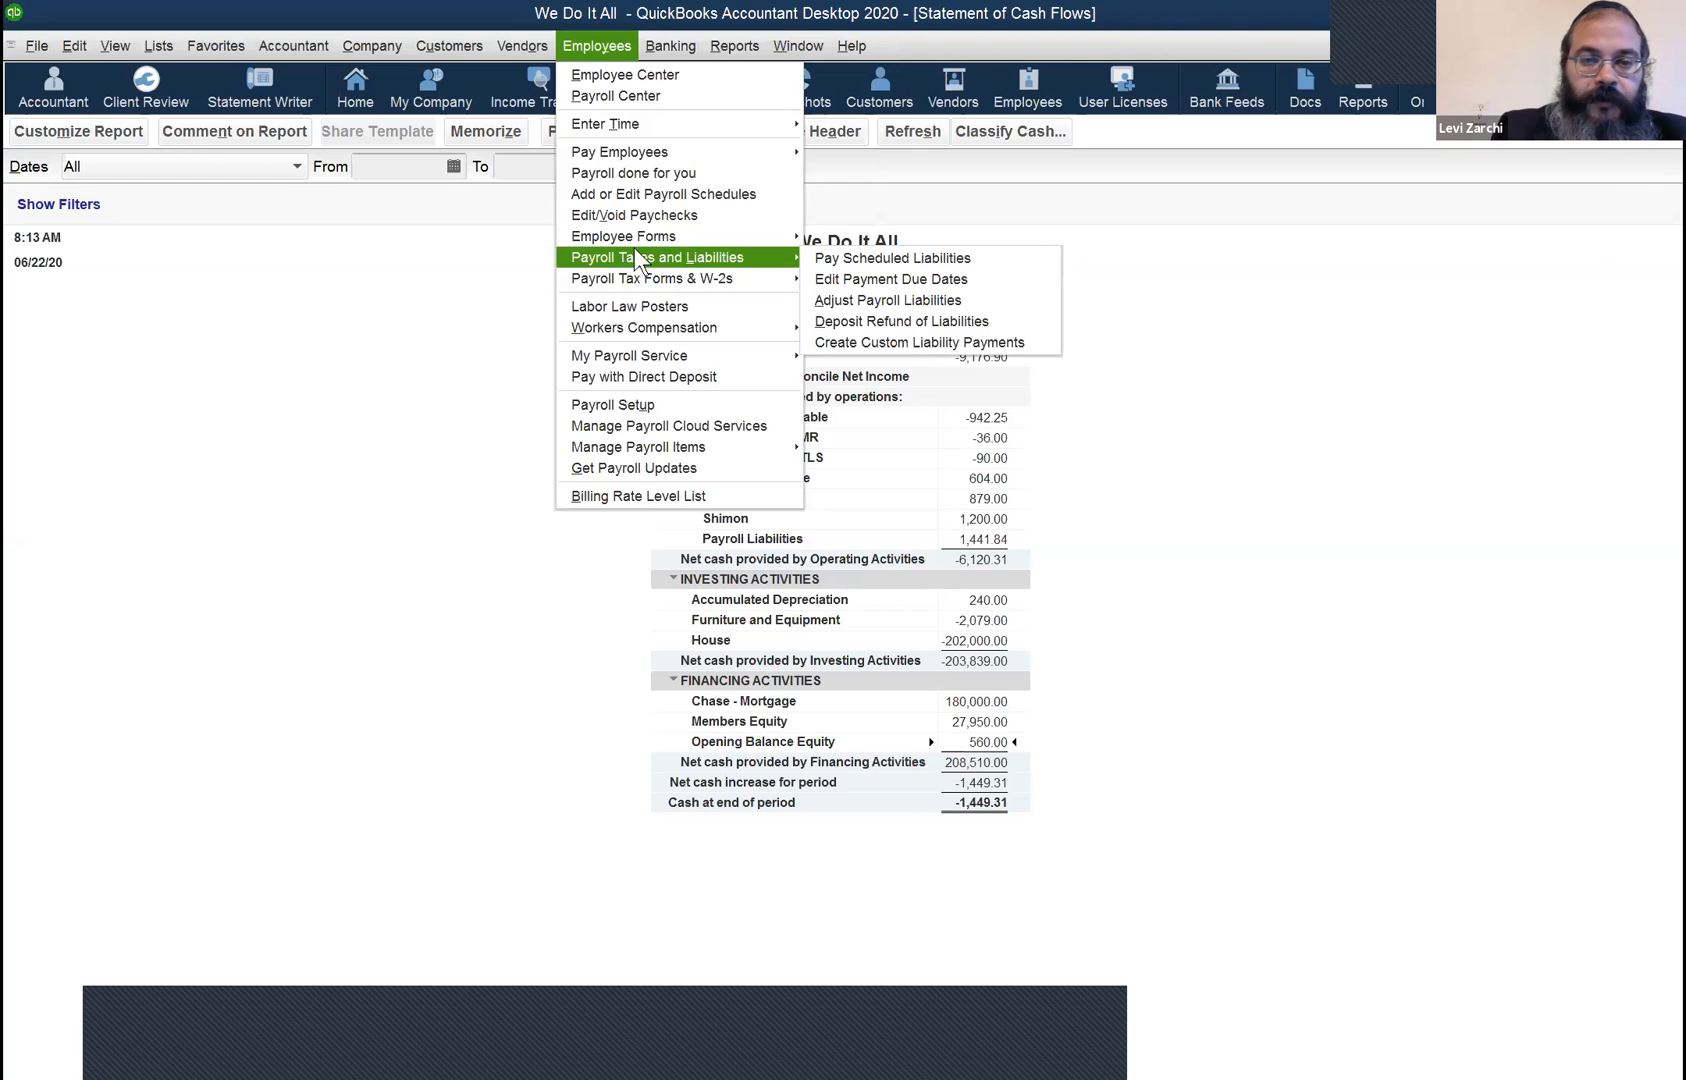
mouse_move(677, 130)
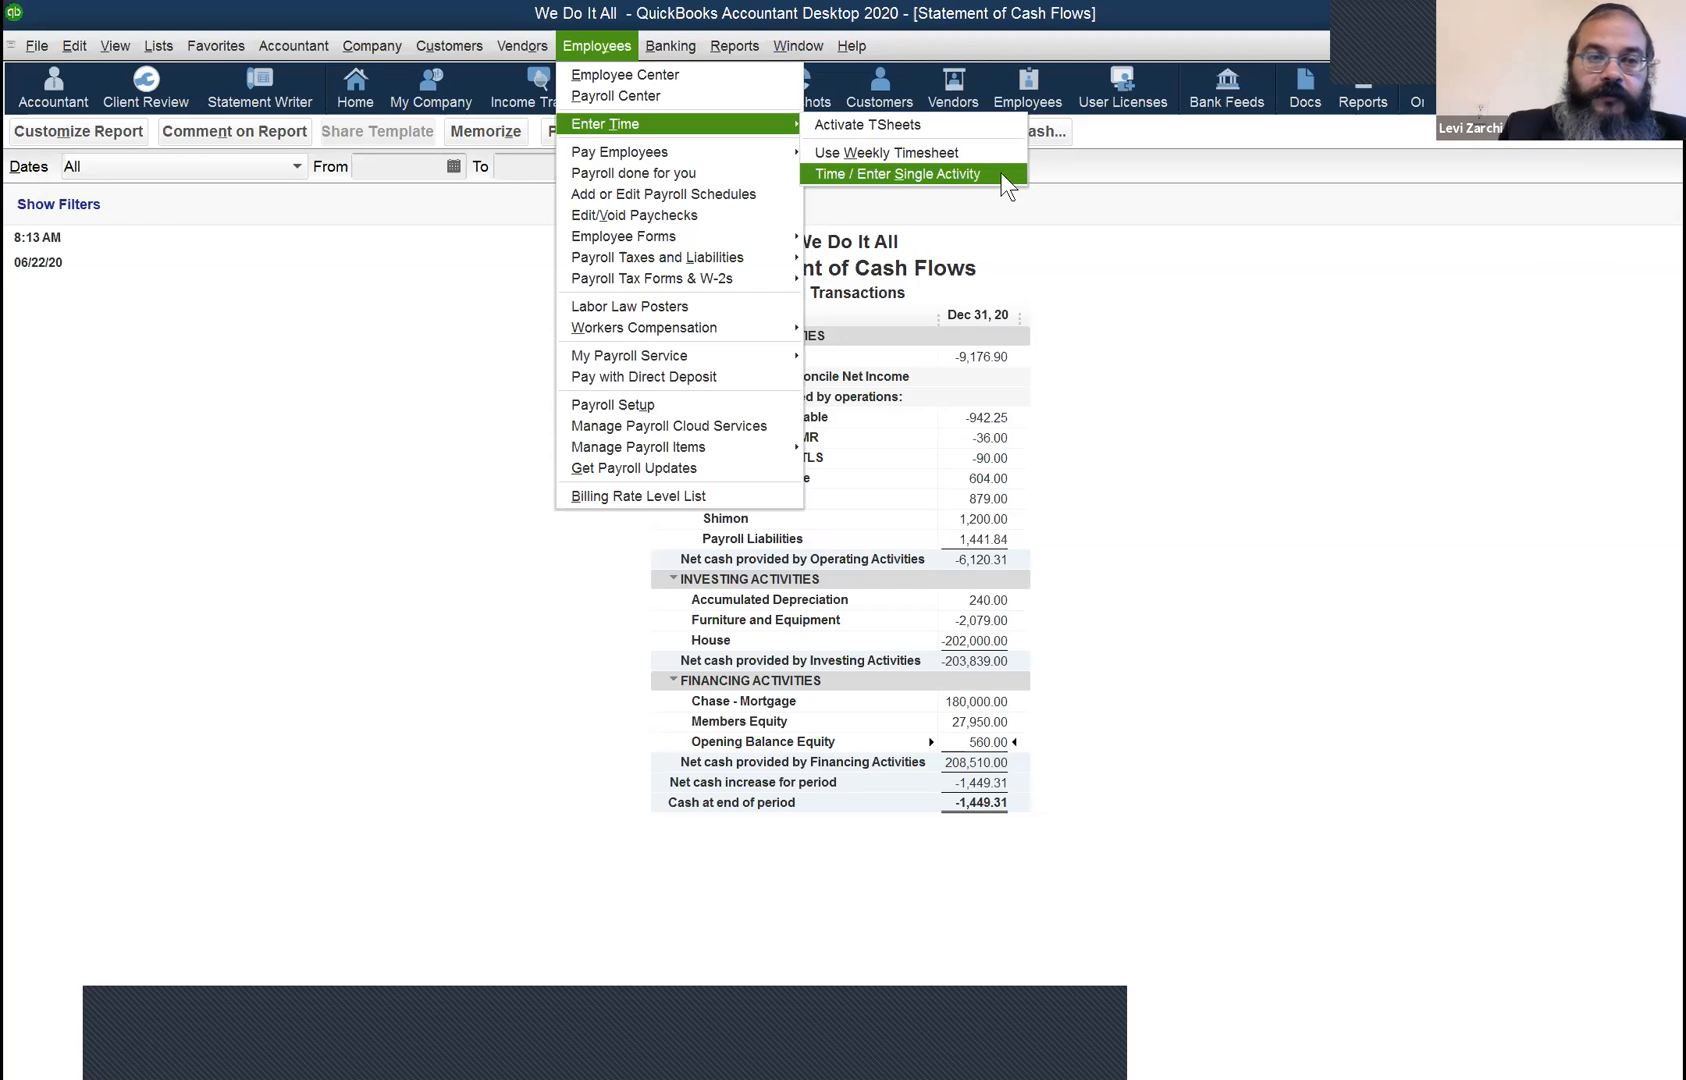
key(Return)
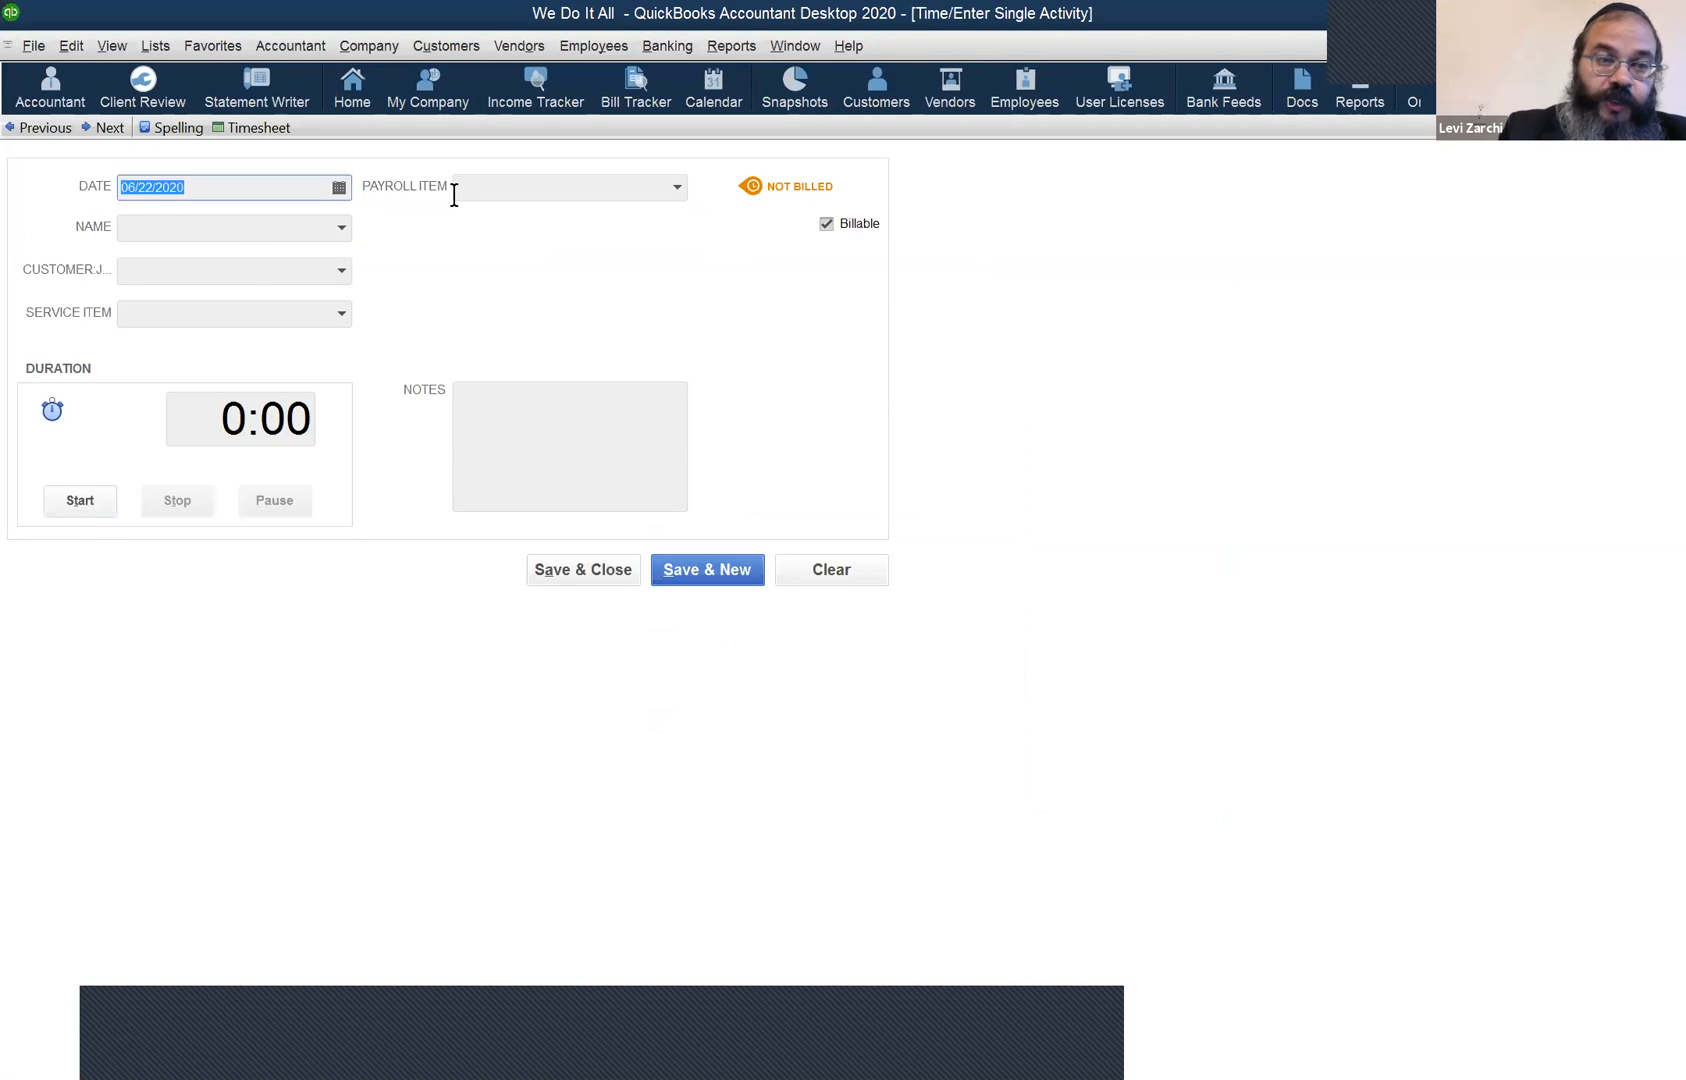
Try the activity's duration stopwatch by starting and stopping it, leaving the name empty.
click(341, 229)
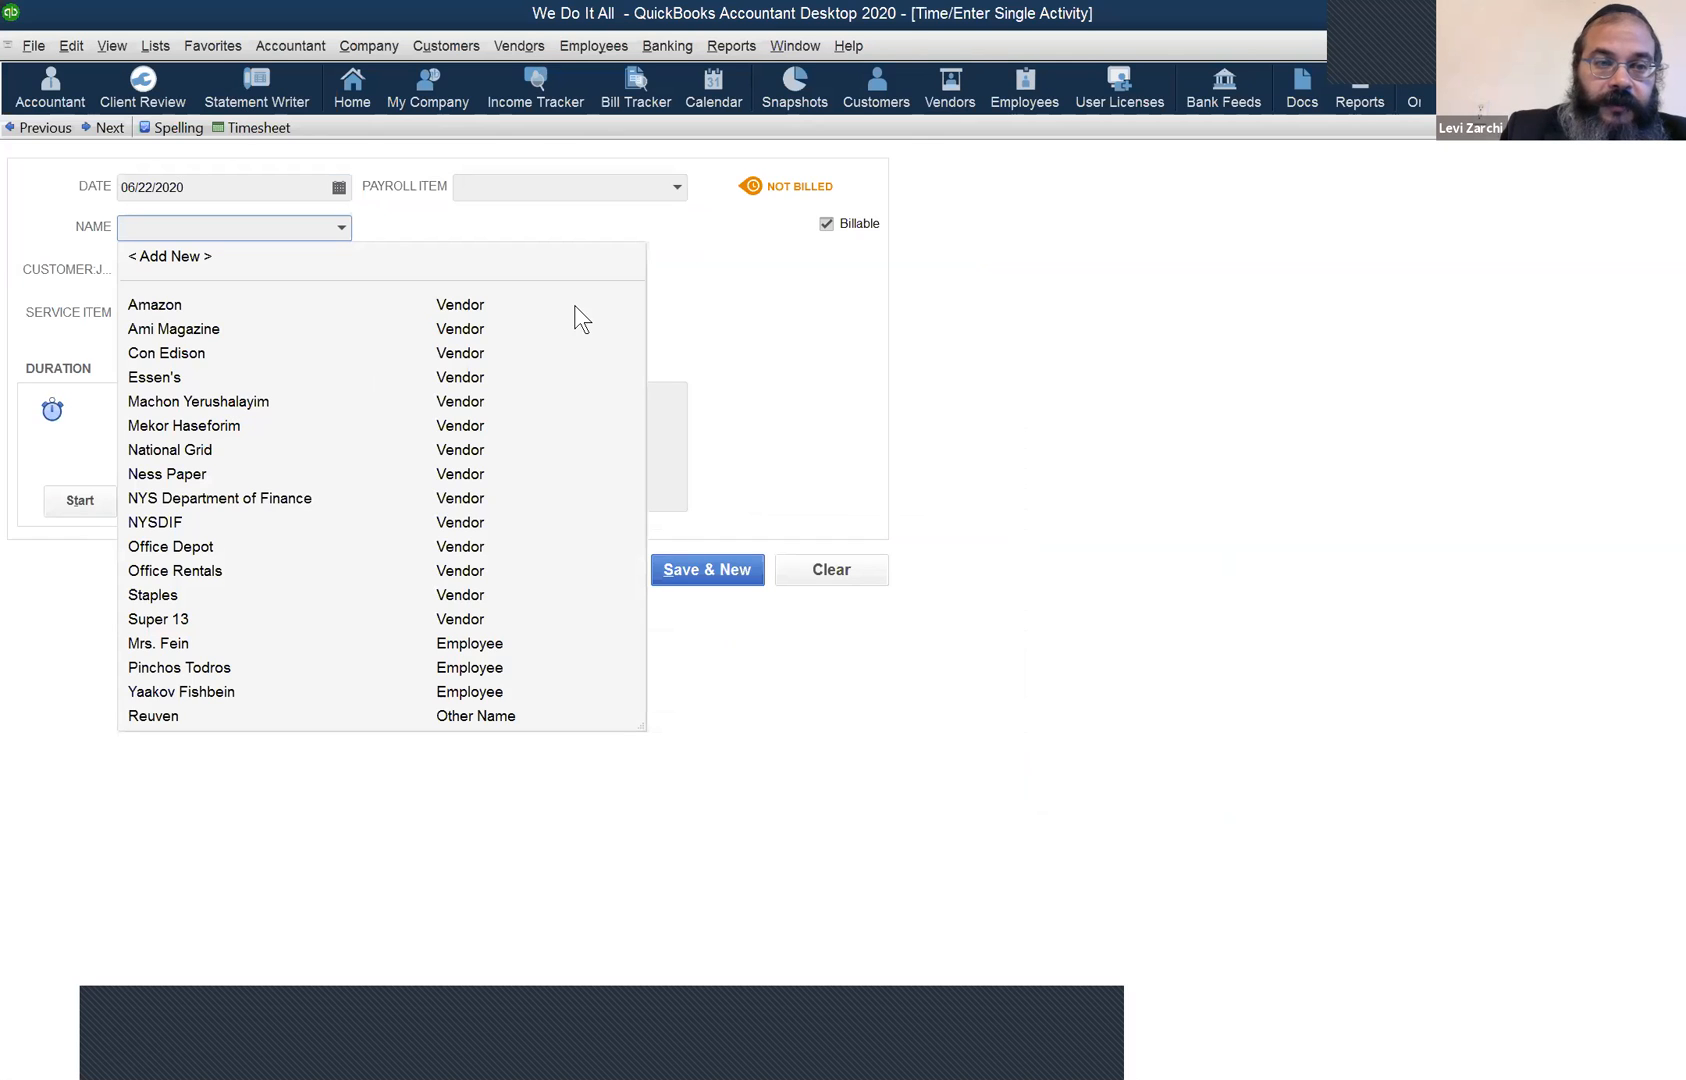
click(106, 508)
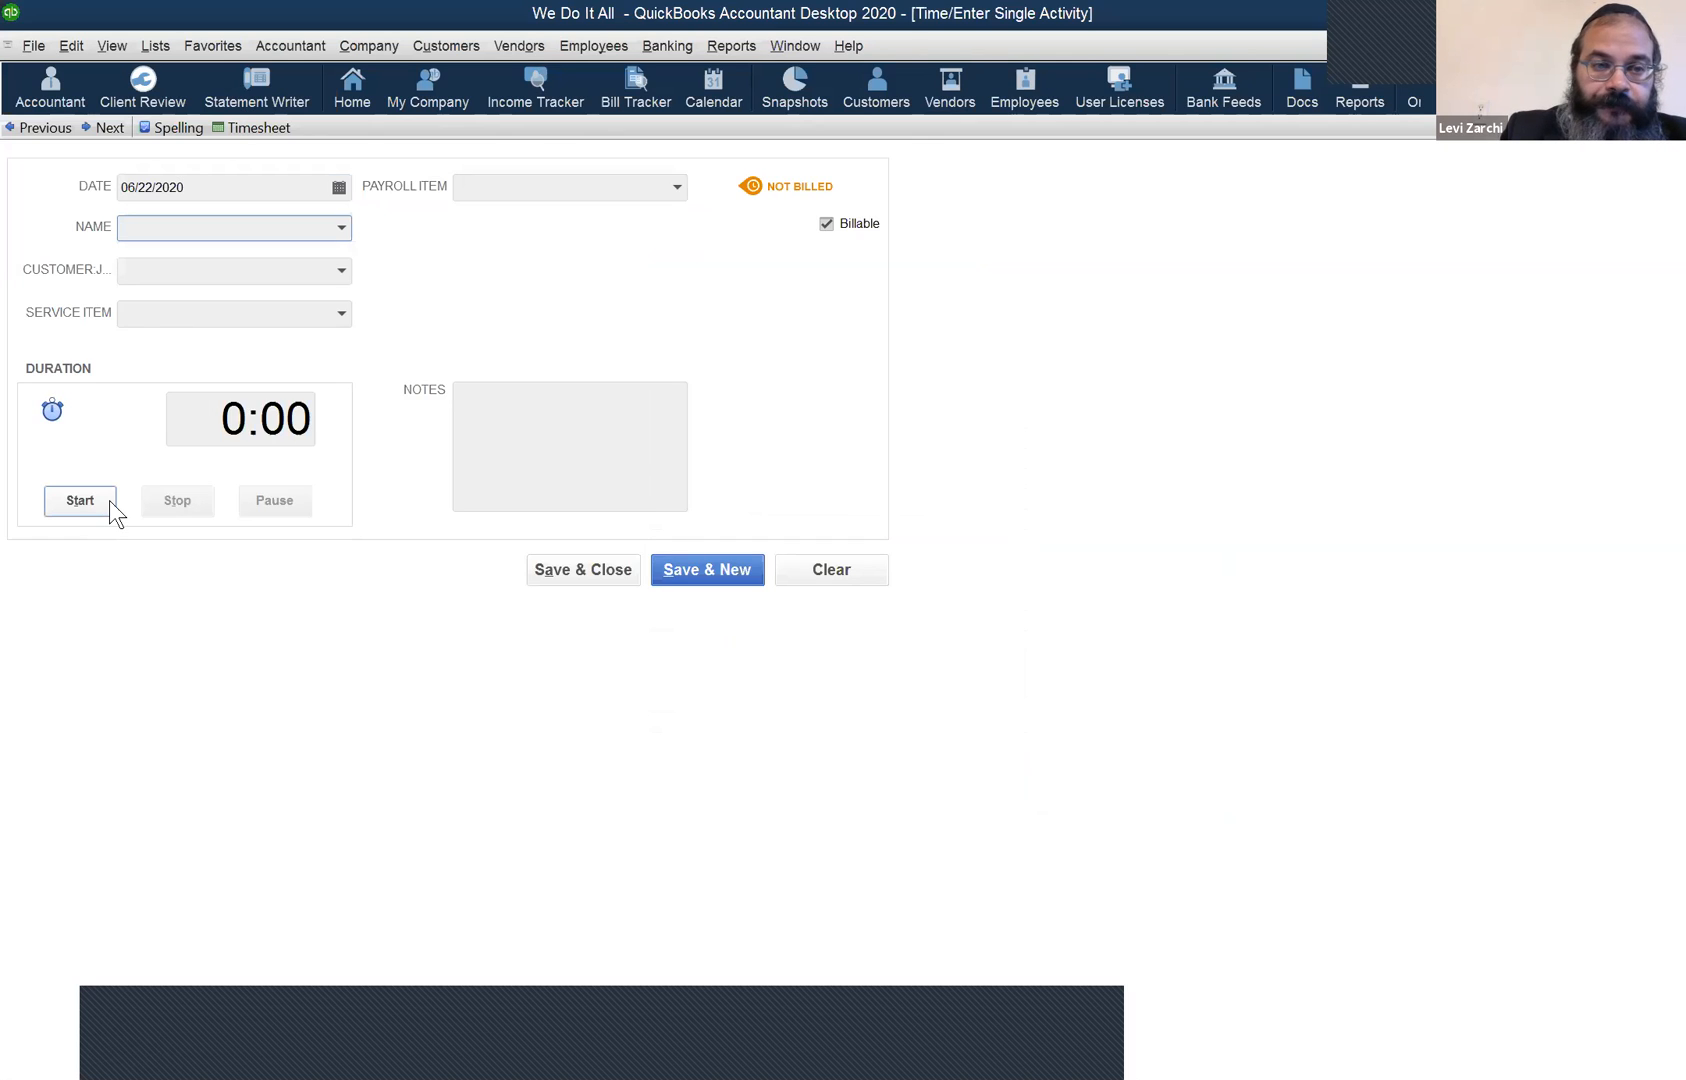
click(94, 501)
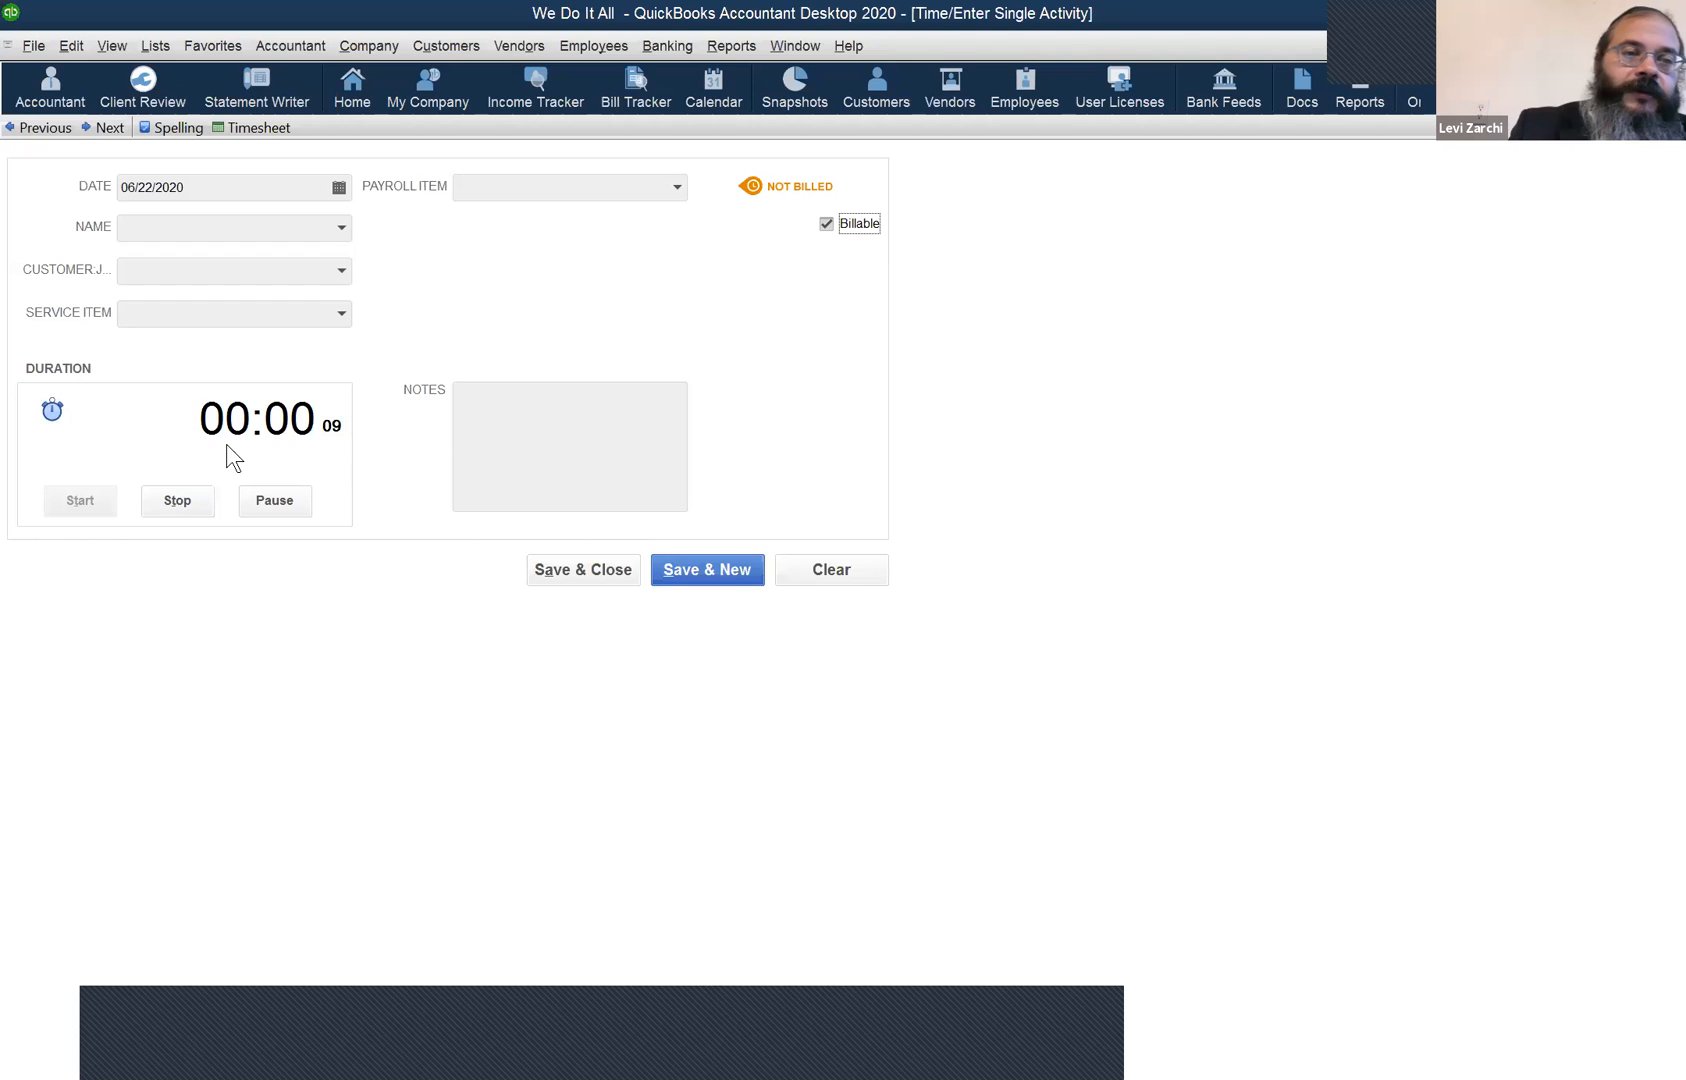
click(165, 501)
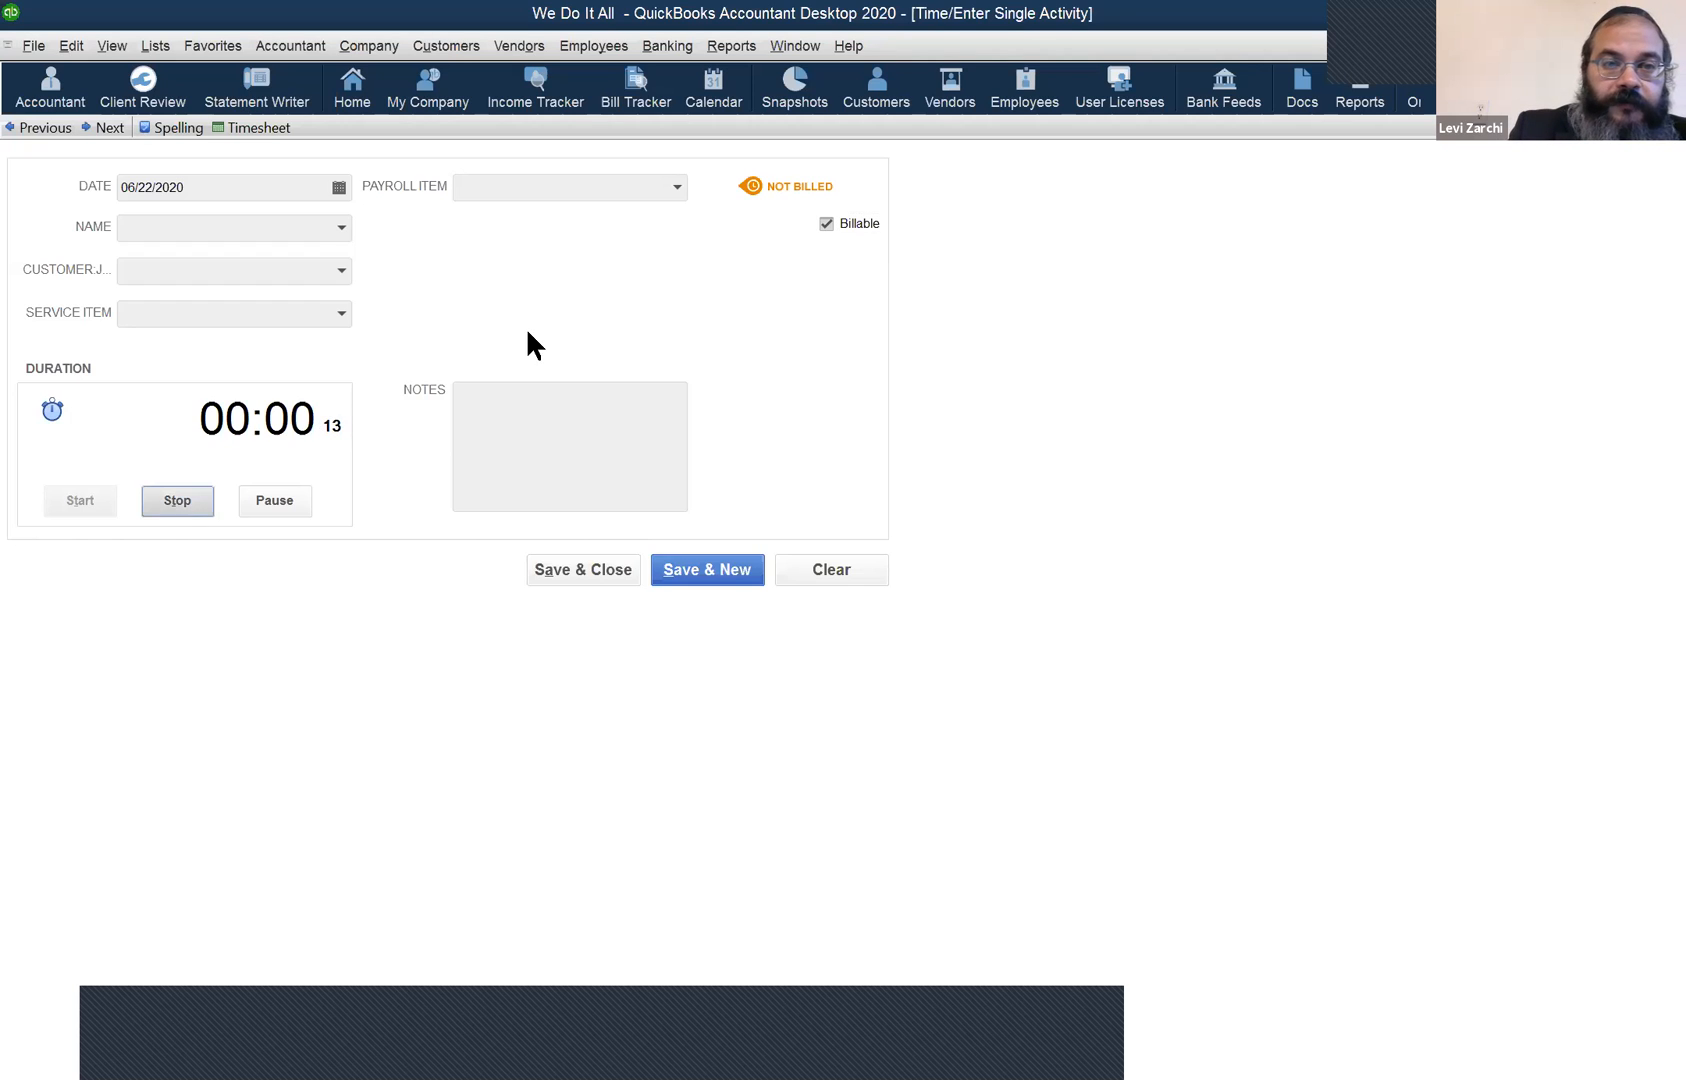
Set the activity's payroll item to WD-Hourly and its service item to WD.
click(678, 188)
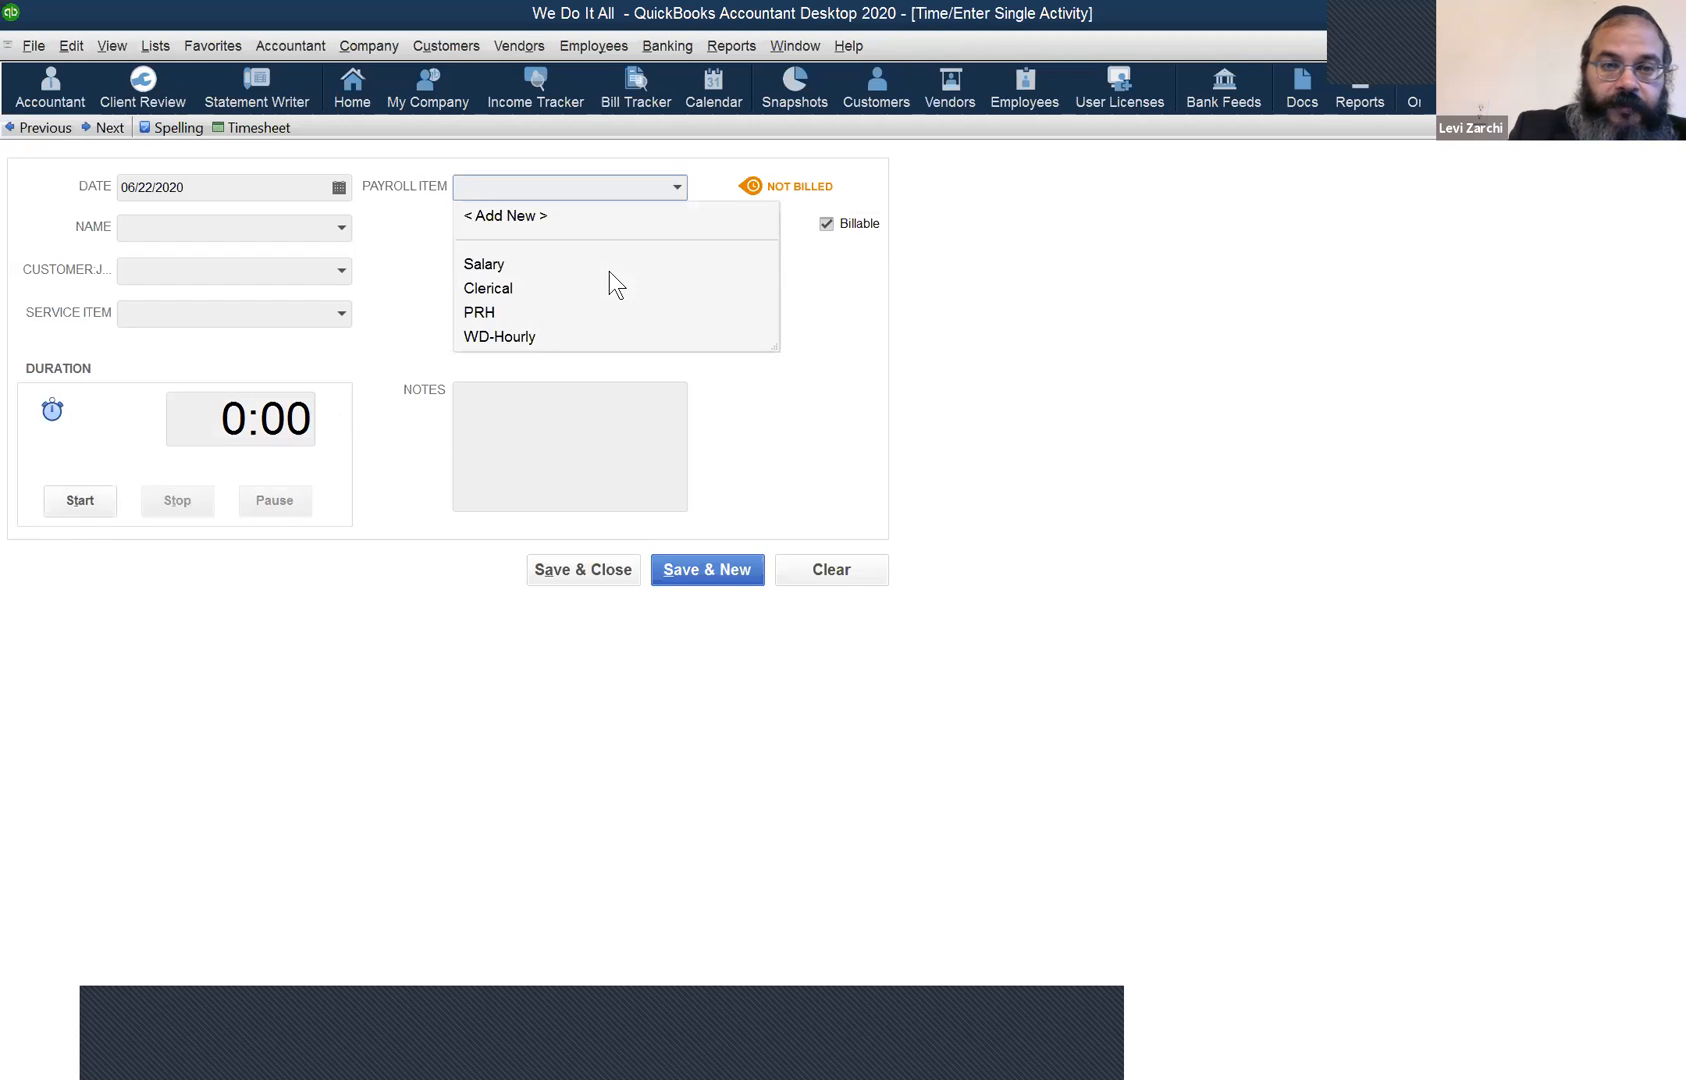
click(557, 310)
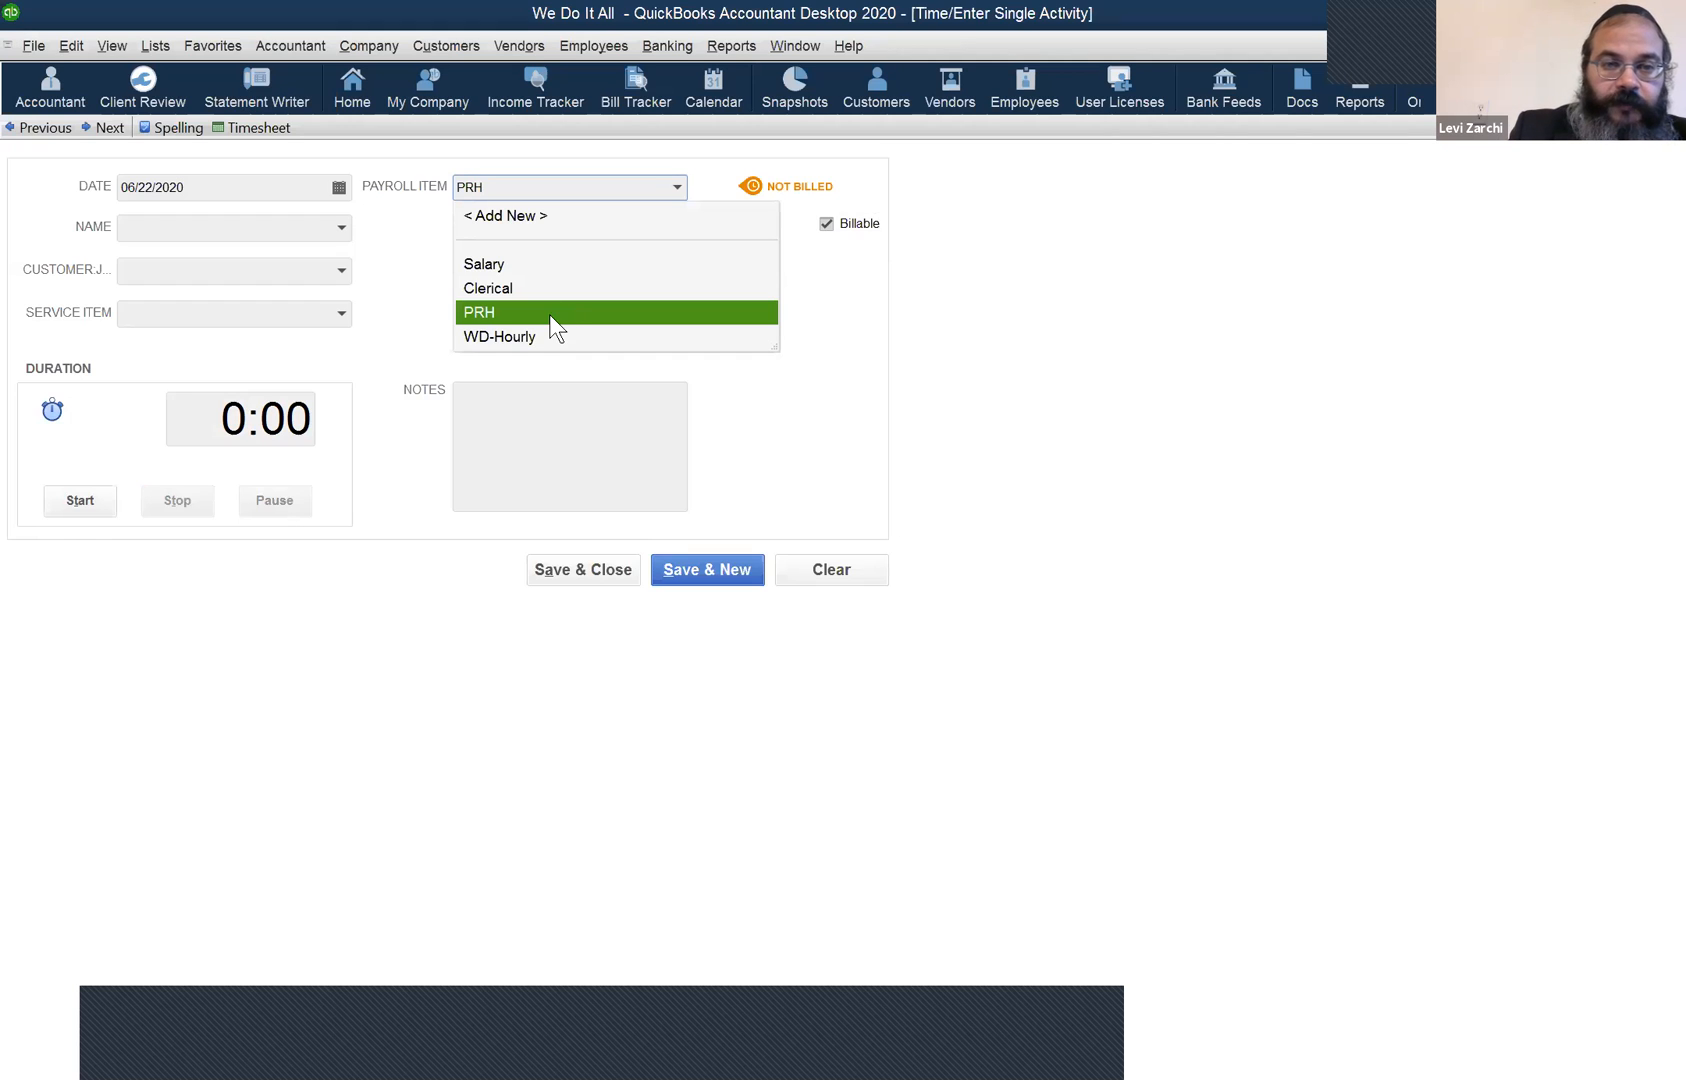
click(545, 336)
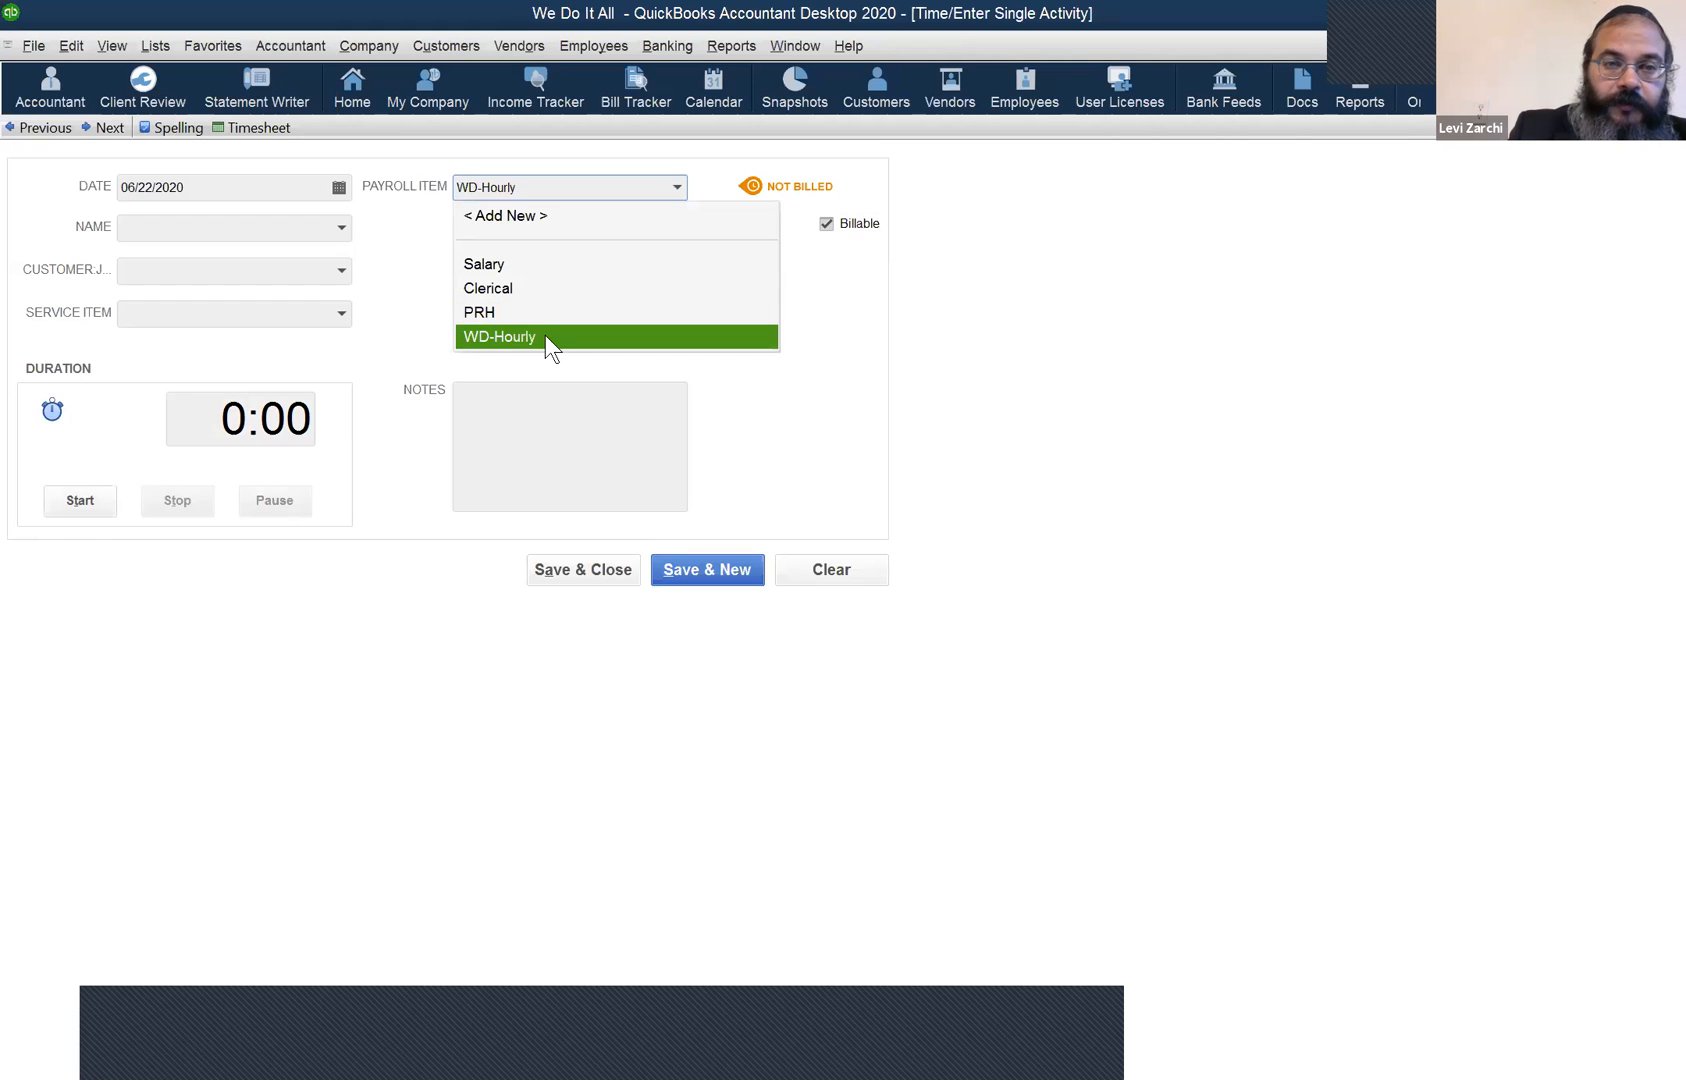
click(327, 338)
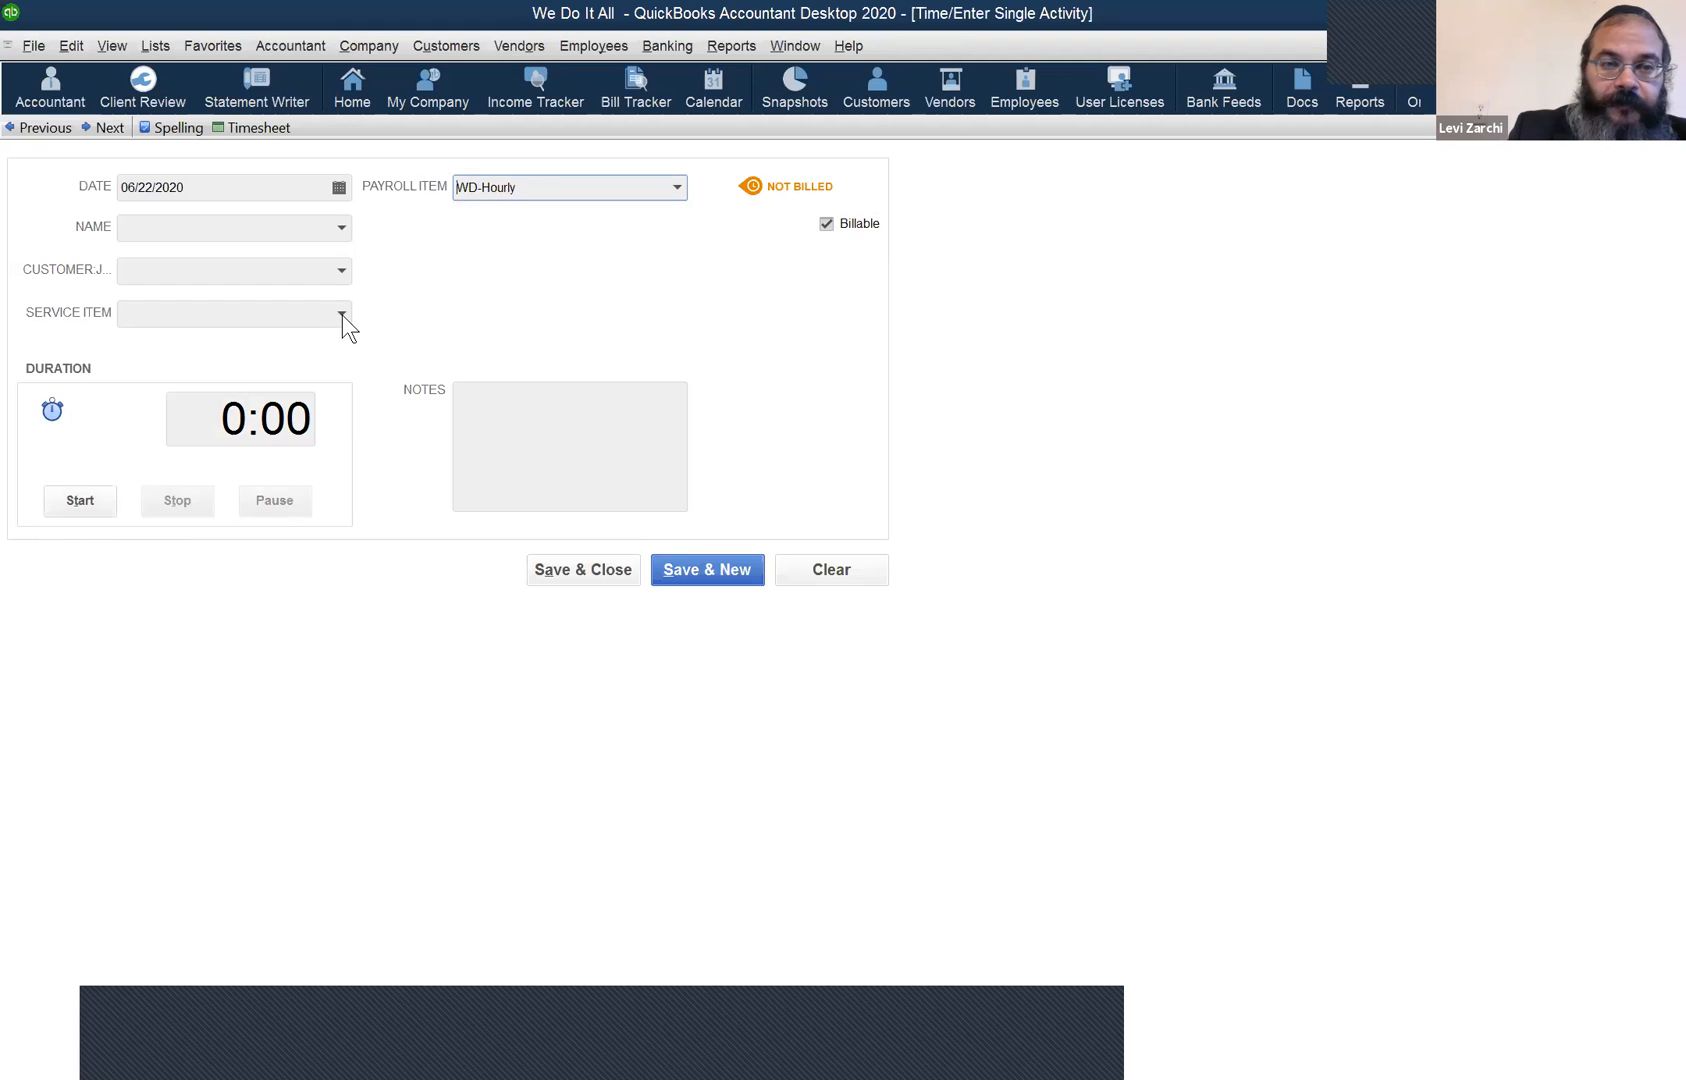
click(342, 314)
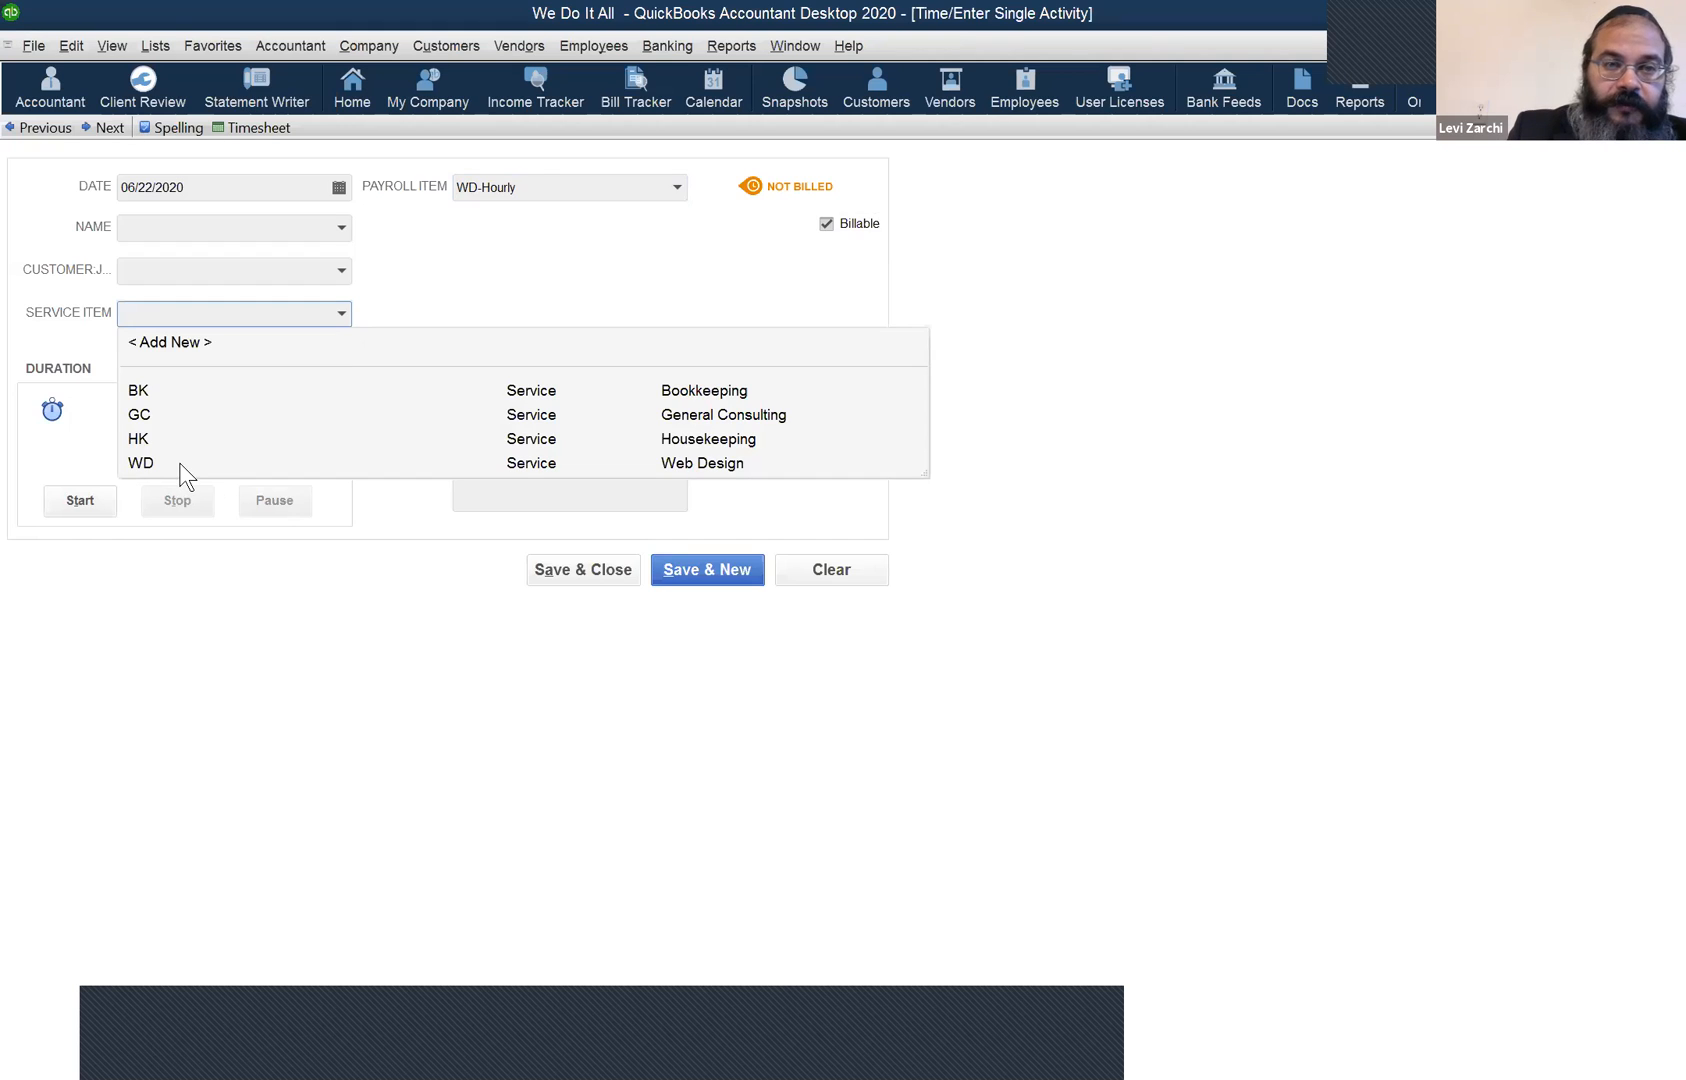
text(WD)
click(514, 207)
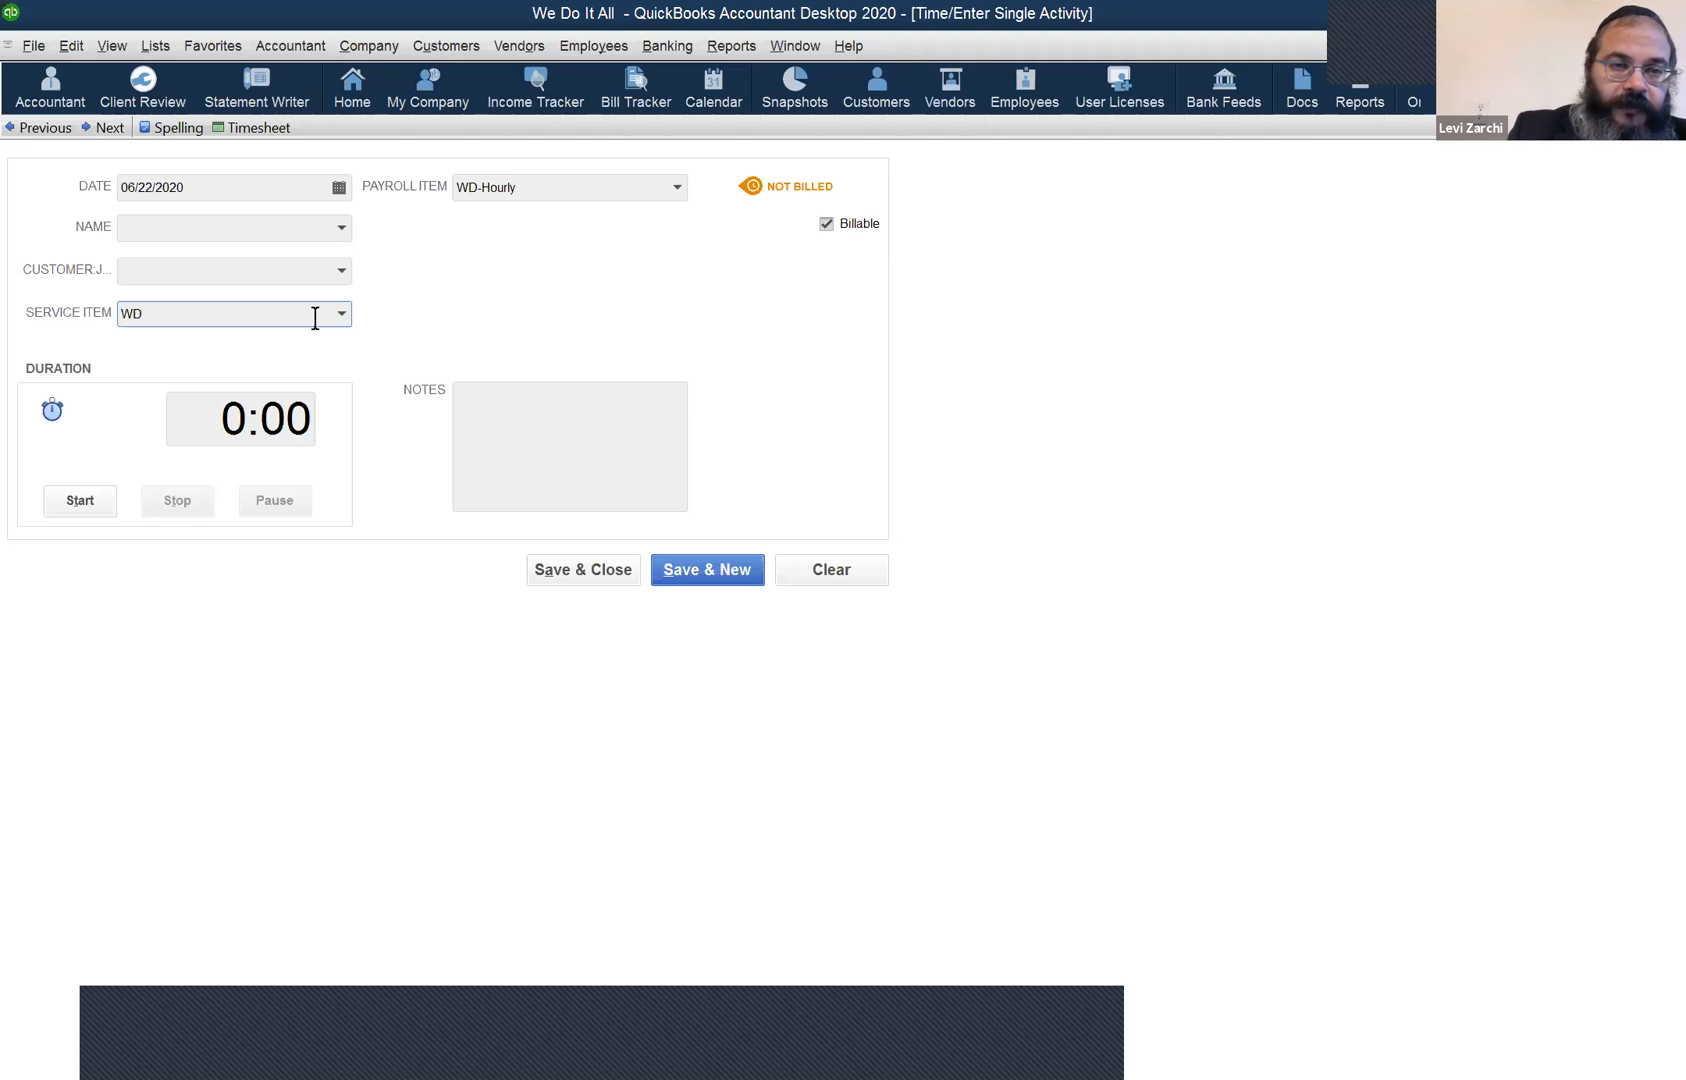
Assign the activity to the fifth customer in the customer job list.
click(341, 271)
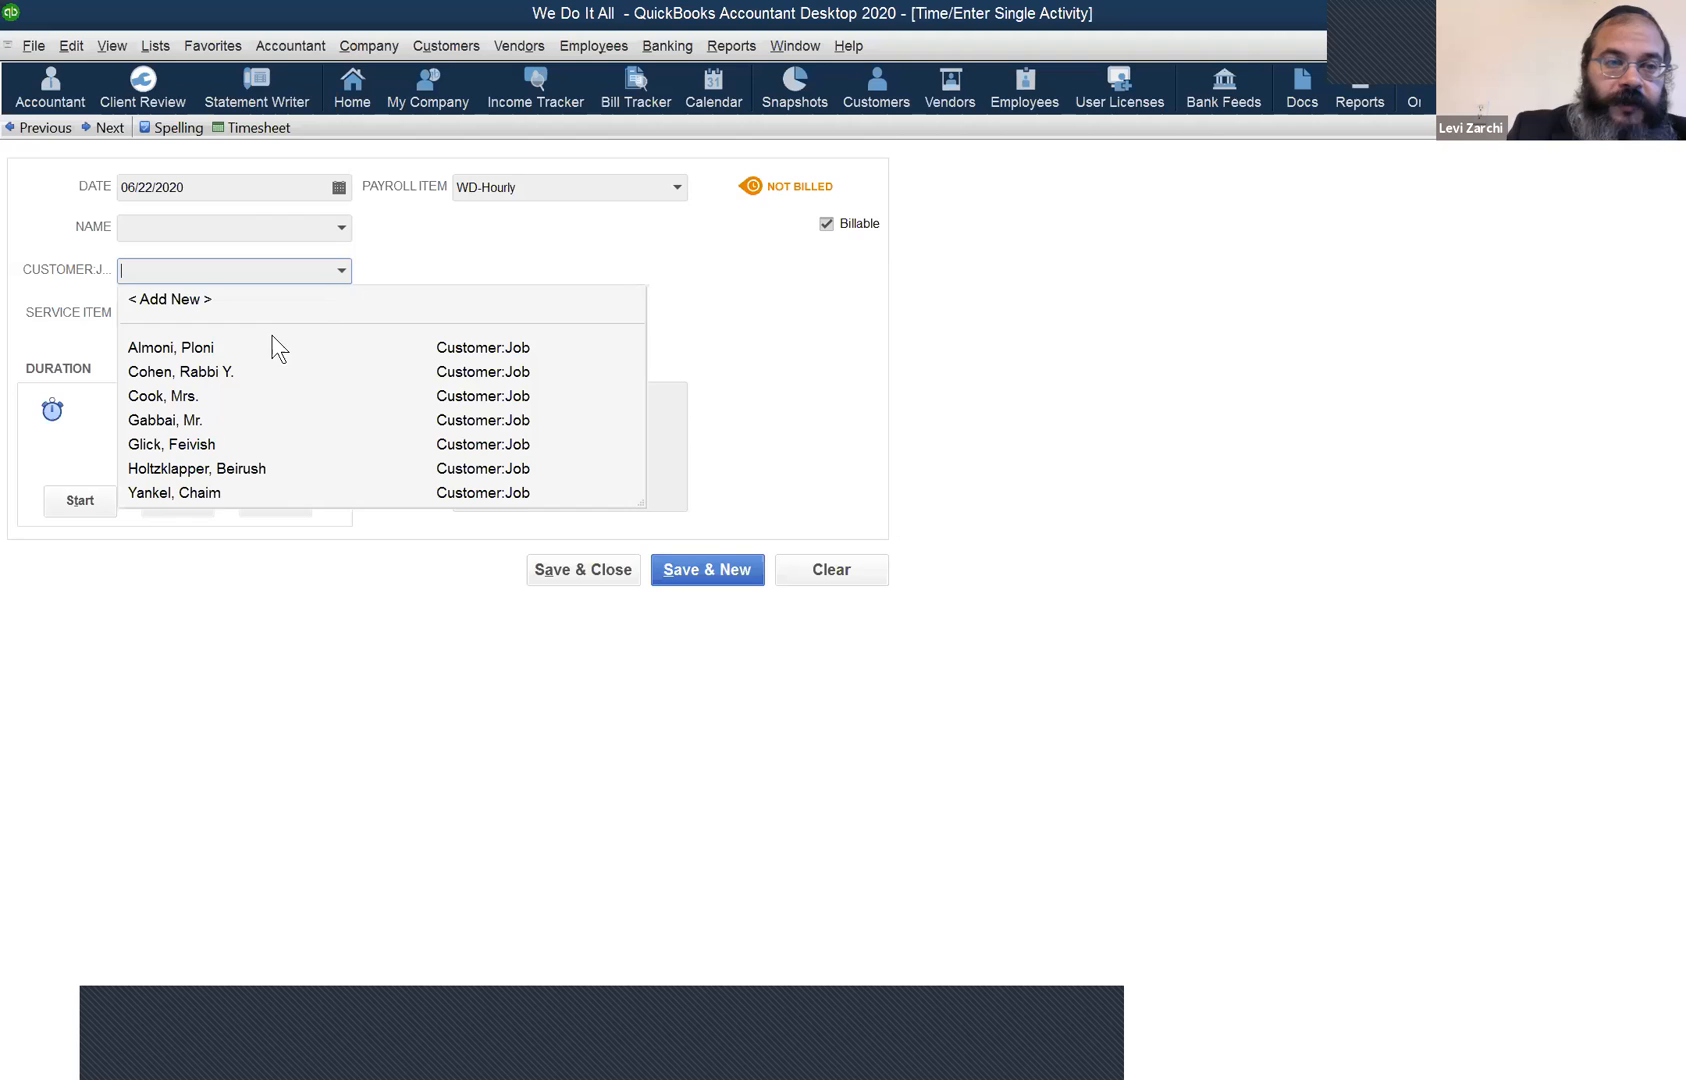
click(234, 323)
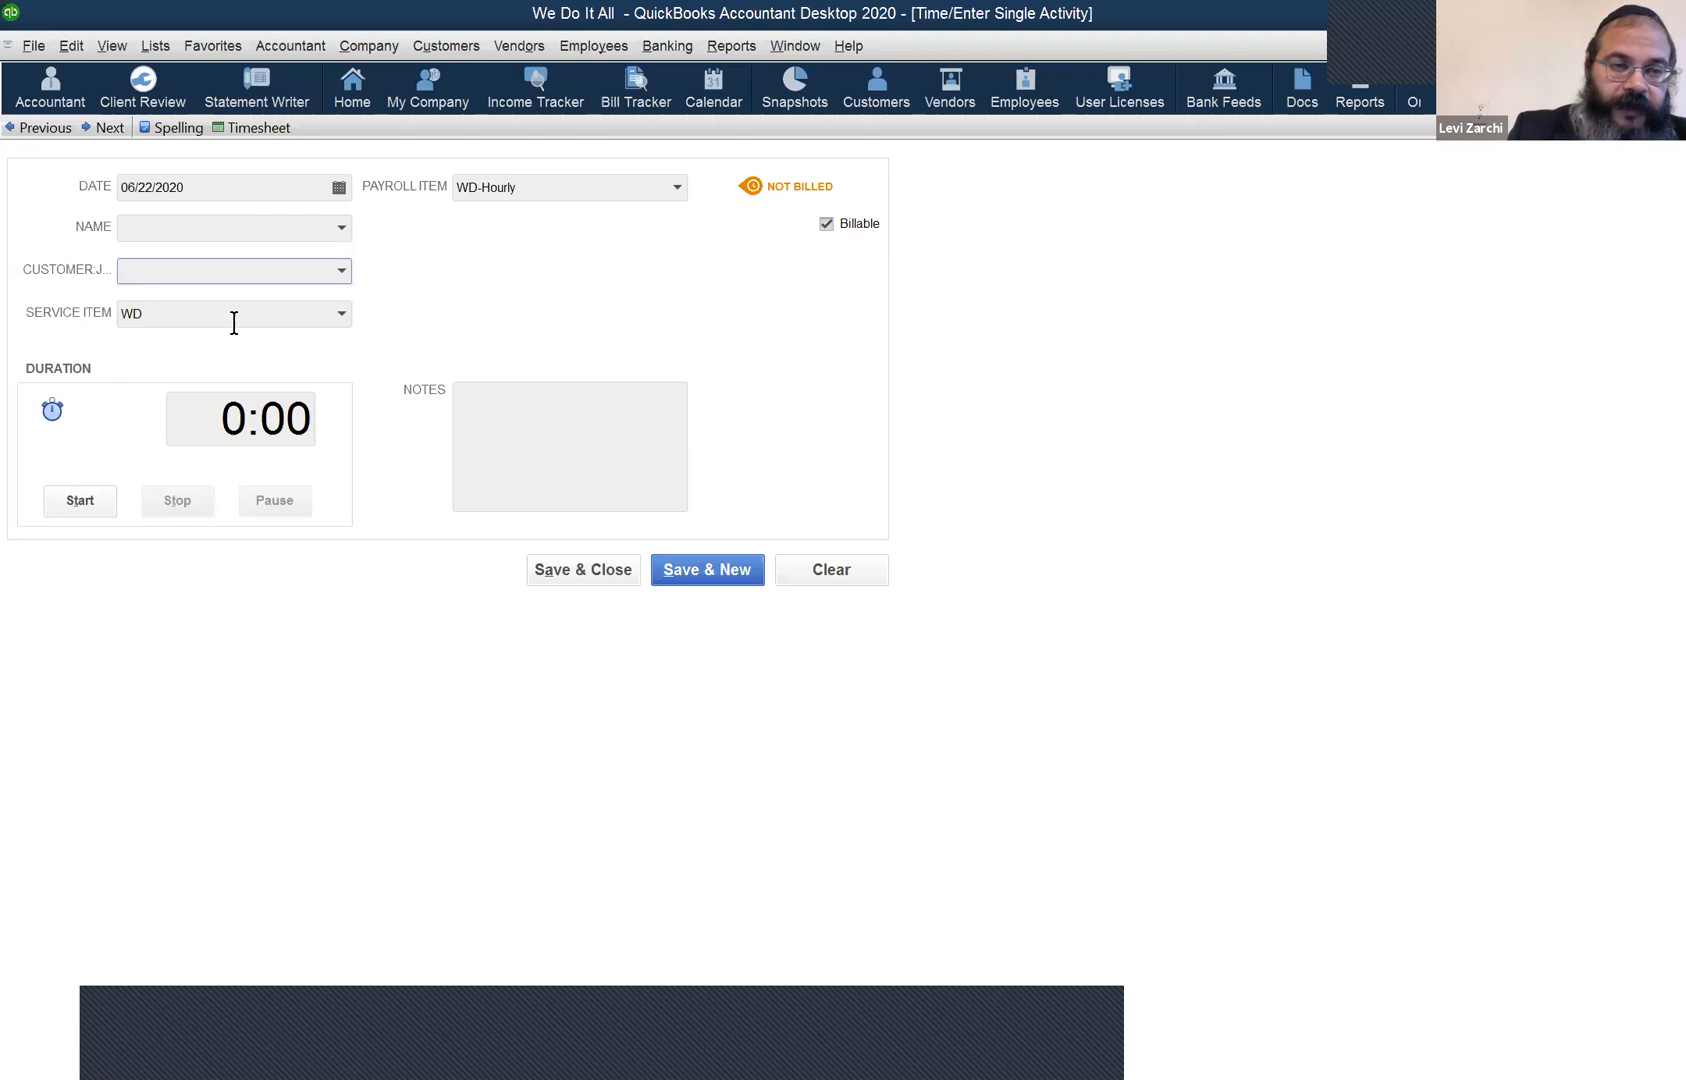
click(342, 270)
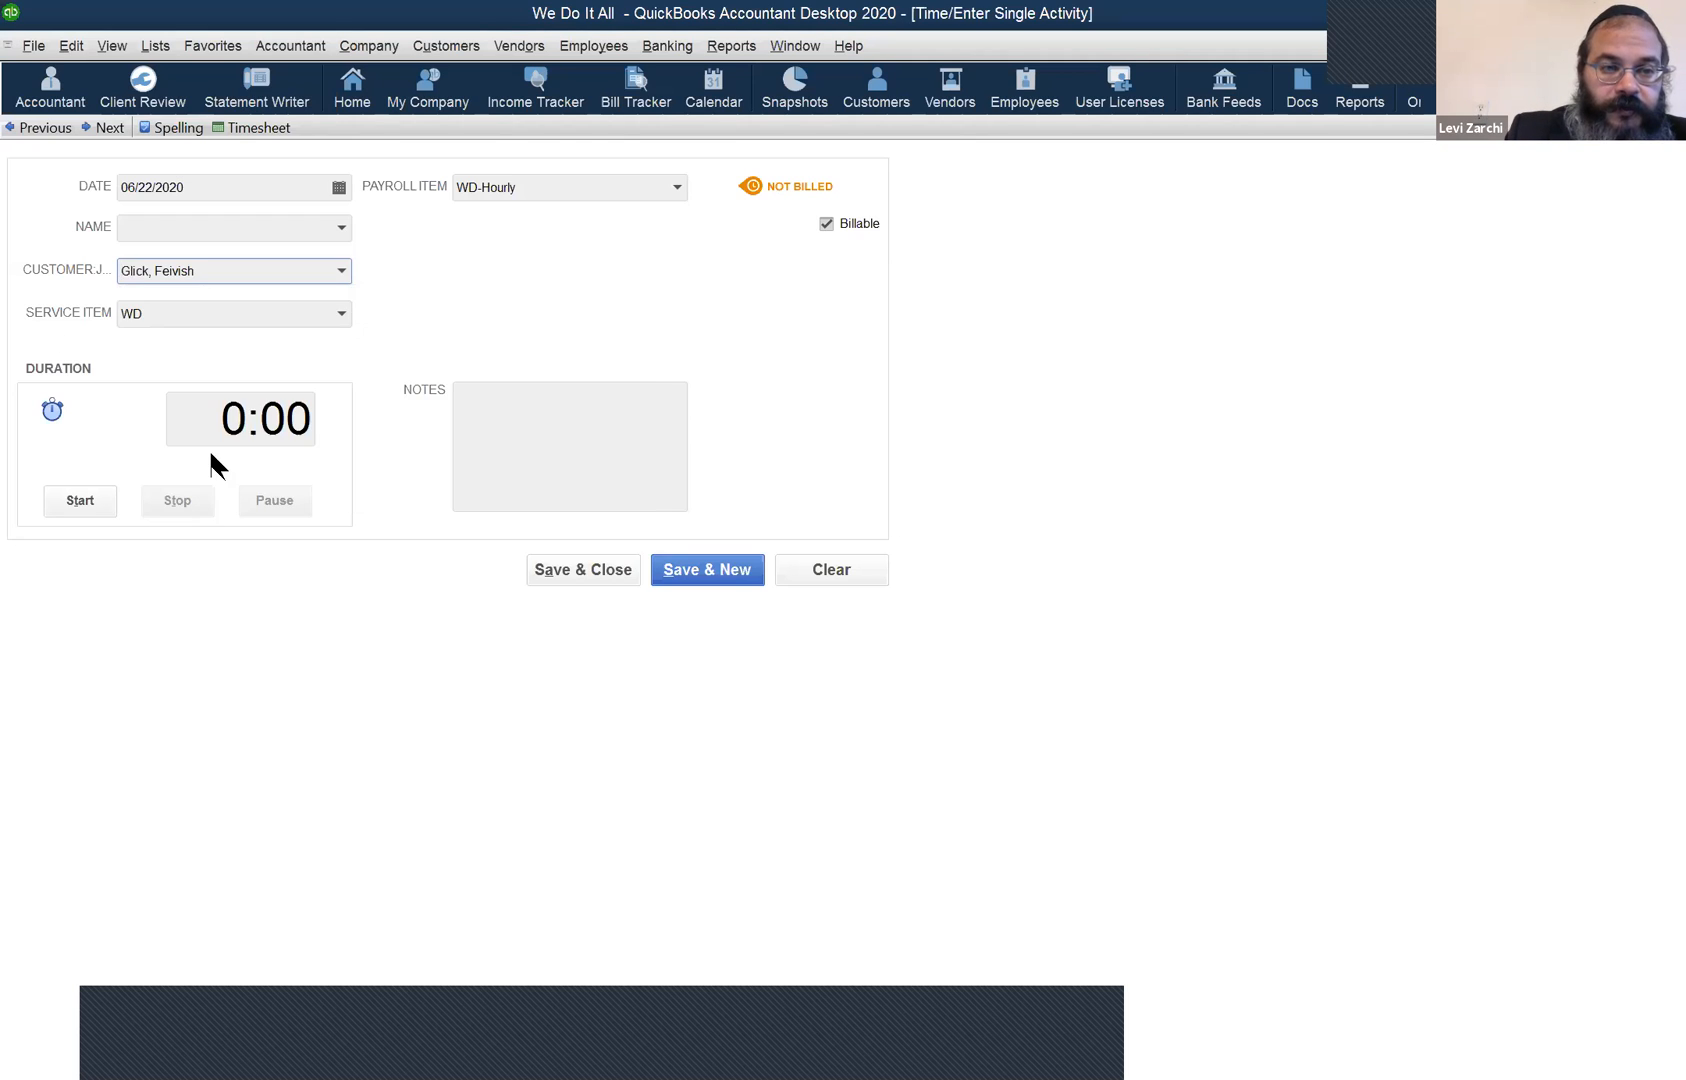
key(Delete)
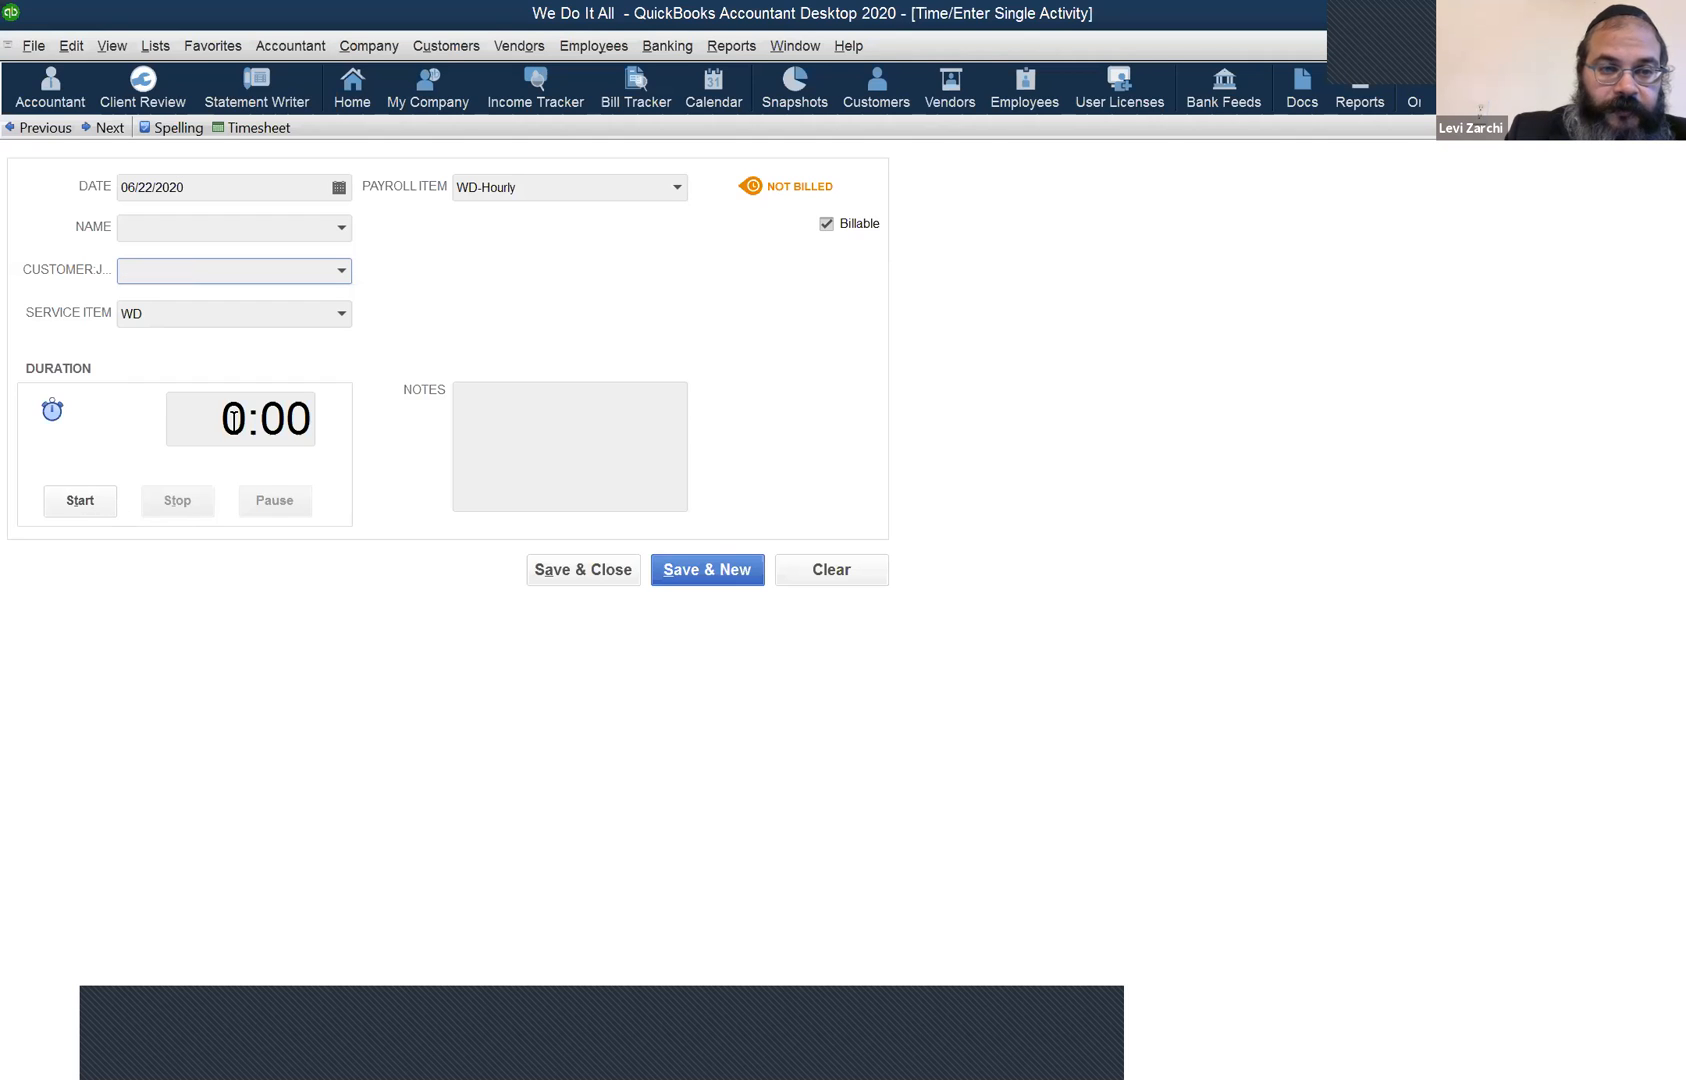
Try entering 1:00 and 90 minutes as the activity's duration.
click(241, 428)
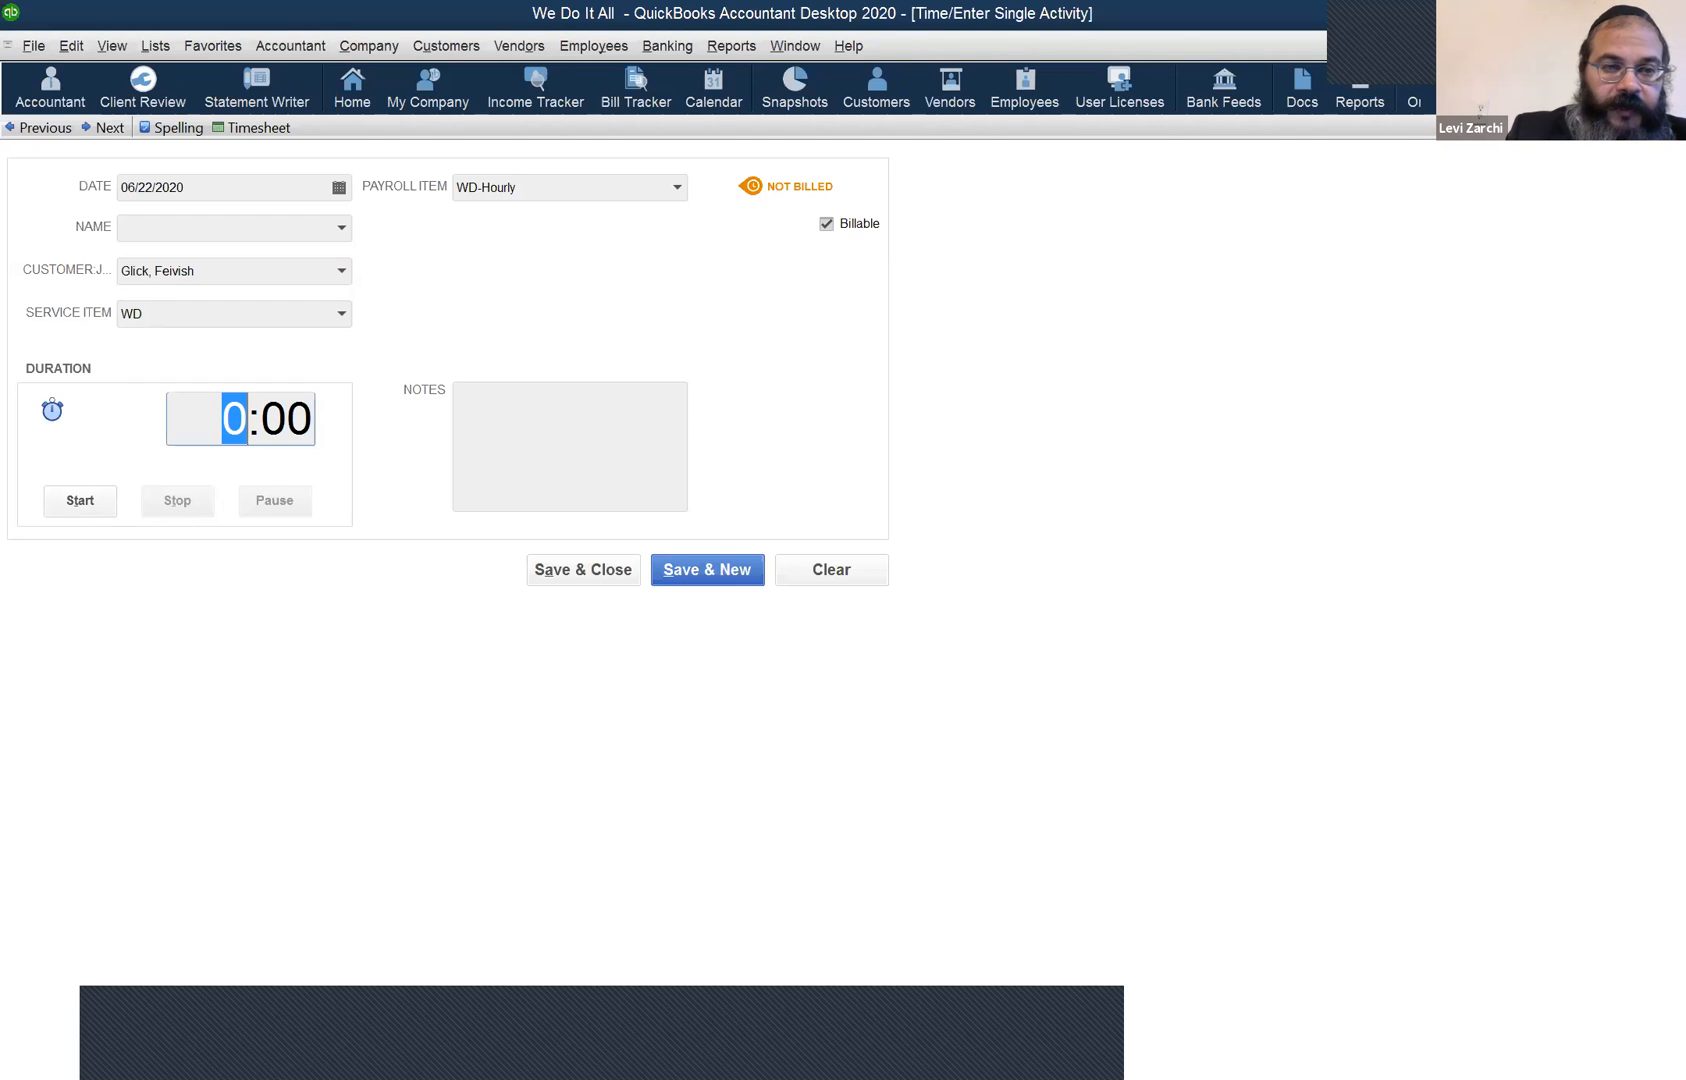
text(1)
key(shift+Home)
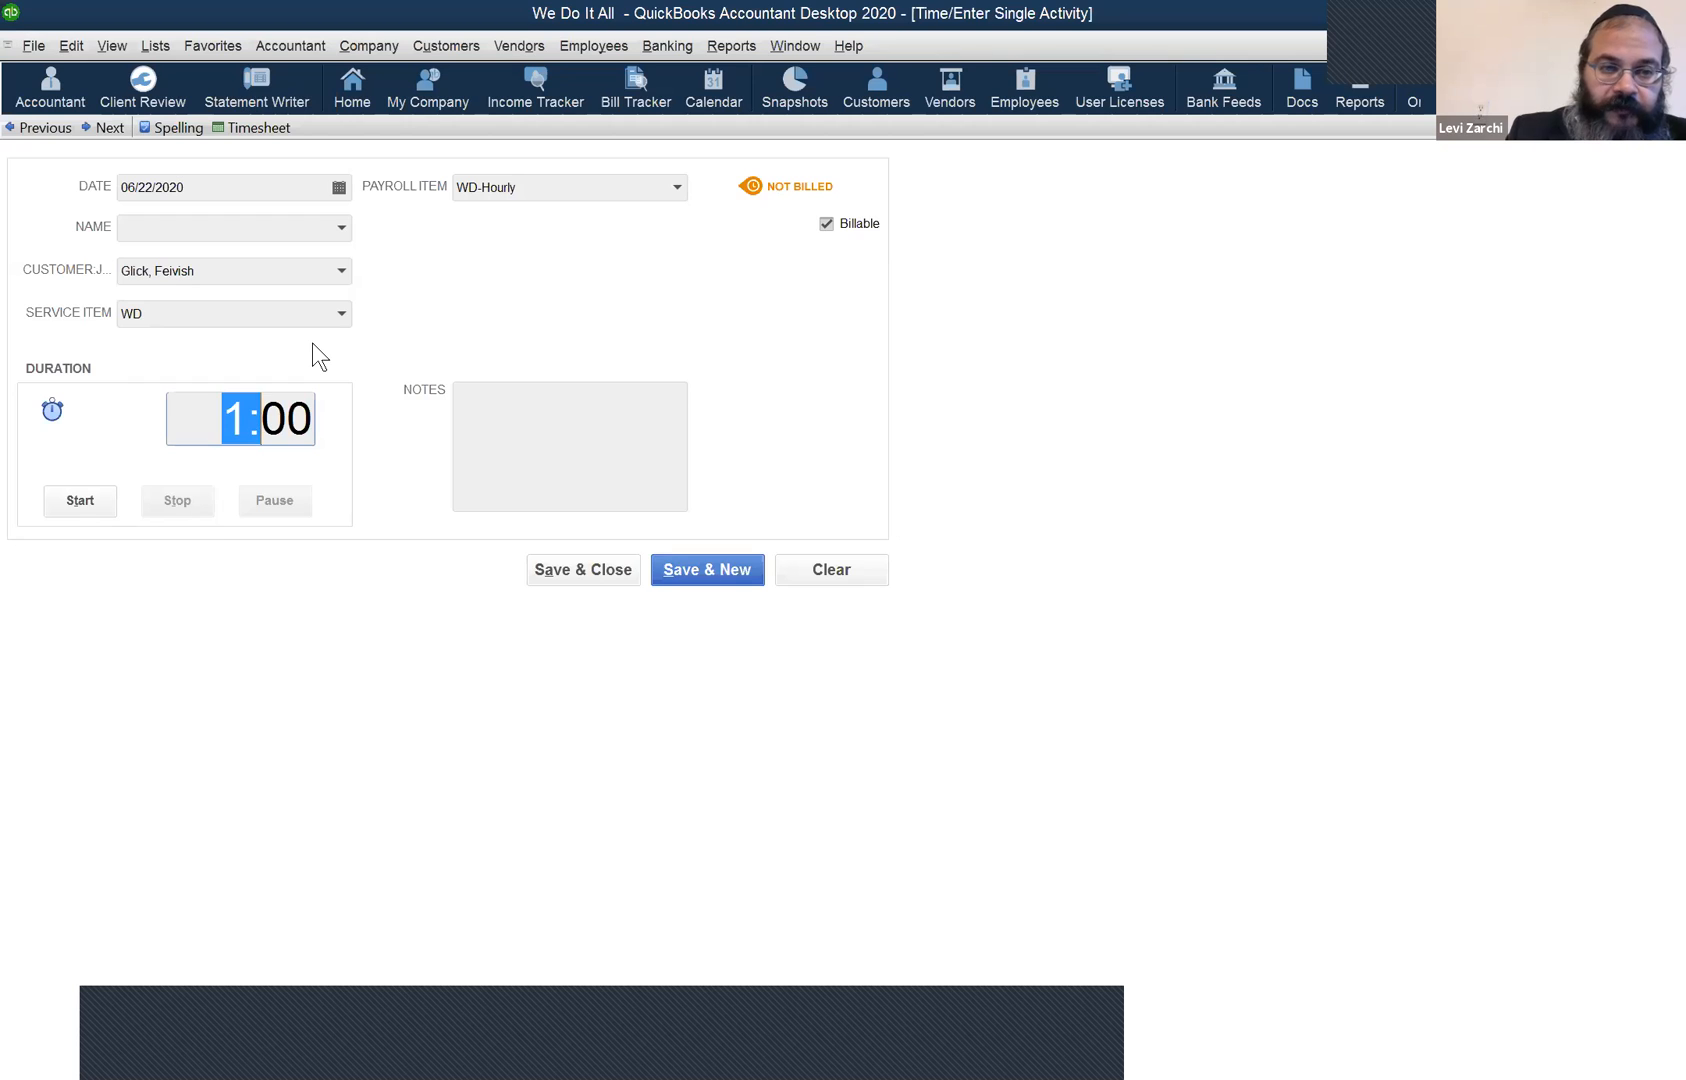
key(shift+End)
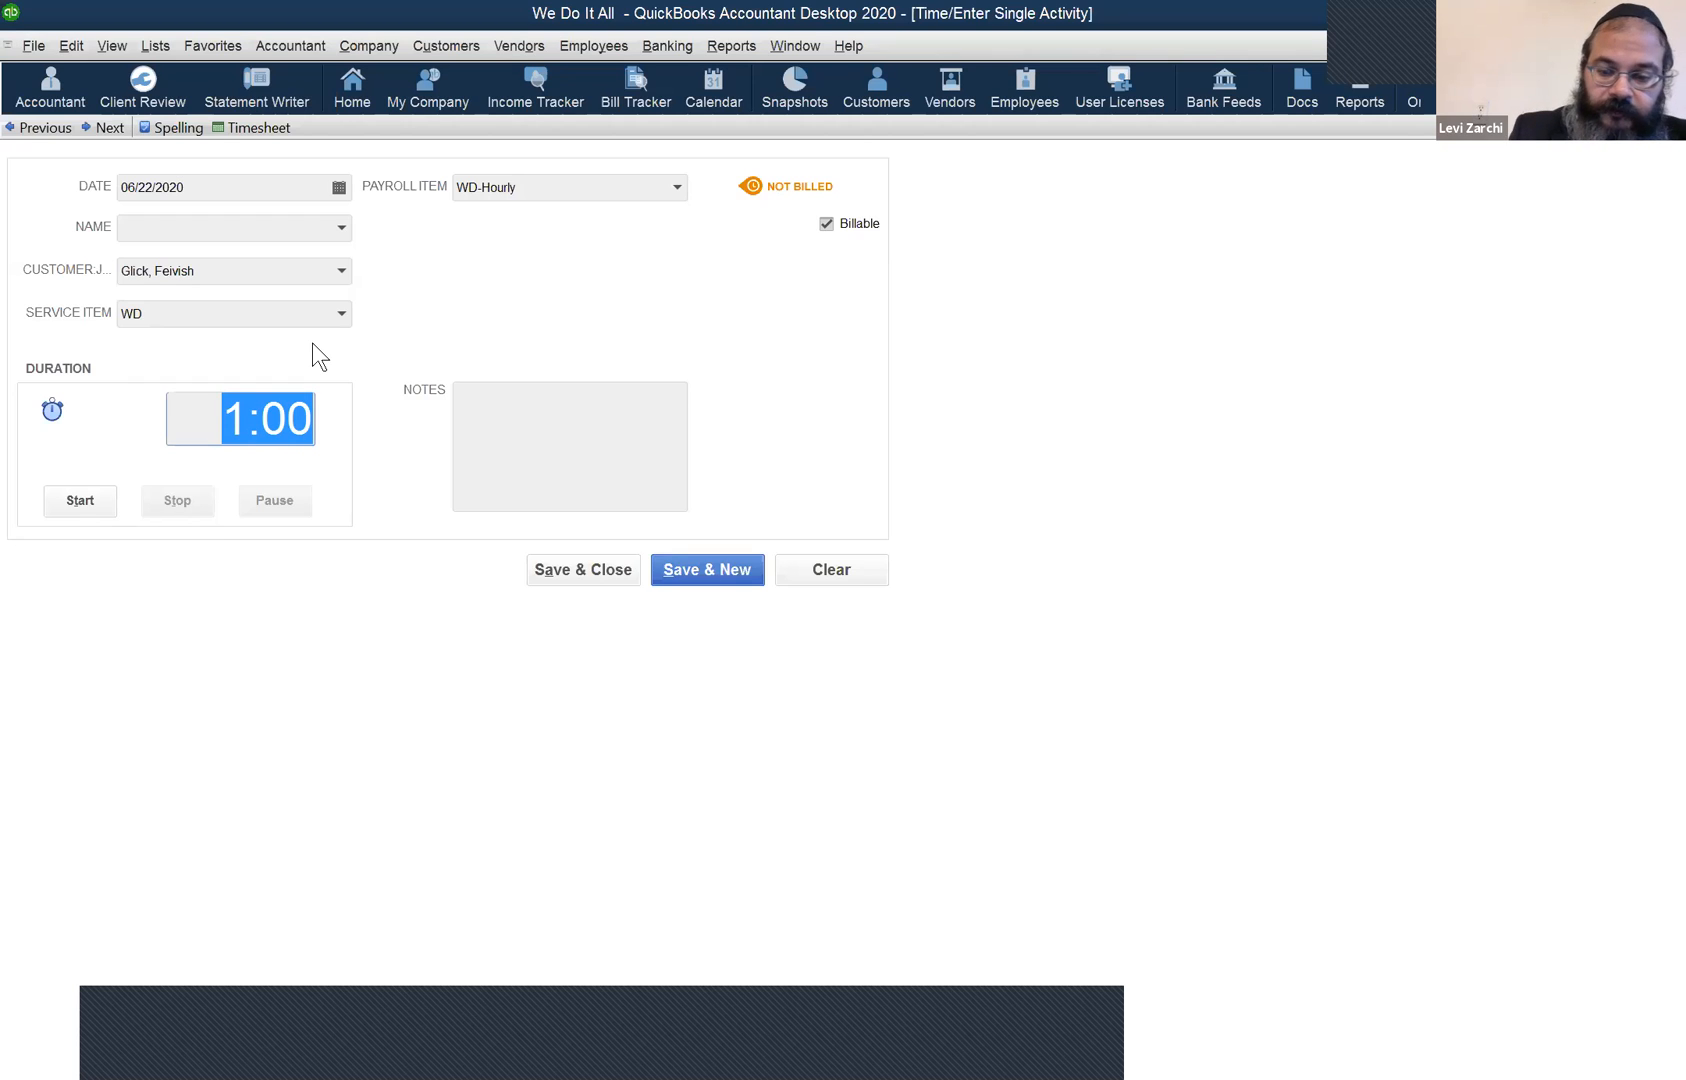
key(Home)
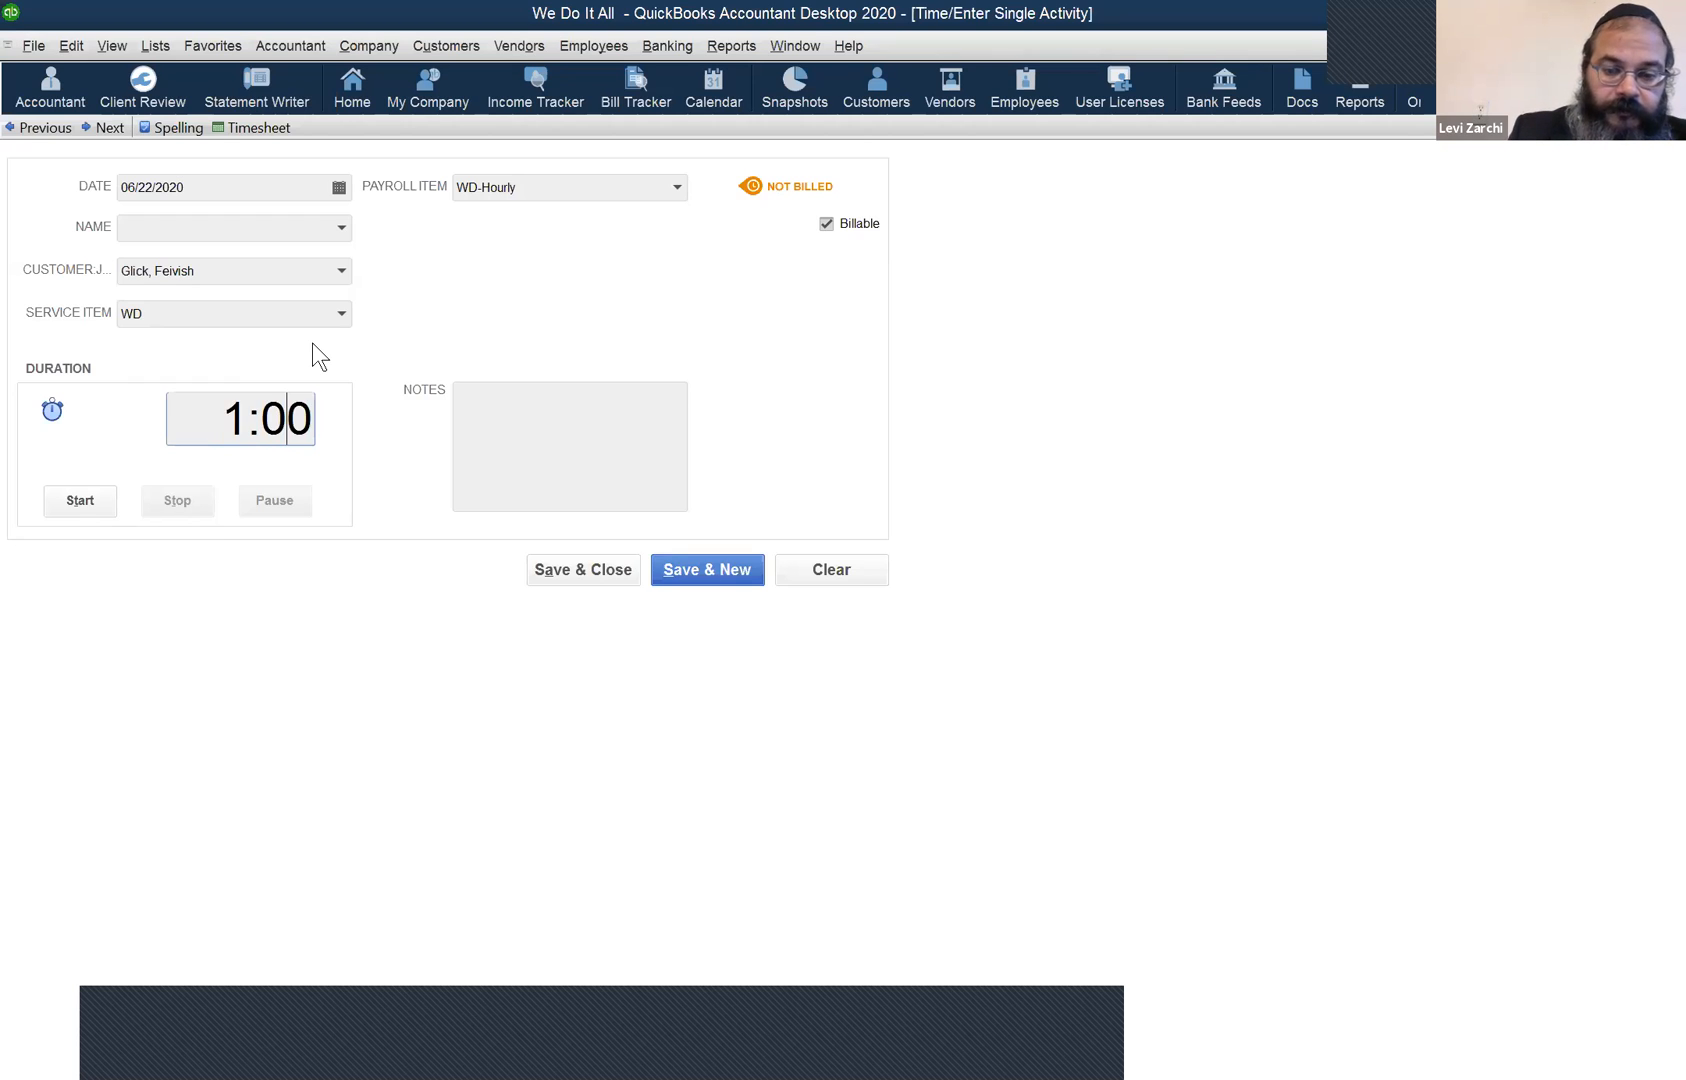
key(shift+Right)
text(90)
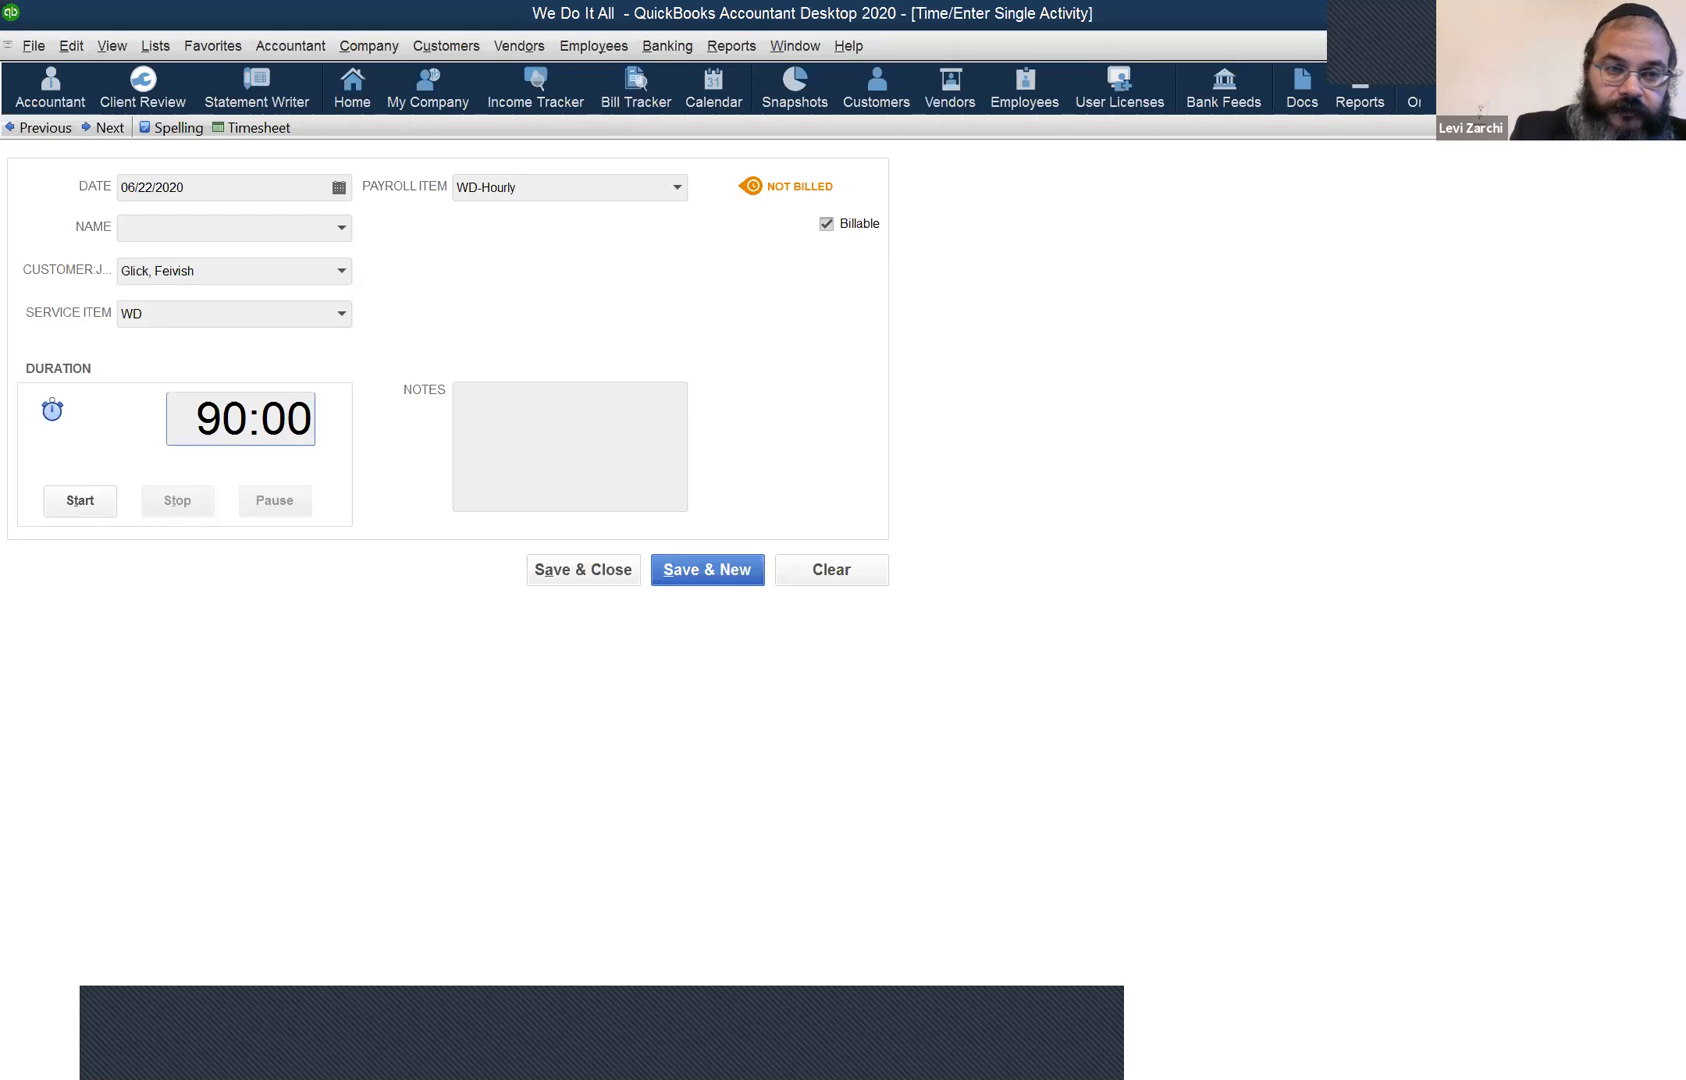
key(Delete)
key(Delete)
key(Delete)
key(Home)
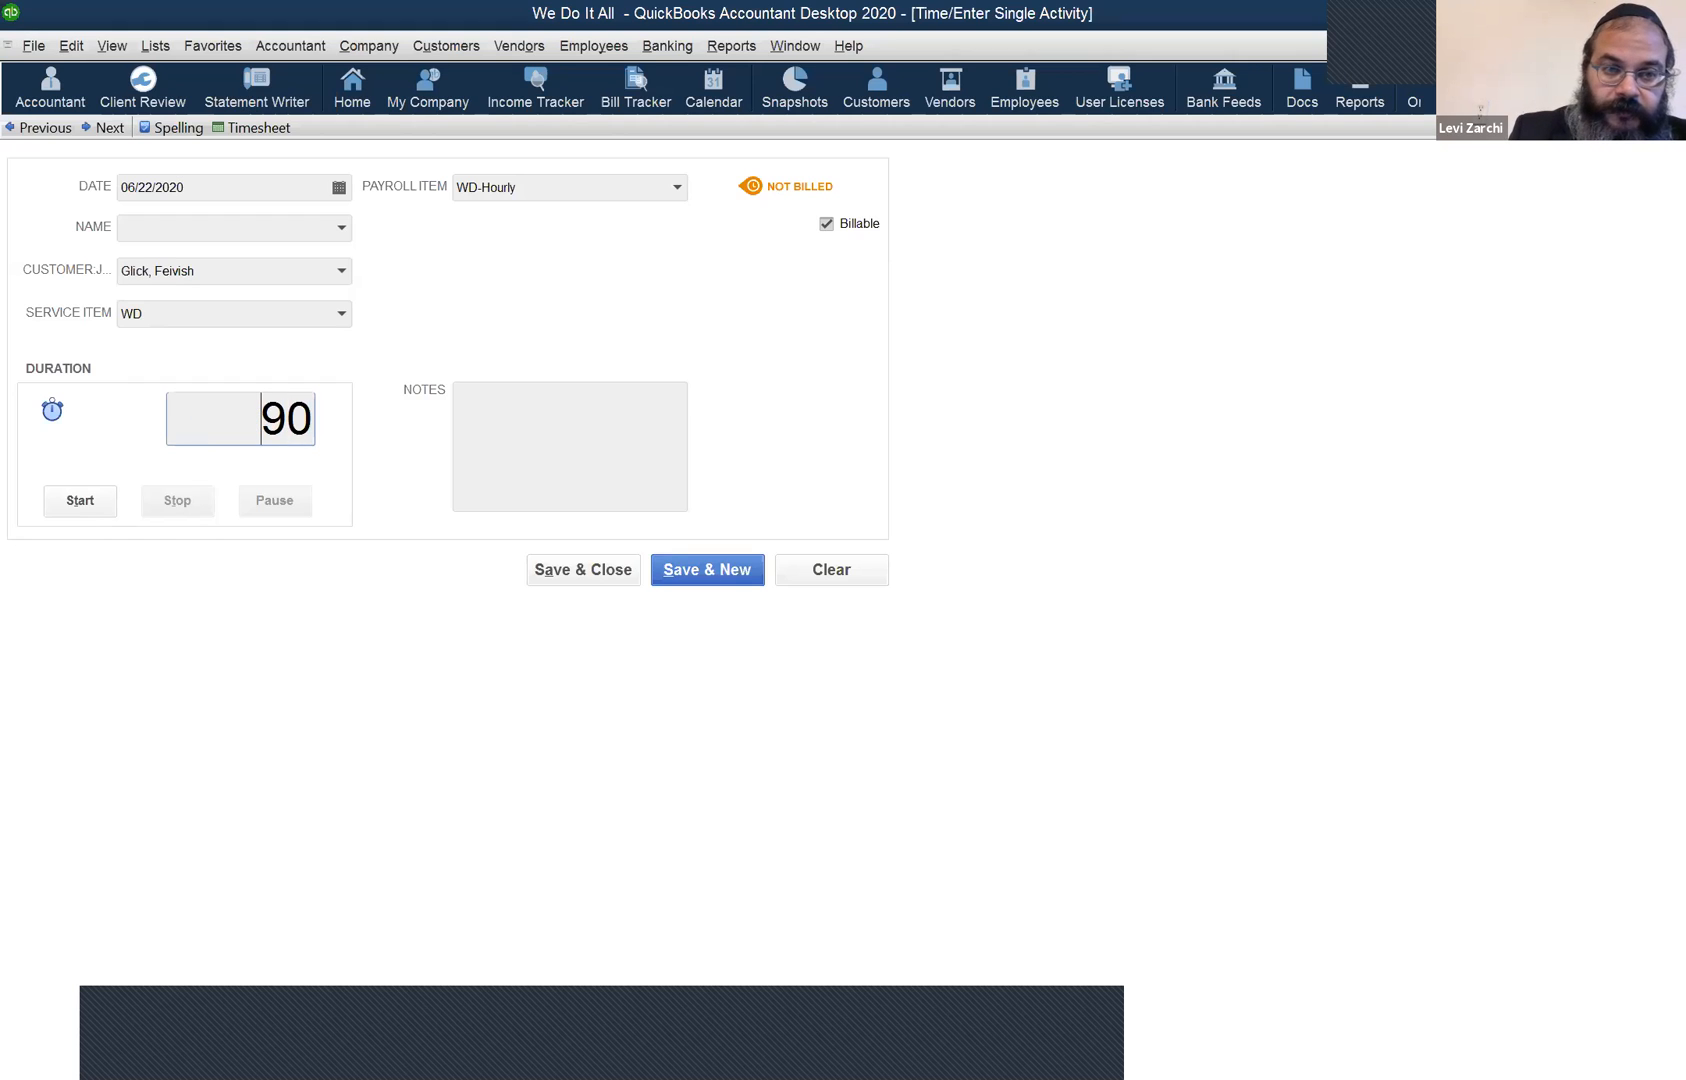
text(:)
key(Home)
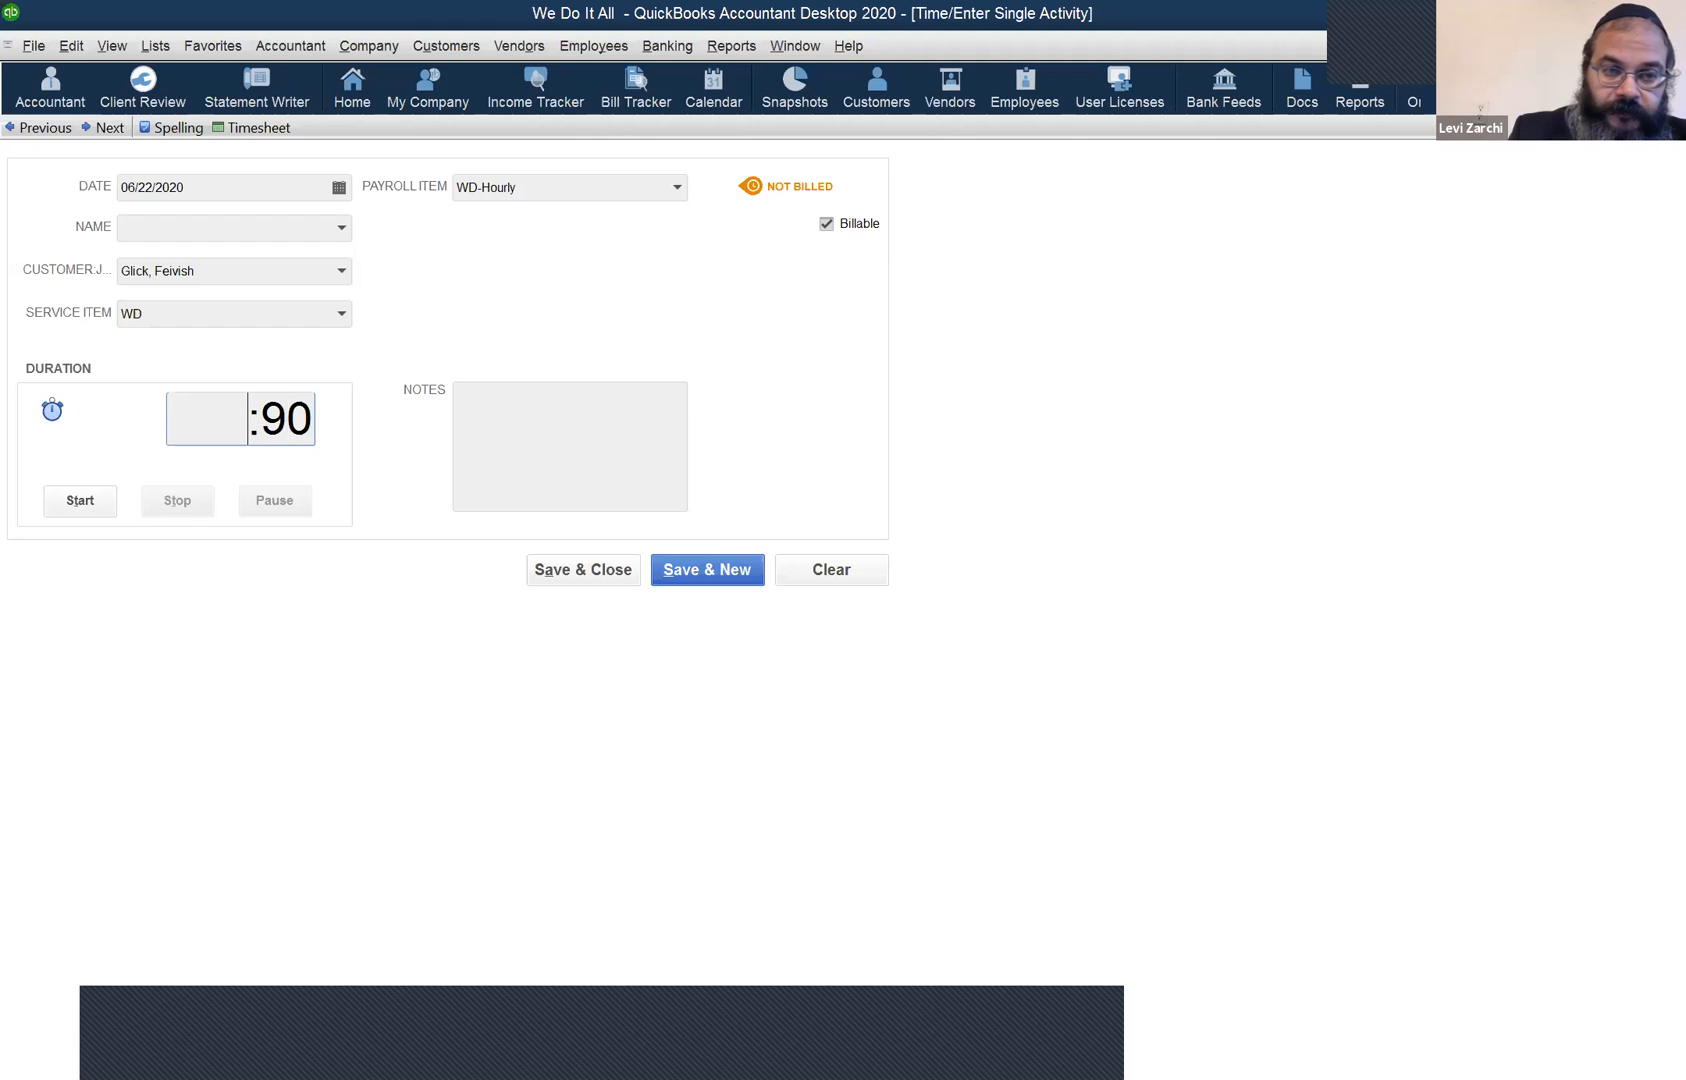
Set the activity's duration to 45 minutes and try to save and close the activity.
double_click(286, 419)
text(45)
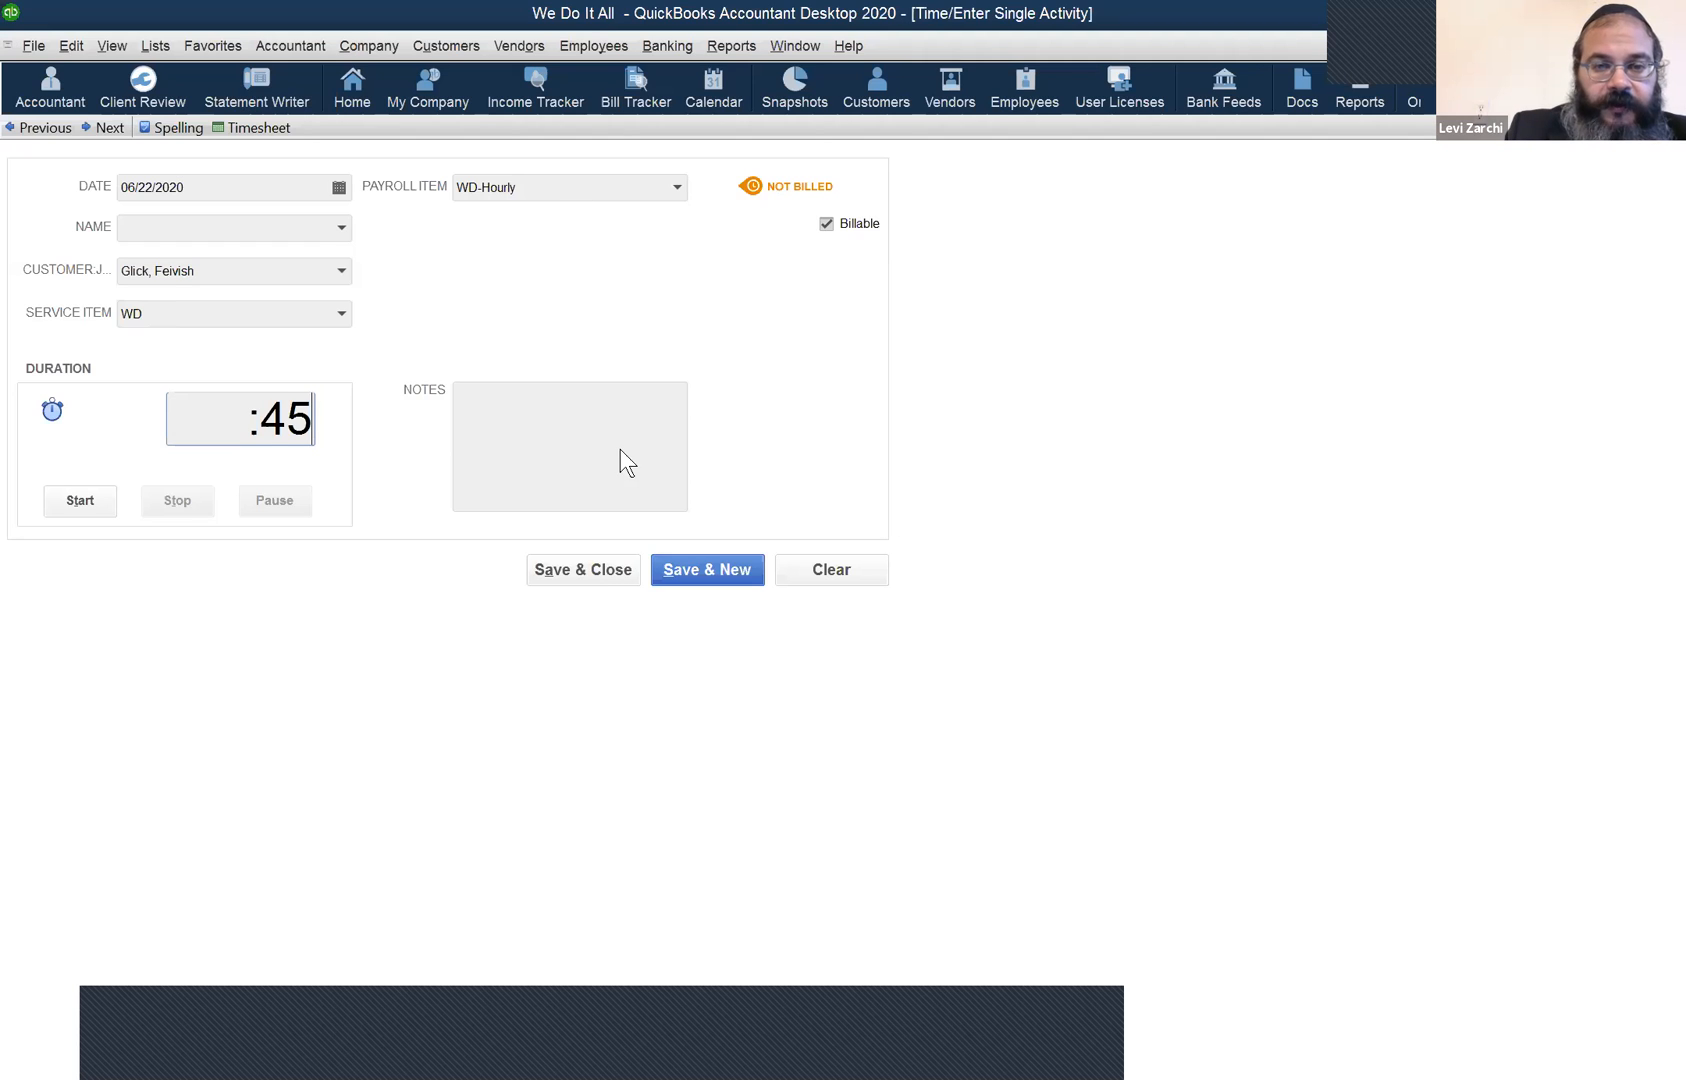
click(608, 575)
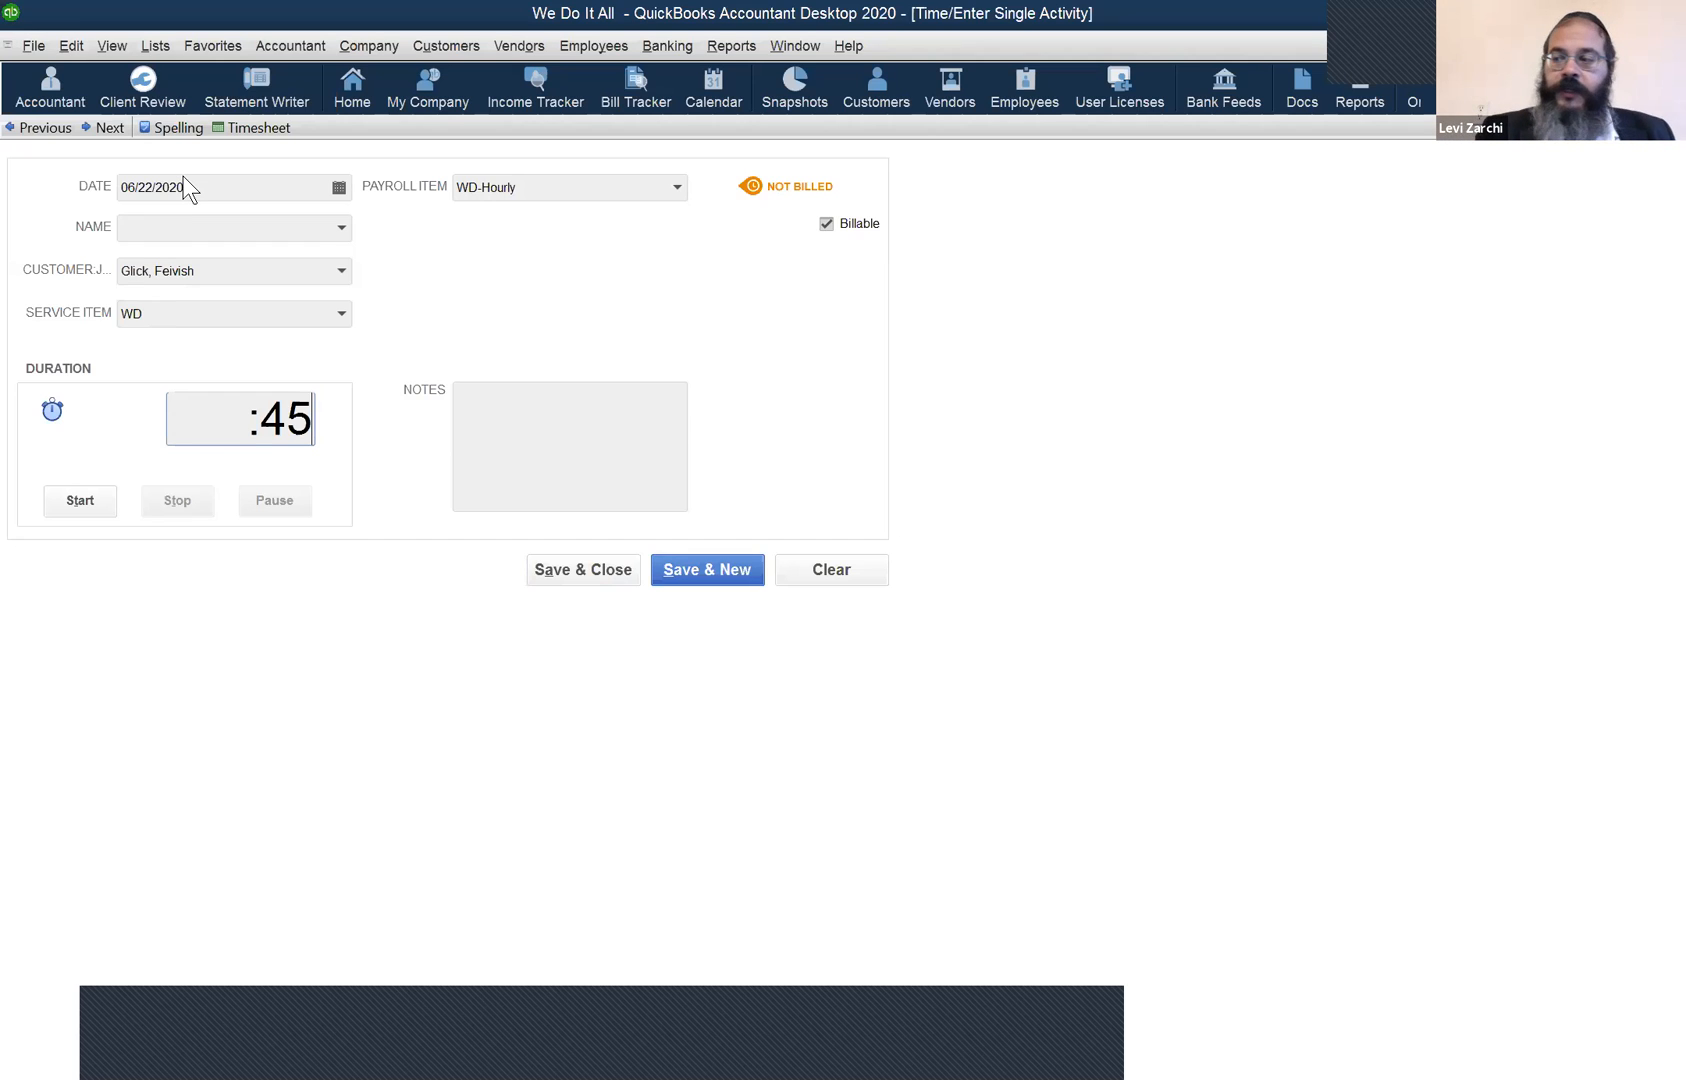
click(590, 572)
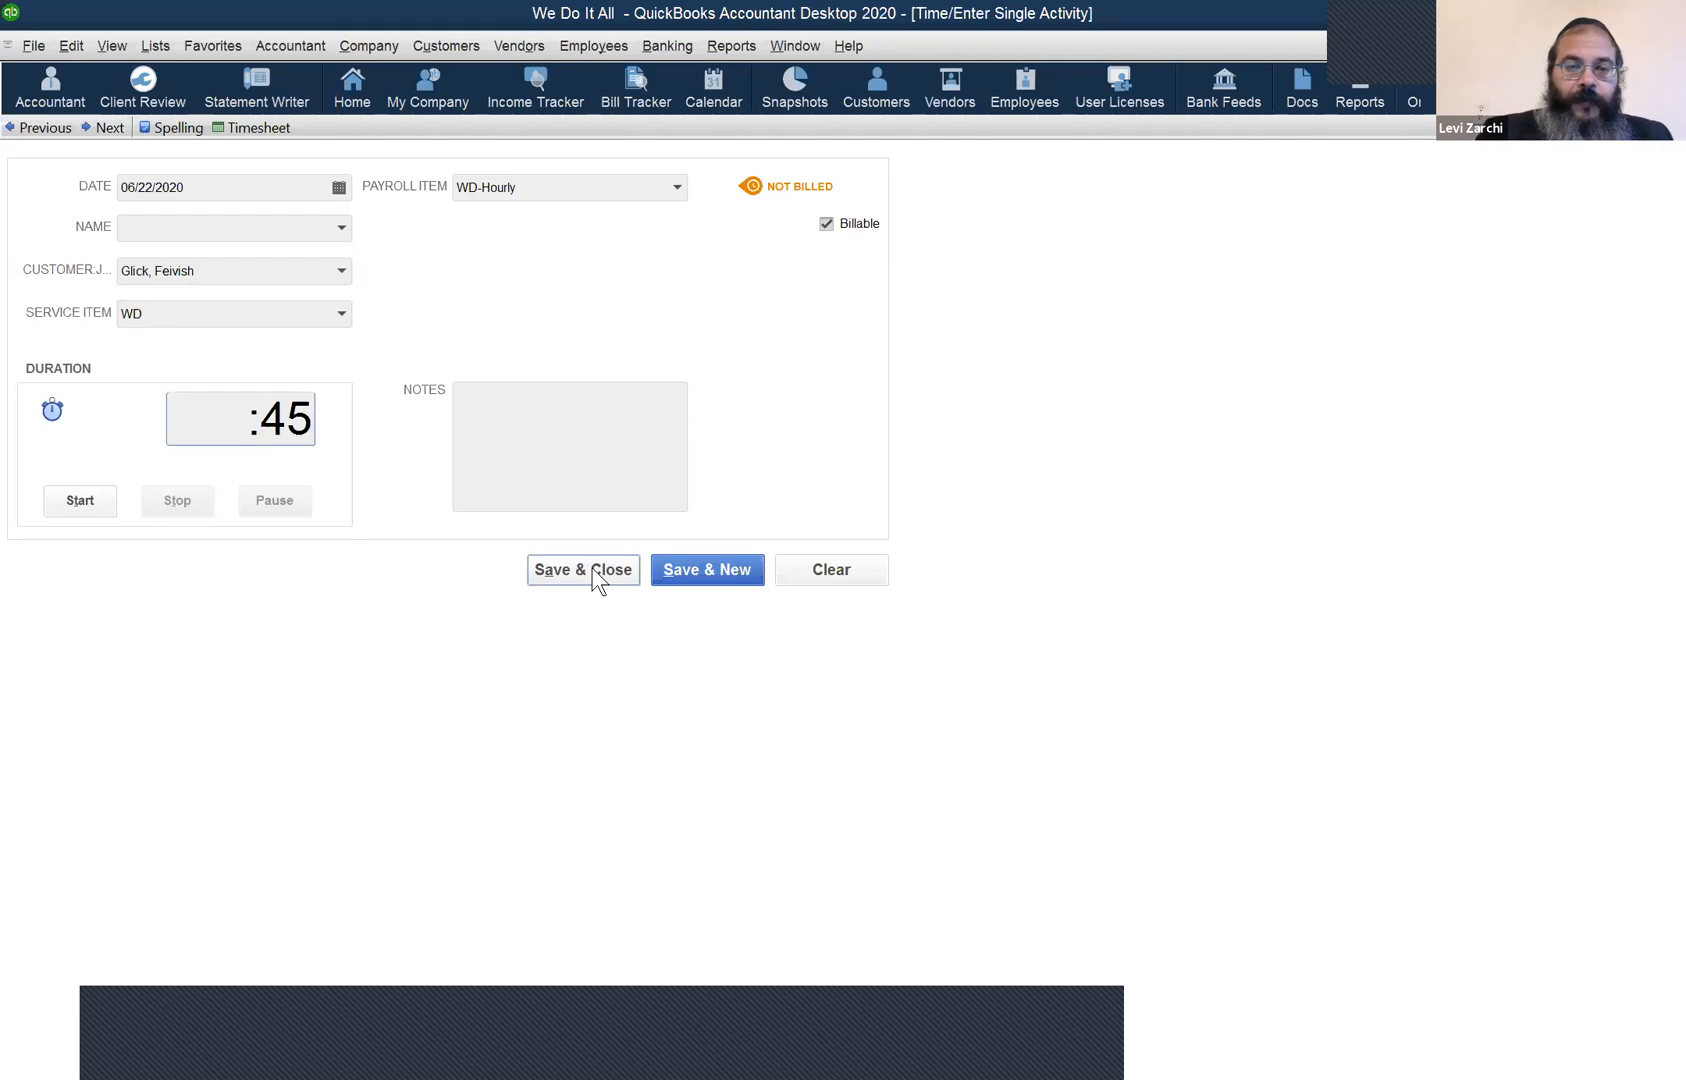
click(595, 572)
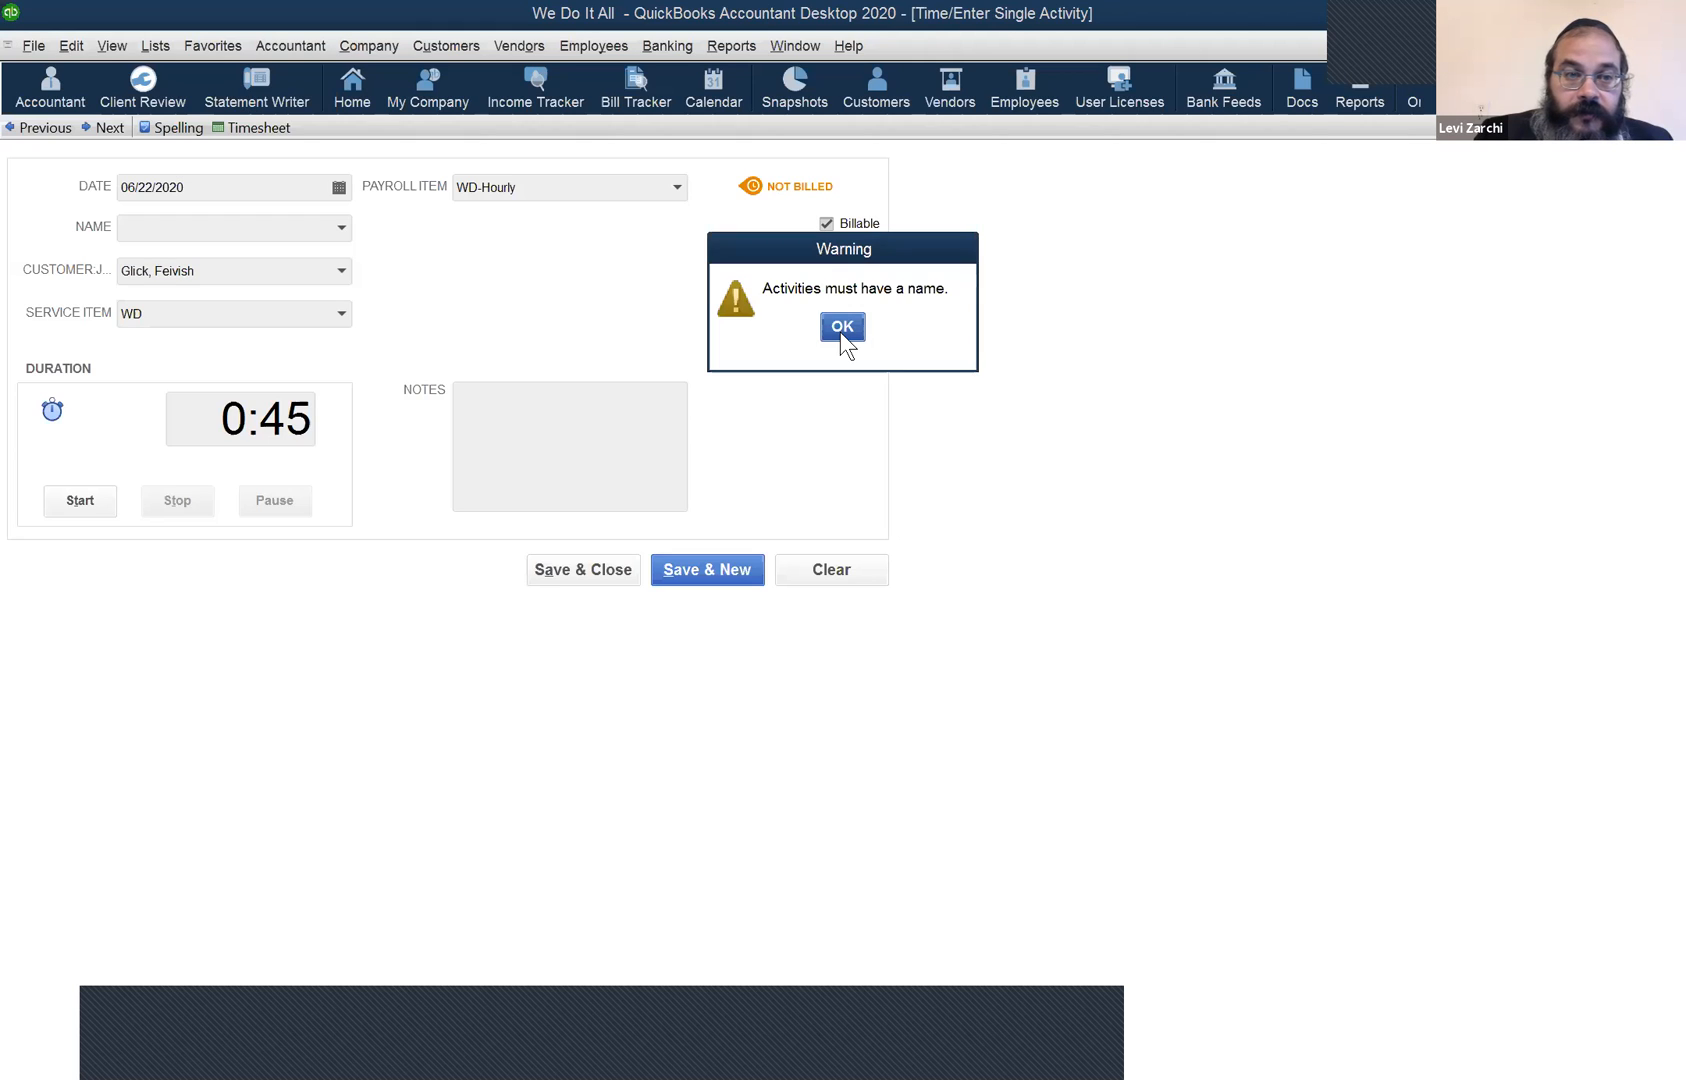
key(Return)
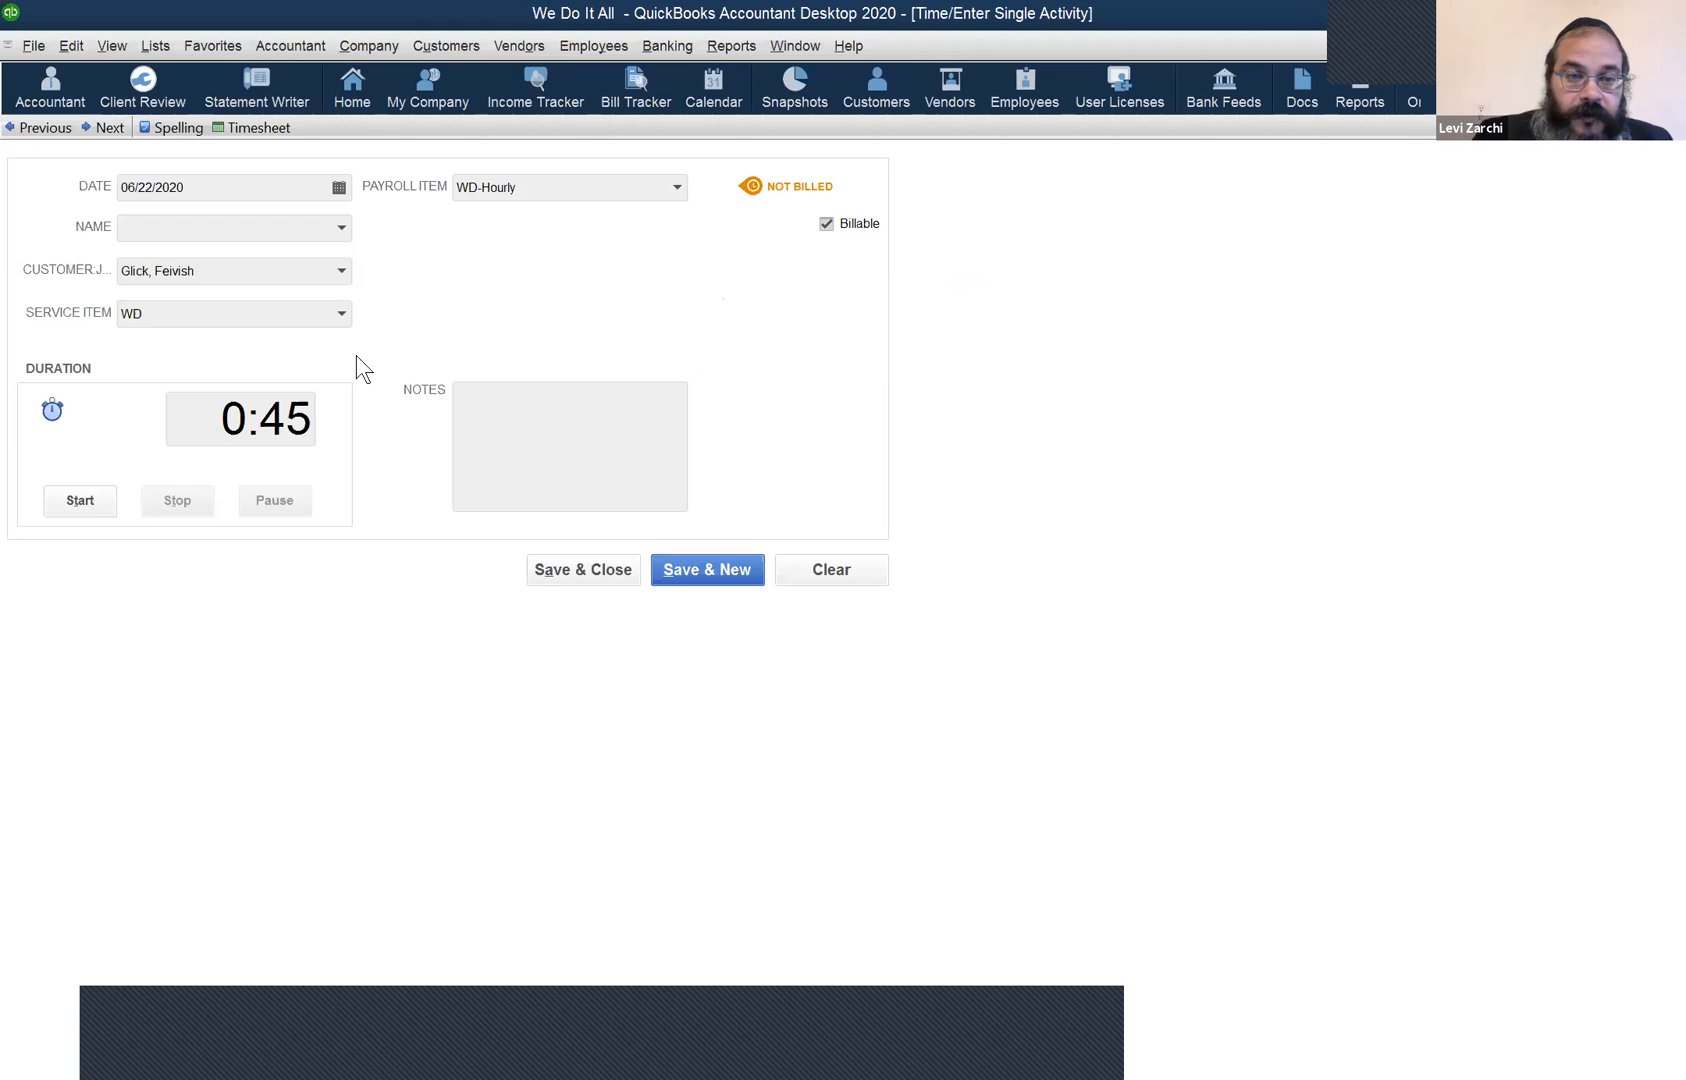
Fill in the activity's name with the second employee in the name list.
click(342, 229)
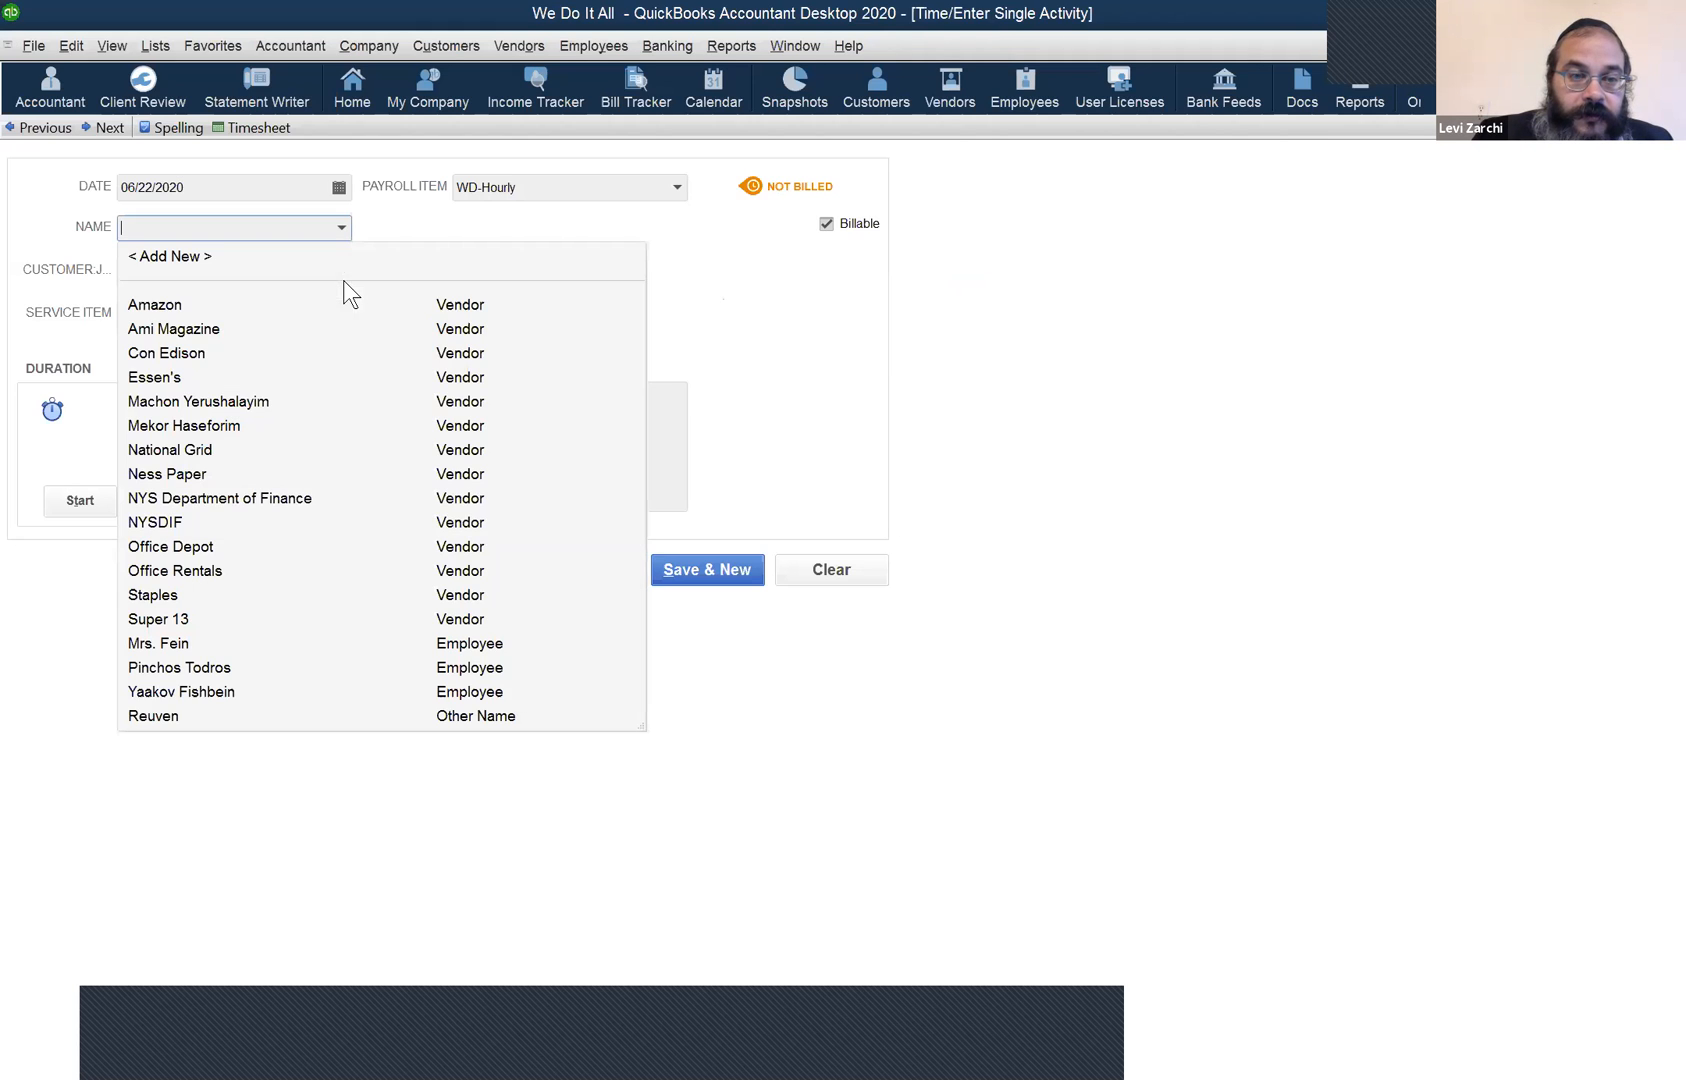
click(224, 664)
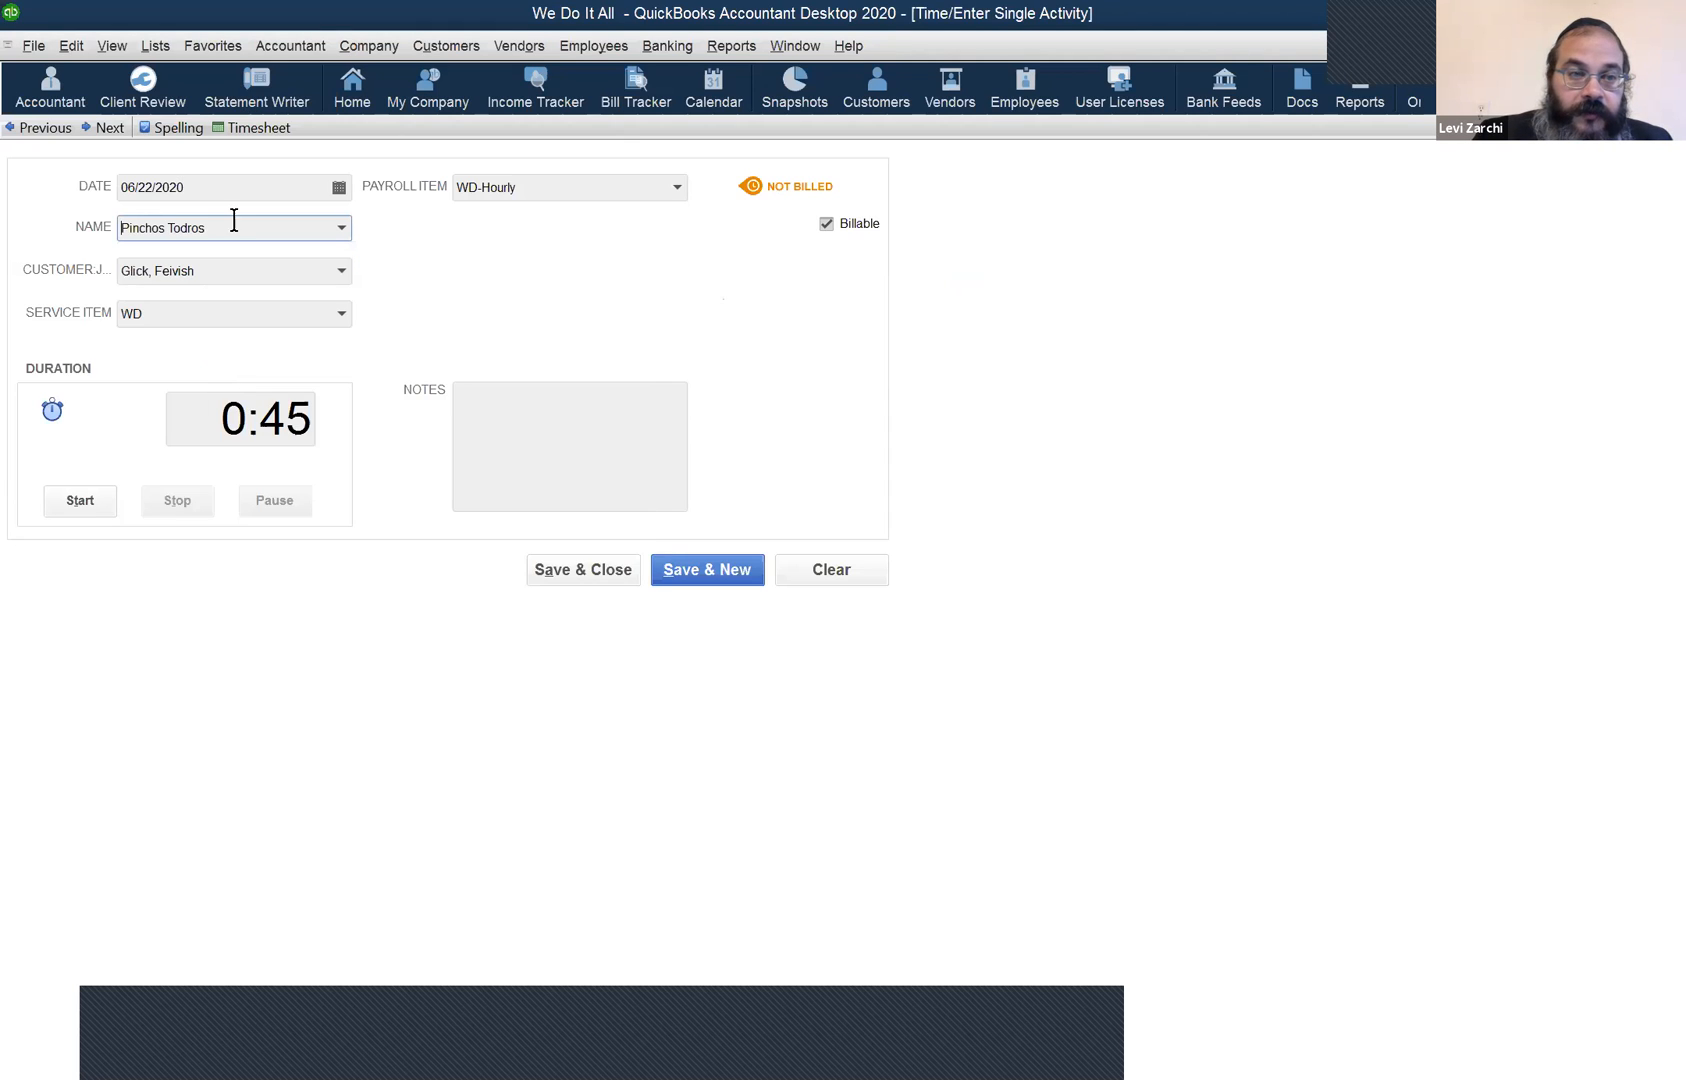
Check the activity's employee against the name list, then save and close the activity.
click(342, 228)
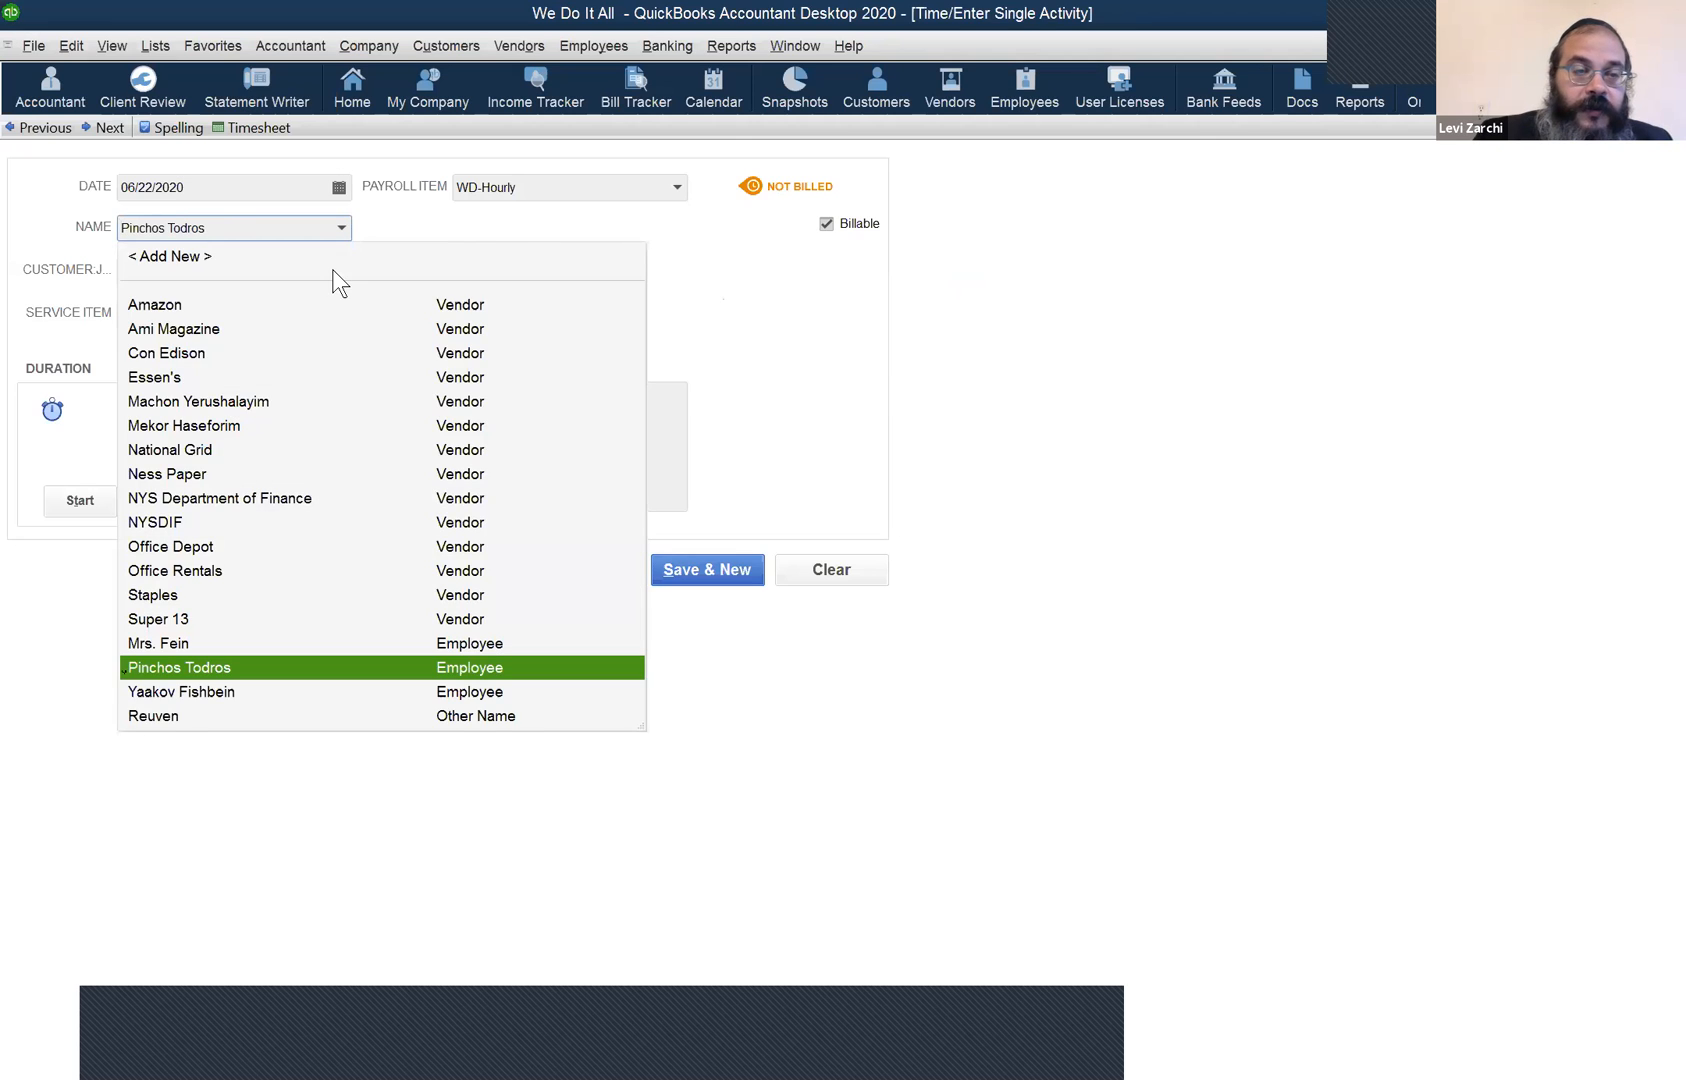
click(340, 229)
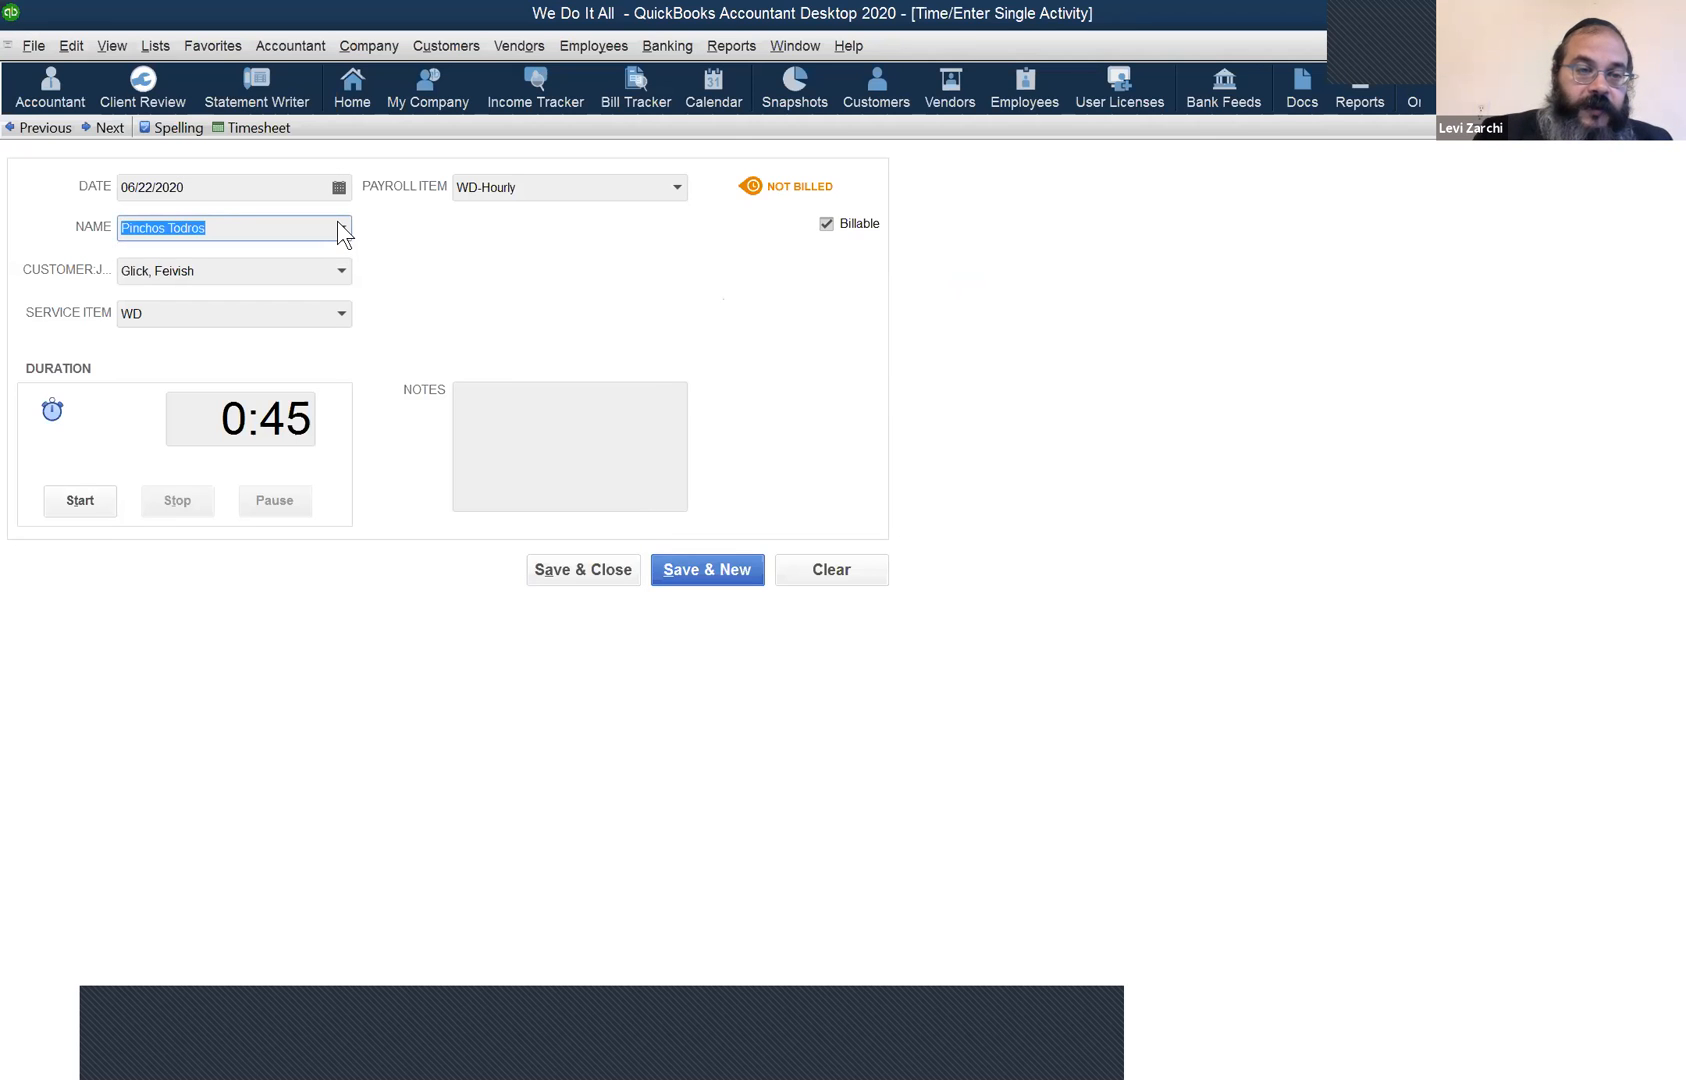
click(340, 229)
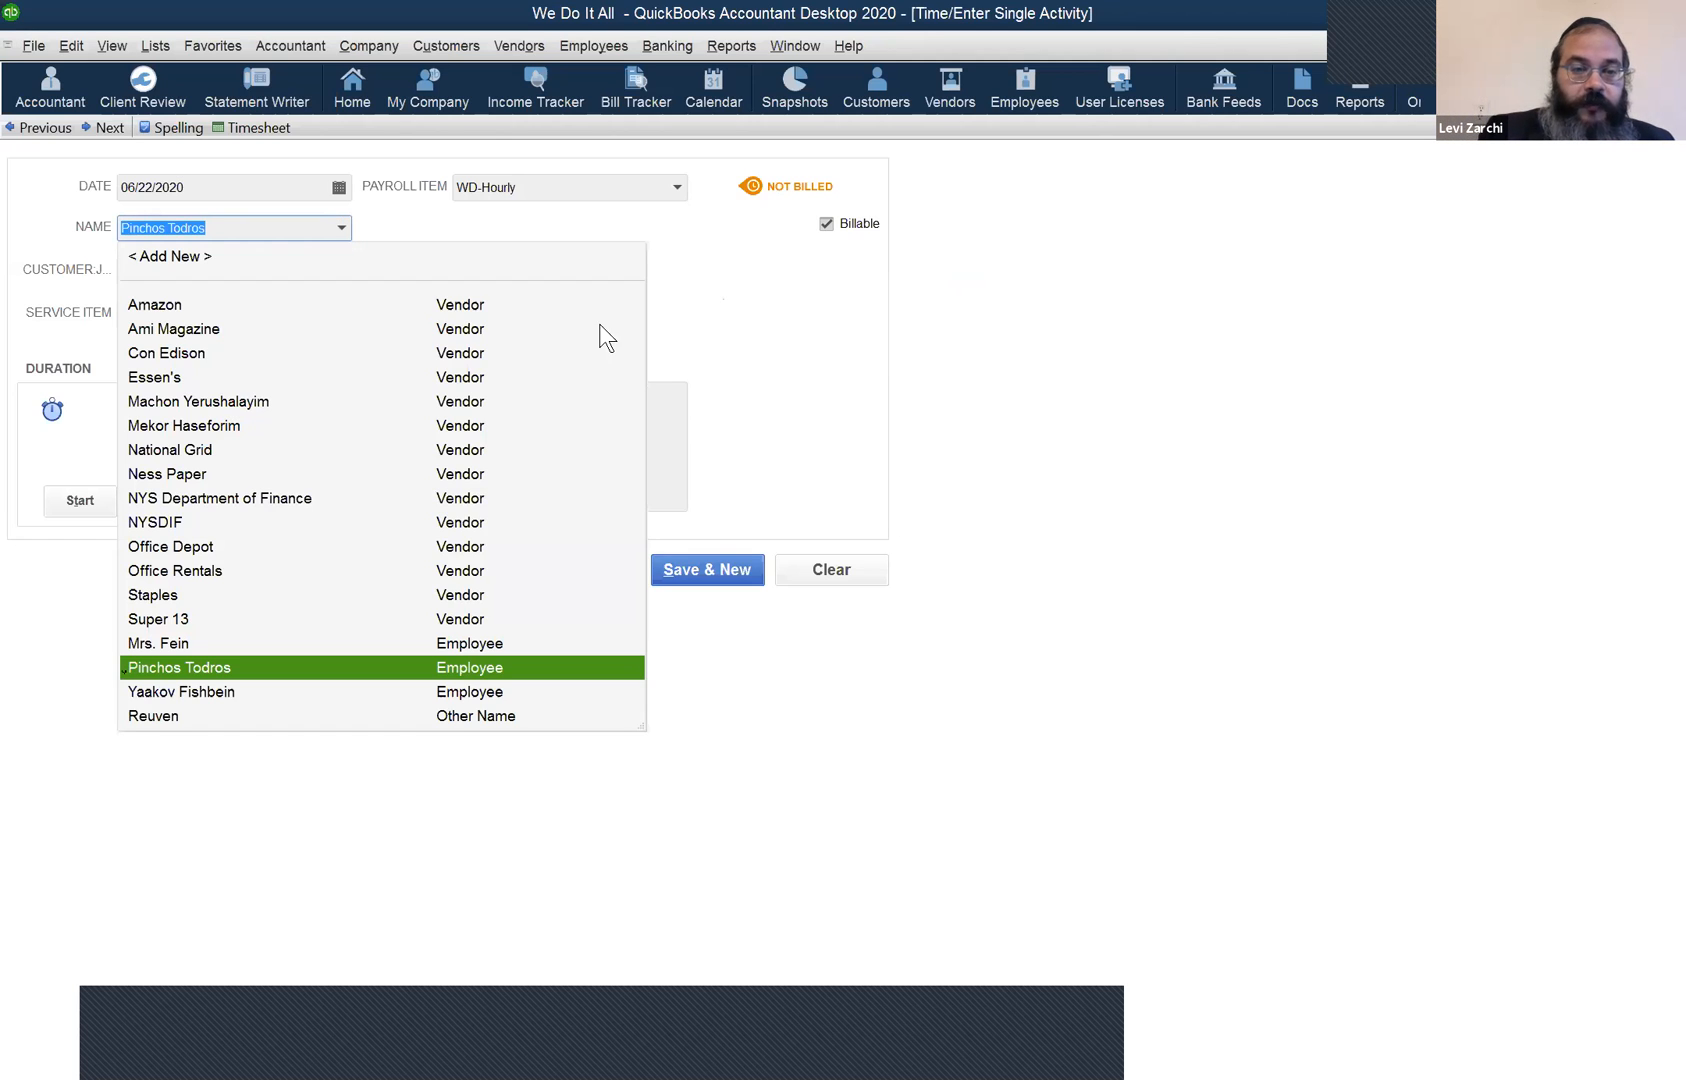
click(86, 194)
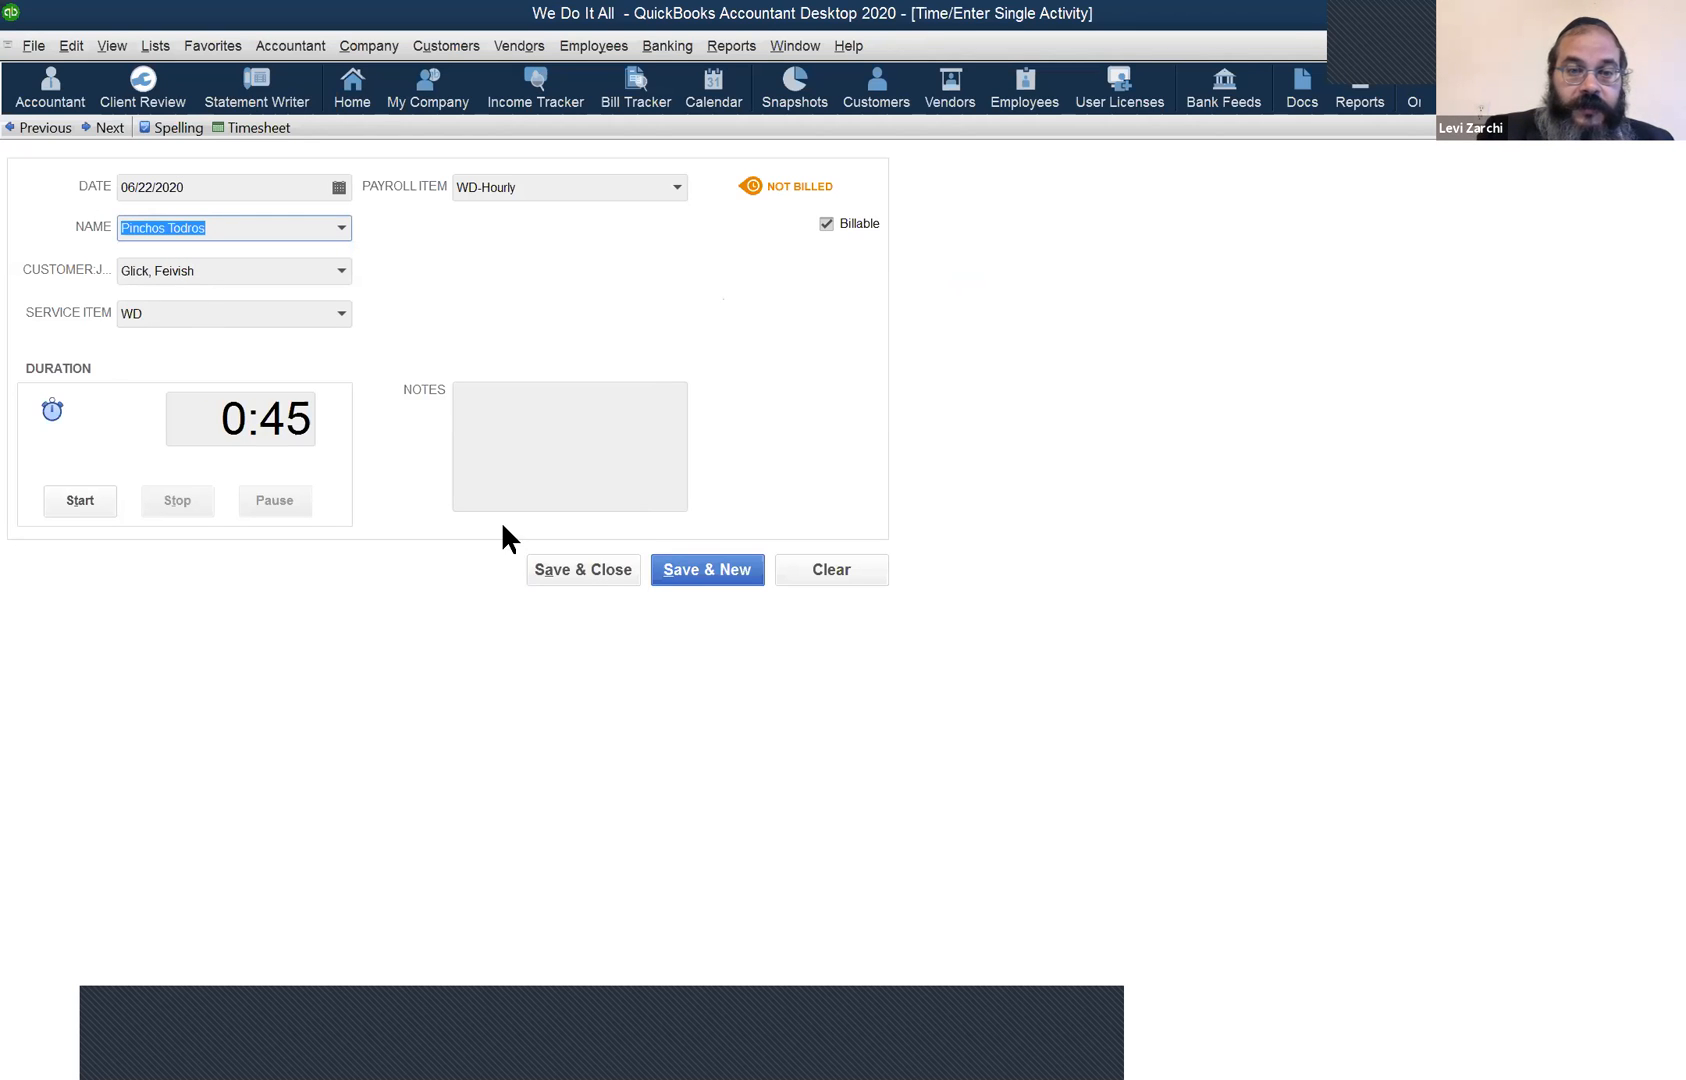
click(595, 569)
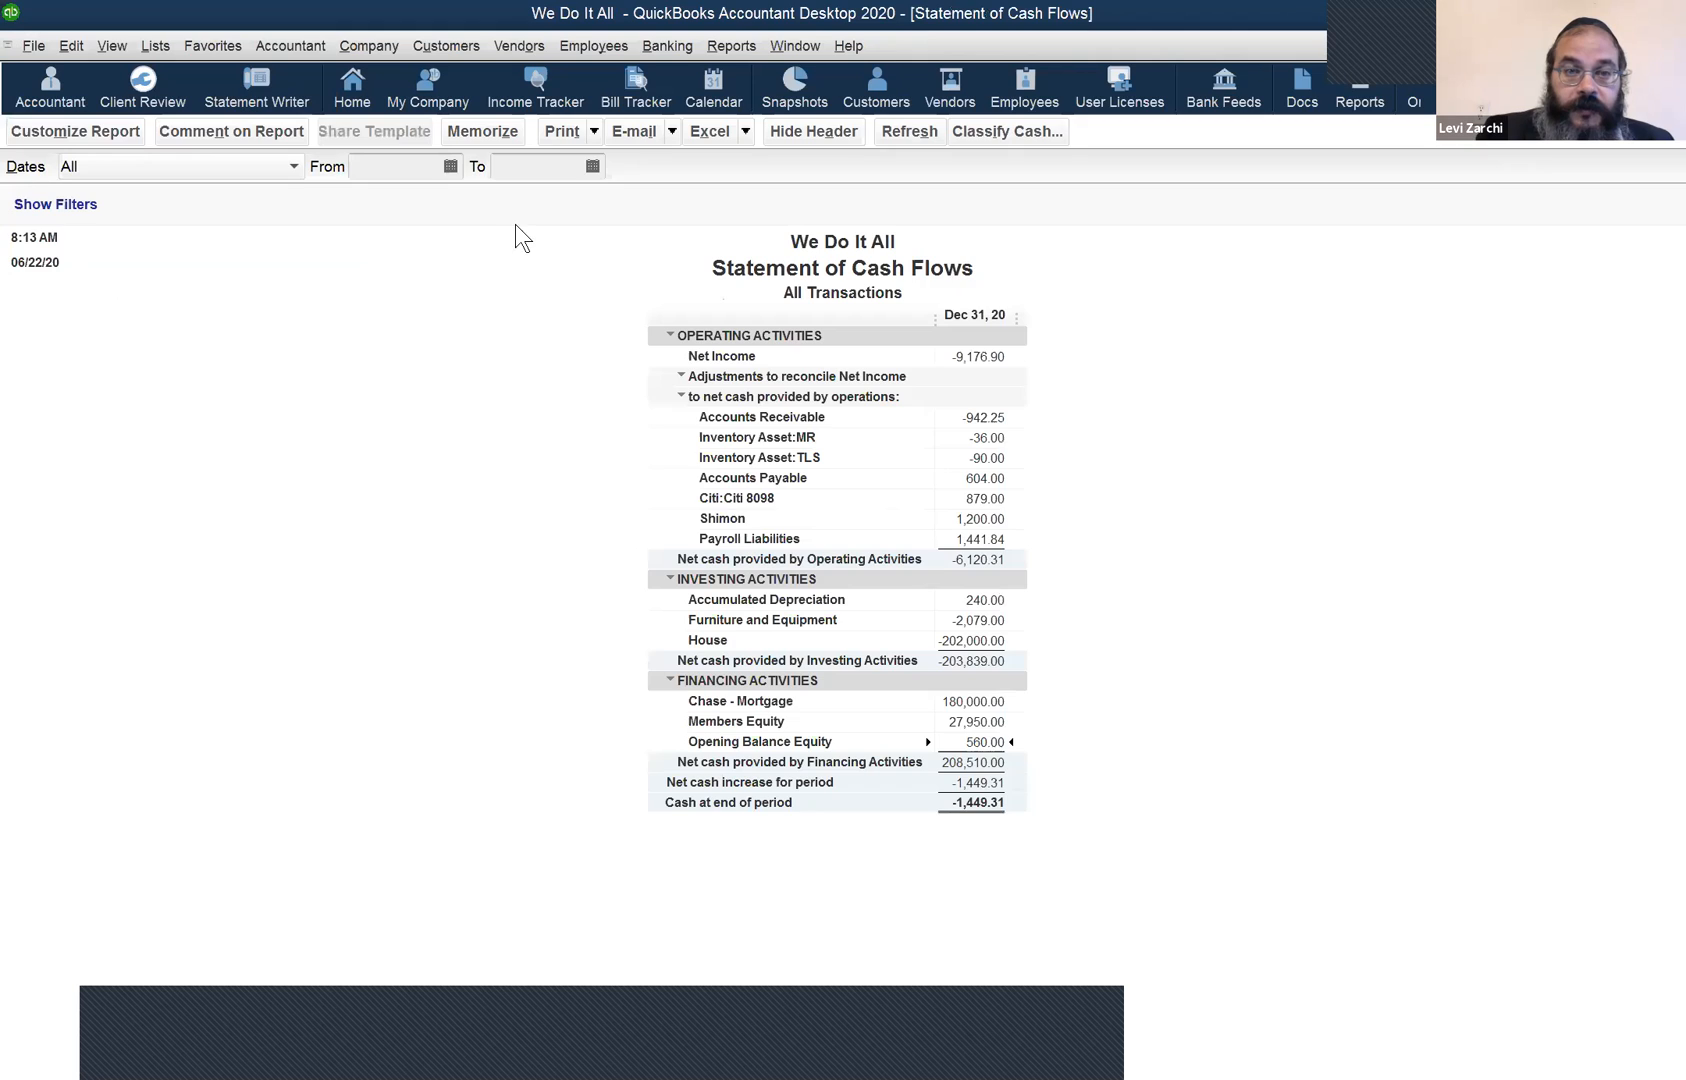
Open the Income Tracker and inspect the actions available for the customer's open Time & Expense entry.
click(527, 102)
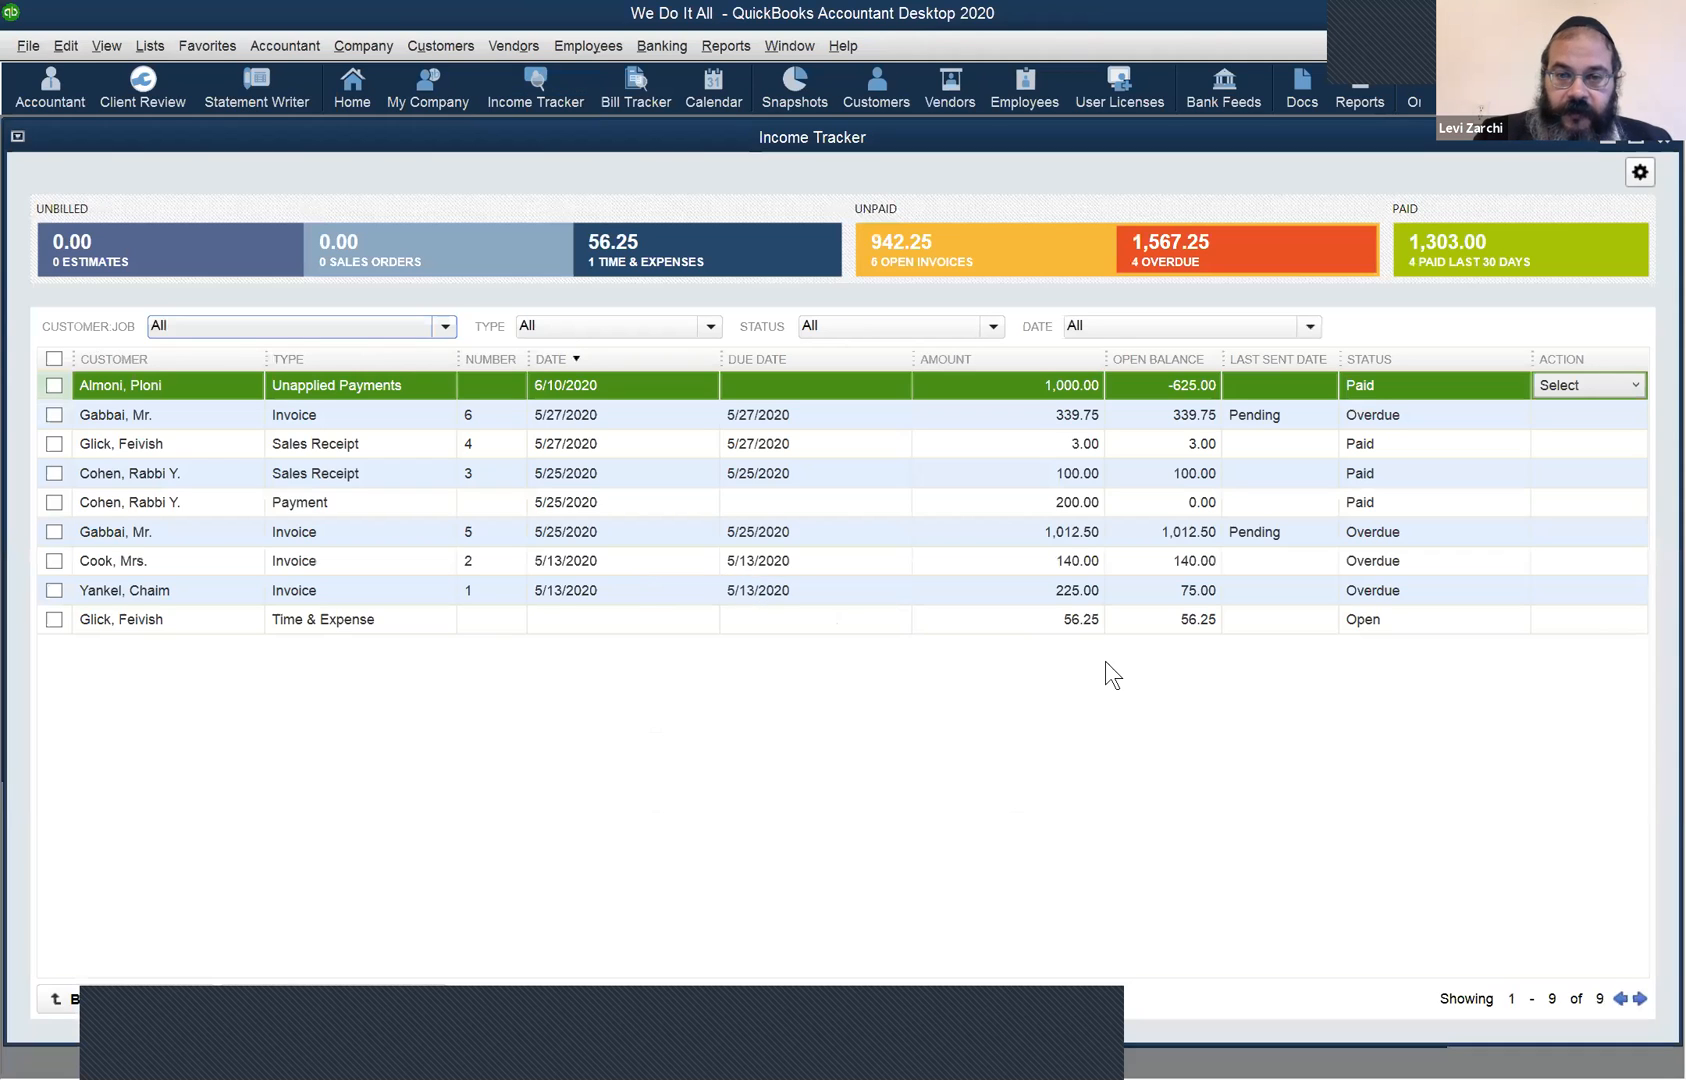
click(1097, 621)
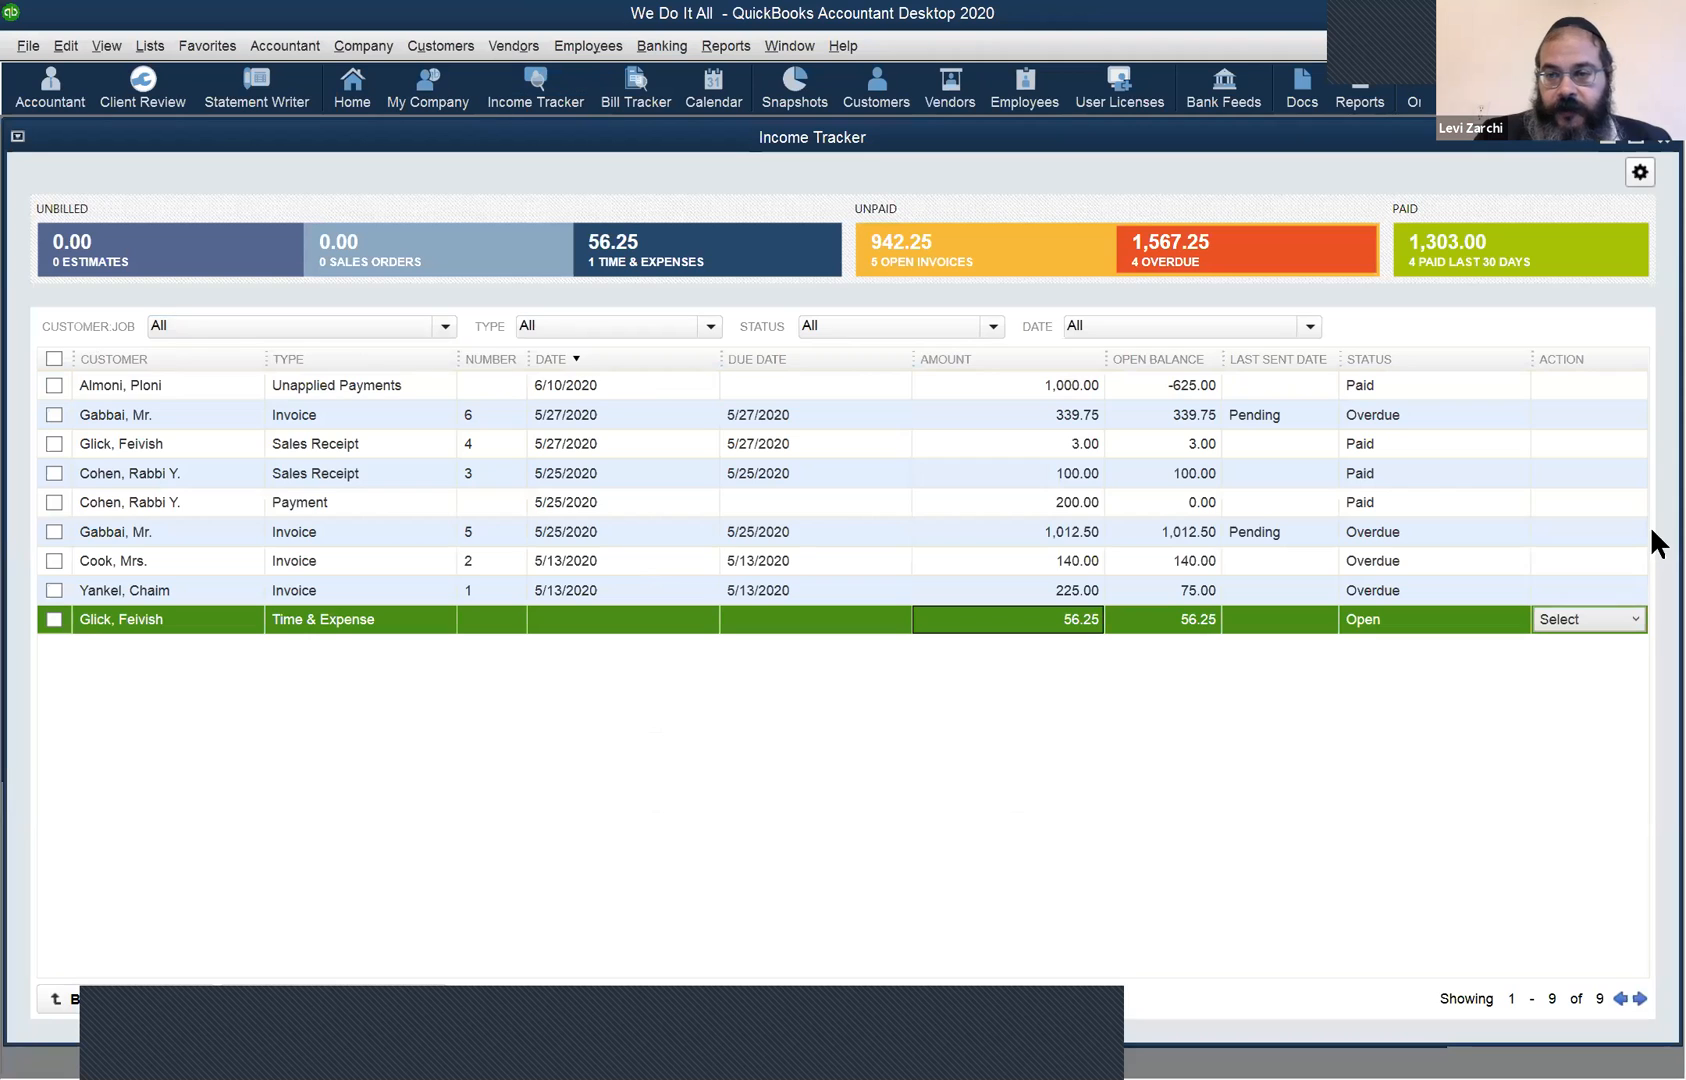
click(1625, 626)
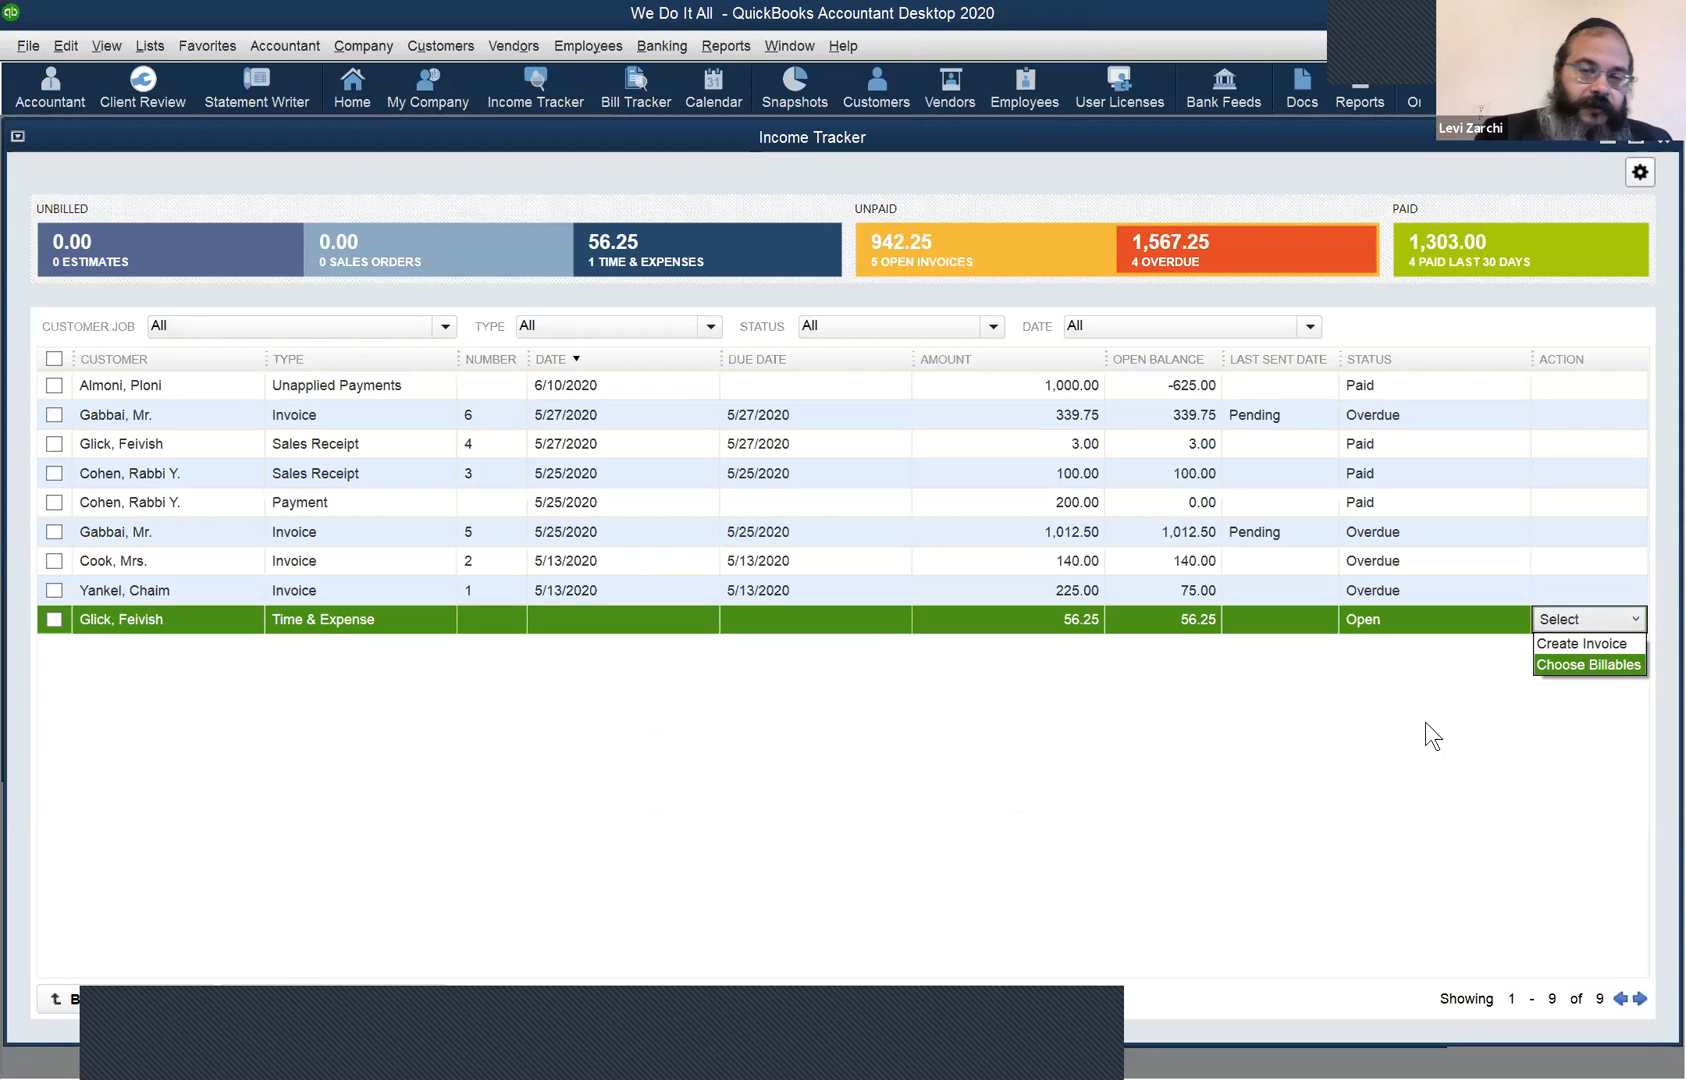
click(1427, 695)
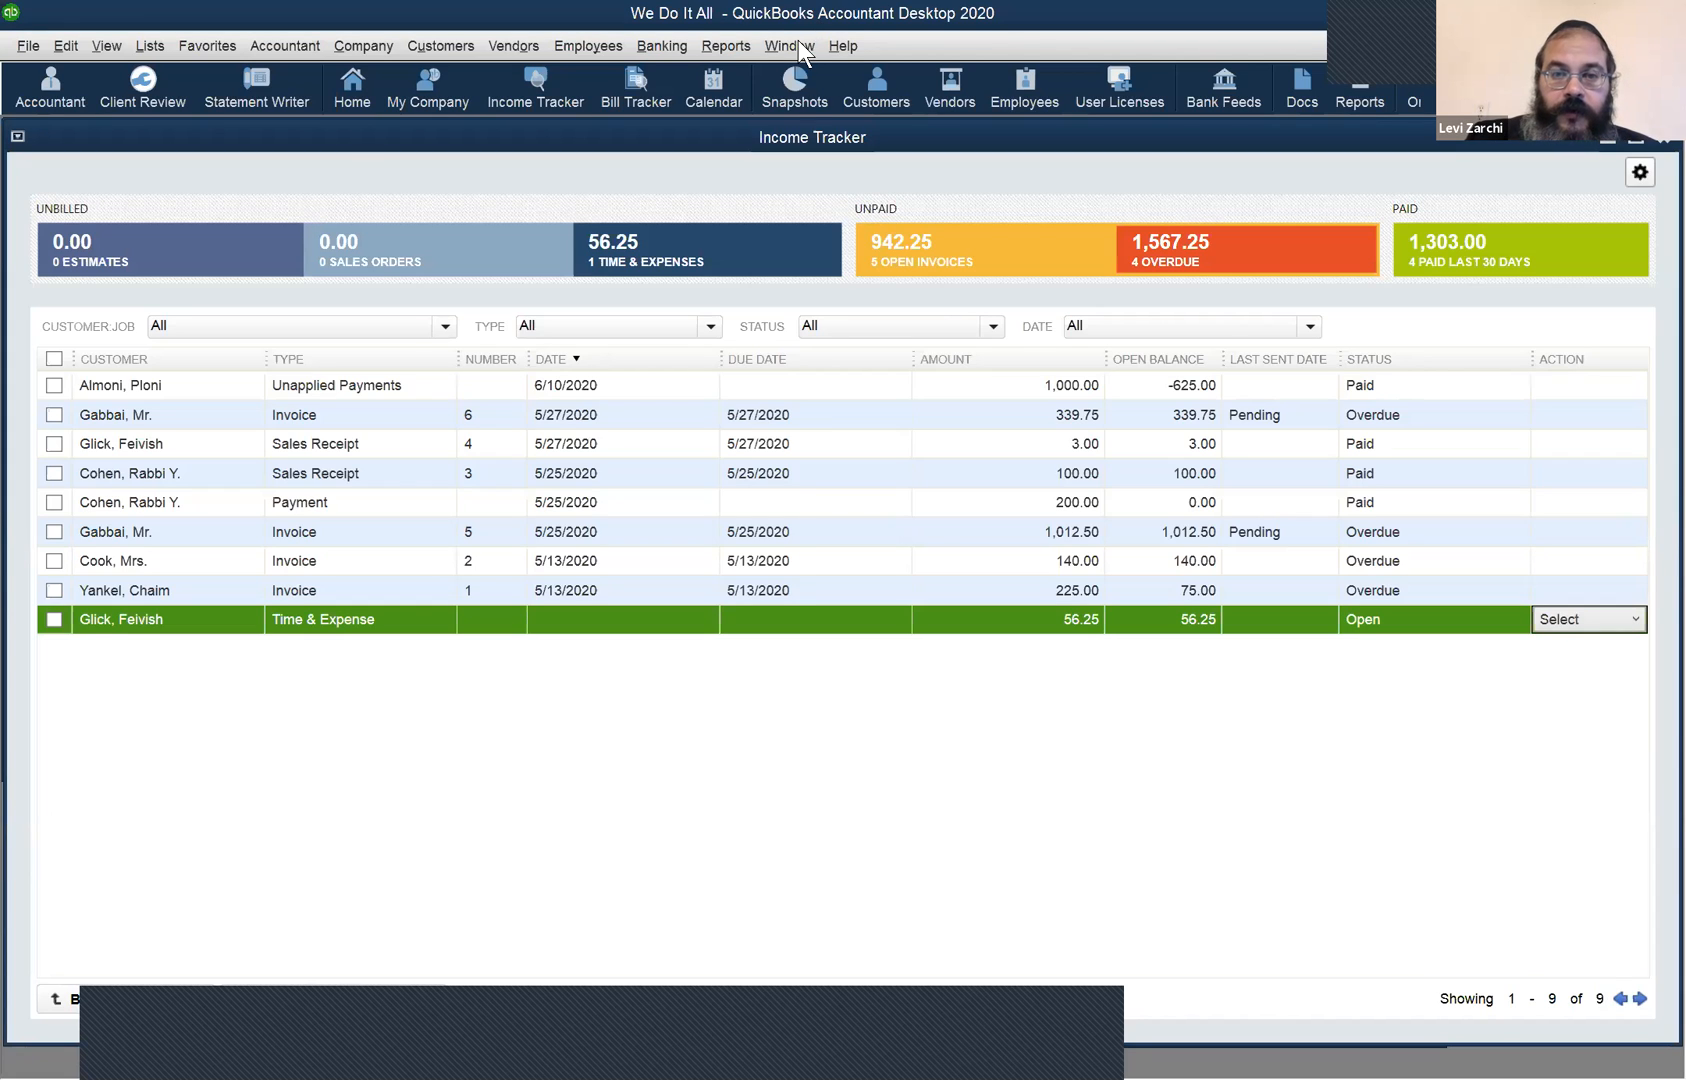
Bring up the already open Adjusted Trial Balance report and maximize its window.
key(alt+w)
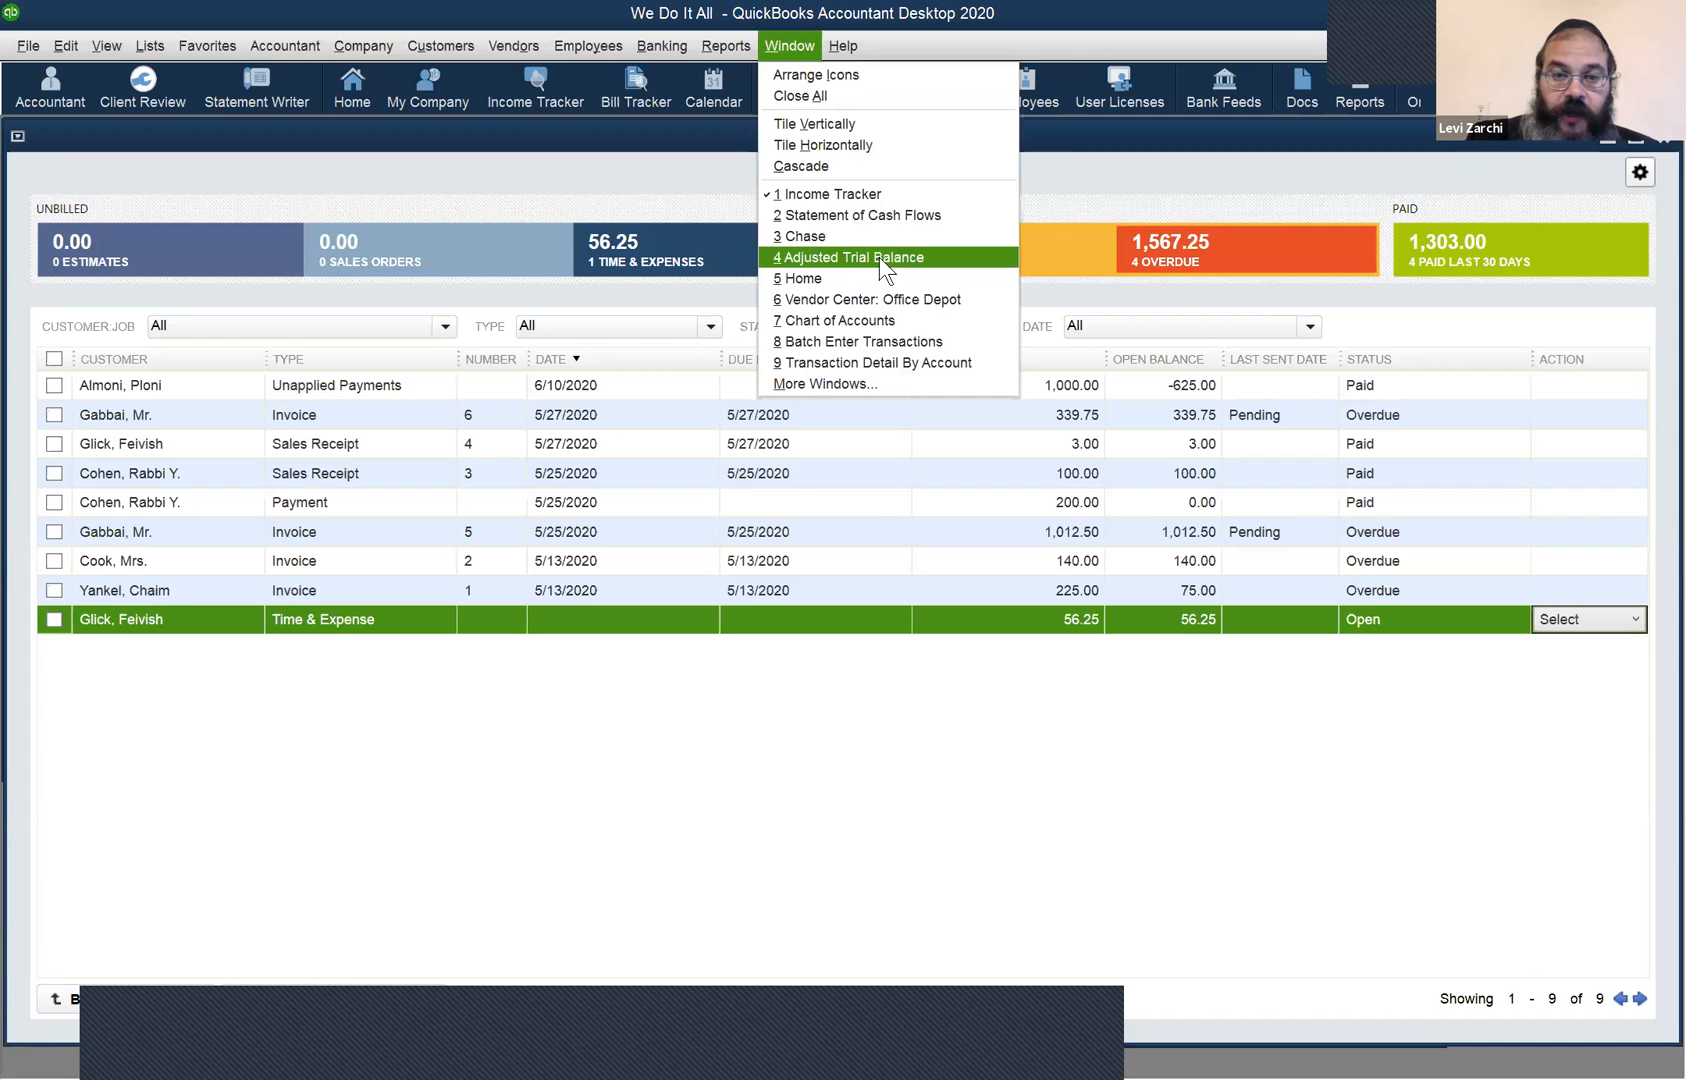
key(Return)
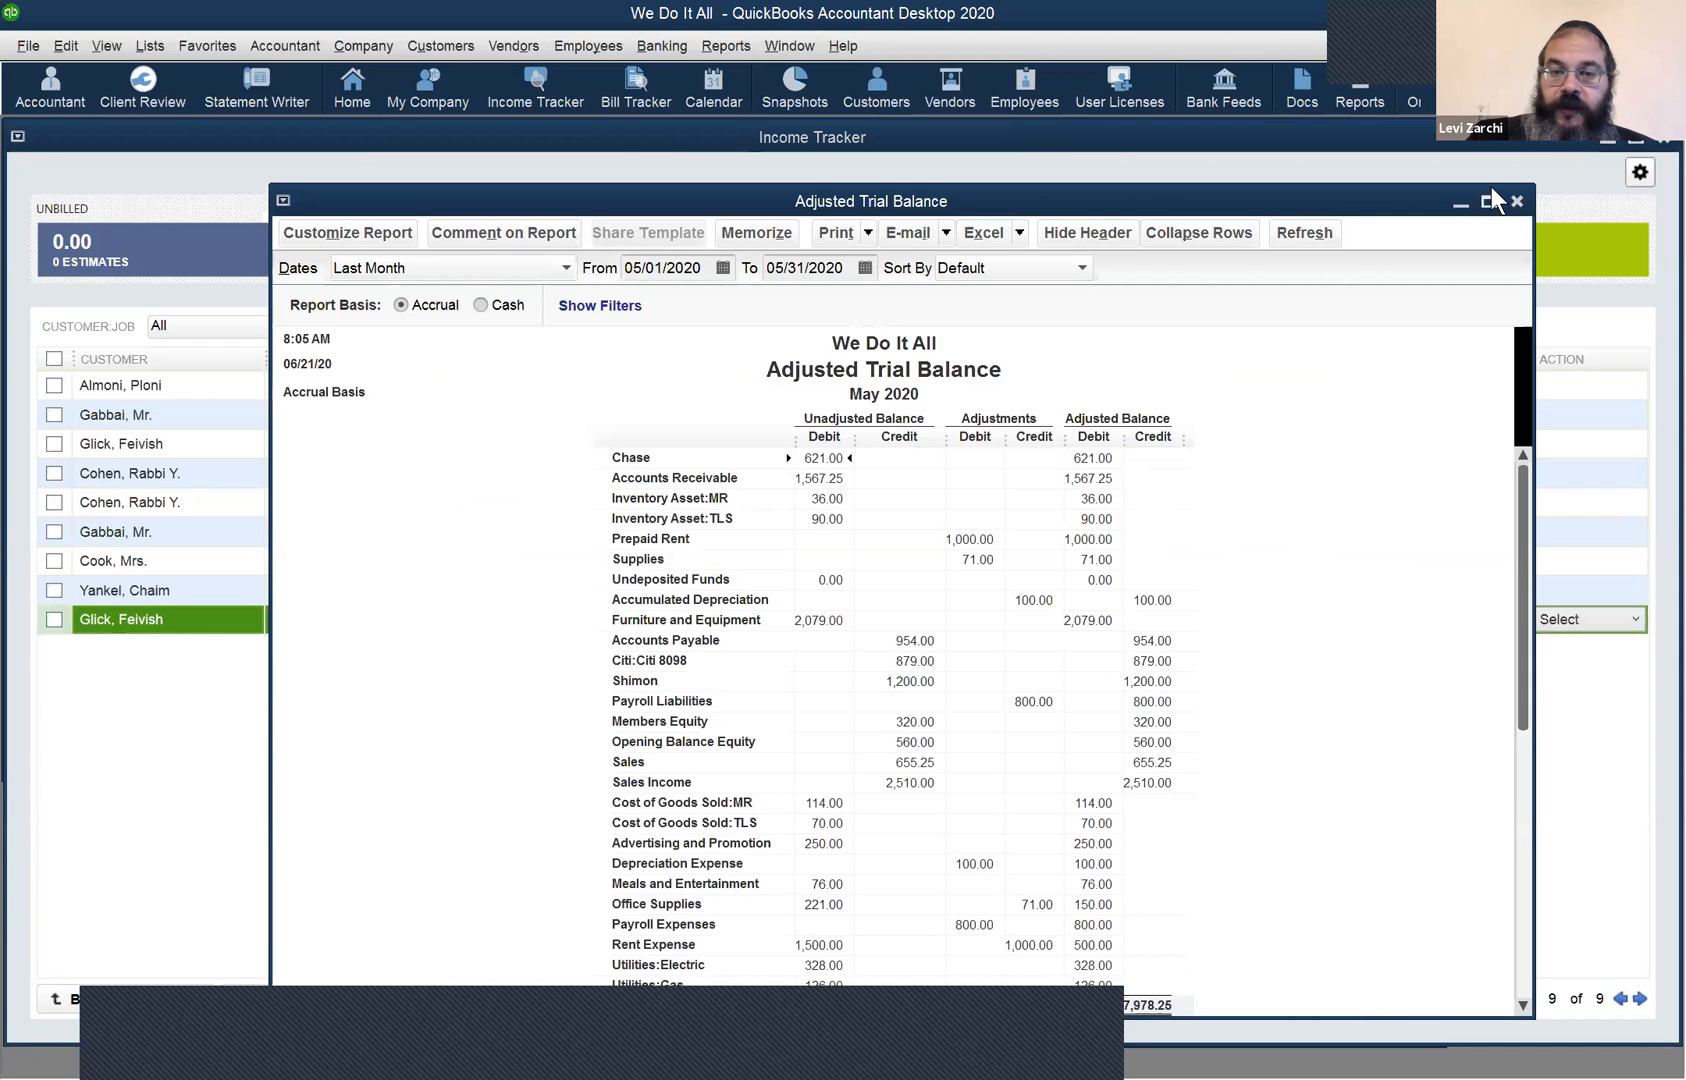
click(1491, 190)
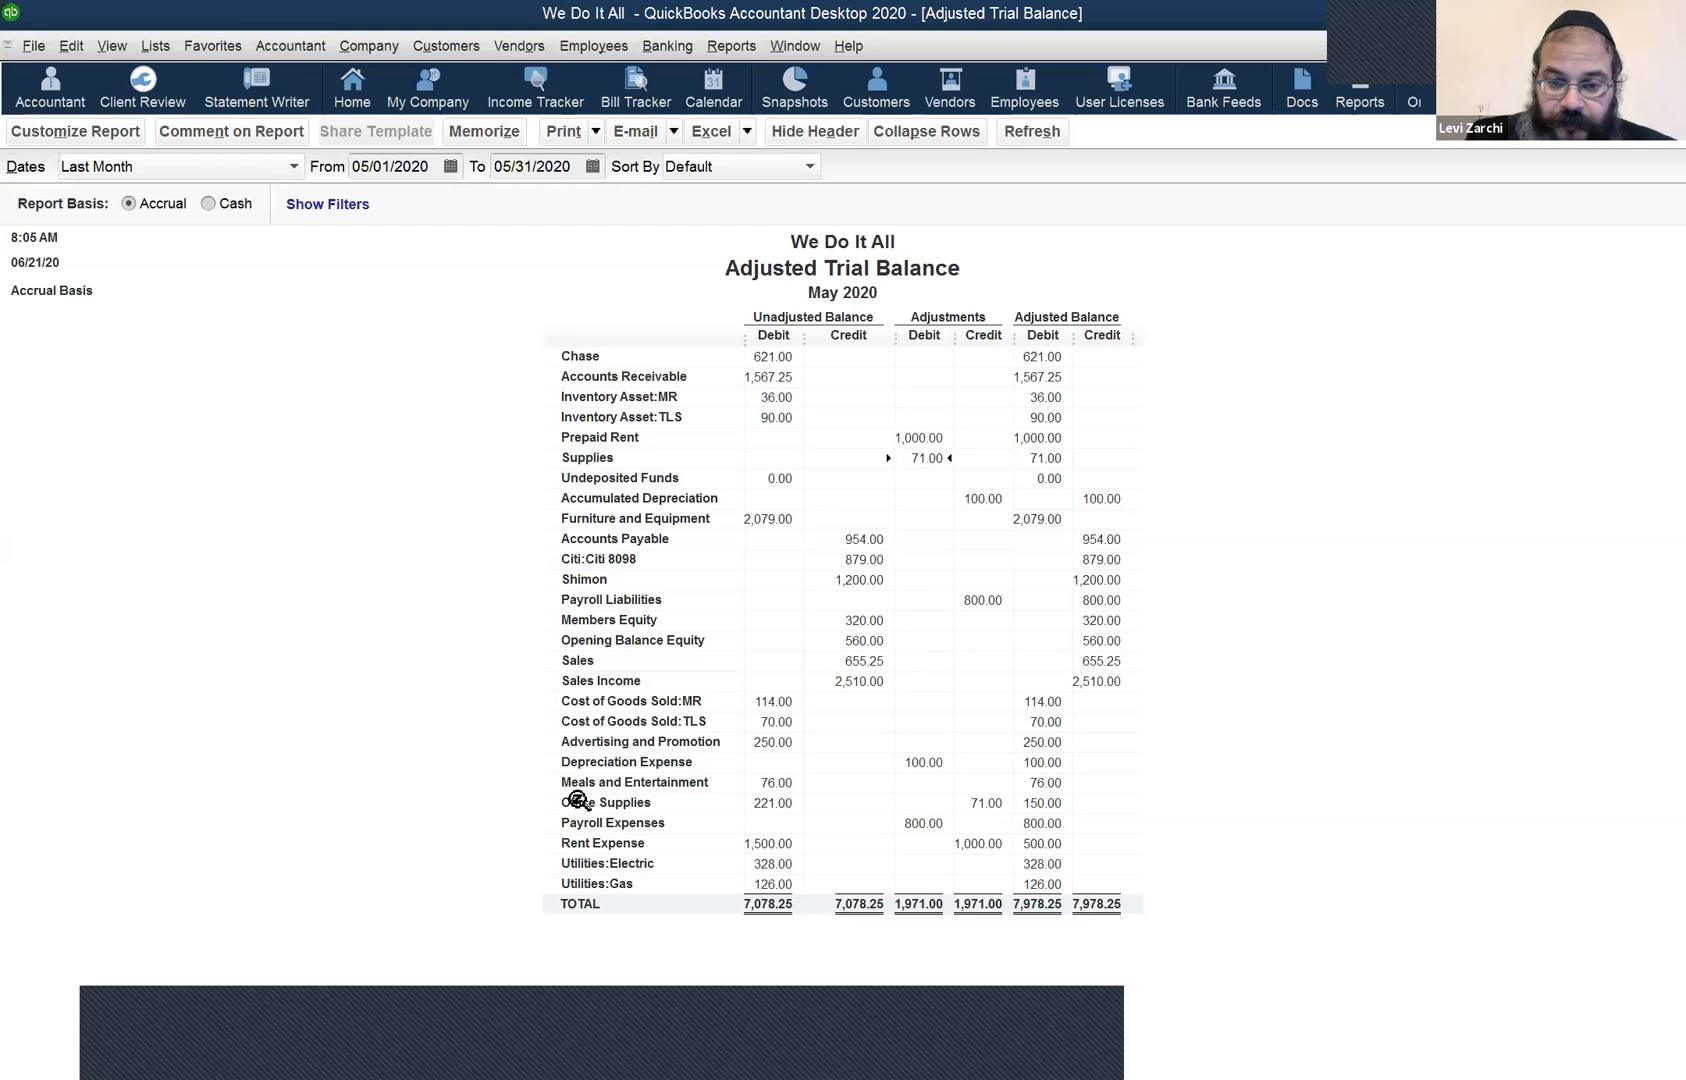
Examine the Office Supplies adjustment and the unadjusted equipment, liability, equity and sales balances in the trial balance.
click(976, 796)
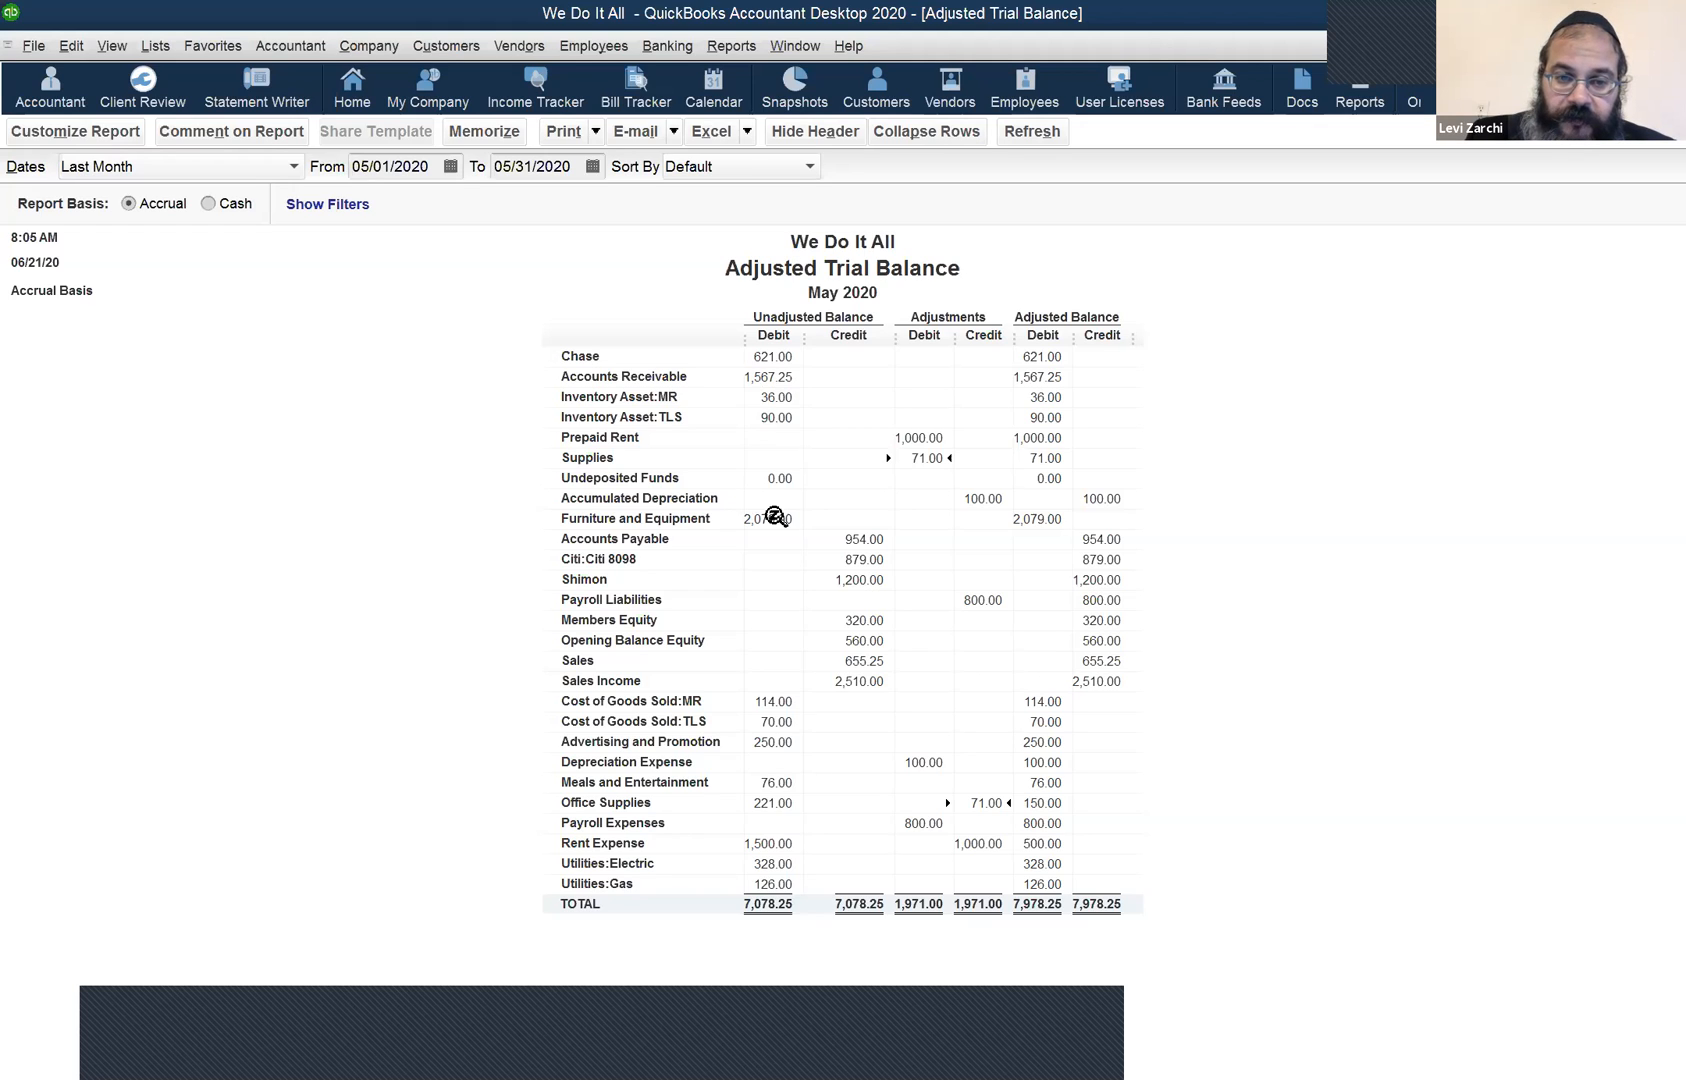
click(777, 519)
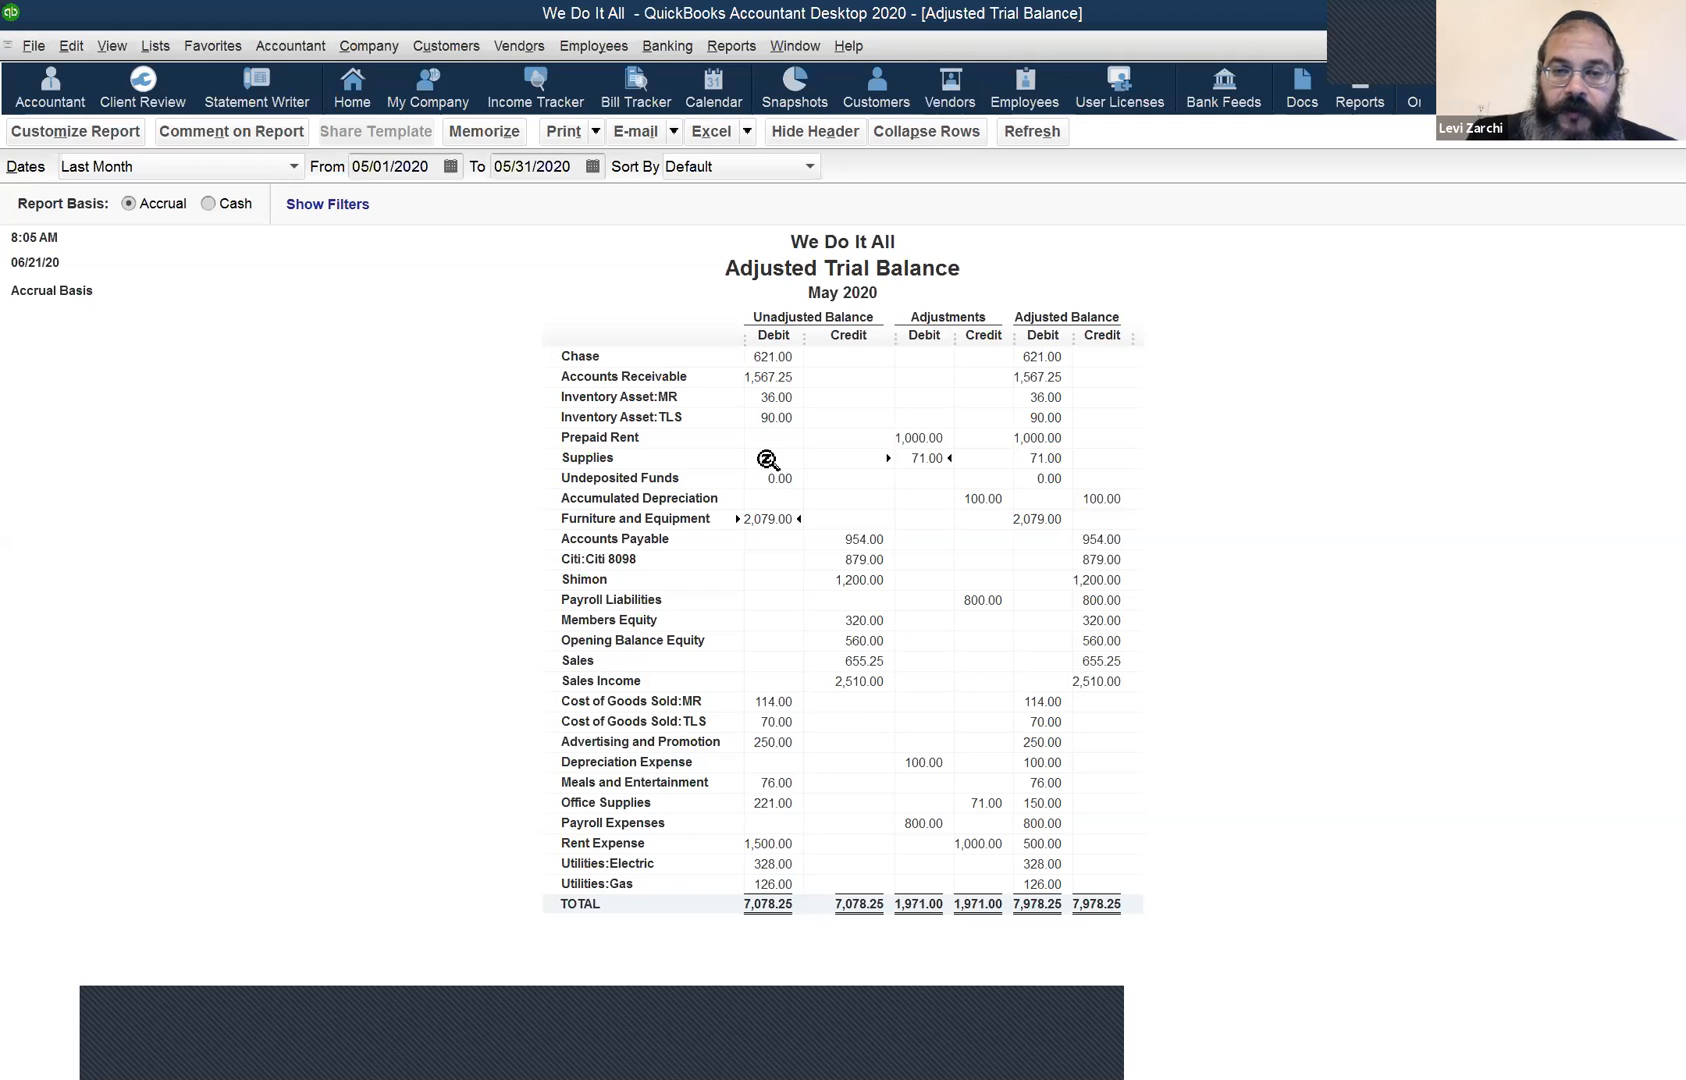
click(862, 539)
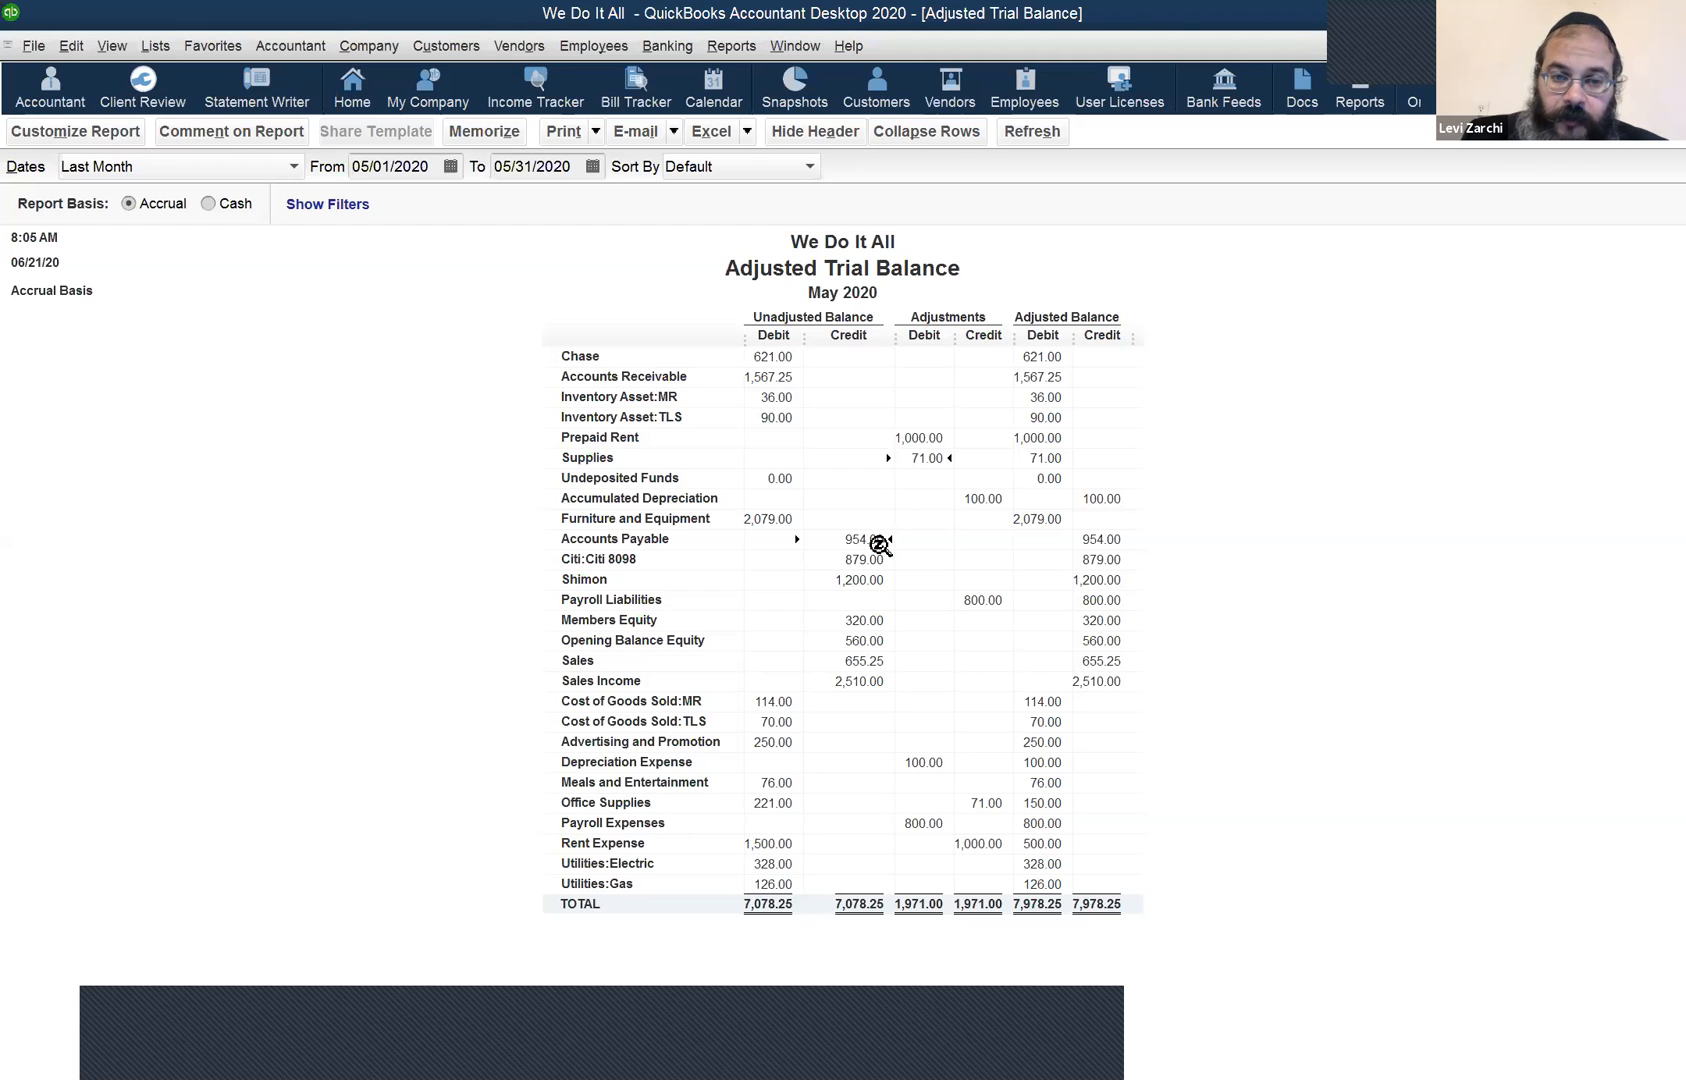
click(873, 578)
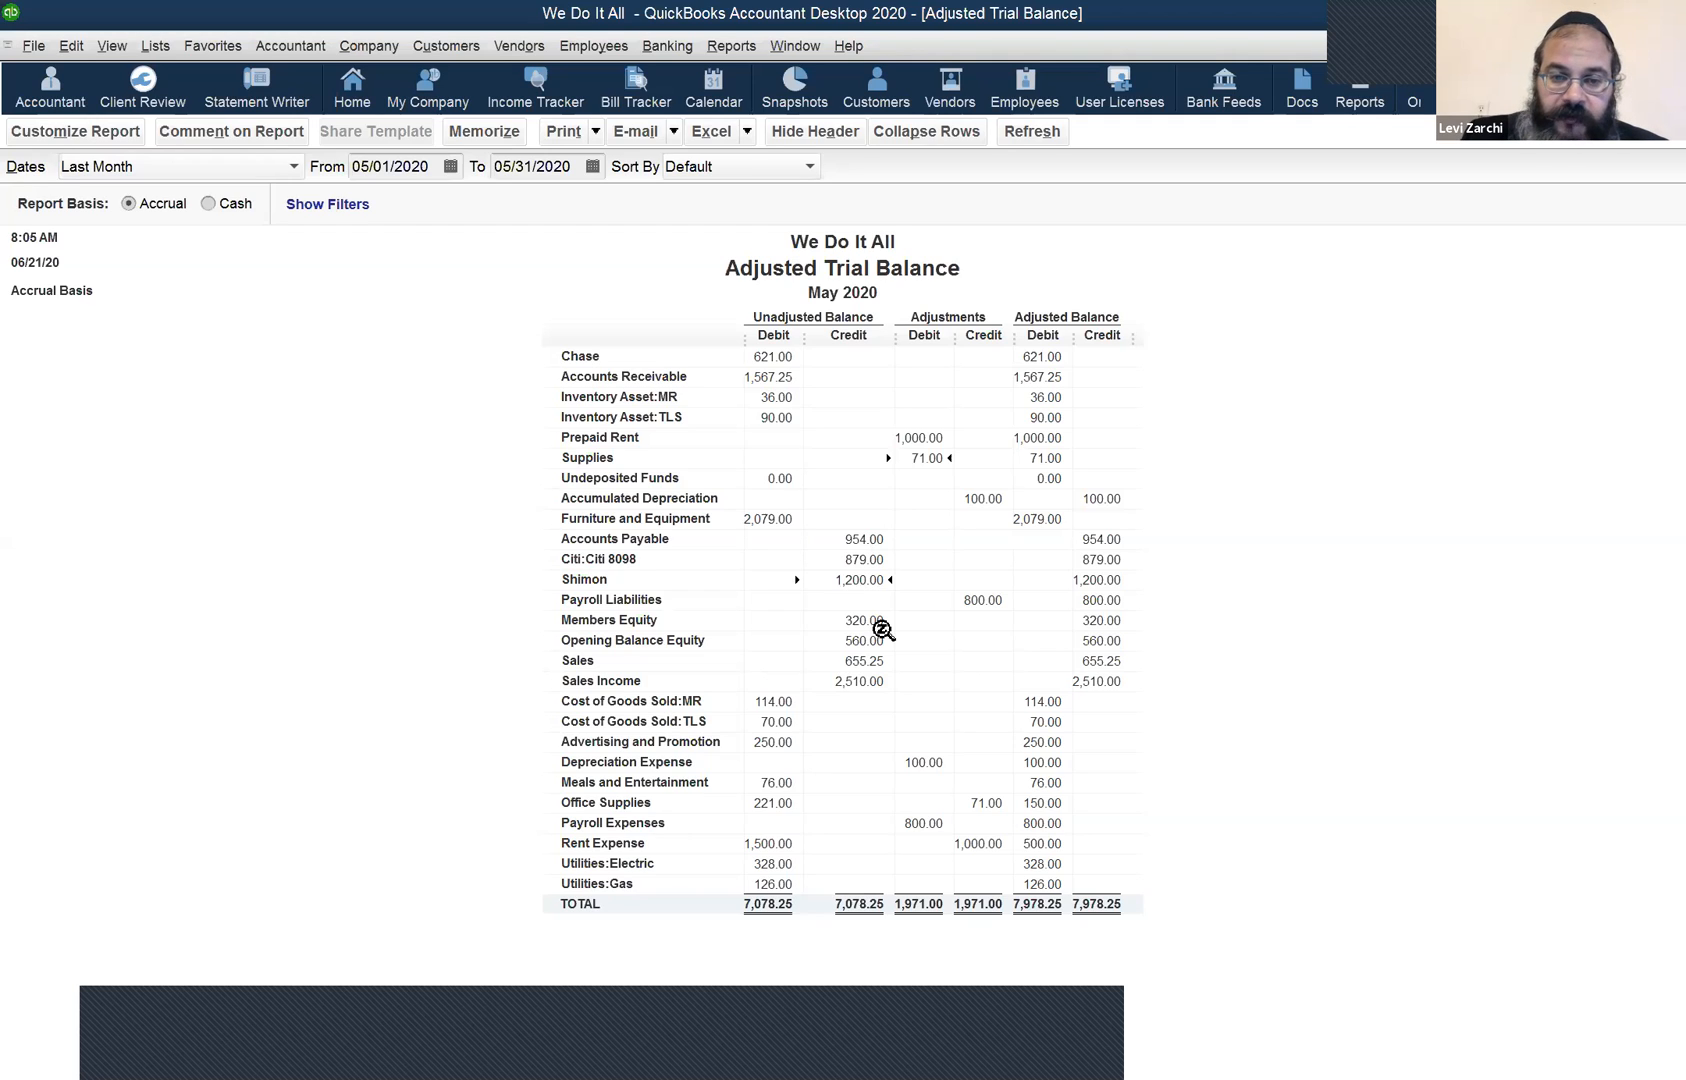
click(873, 622)
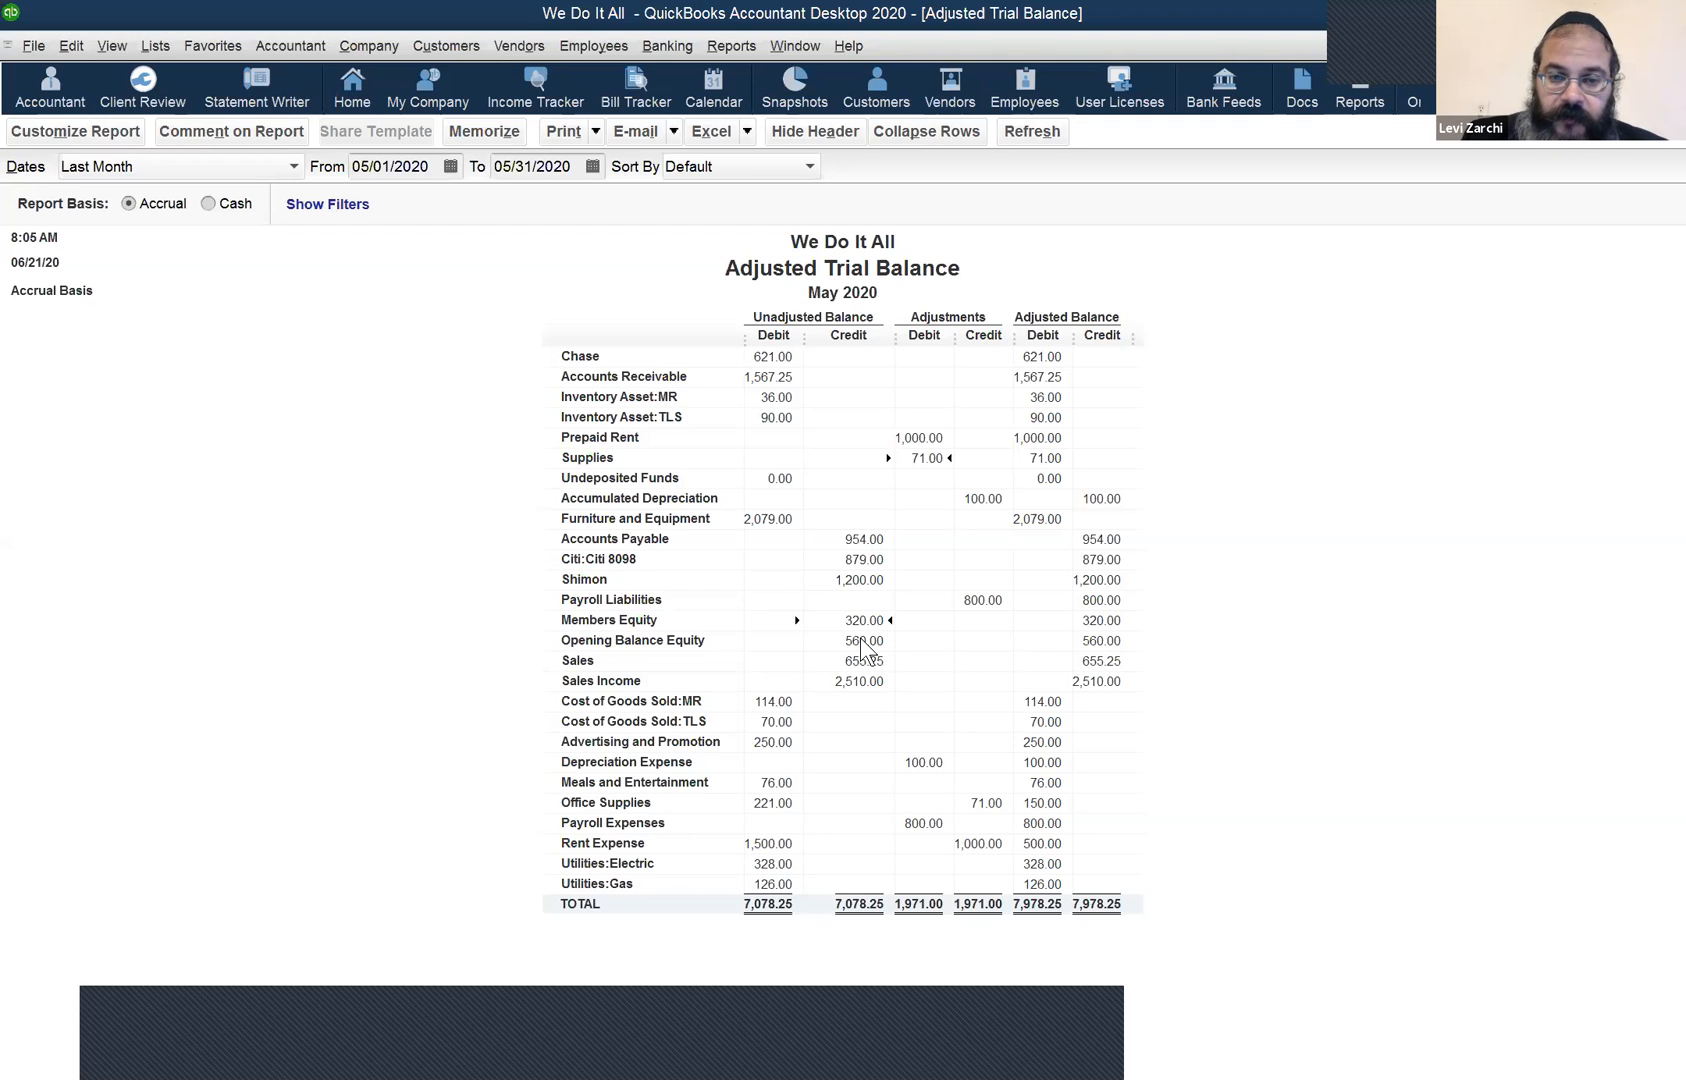
click(880, 641)
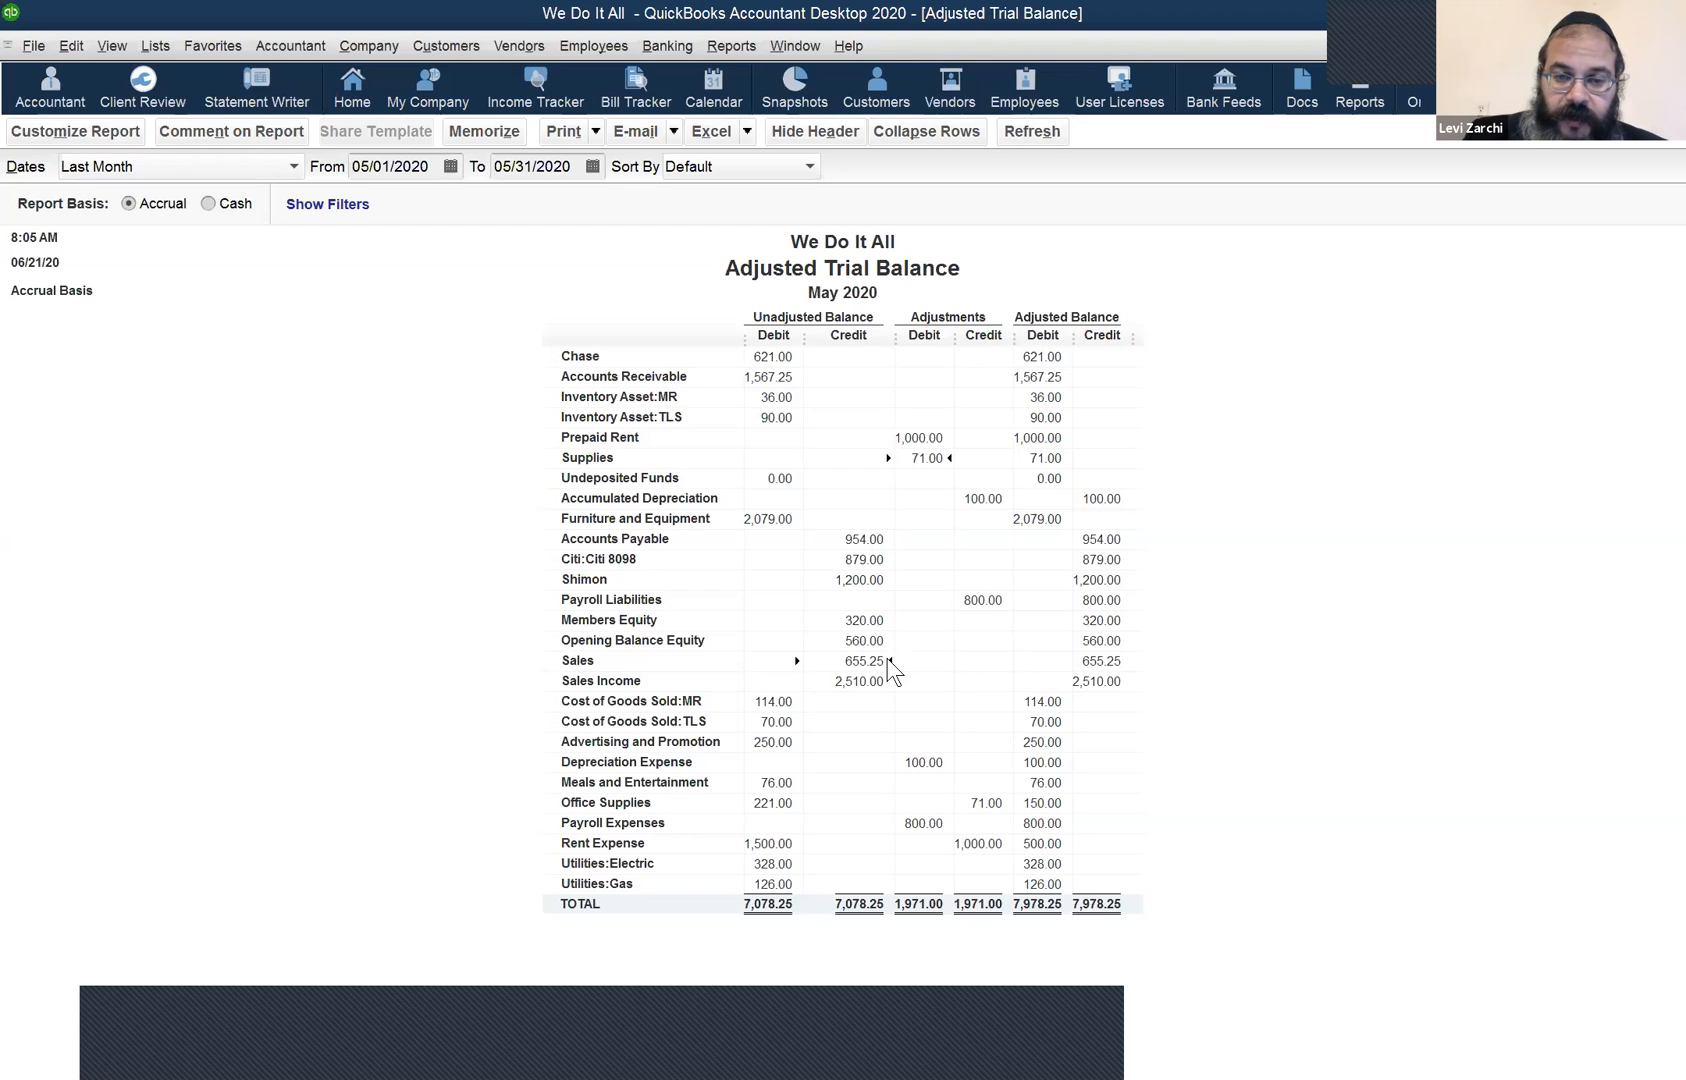
click(872, 681)
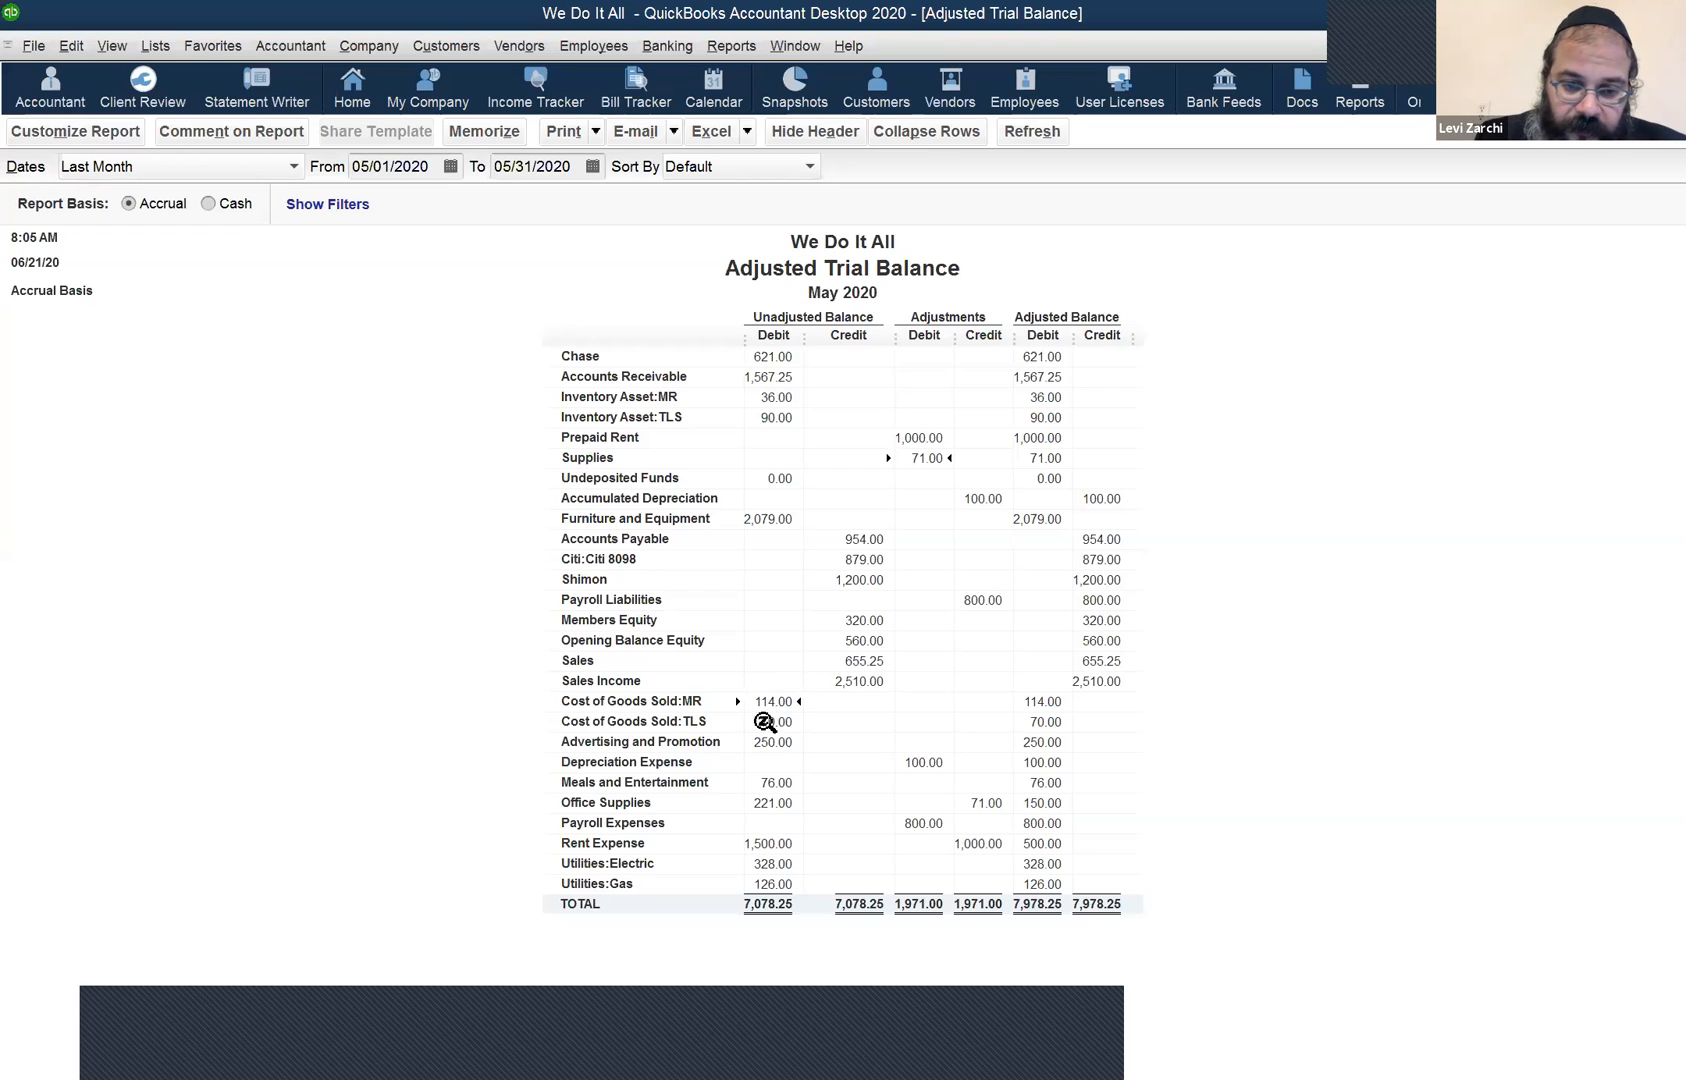
Compare the unadjusted, adjustment and adjusted amounts of Rent Expense, Prepaid Rent and Office Supplies.
click(778, 850)
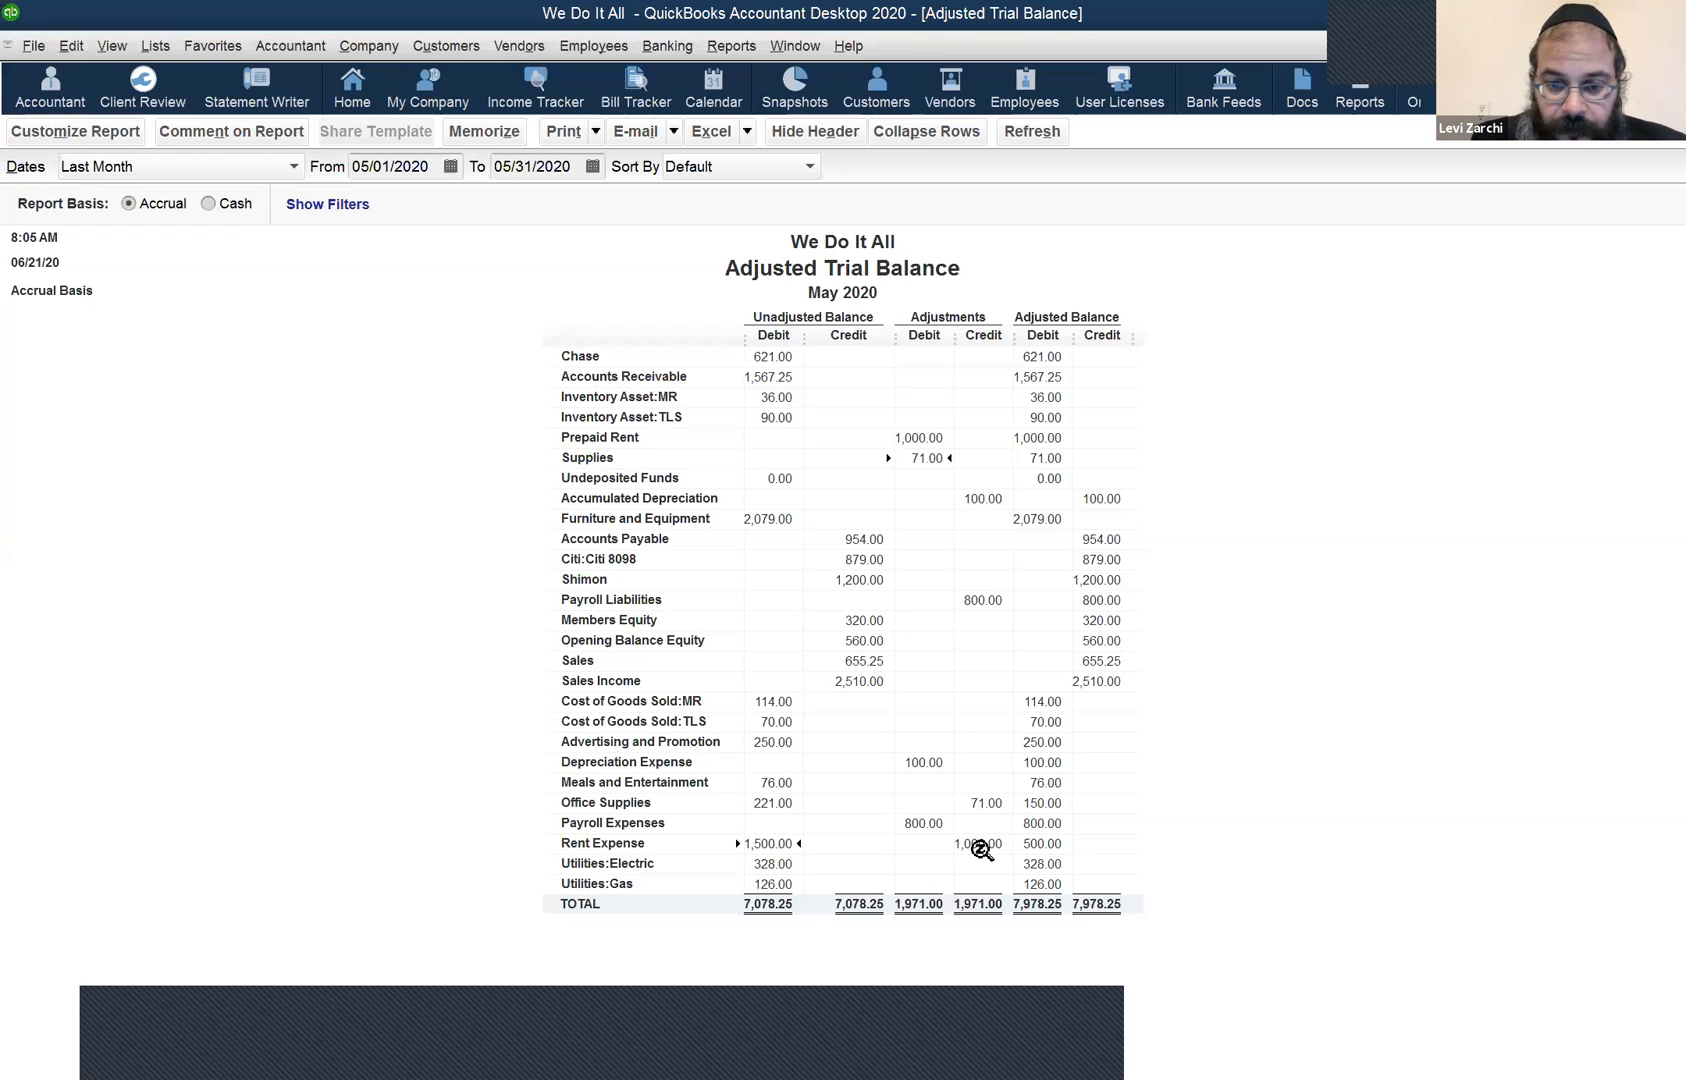
click(979, 848)
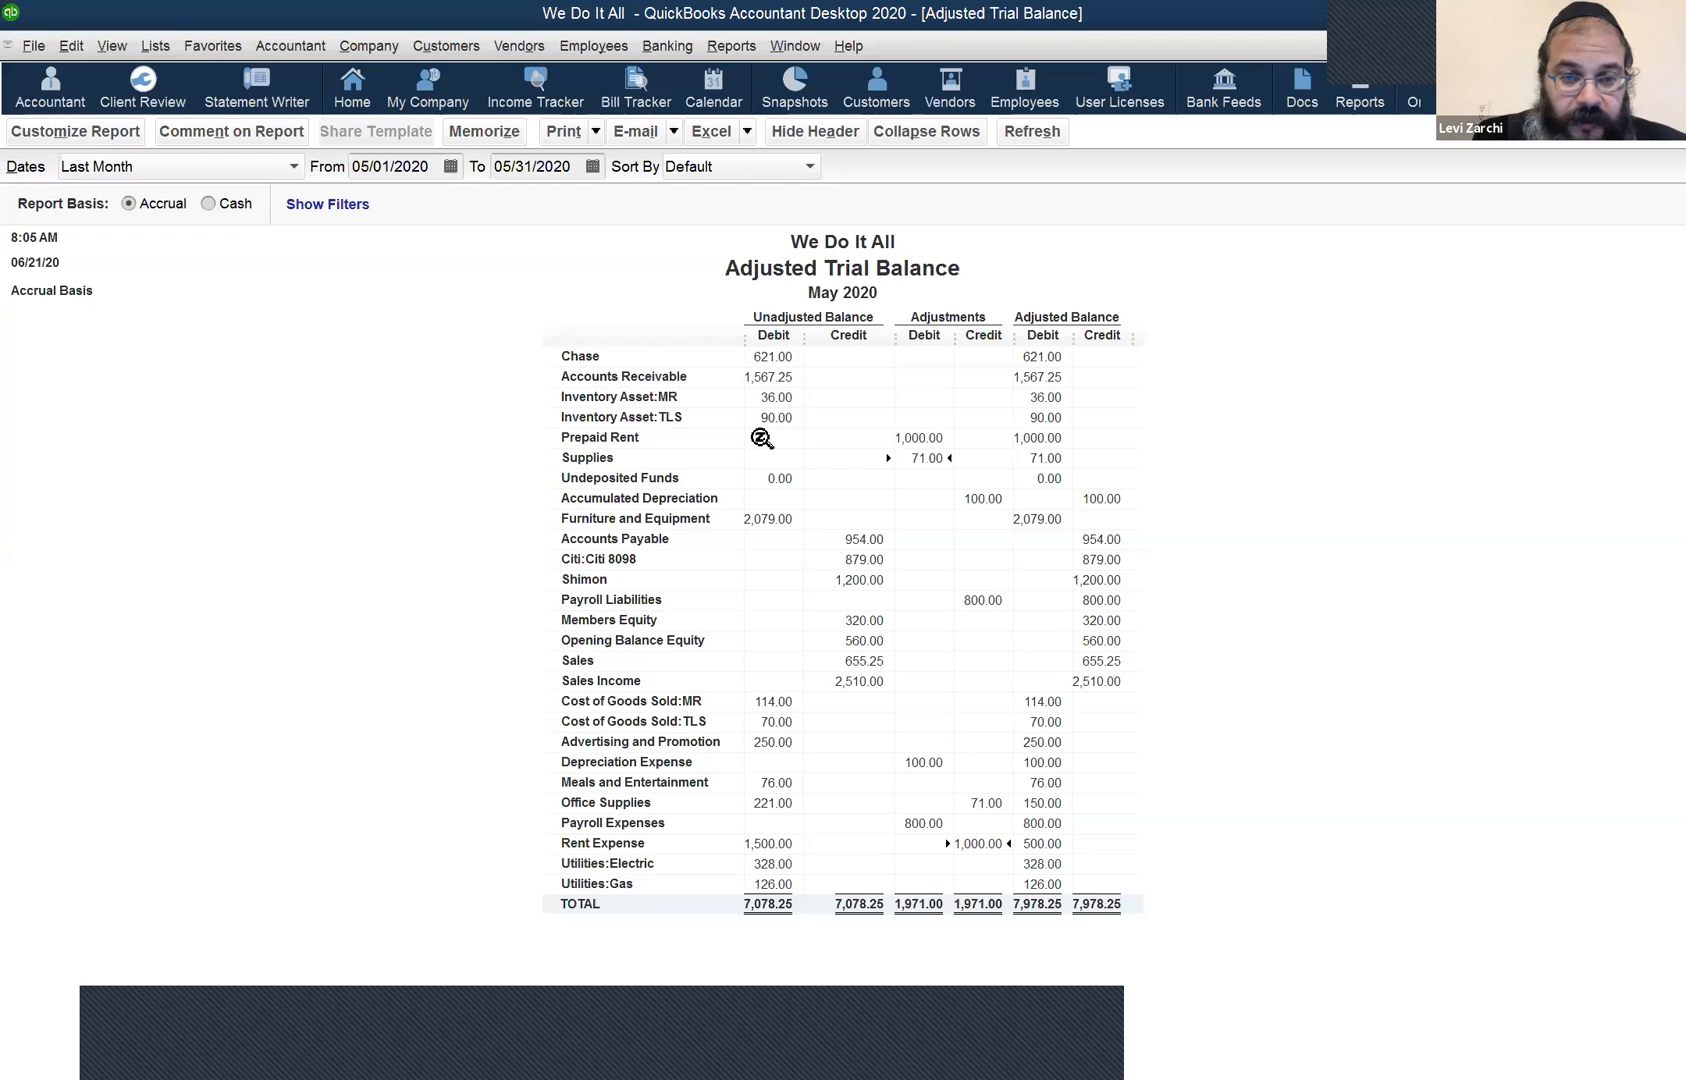
click(761, 436)
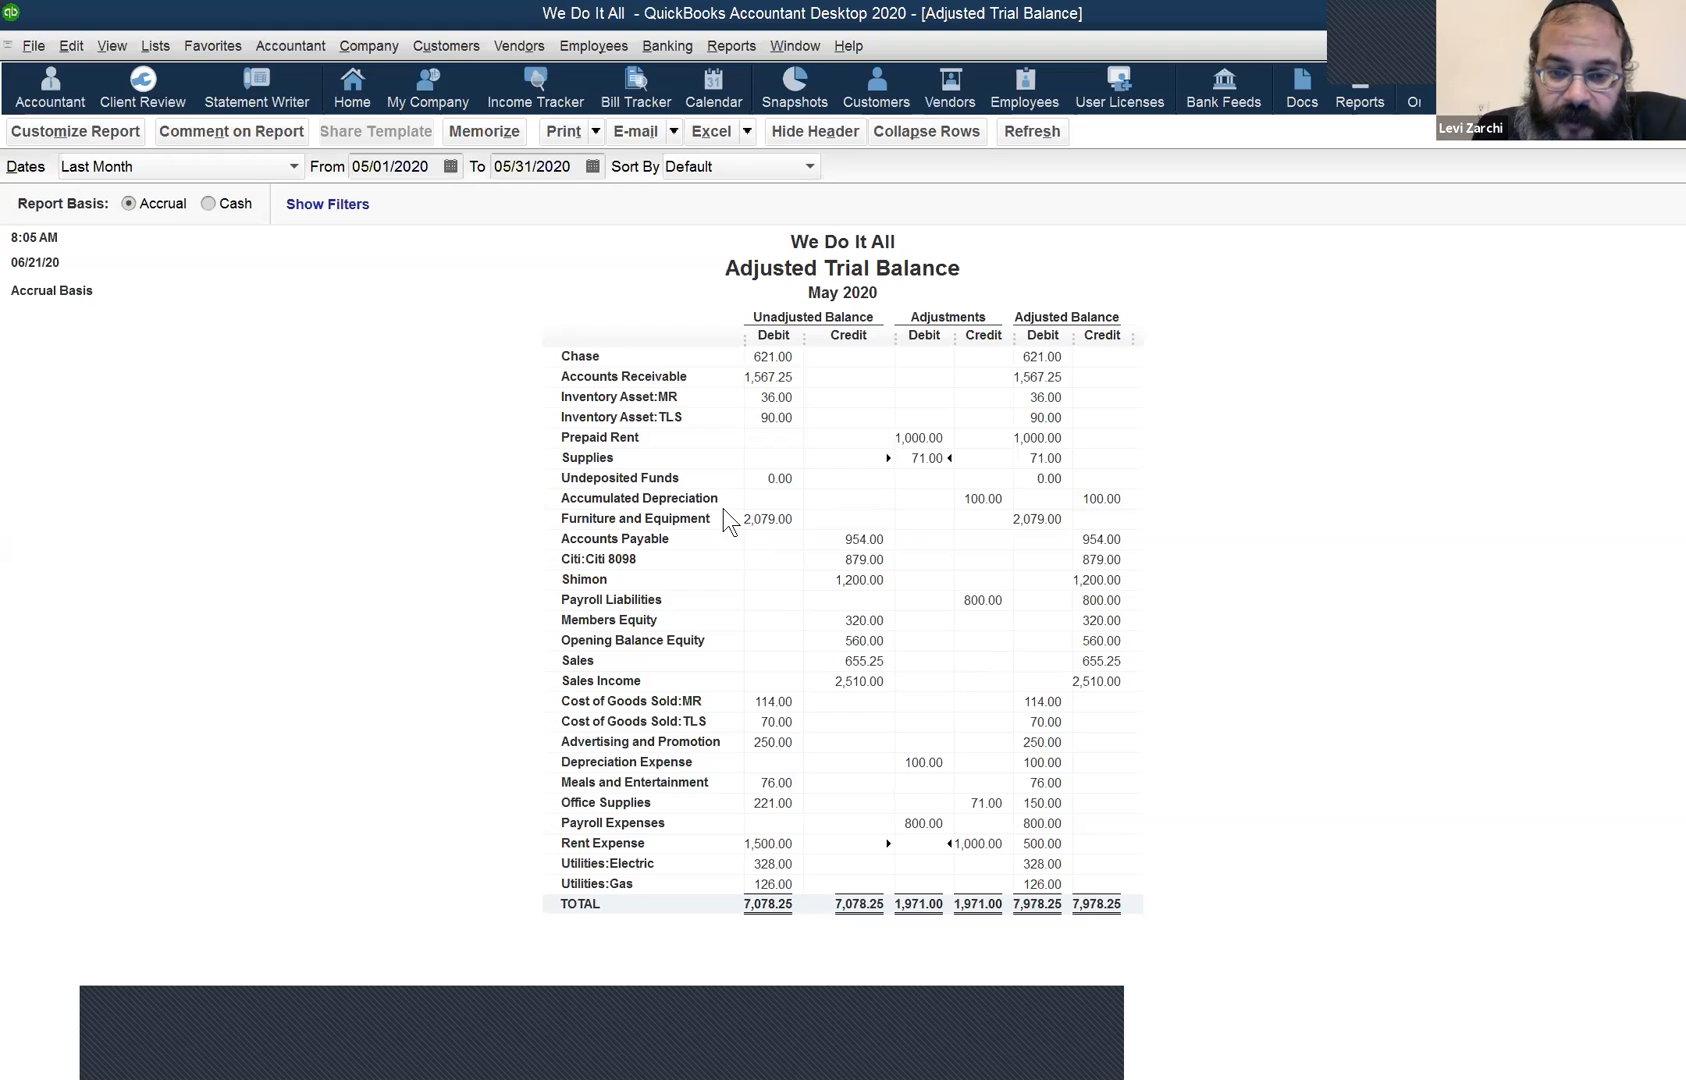
click(770, 846)
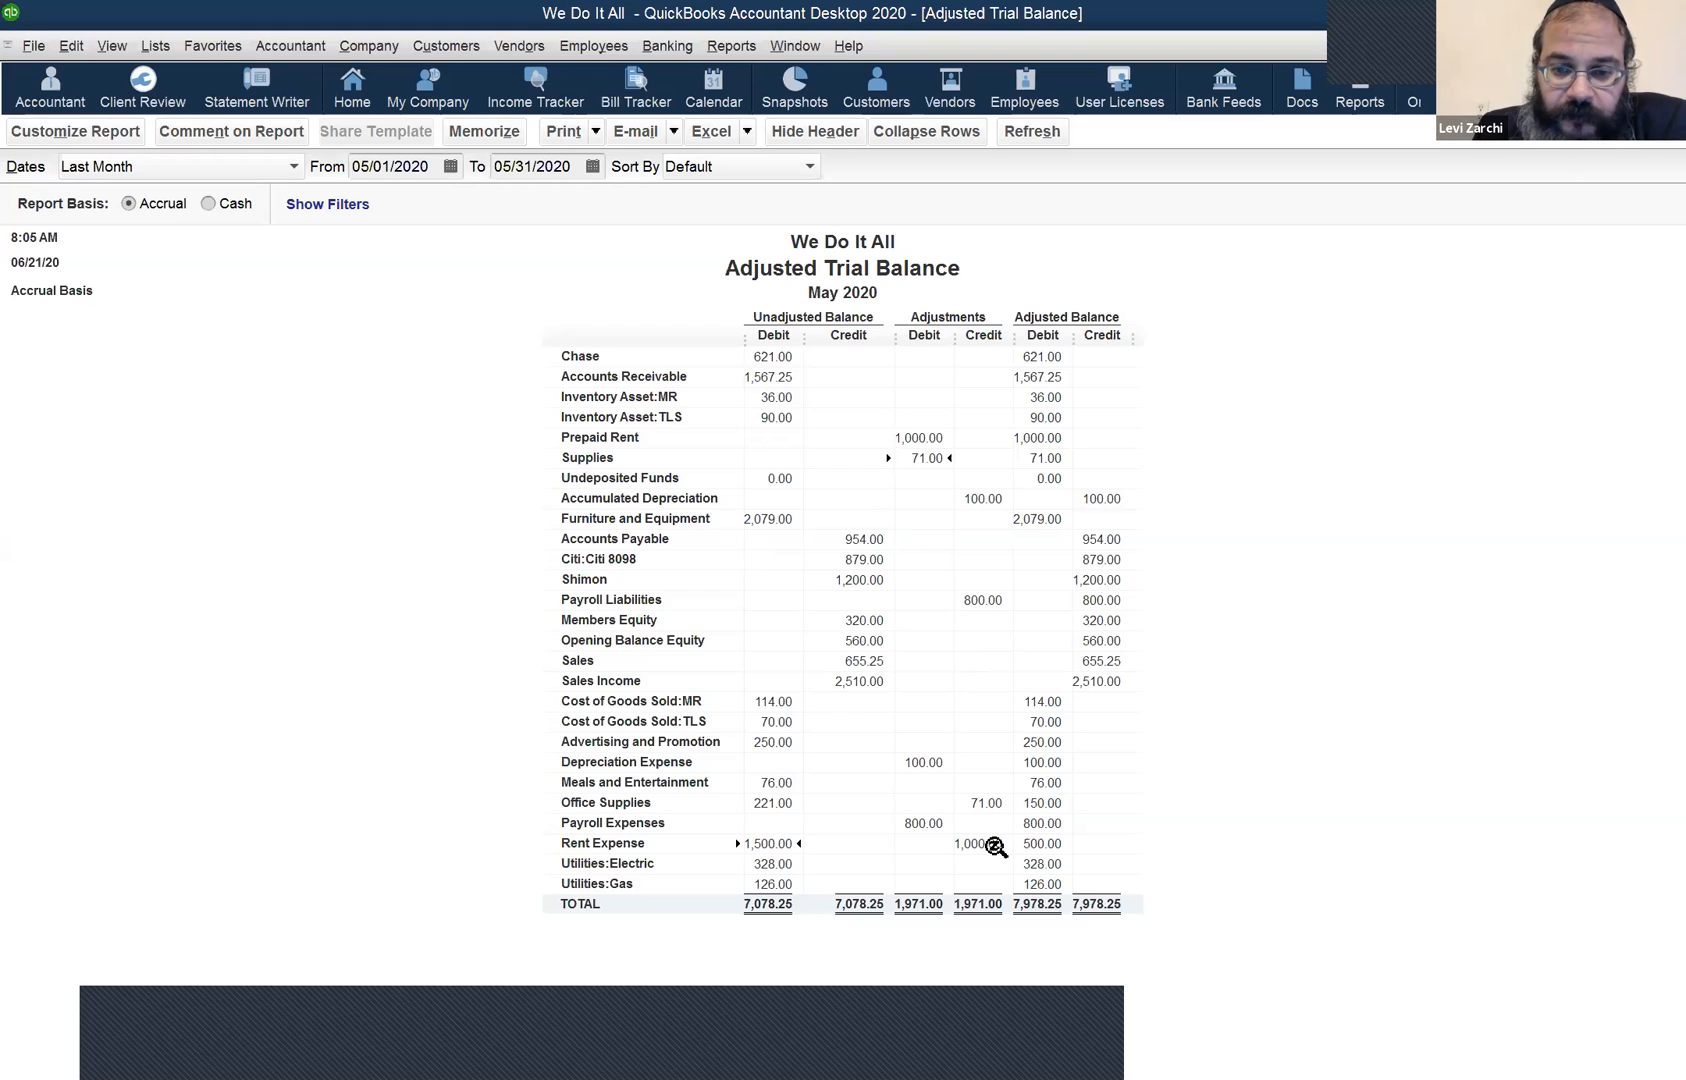
click(1035, 846)
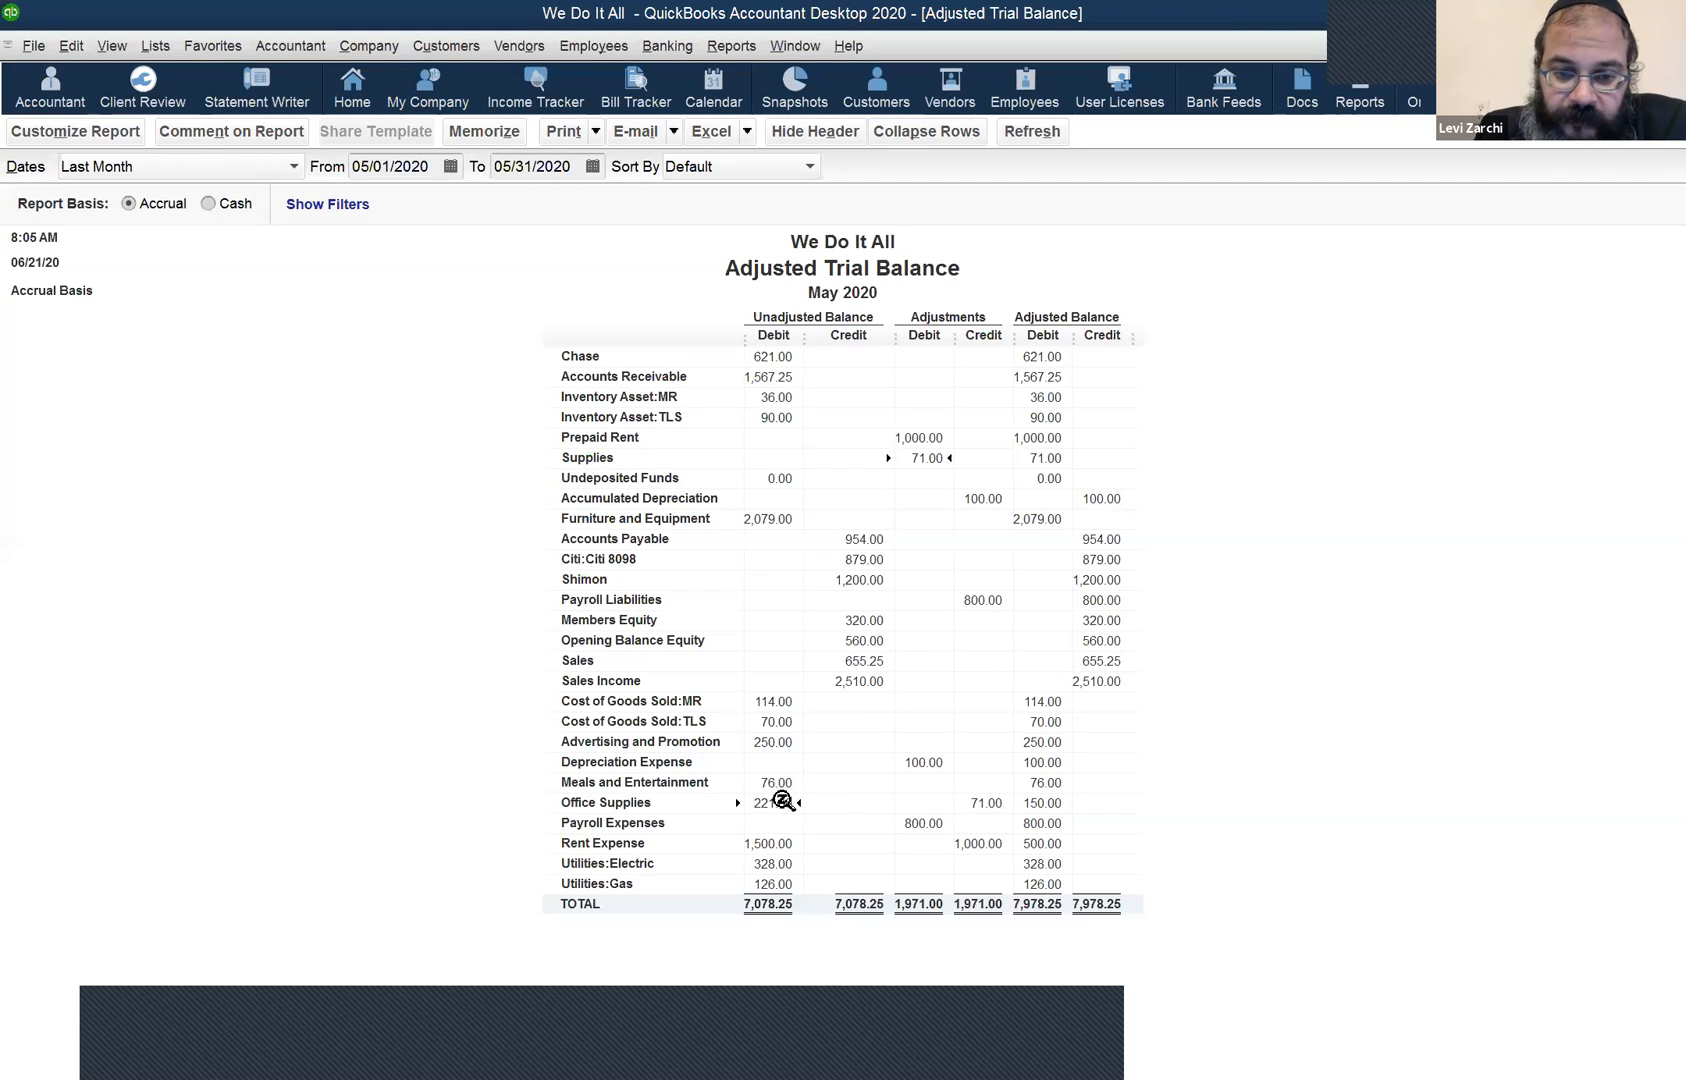
click(986, 806)
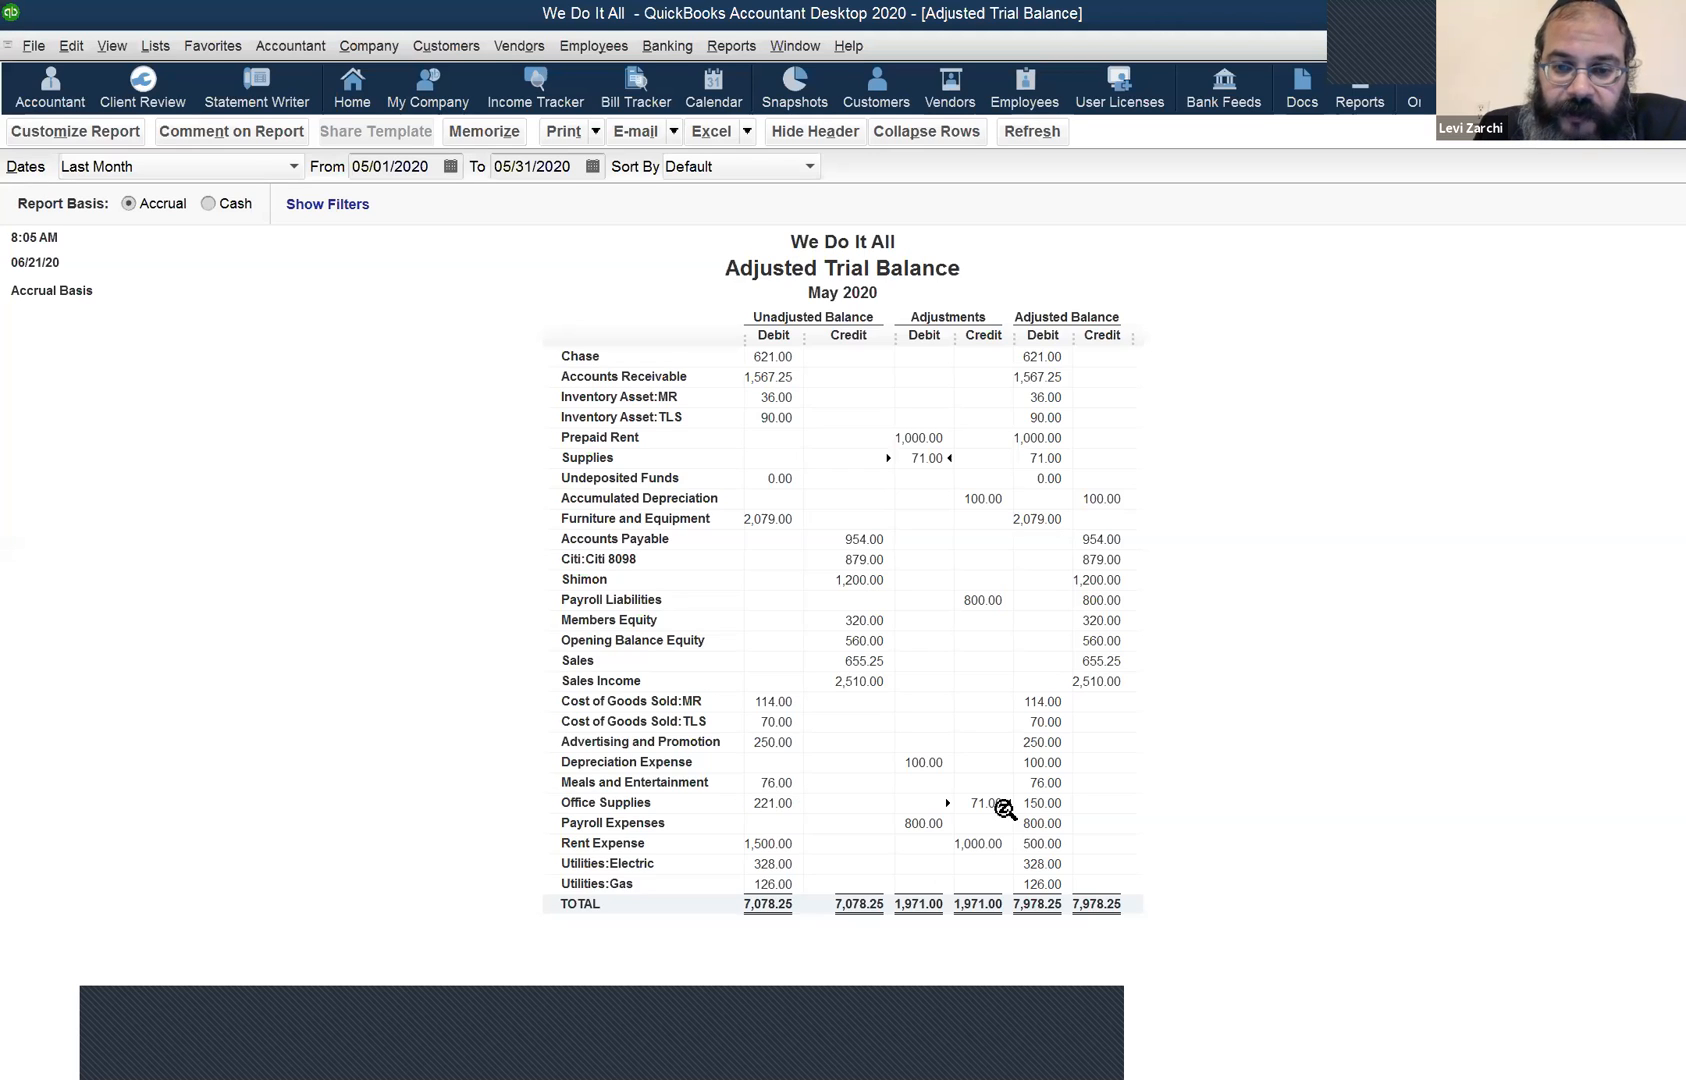
click(1062, 808)
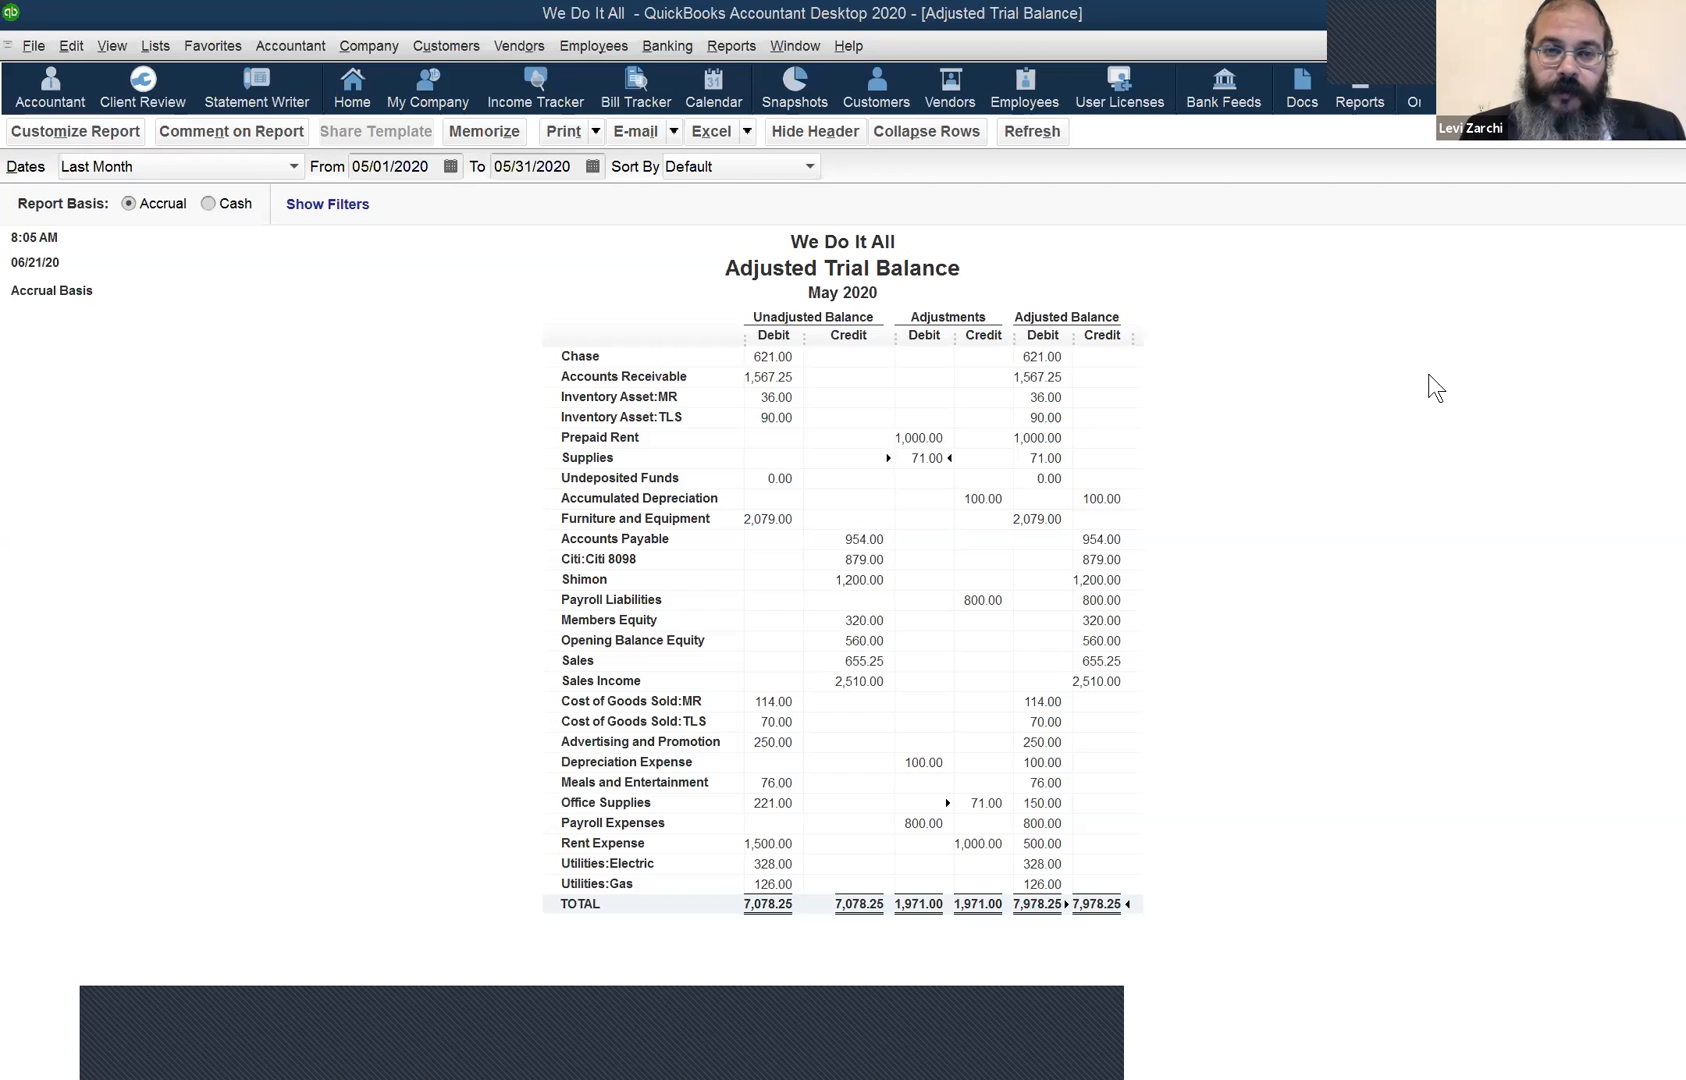
click(716, 48)
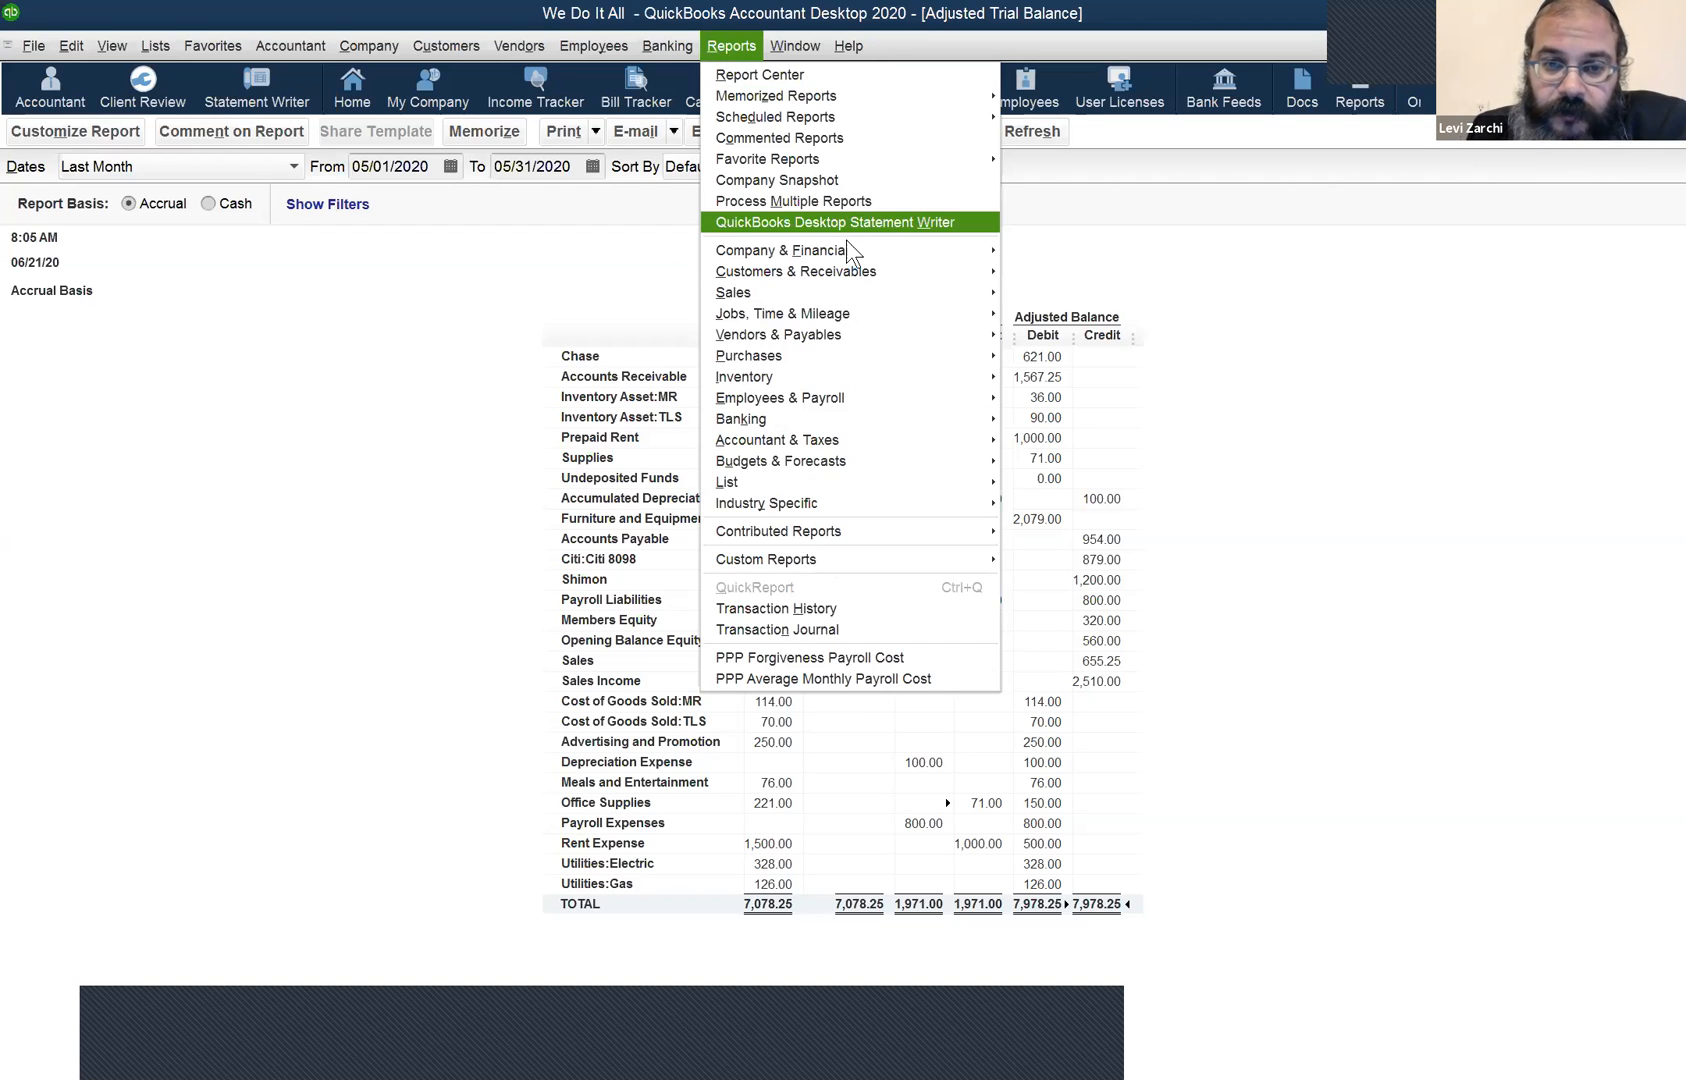
mouse_move(845, 252)
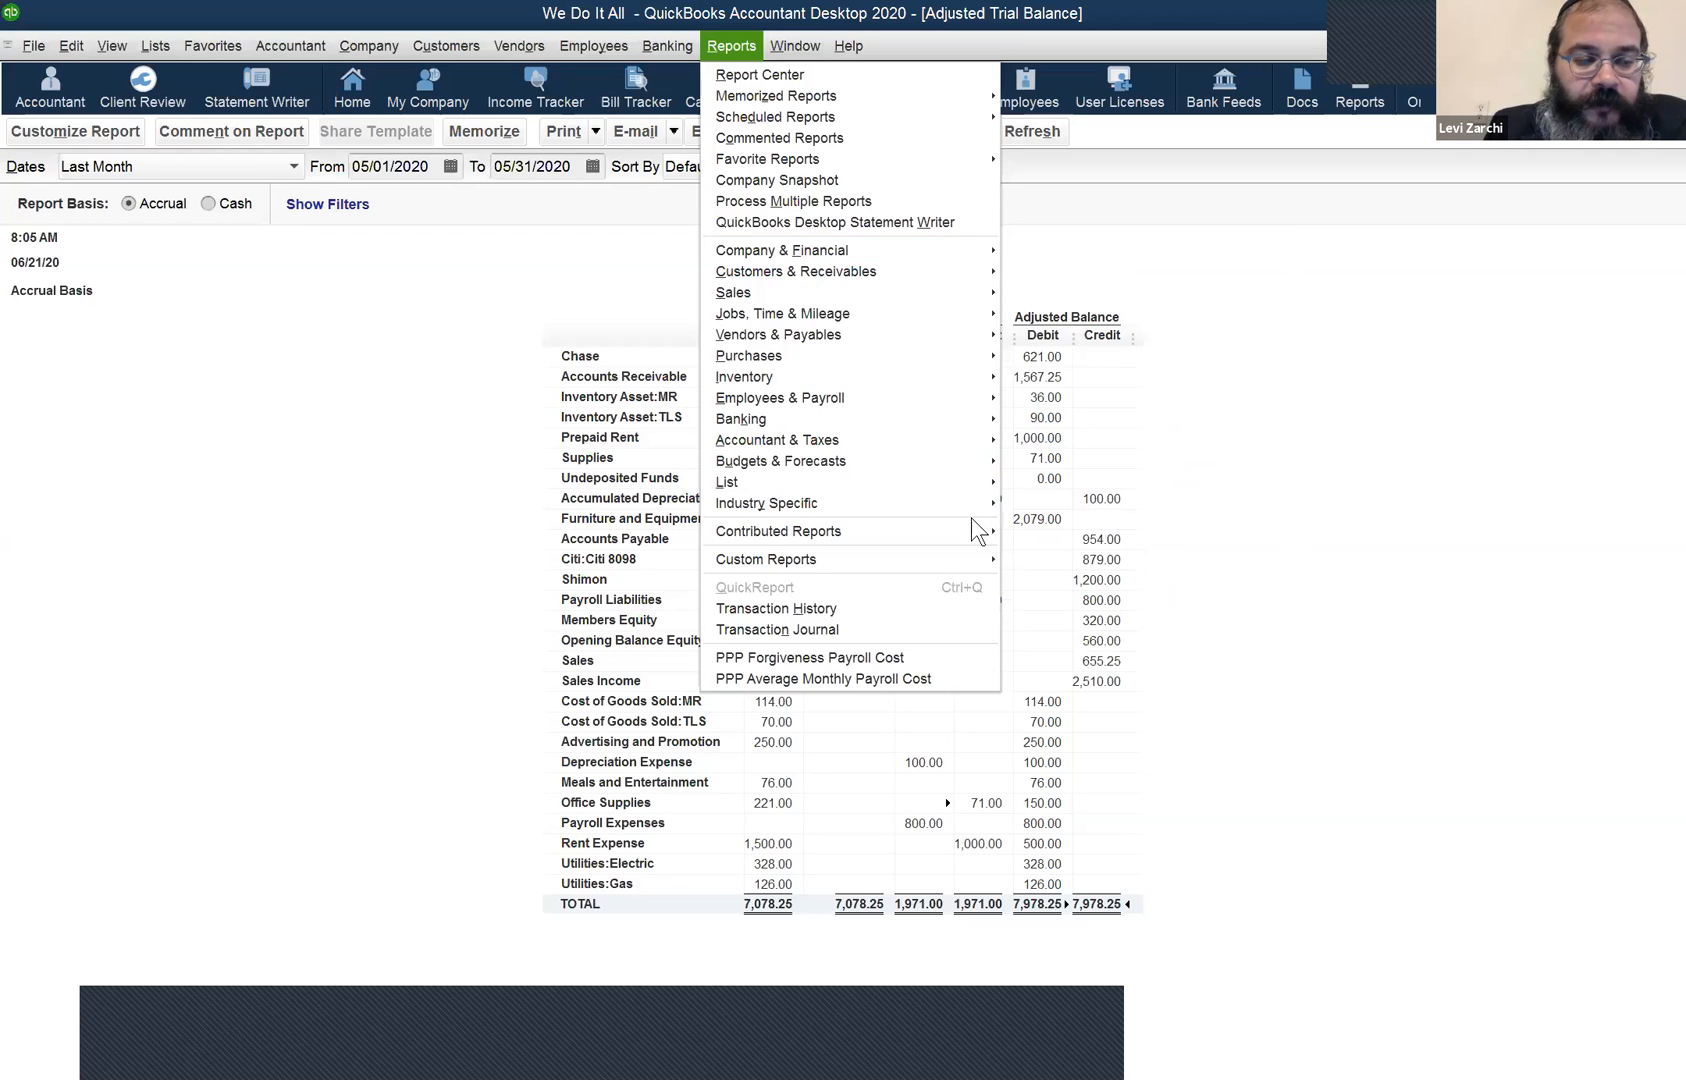
click(254, 662)
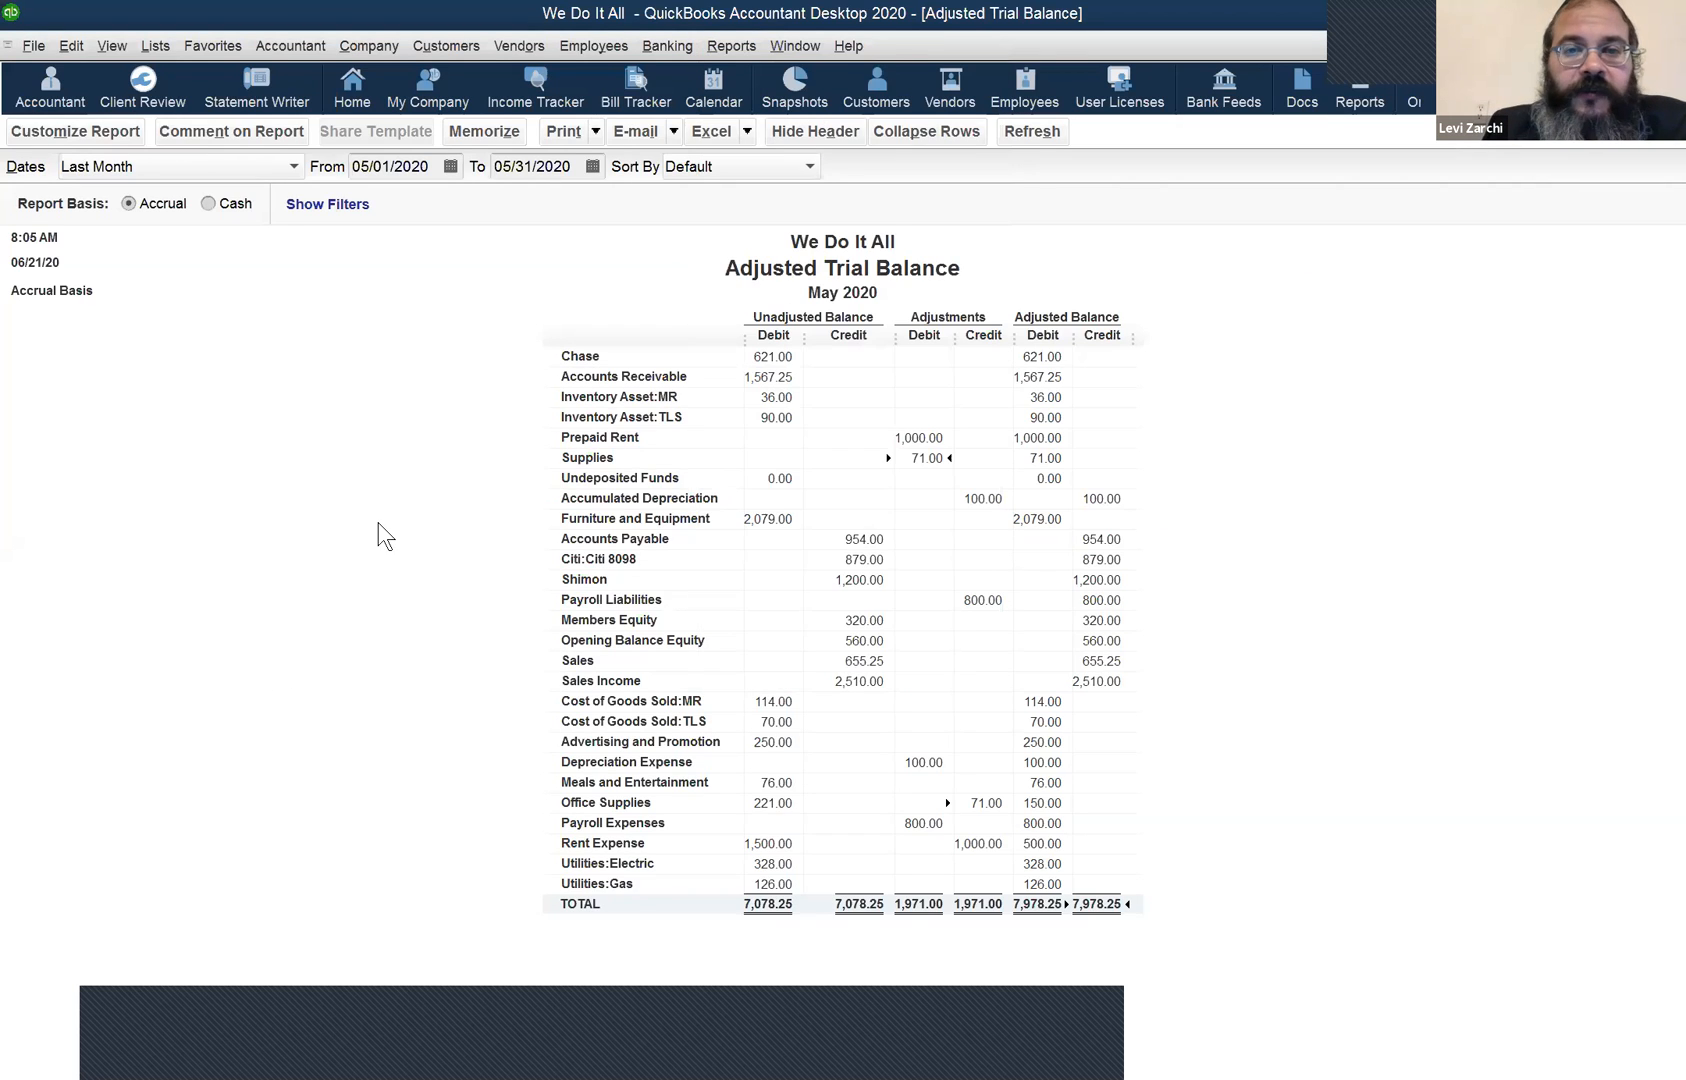
Switch to the Statement of Cash Flows report, then collapse and re-expand its Operating Activities section.
click(795, 45)
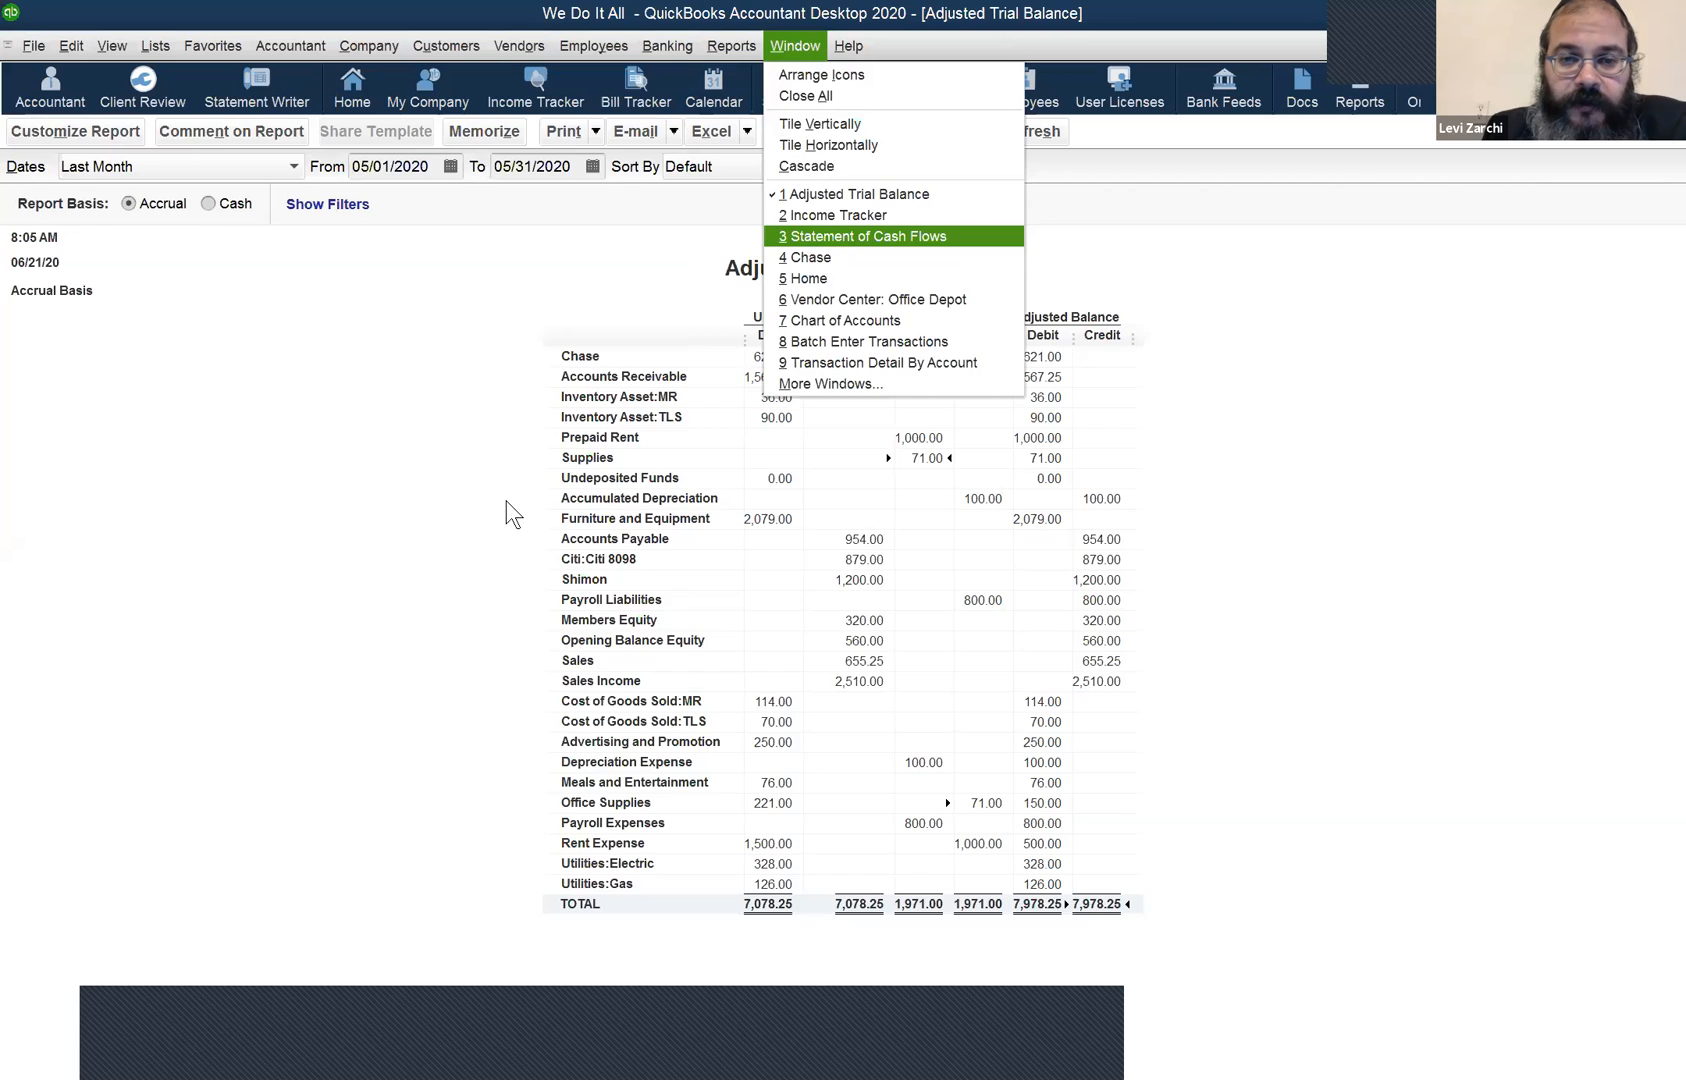
key(Return)
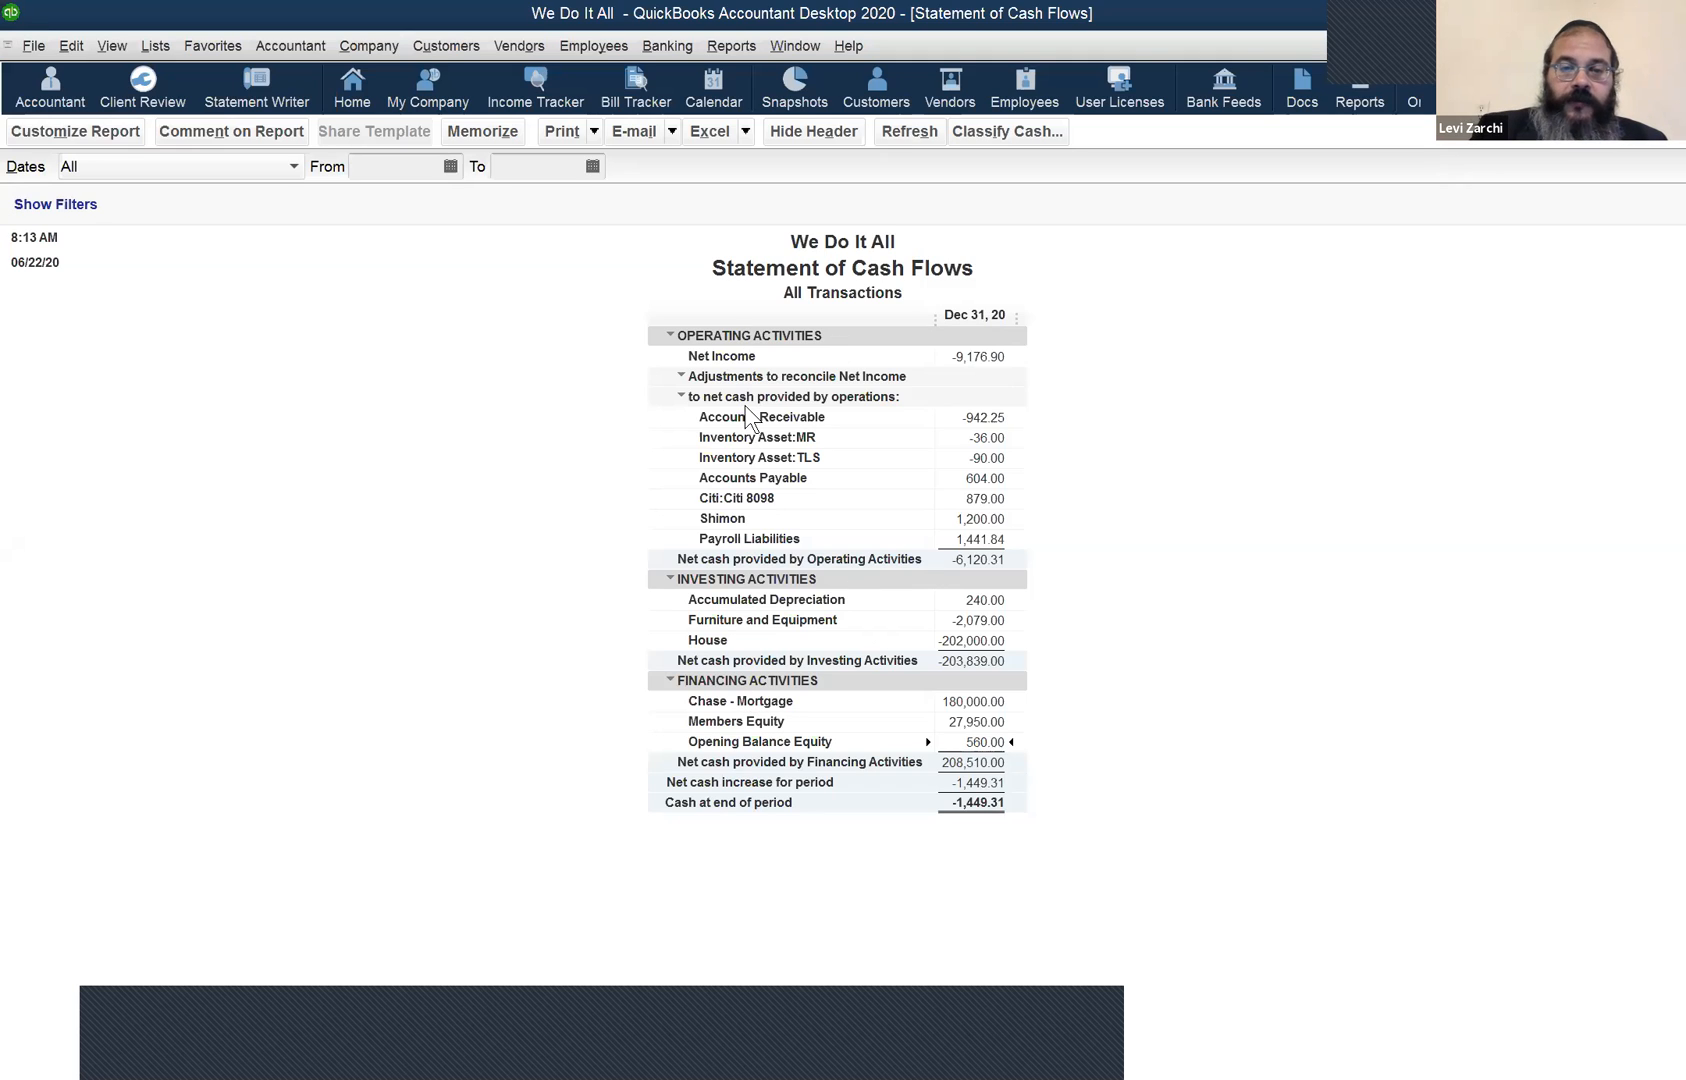
click(768, 335)
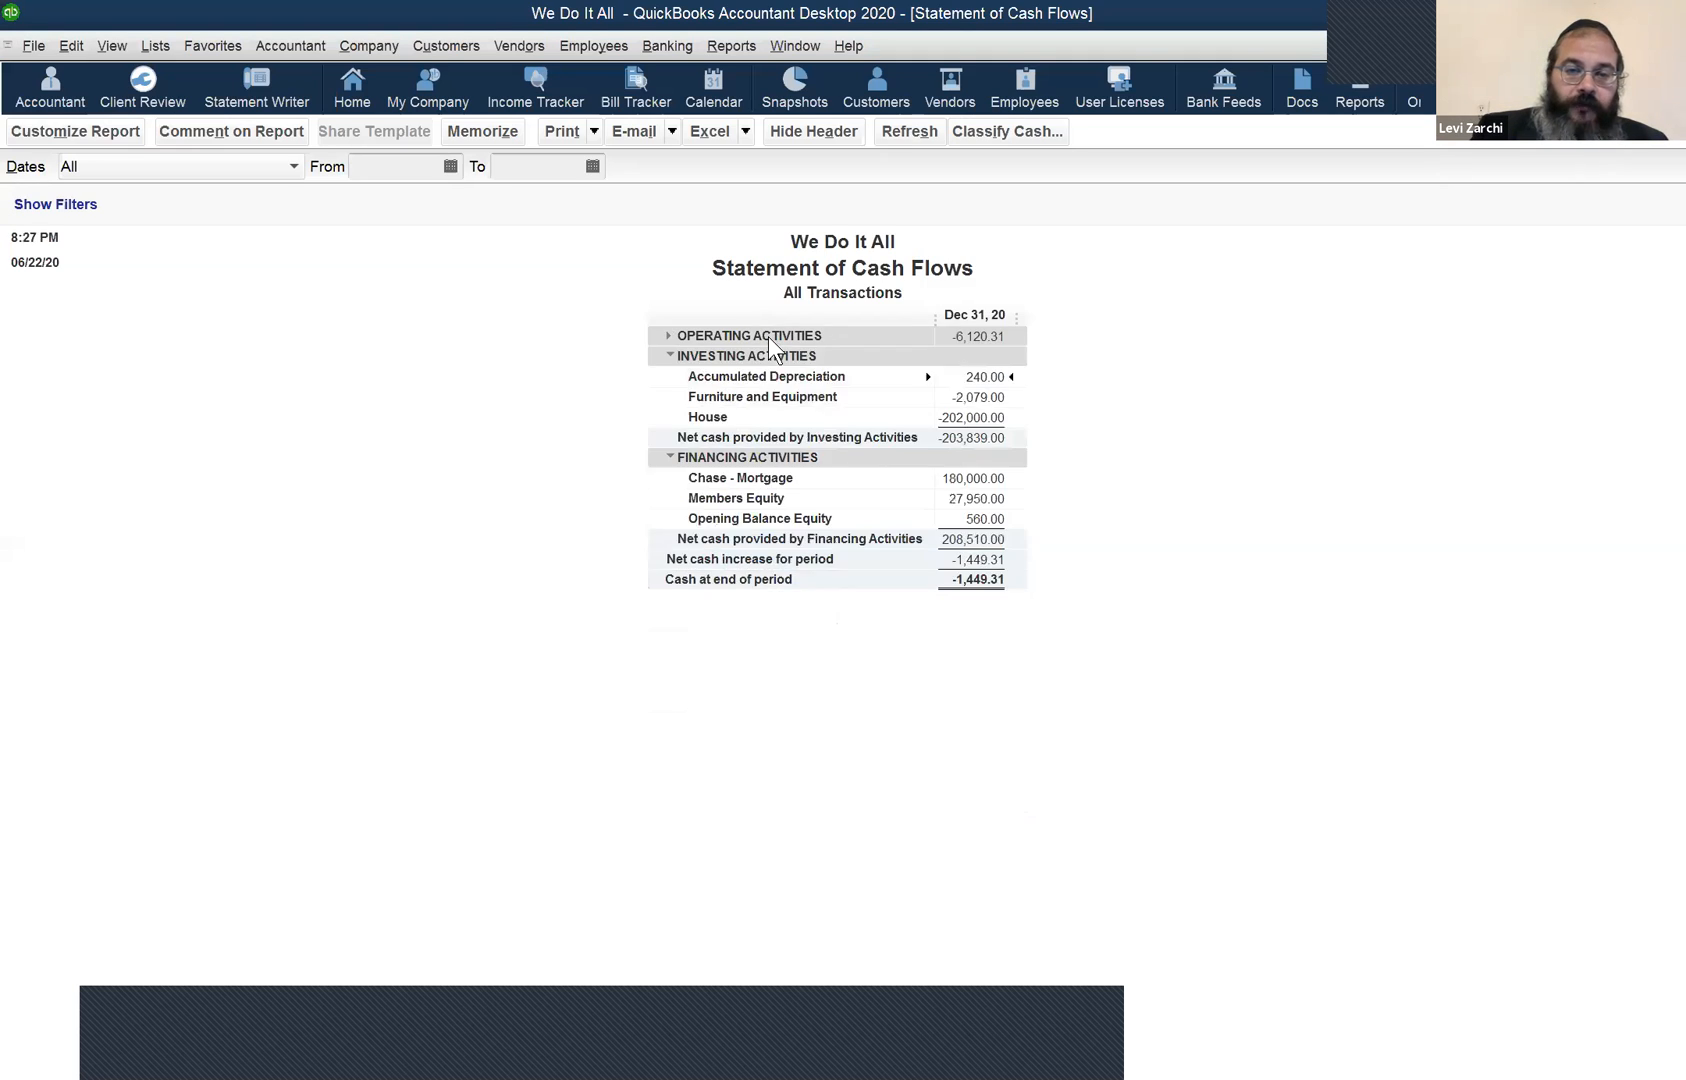
click(763, 342)
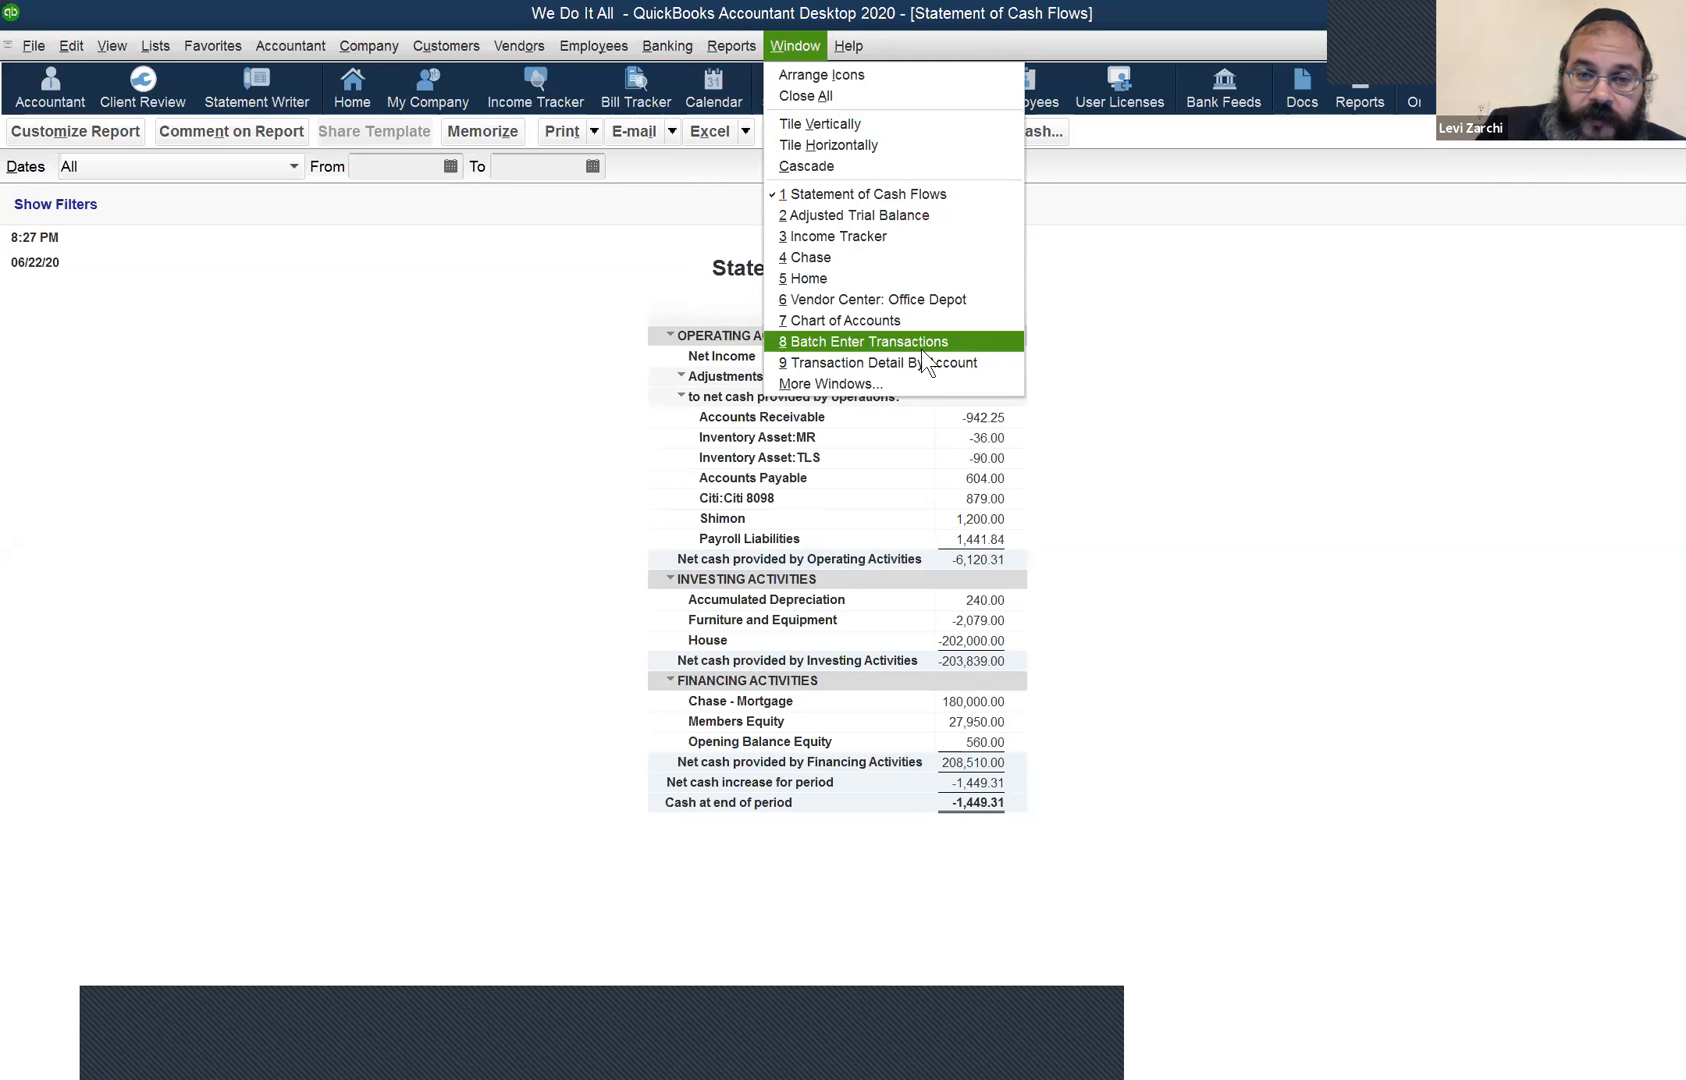
Open the standard Profit & Loss report from the company and financial reports.
mouse_move(733, 47)
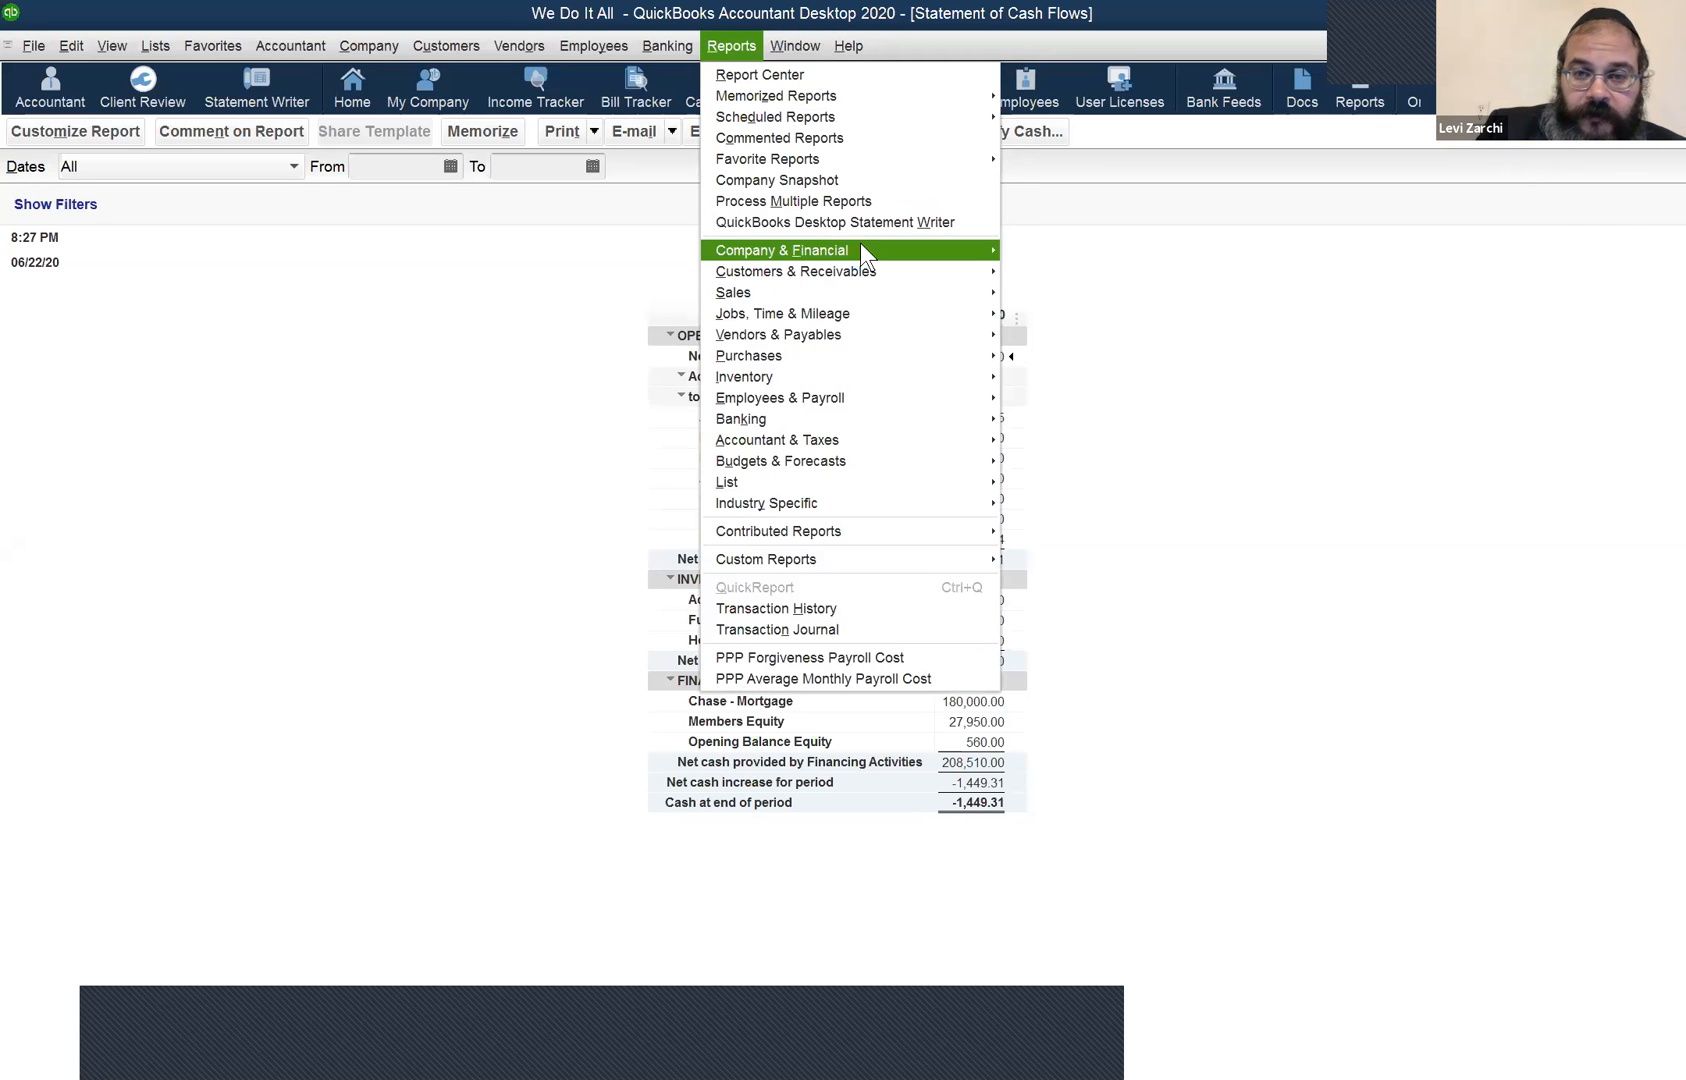
mouse_move(958, 249)
click(1037, 251)
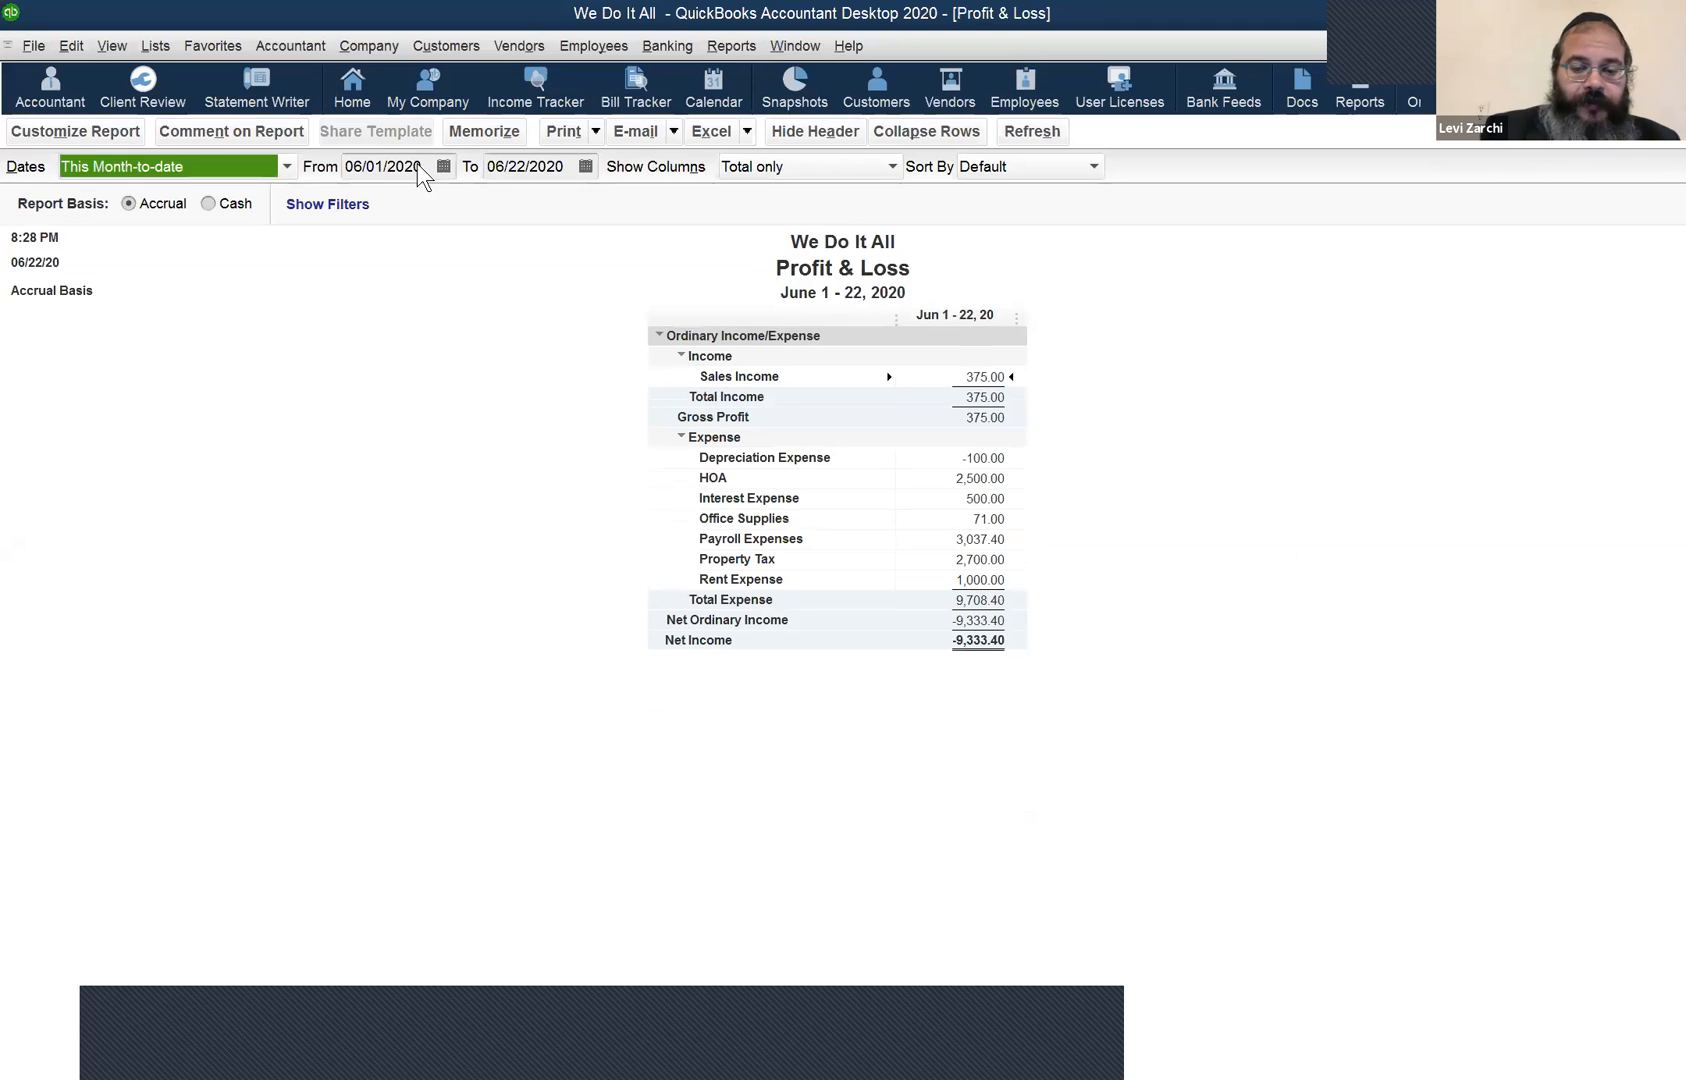
Set the Profit & Loss report's date range from 01/01/2020 to 12/31/2020.
click(418, 166)
key(y)
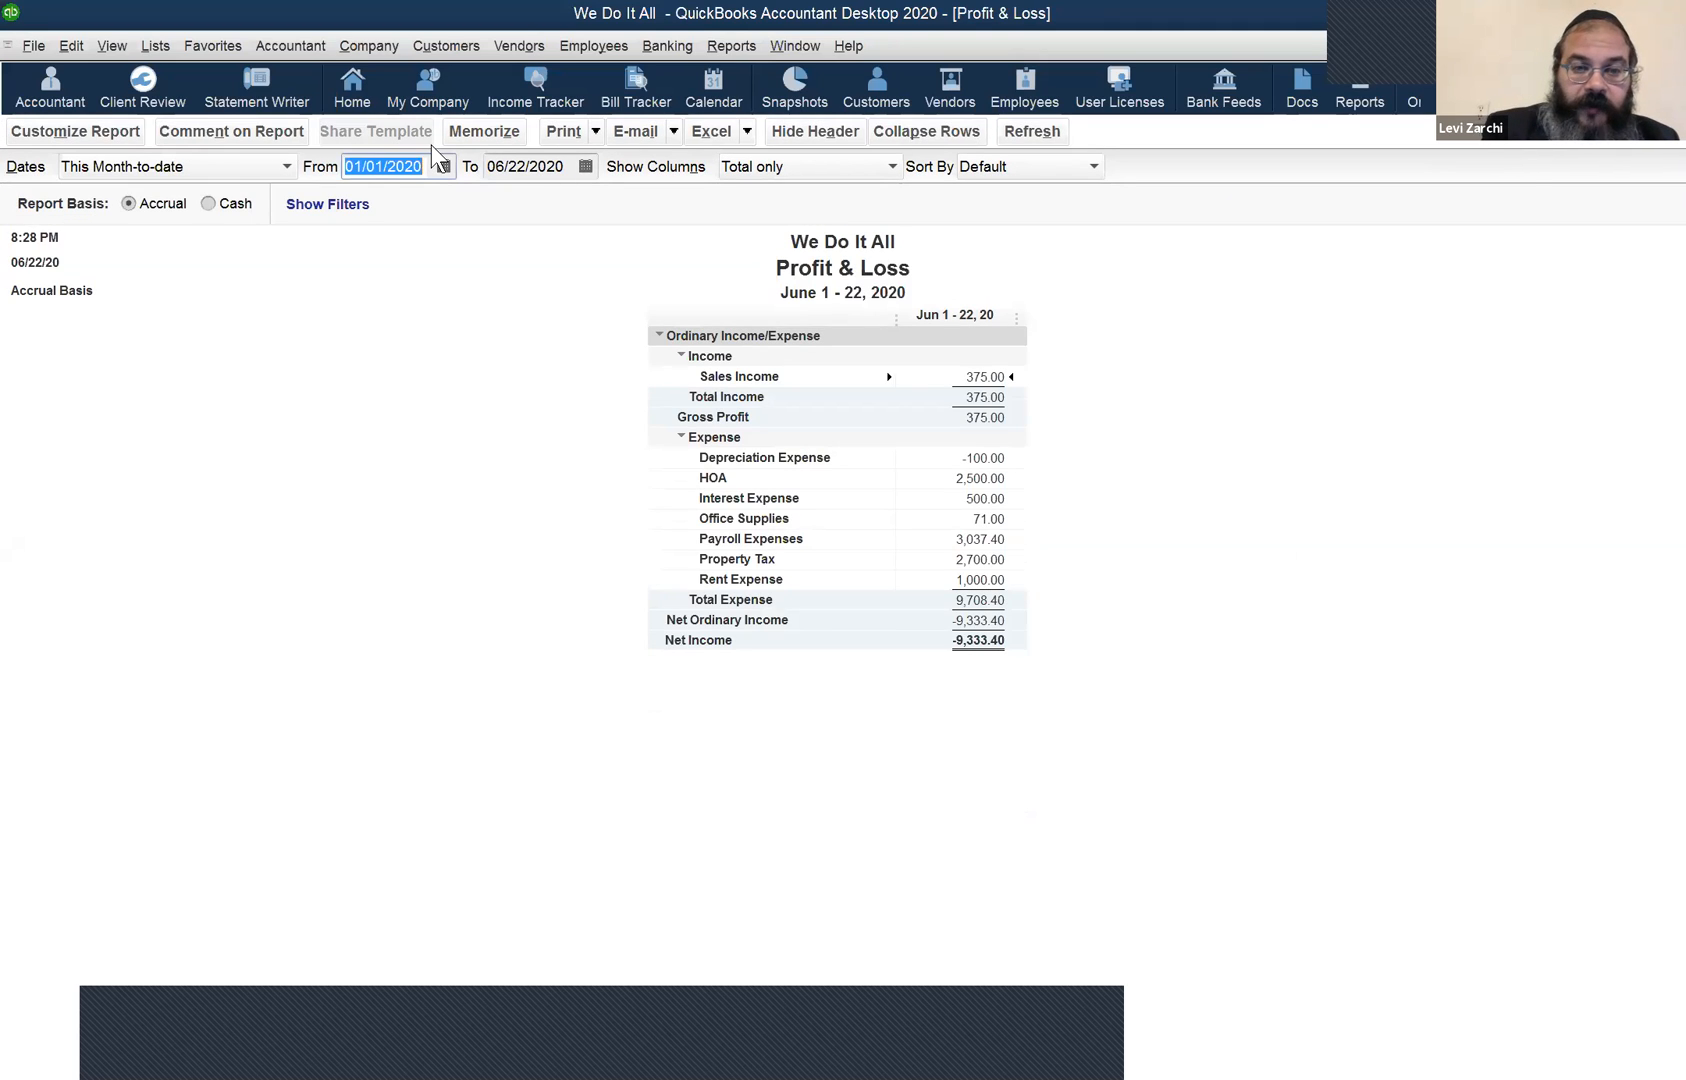
key(Tab)
key(r)
key(Tab)
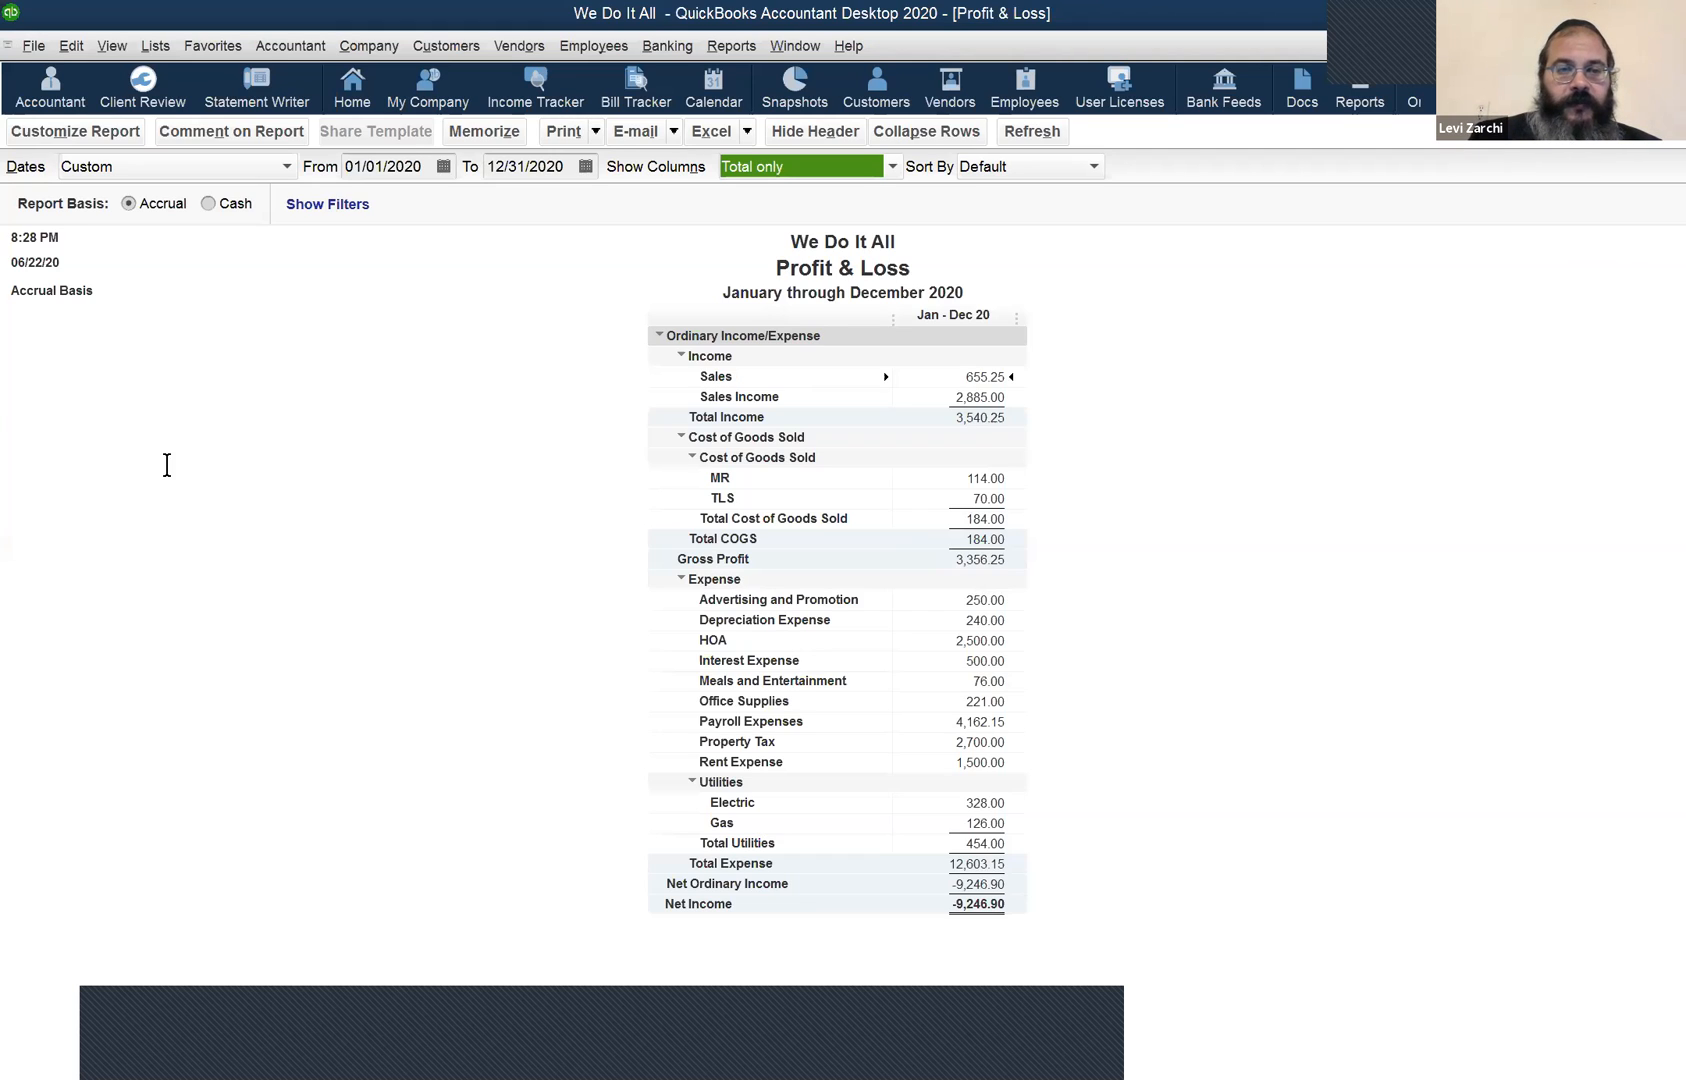
Extend the Profit & Loss report to cover two years, from 01/01/2019 to 12/31/2020.
click(416, 166)
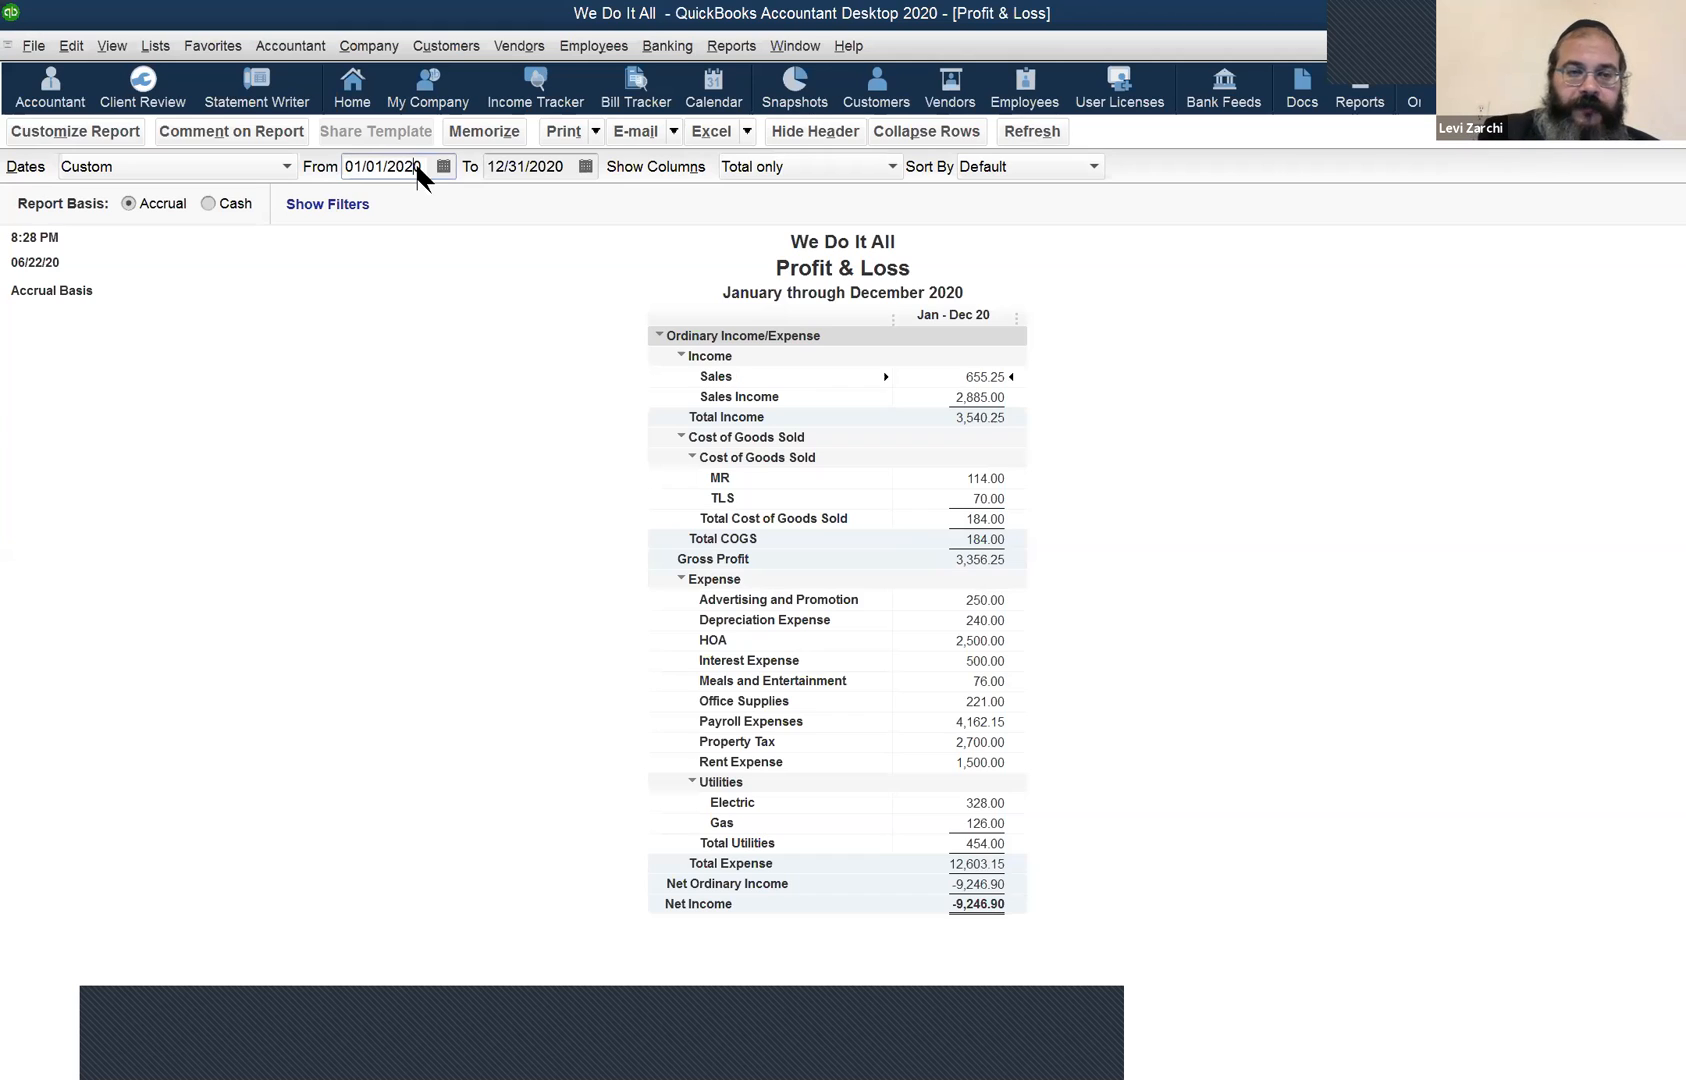
double_click(417, 169)
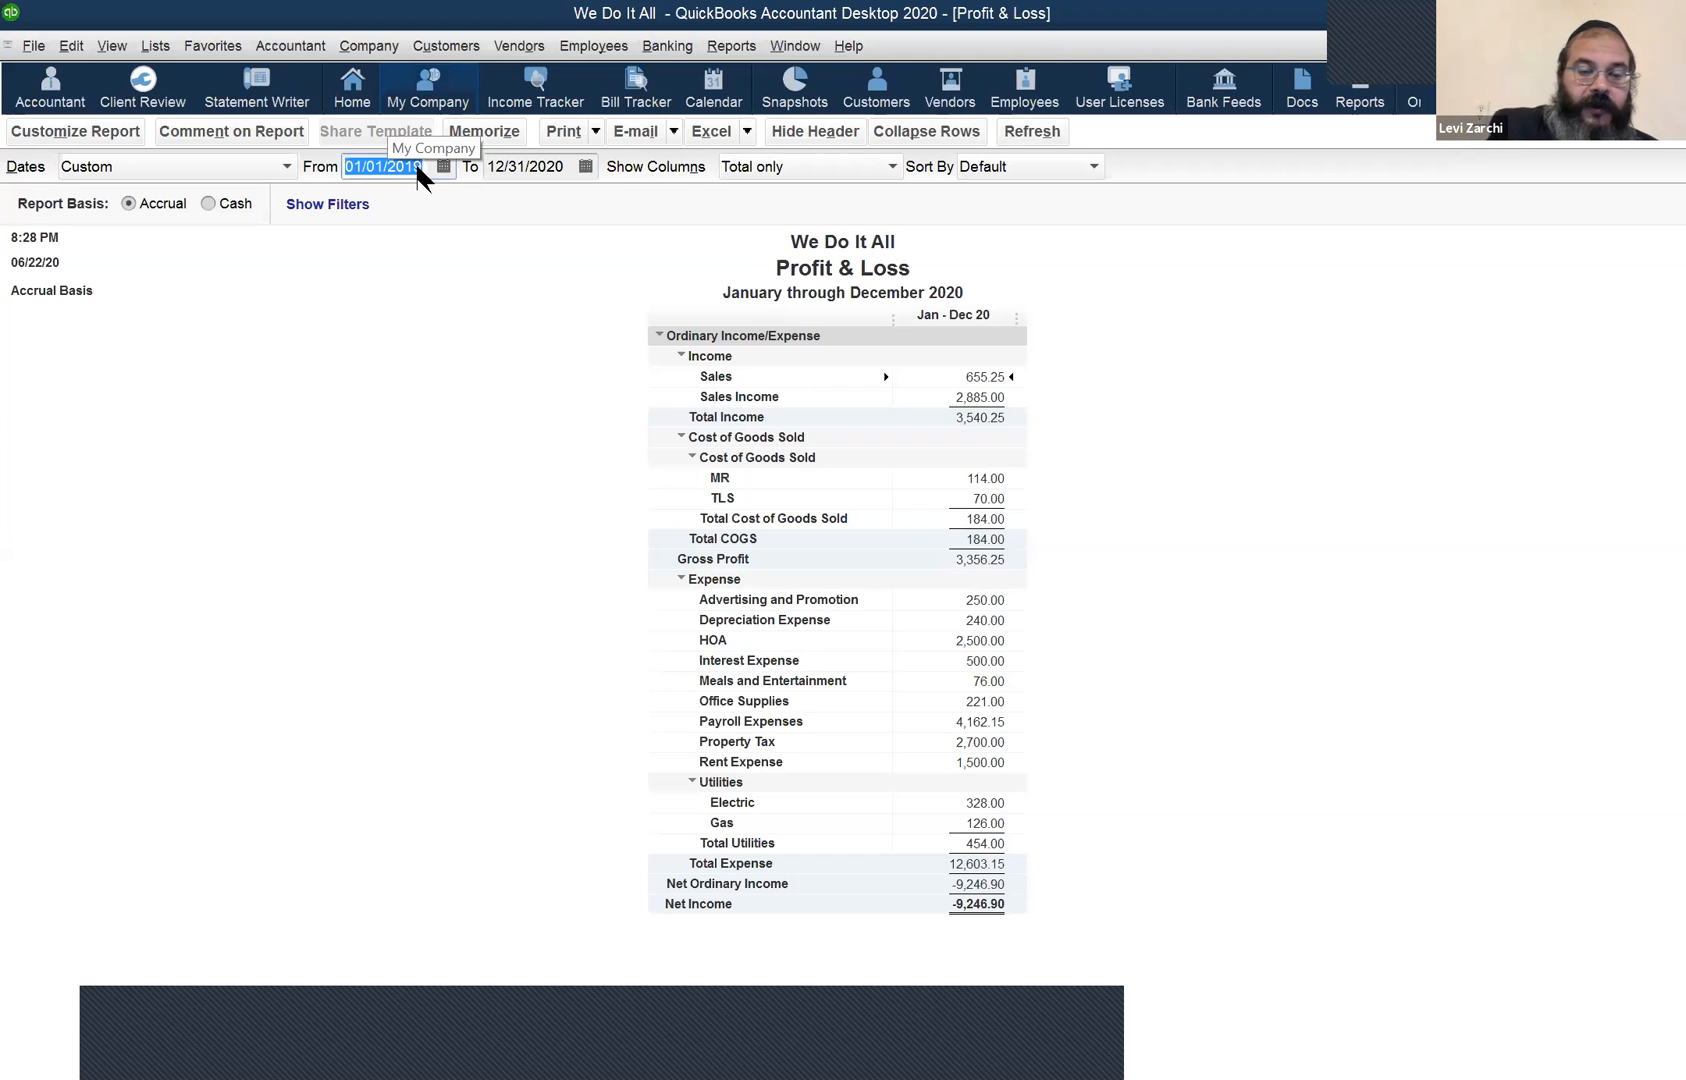
key(Tab)
text(q)
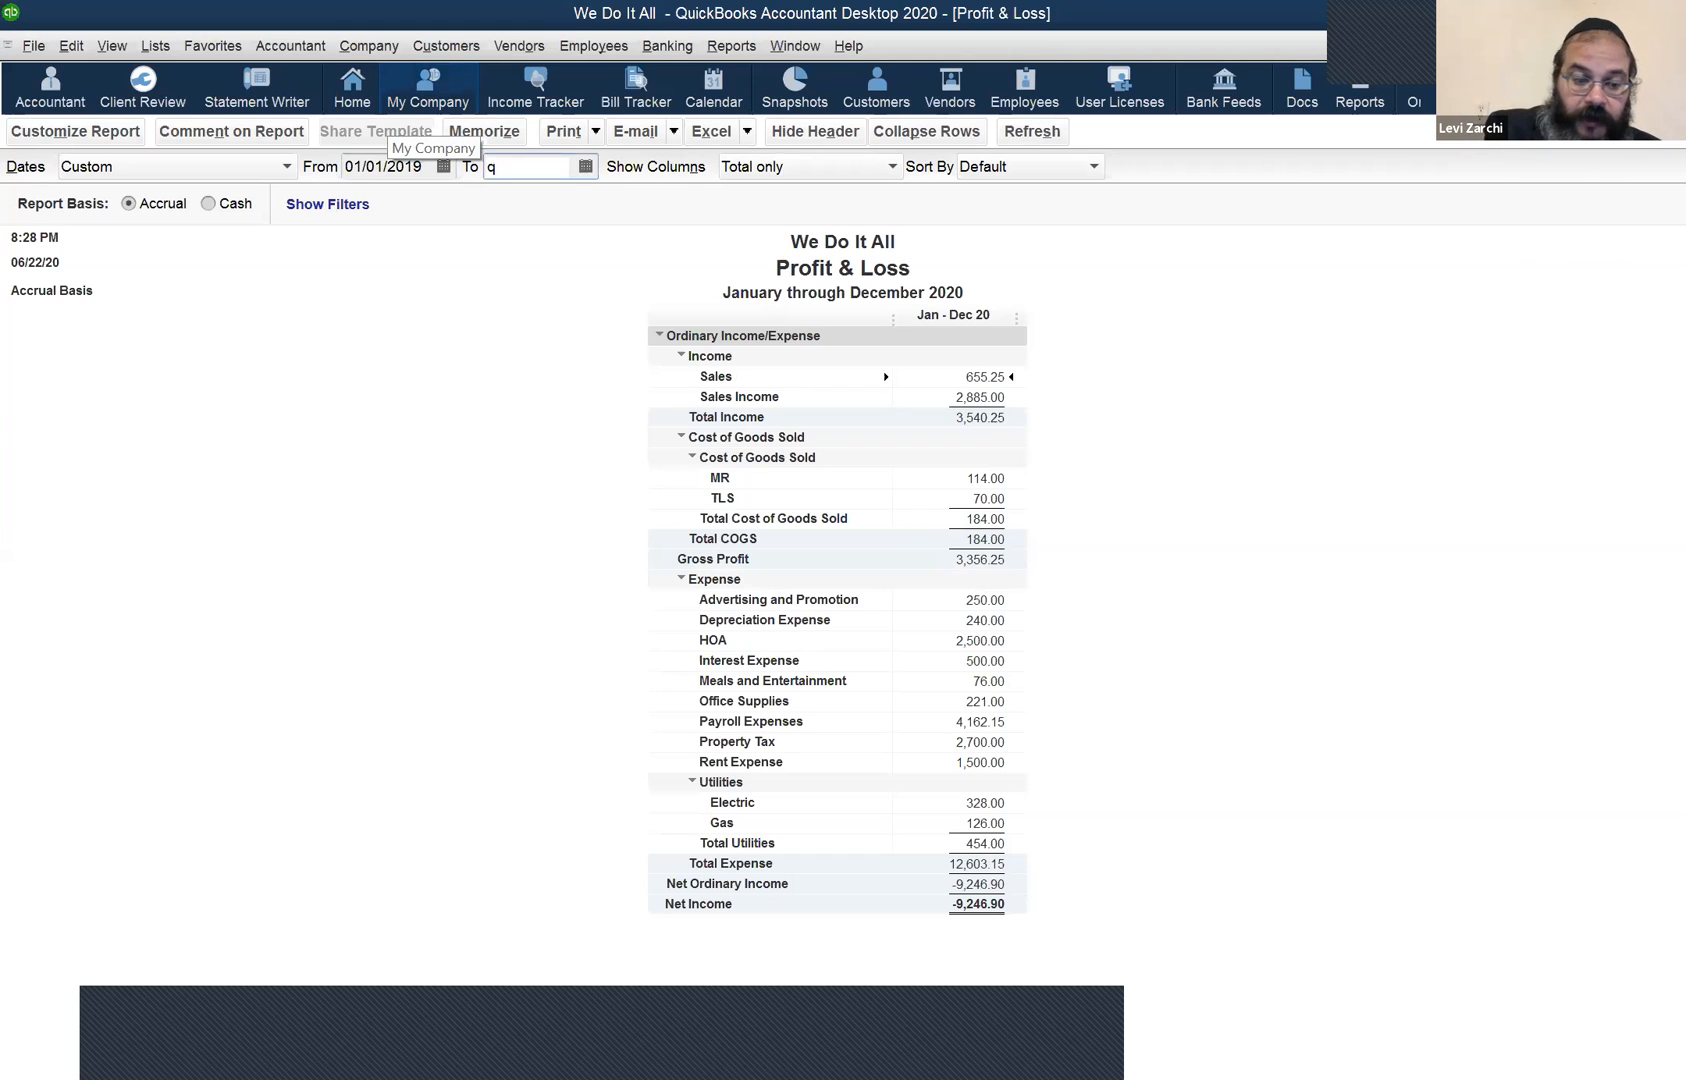
text(q)
key(Tab)
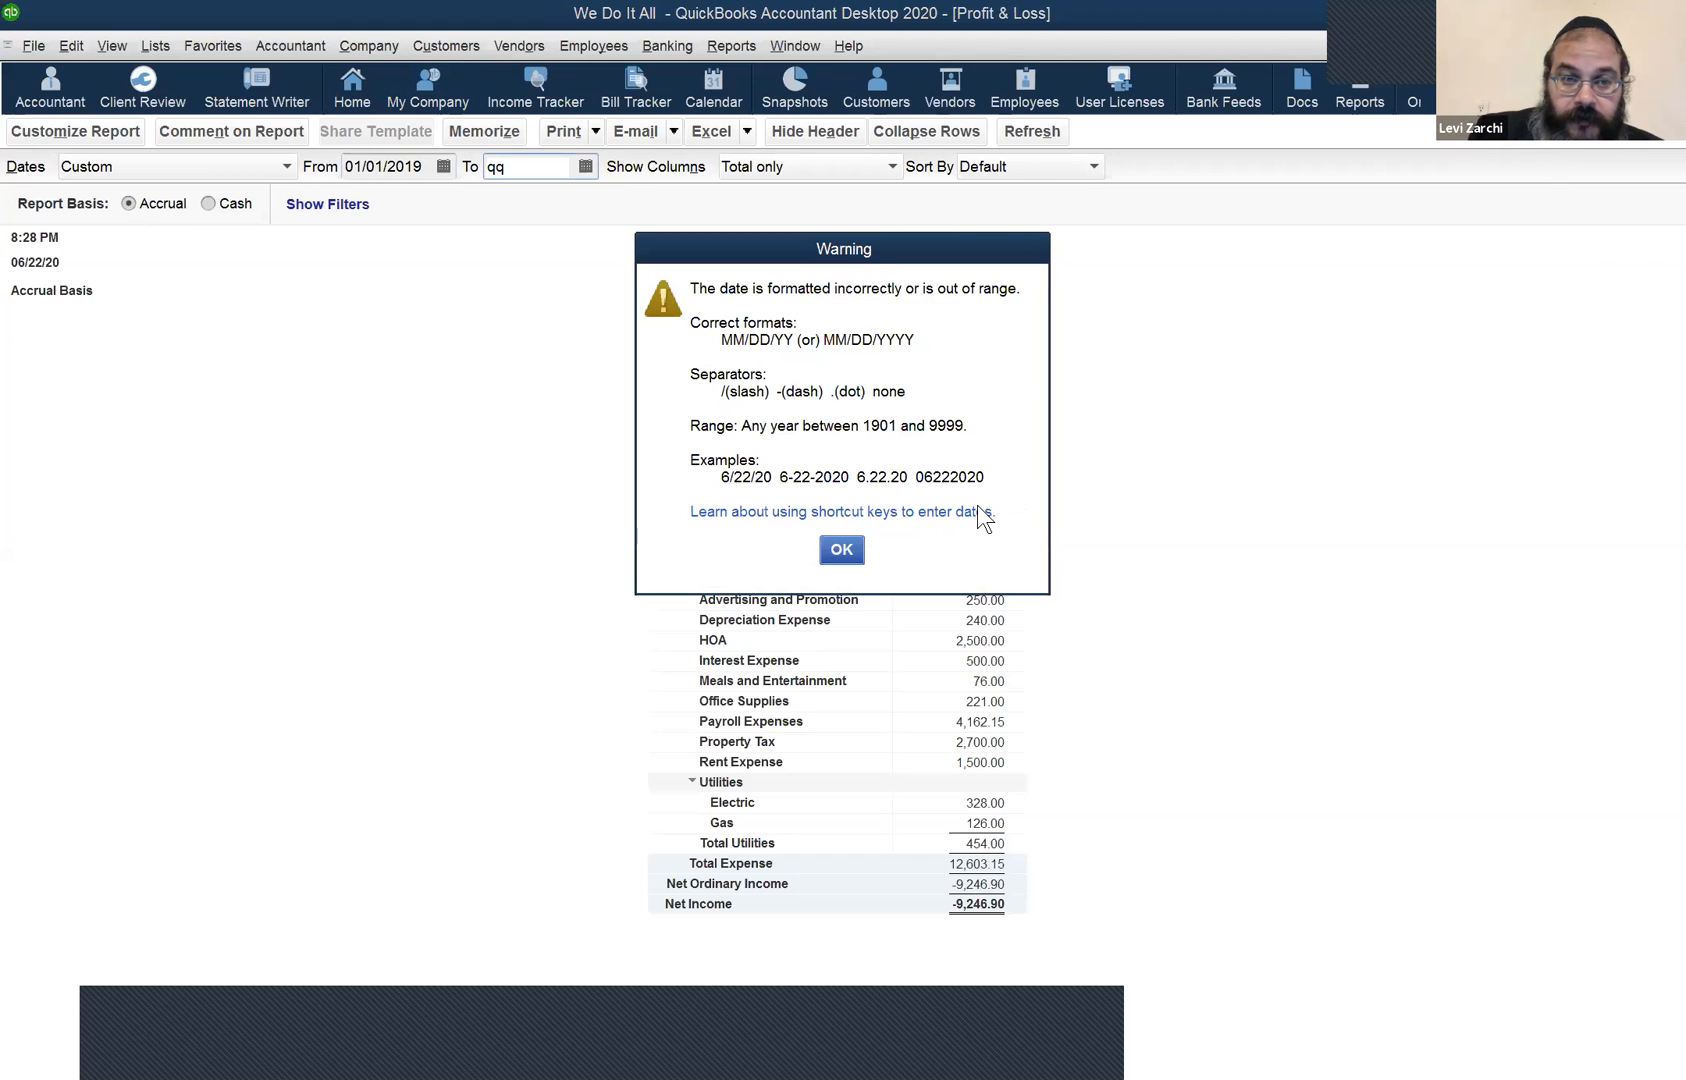
key(Return)
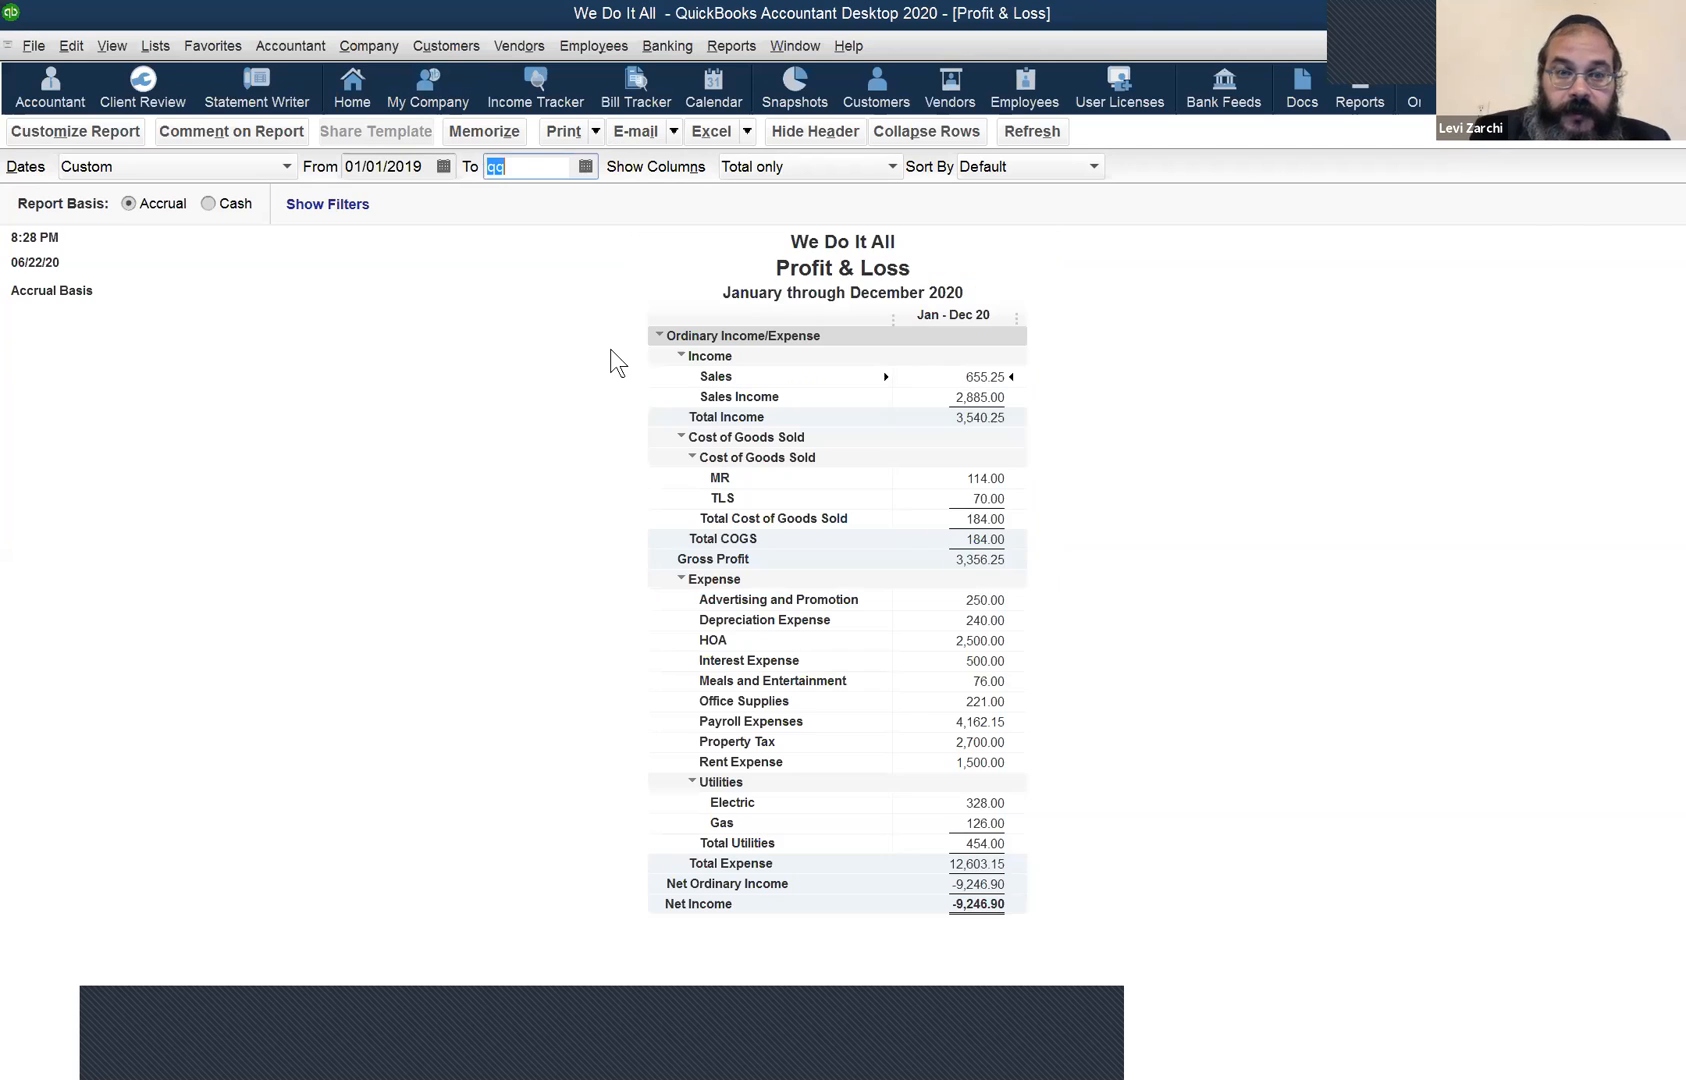
key(r)
key(Tab)
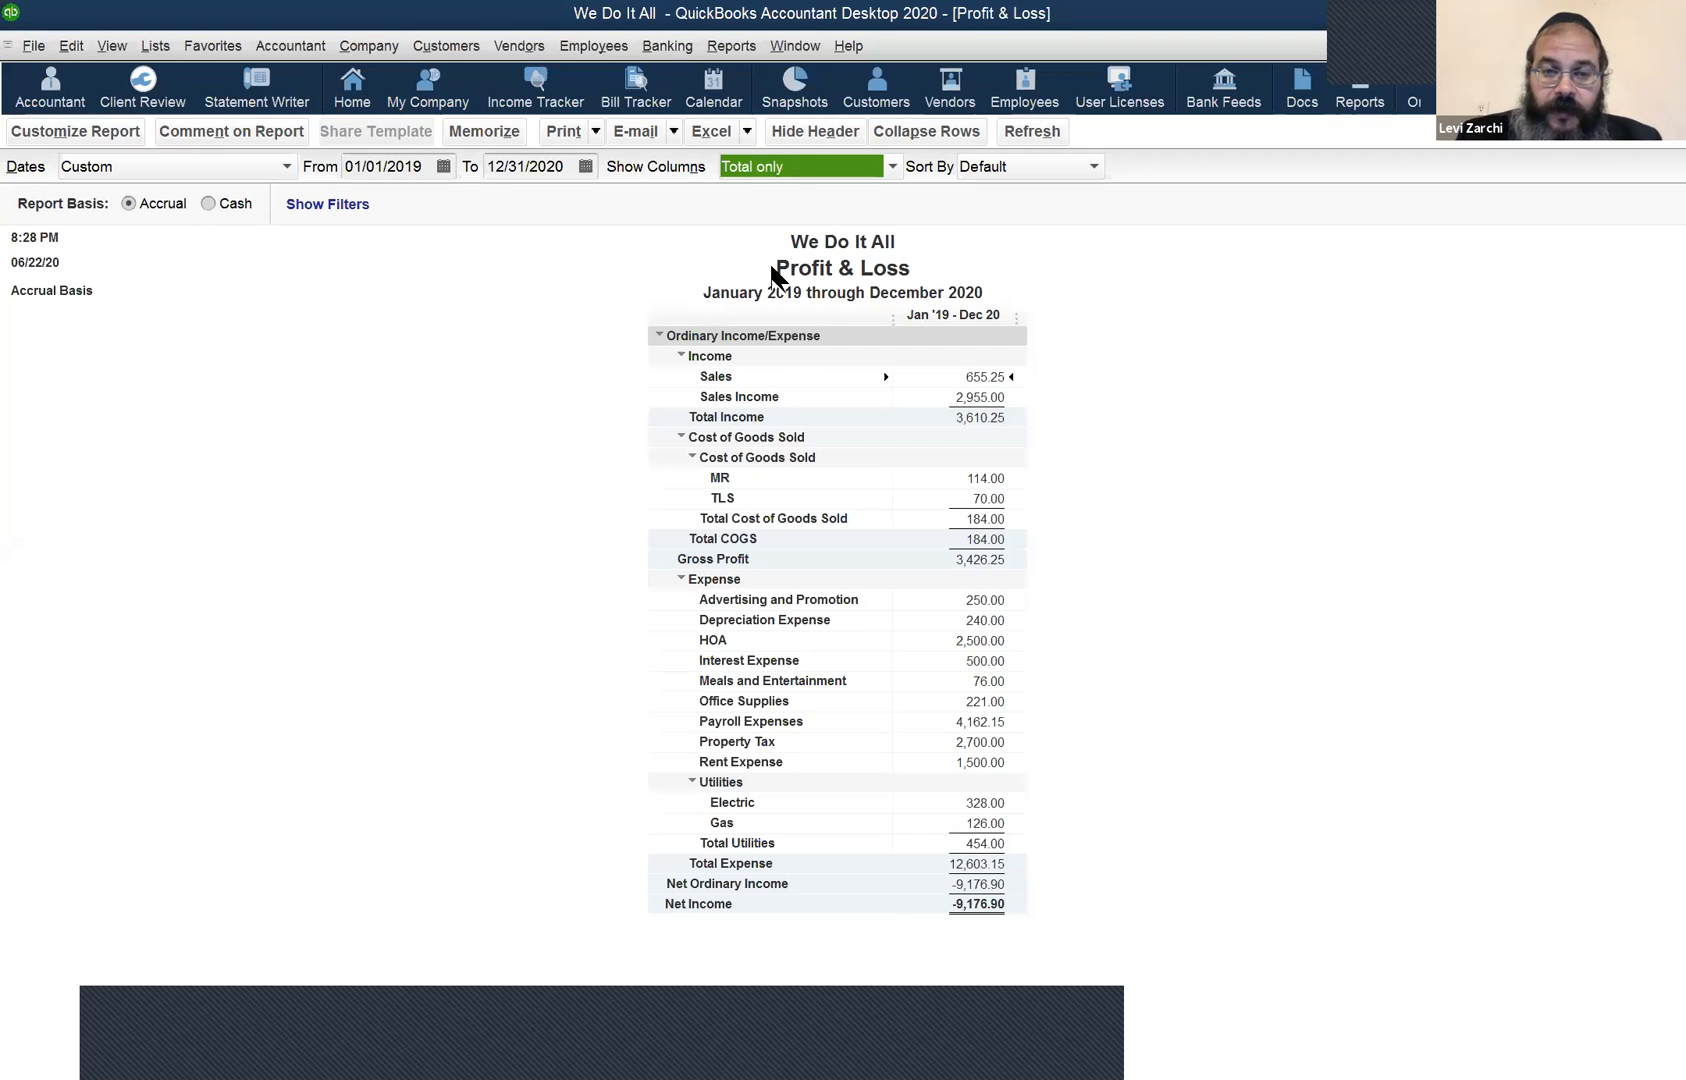
Switch to the Statement of Cash Flows and set its date range from 01/01/2020 to 12/31/2020.
click(784, 51)
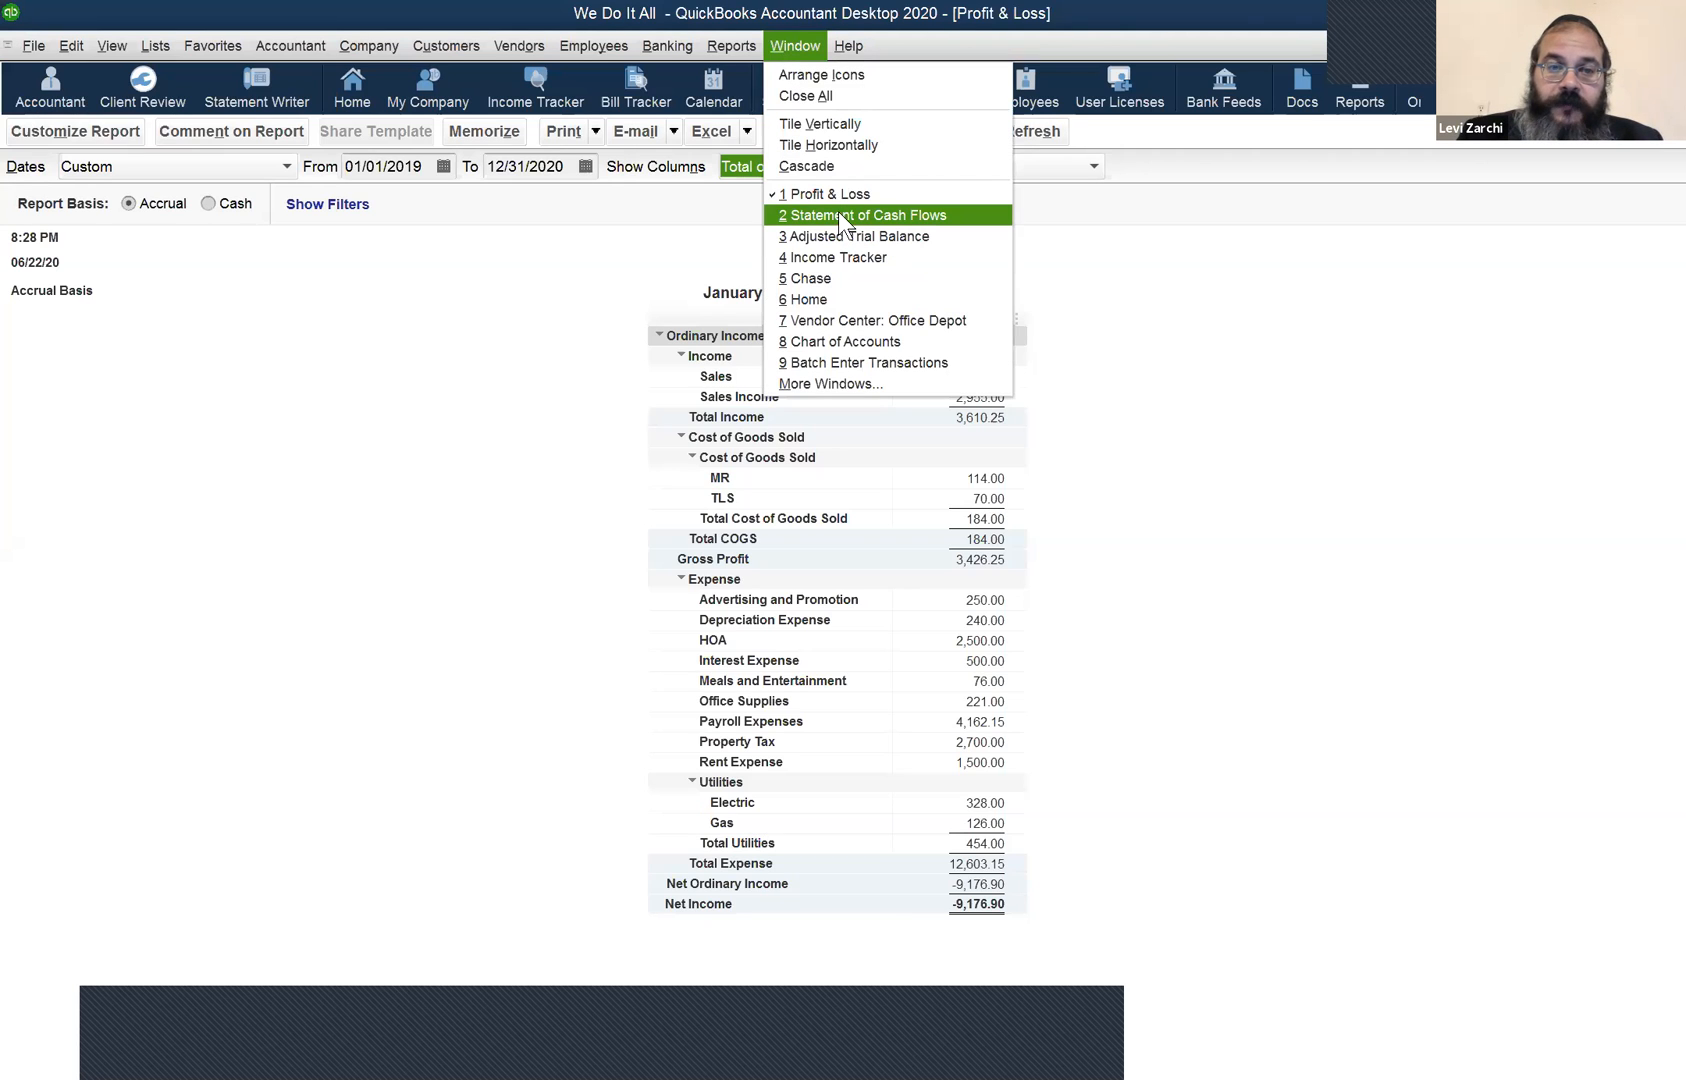
key(Return)
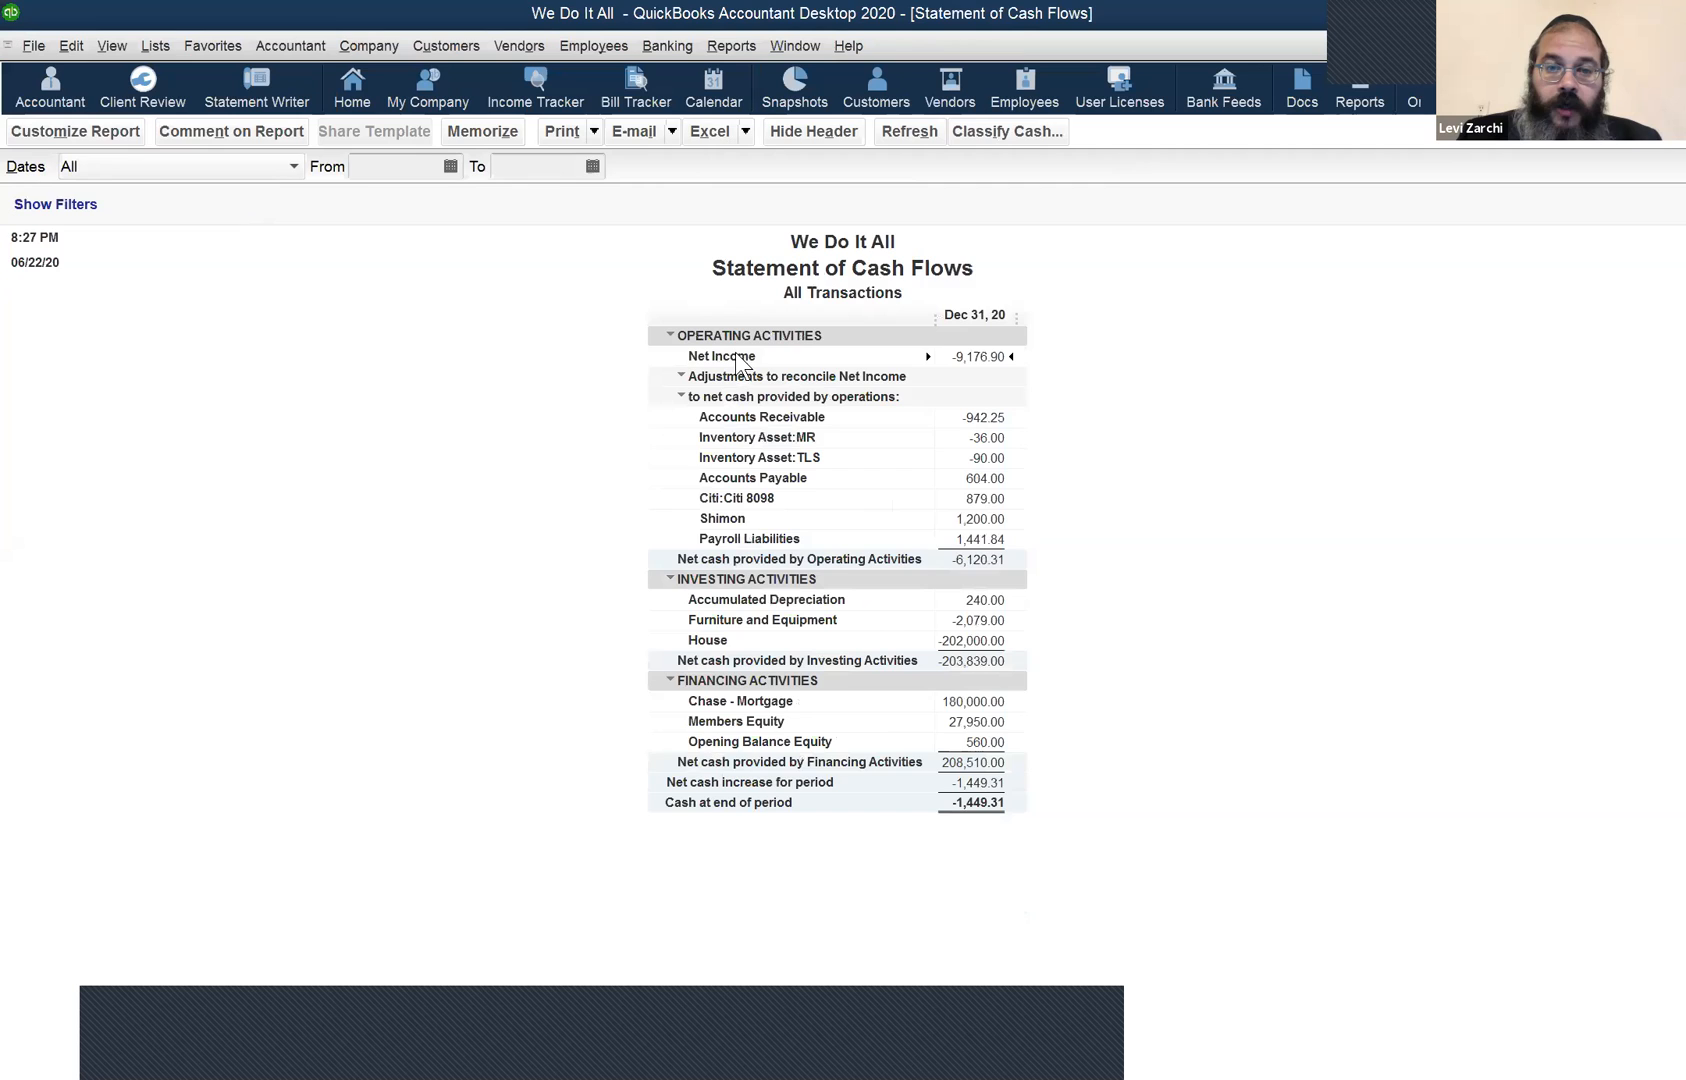
click(141, 172)
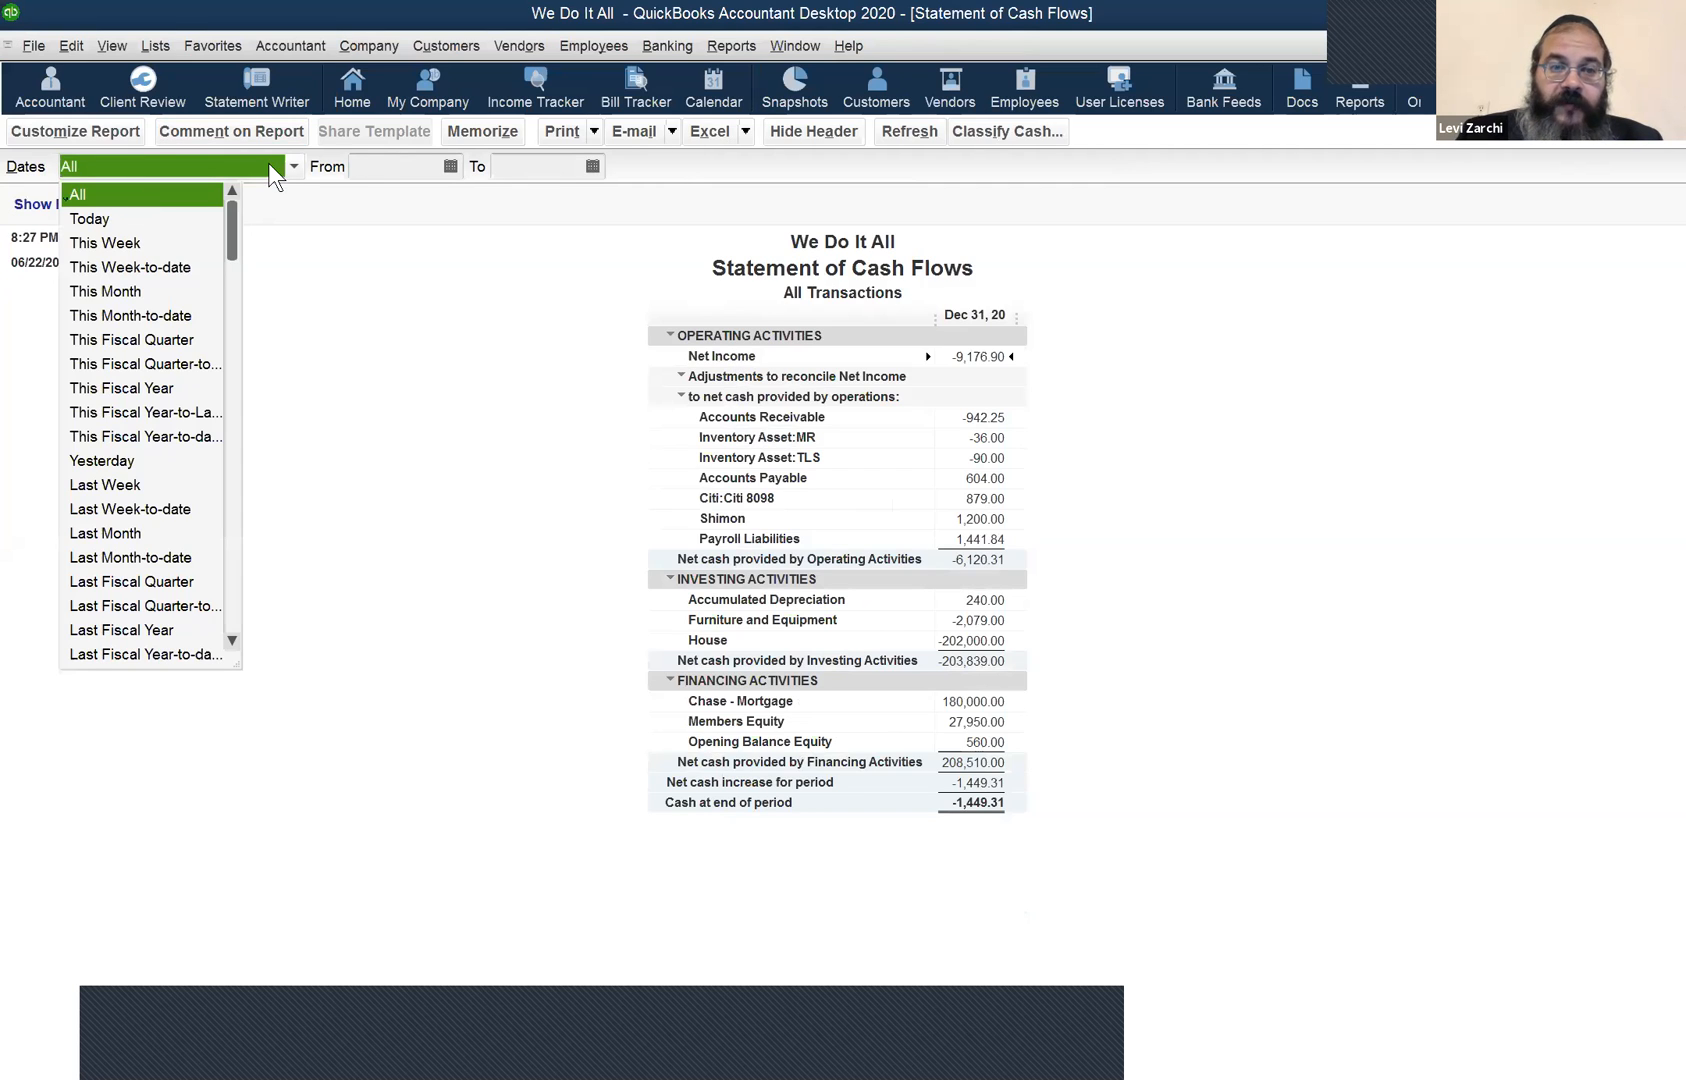
click(385, 168)
click(393, 168)
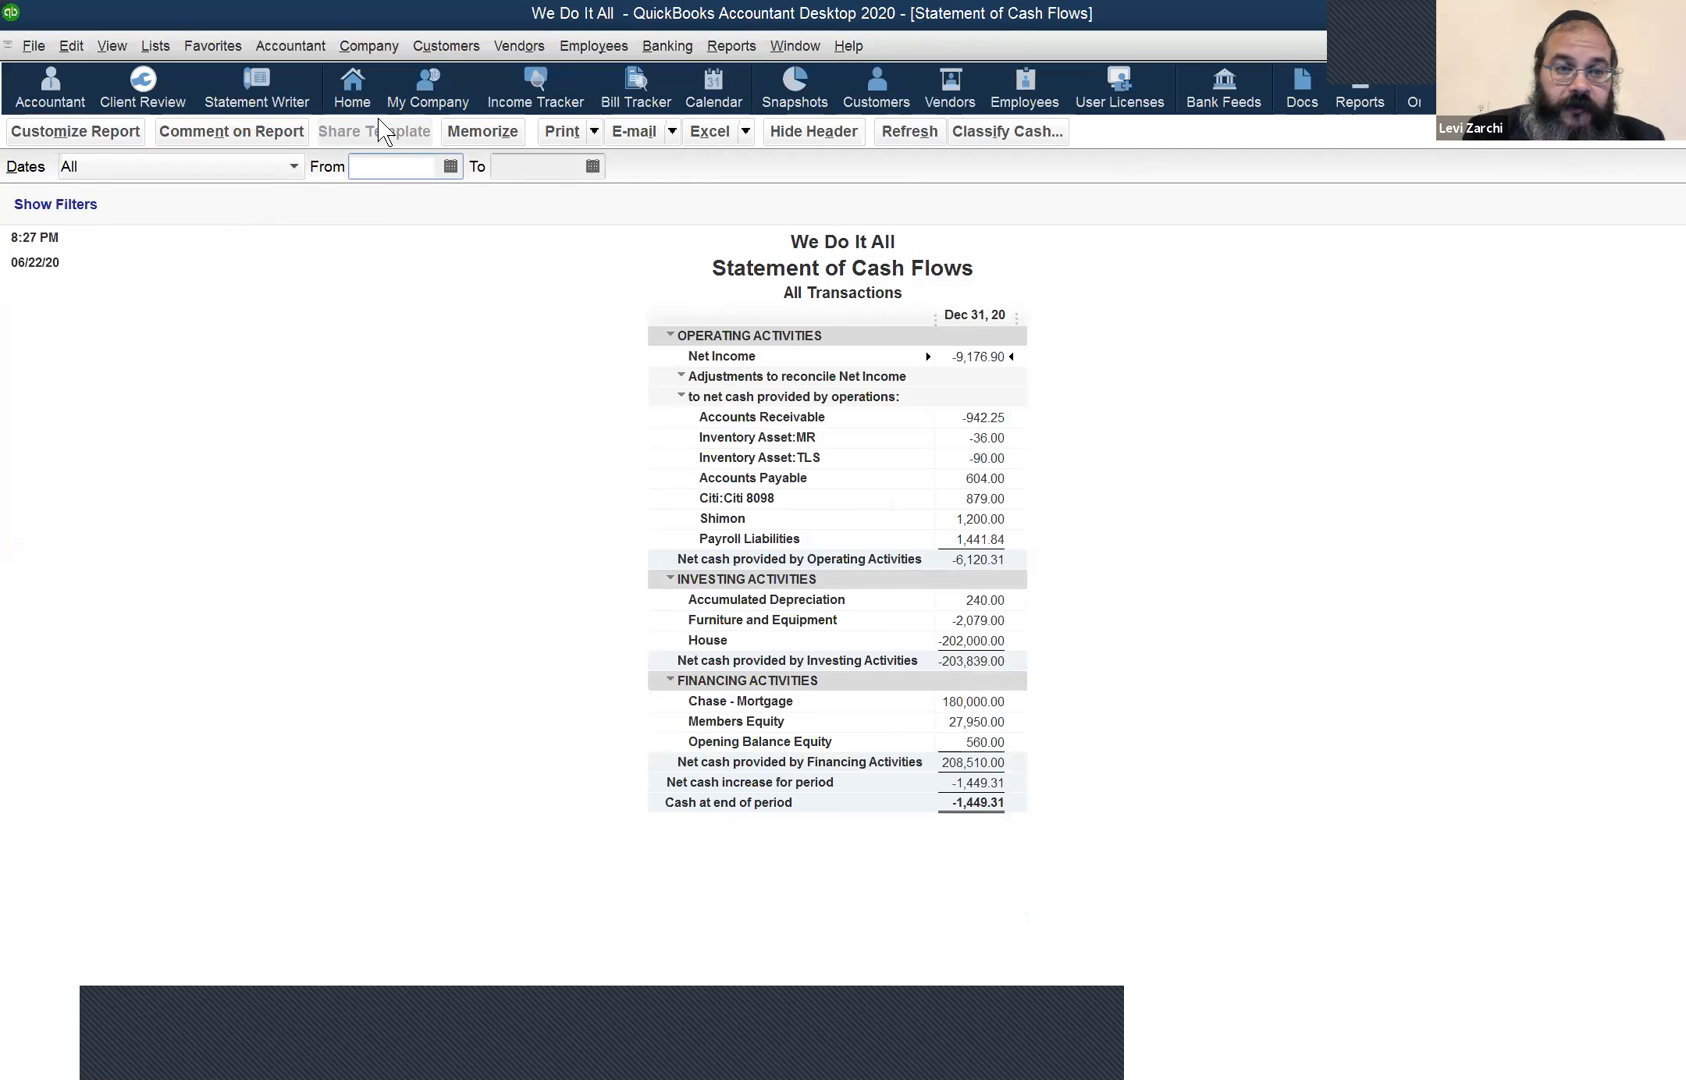
key(y)
key(Tab)
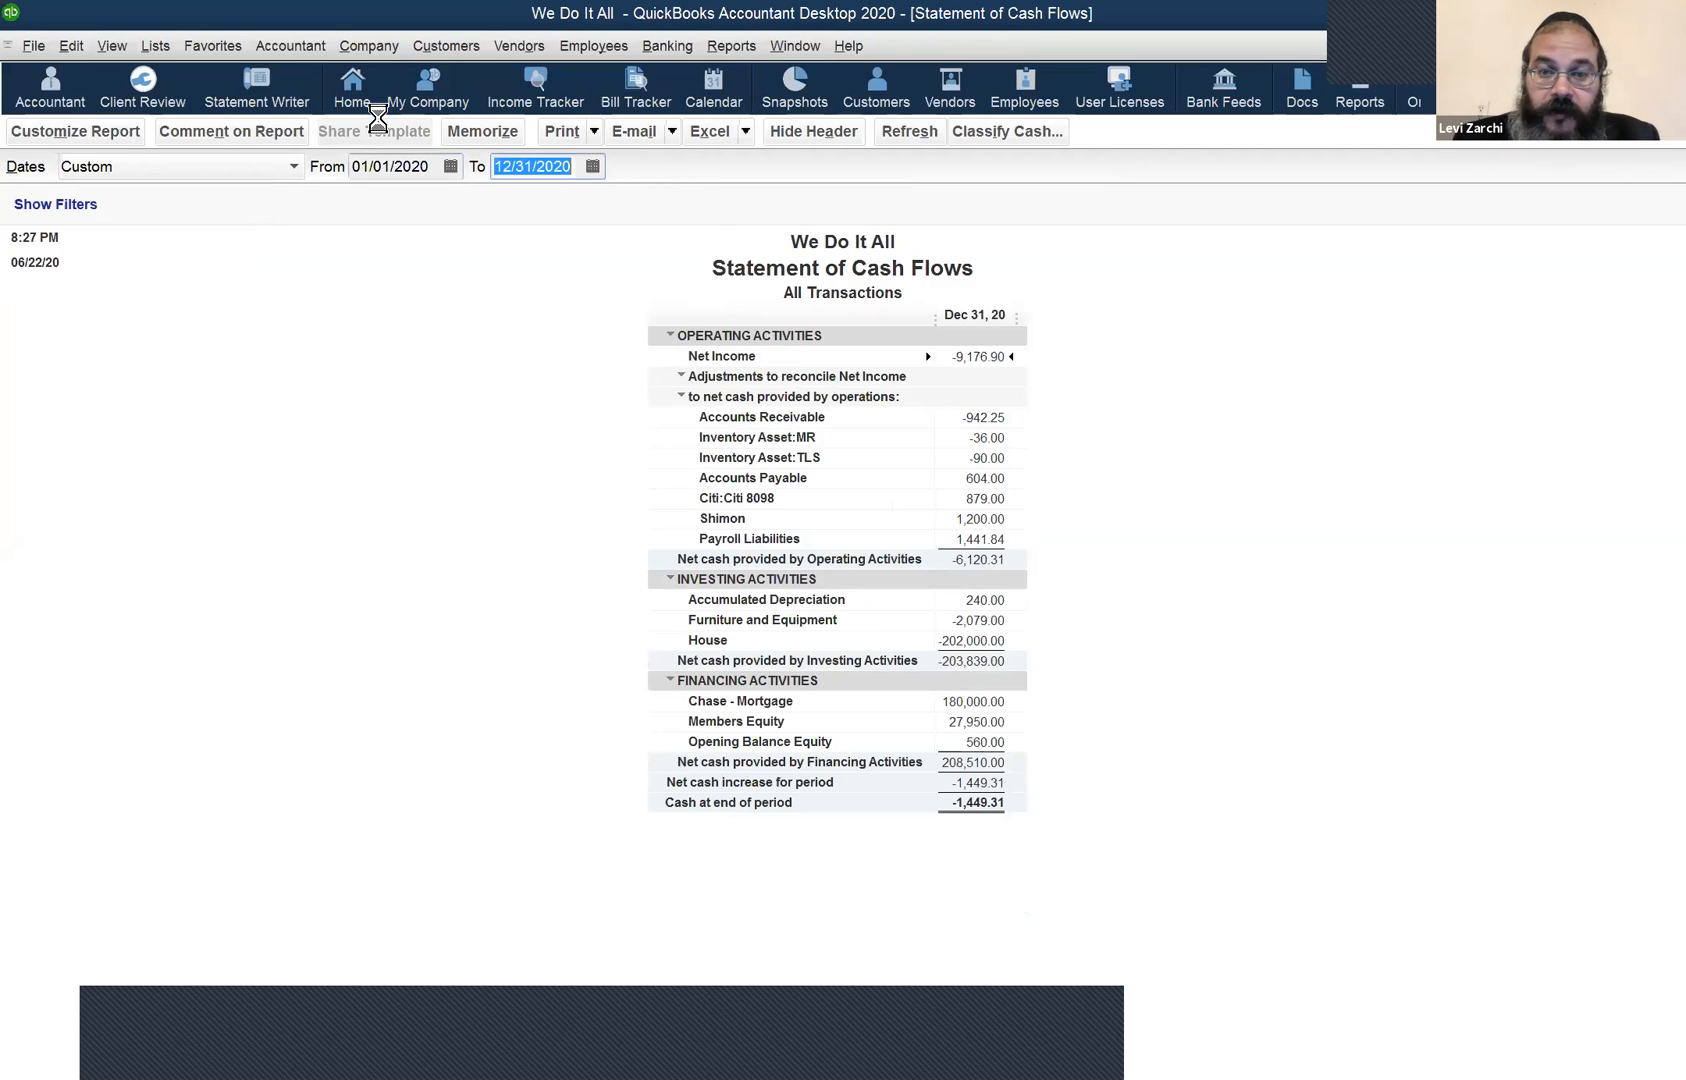
key(Tab)
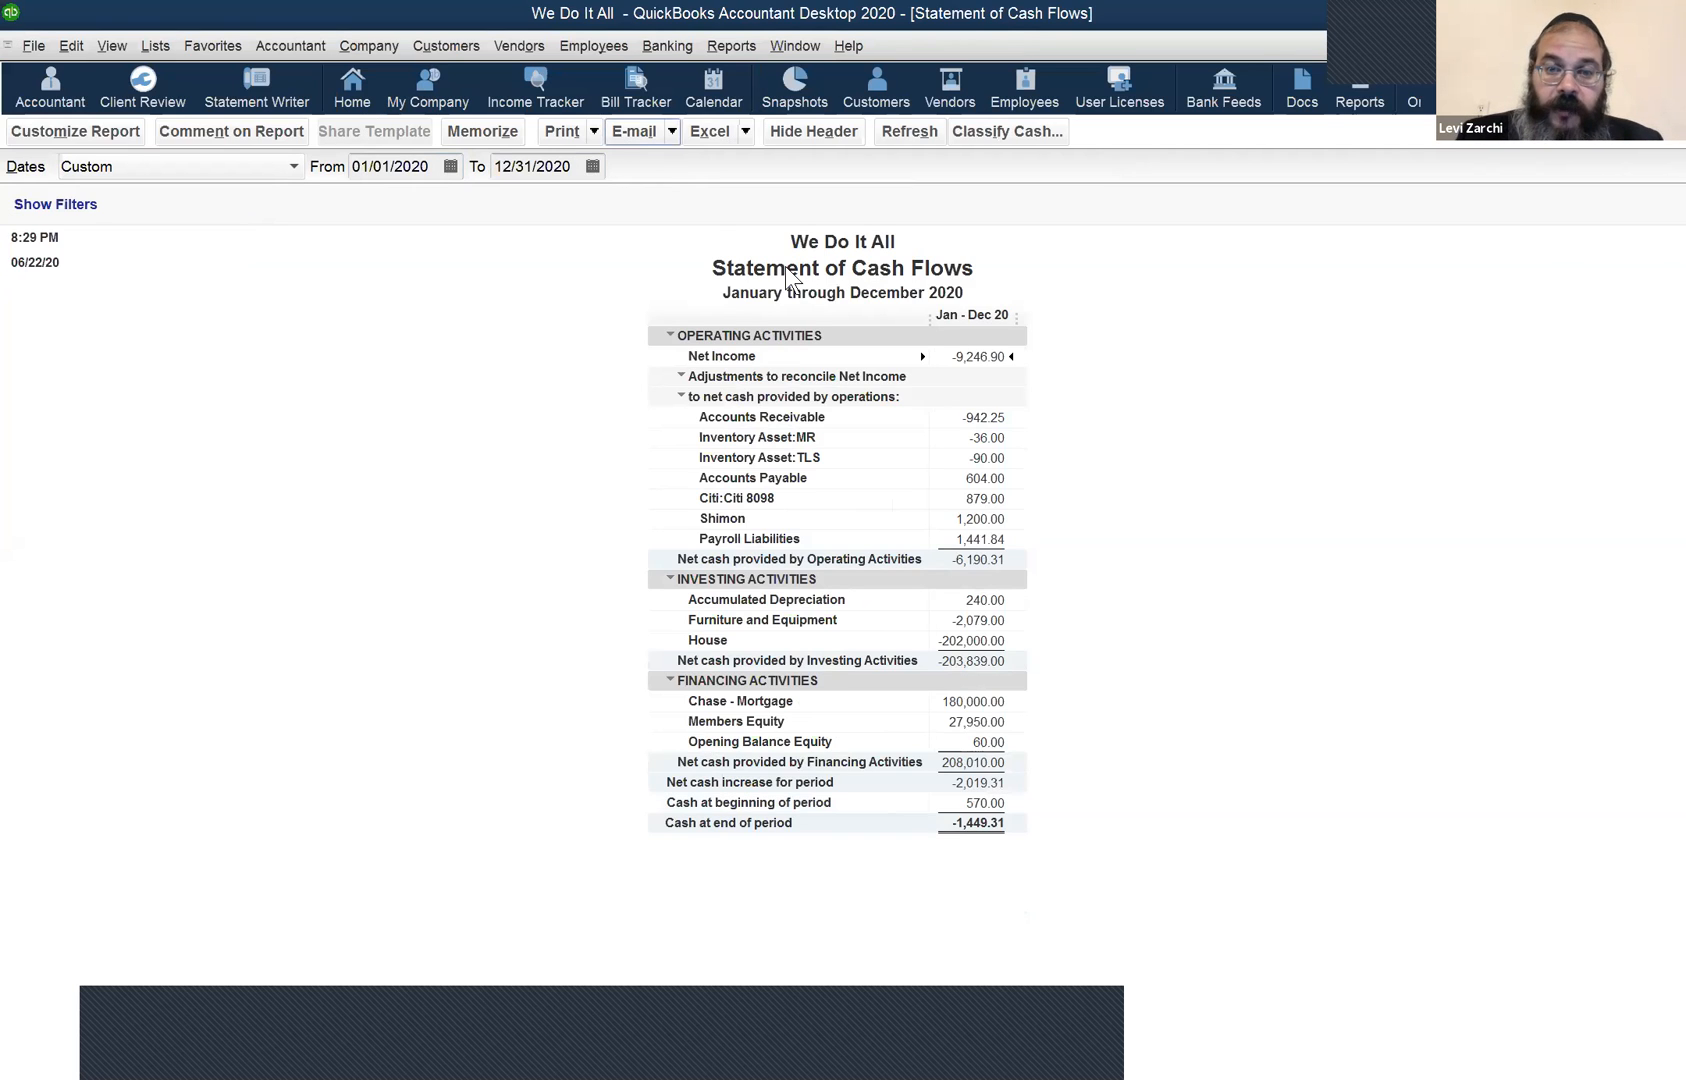
Collapse and re-expand the Operating Activities section, then set the cash flow report's date range to All.
click(791, 336)
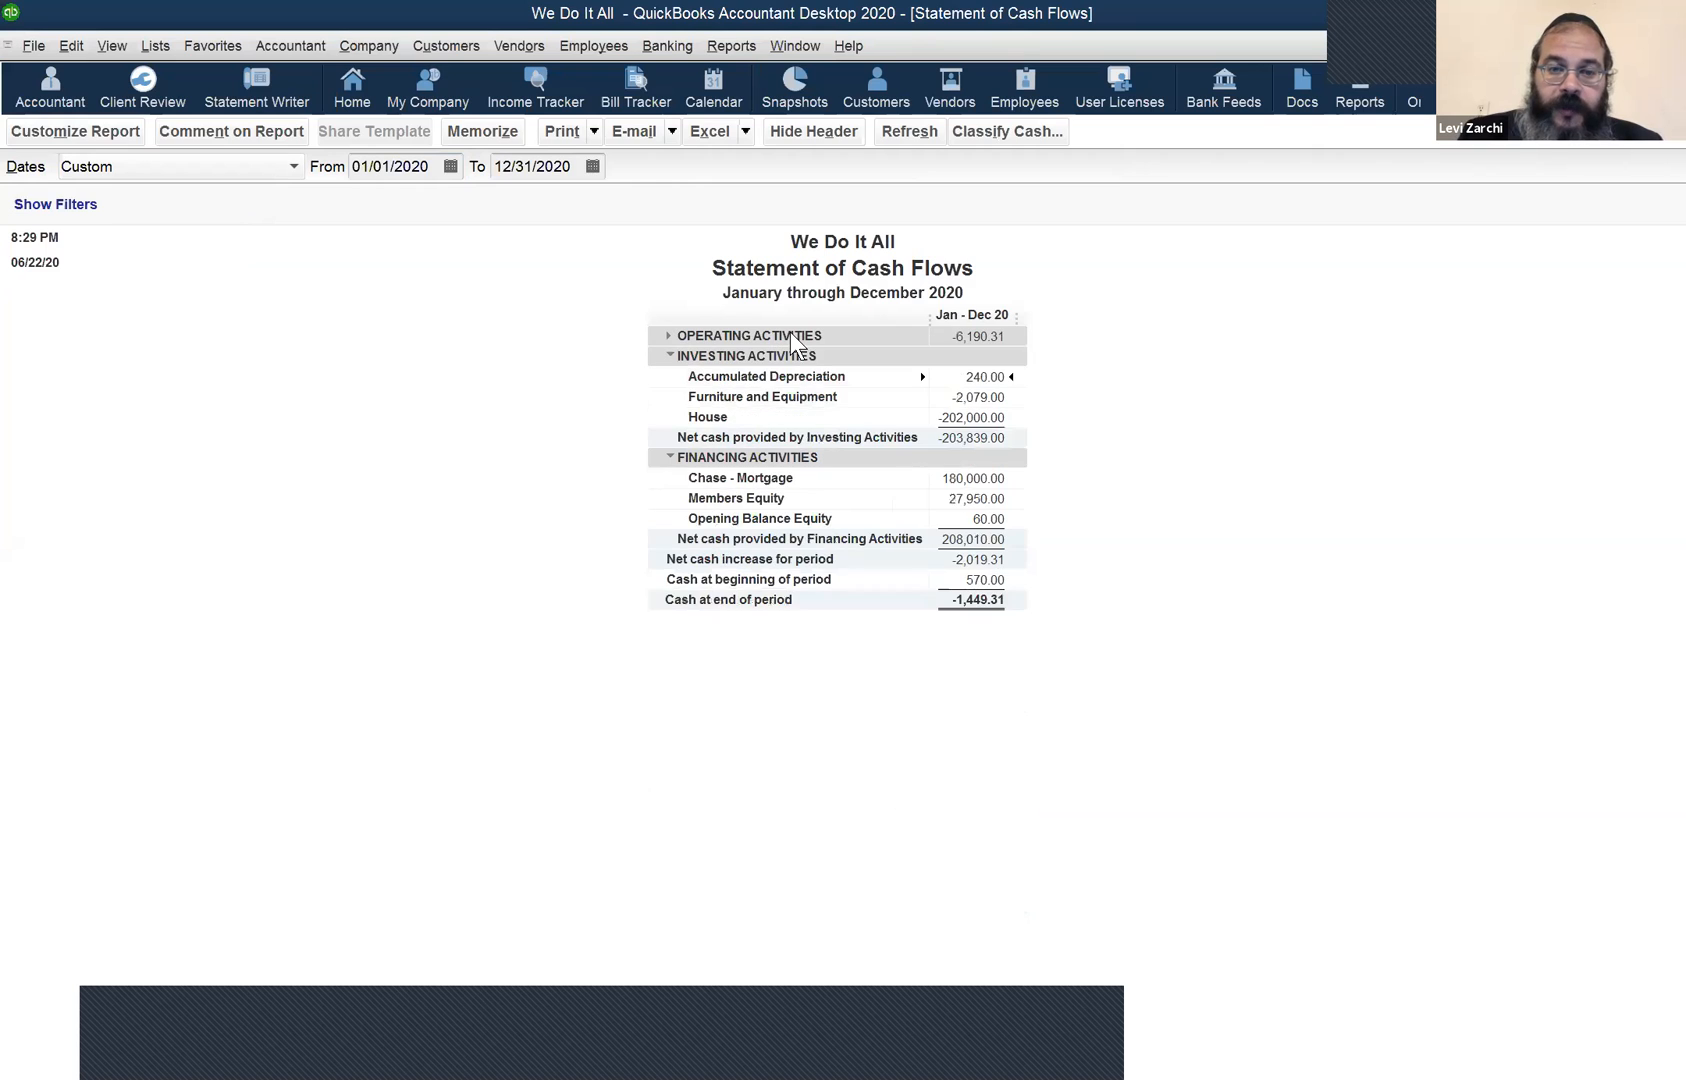
click(825, 306)
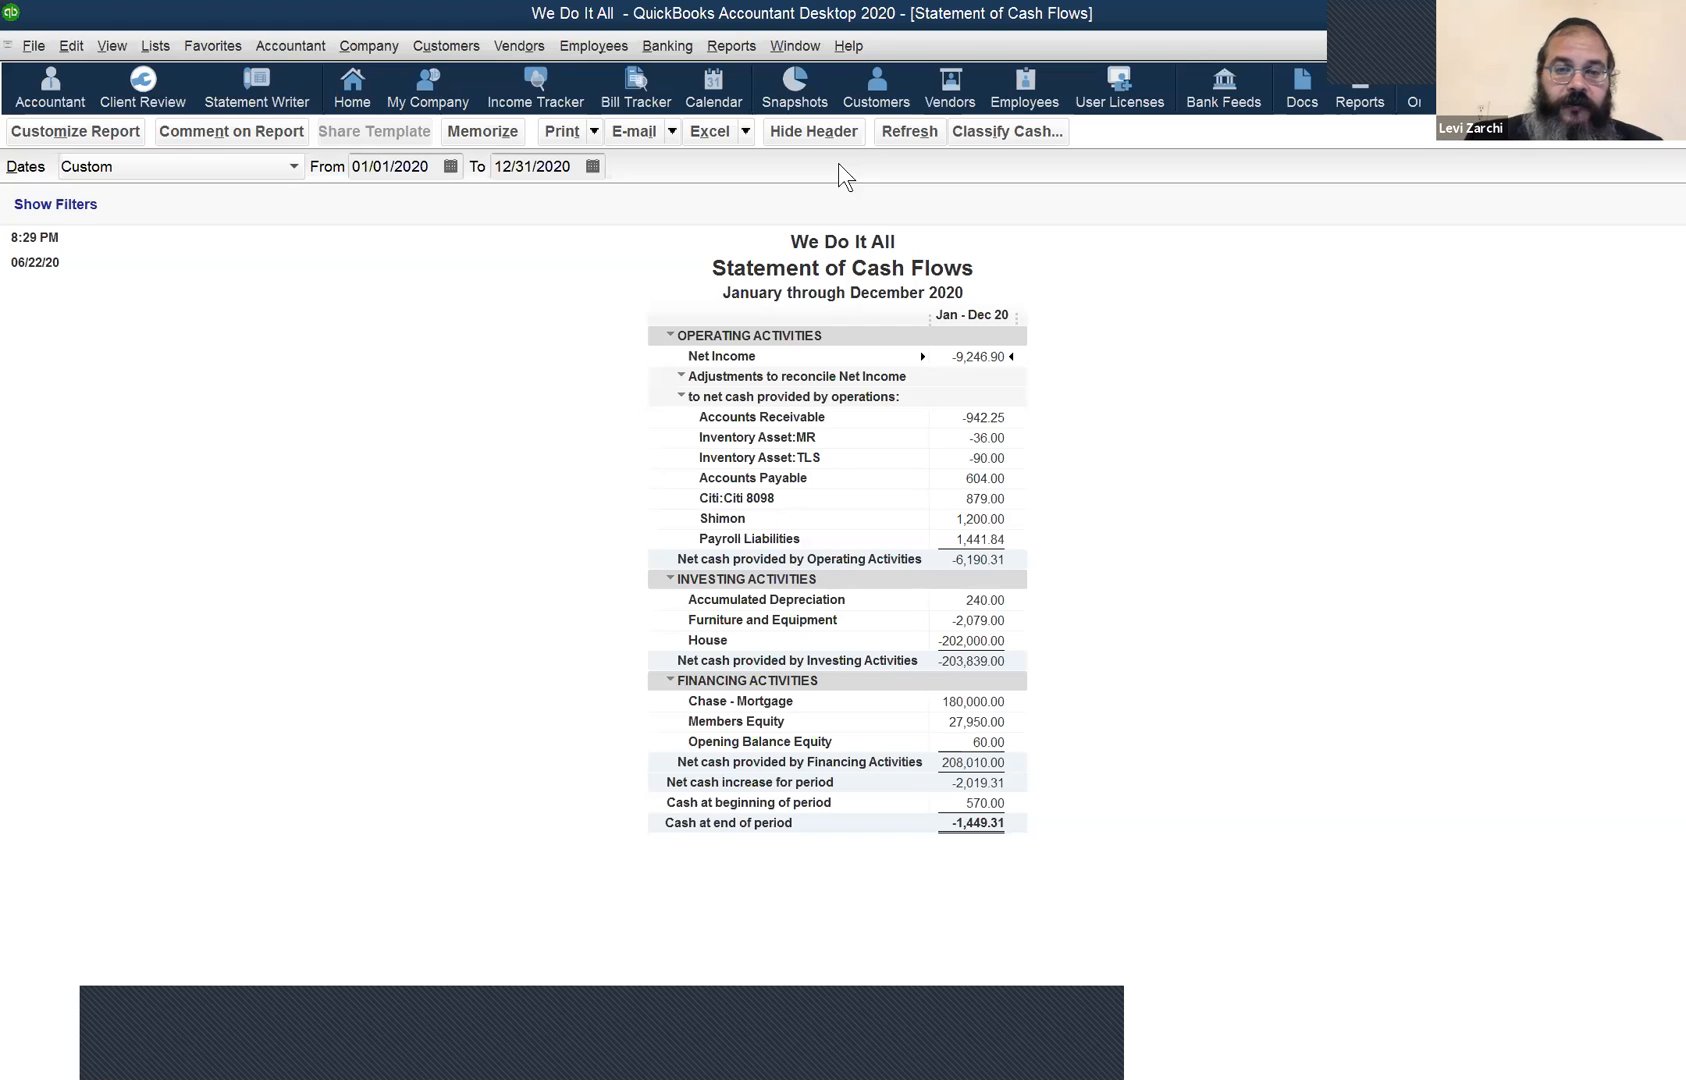
click(161, 166)
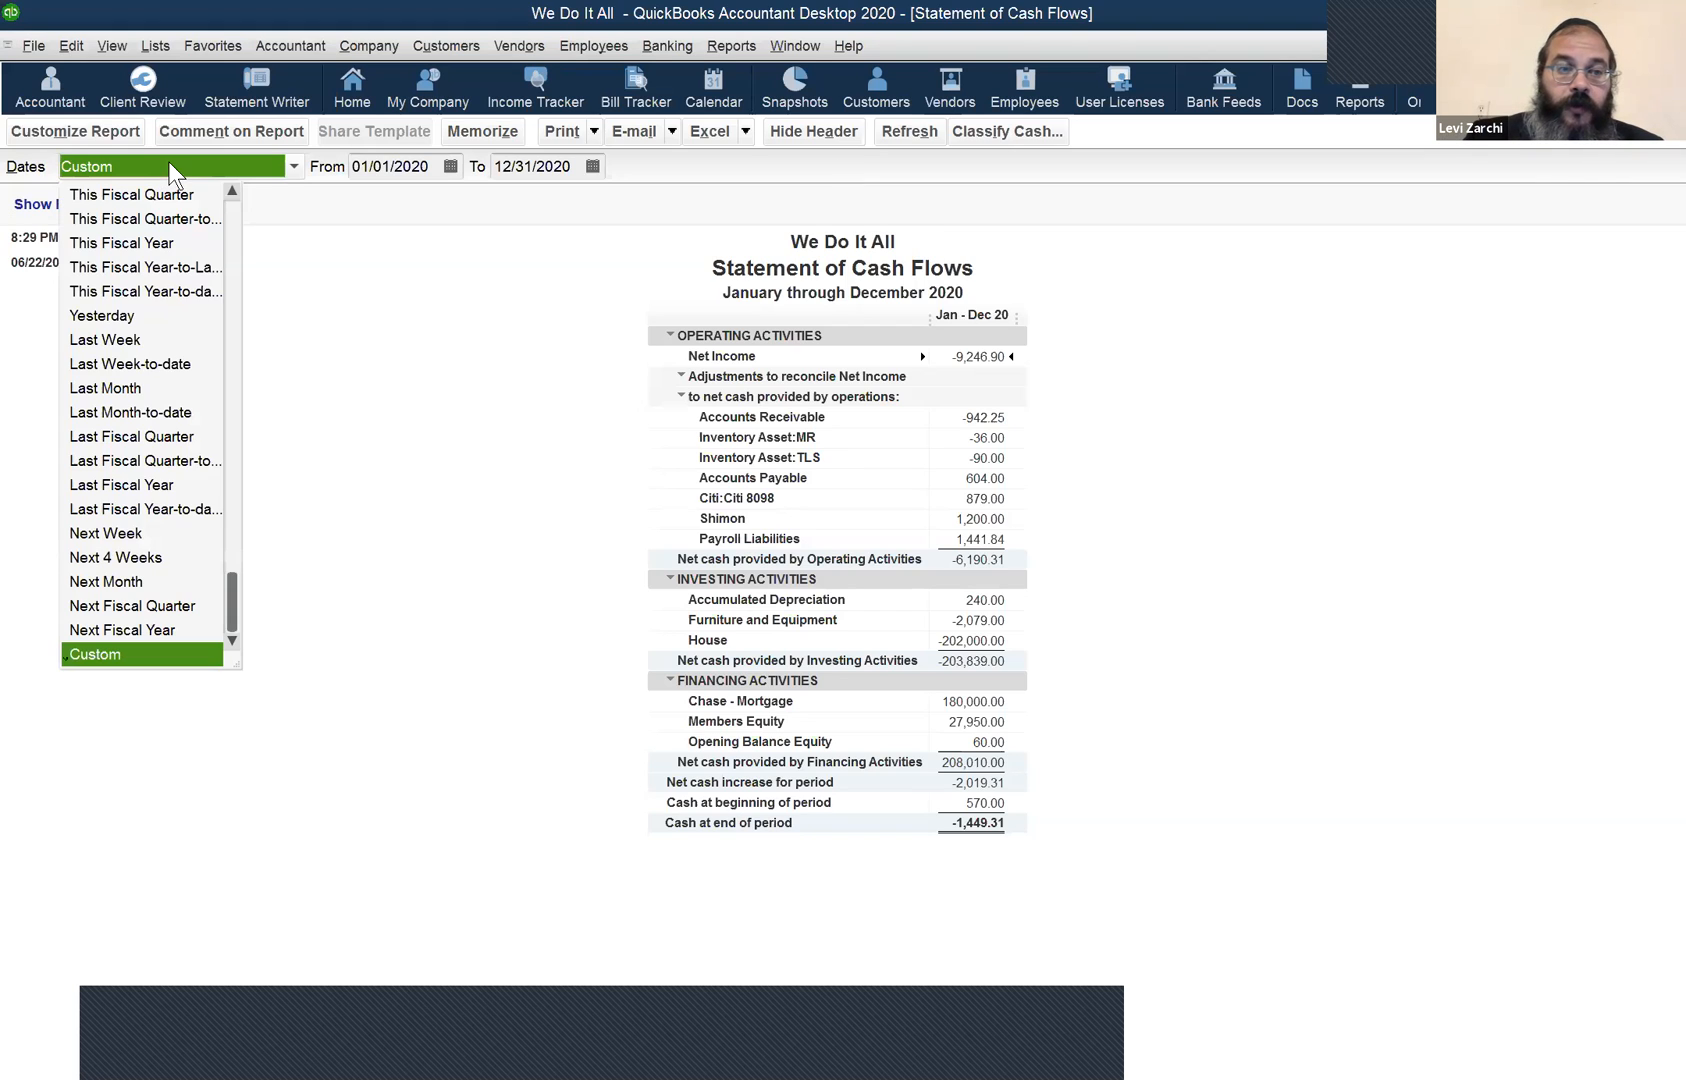
scroll(148, 198, up, 3)
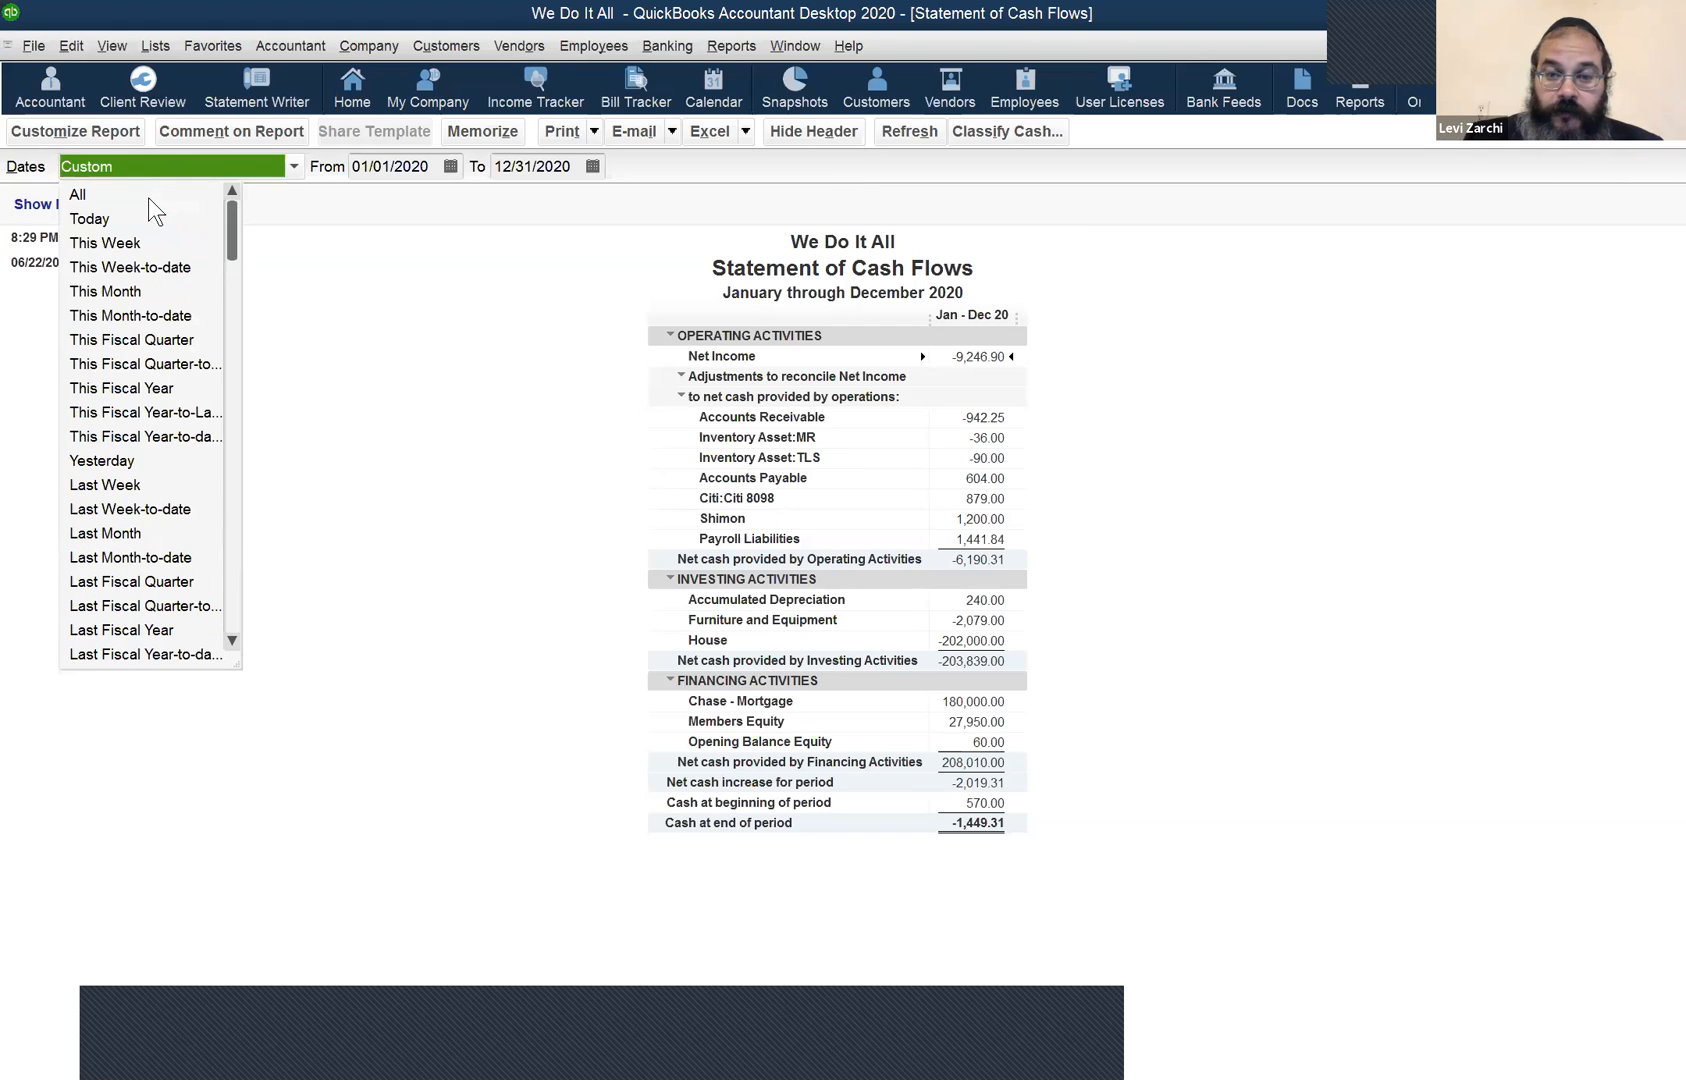
click(148, 196)
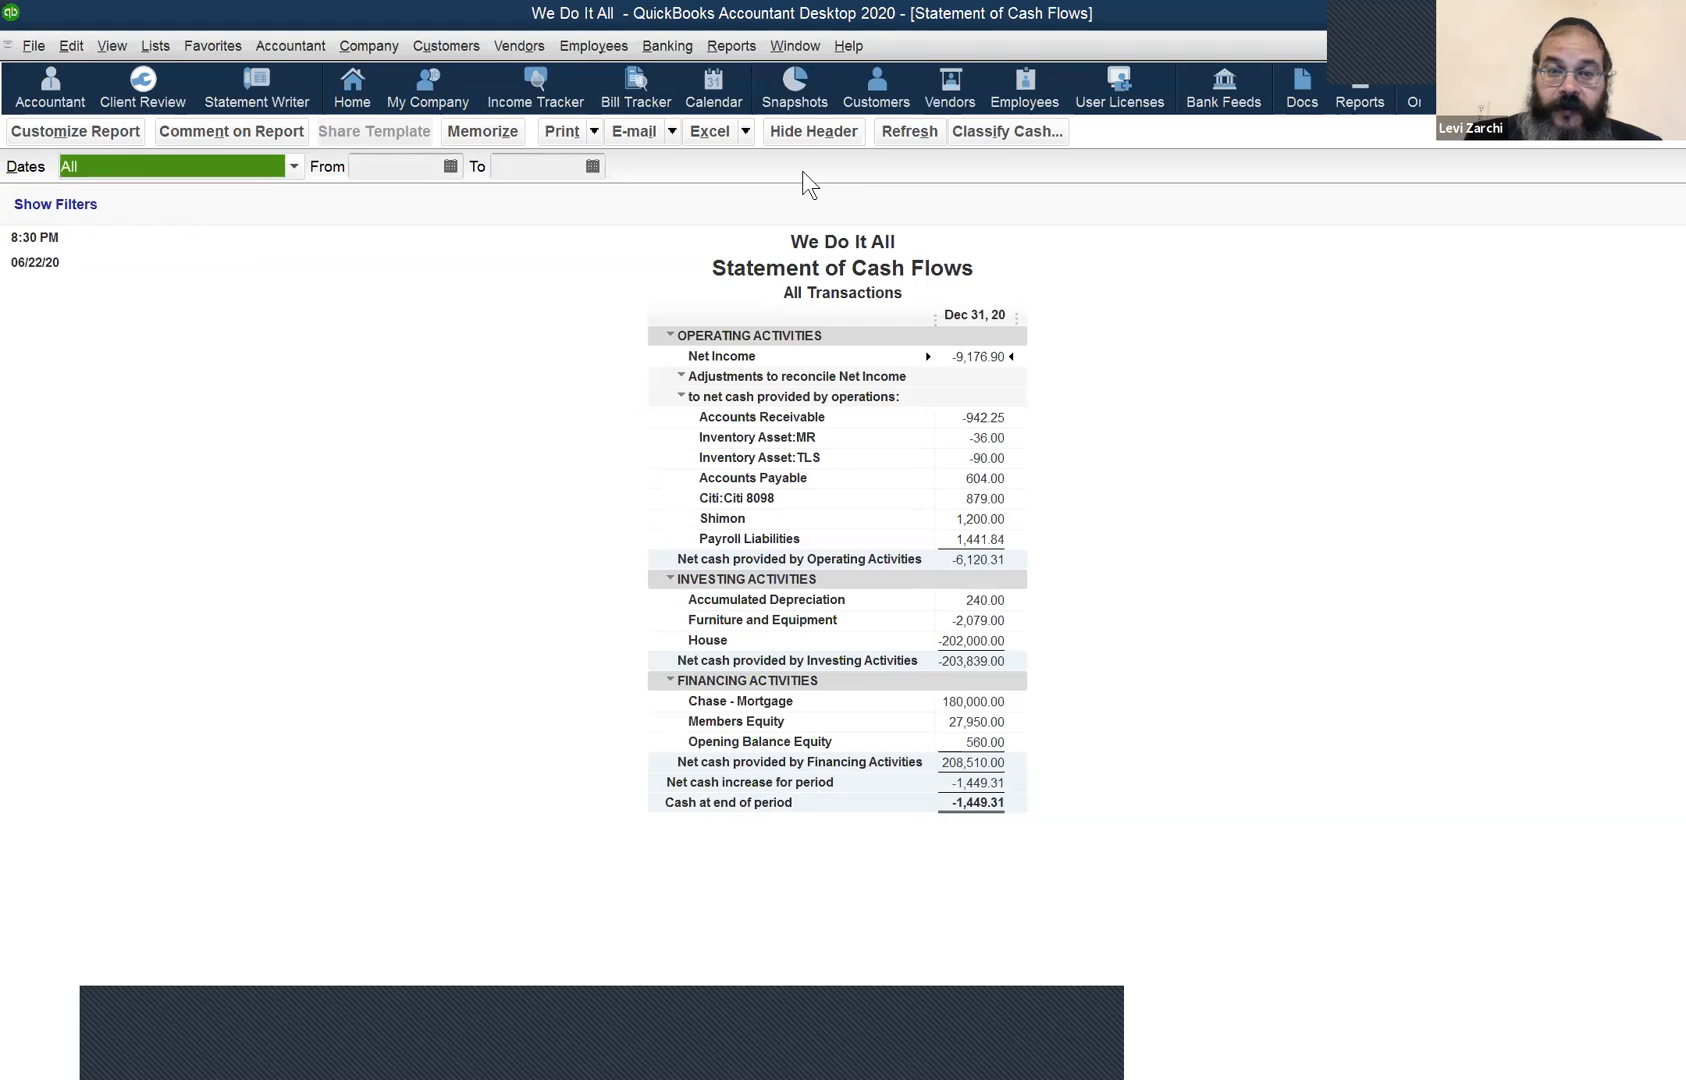
Return to the Profit & Loss report and set its date range to All.
click(797, 47)
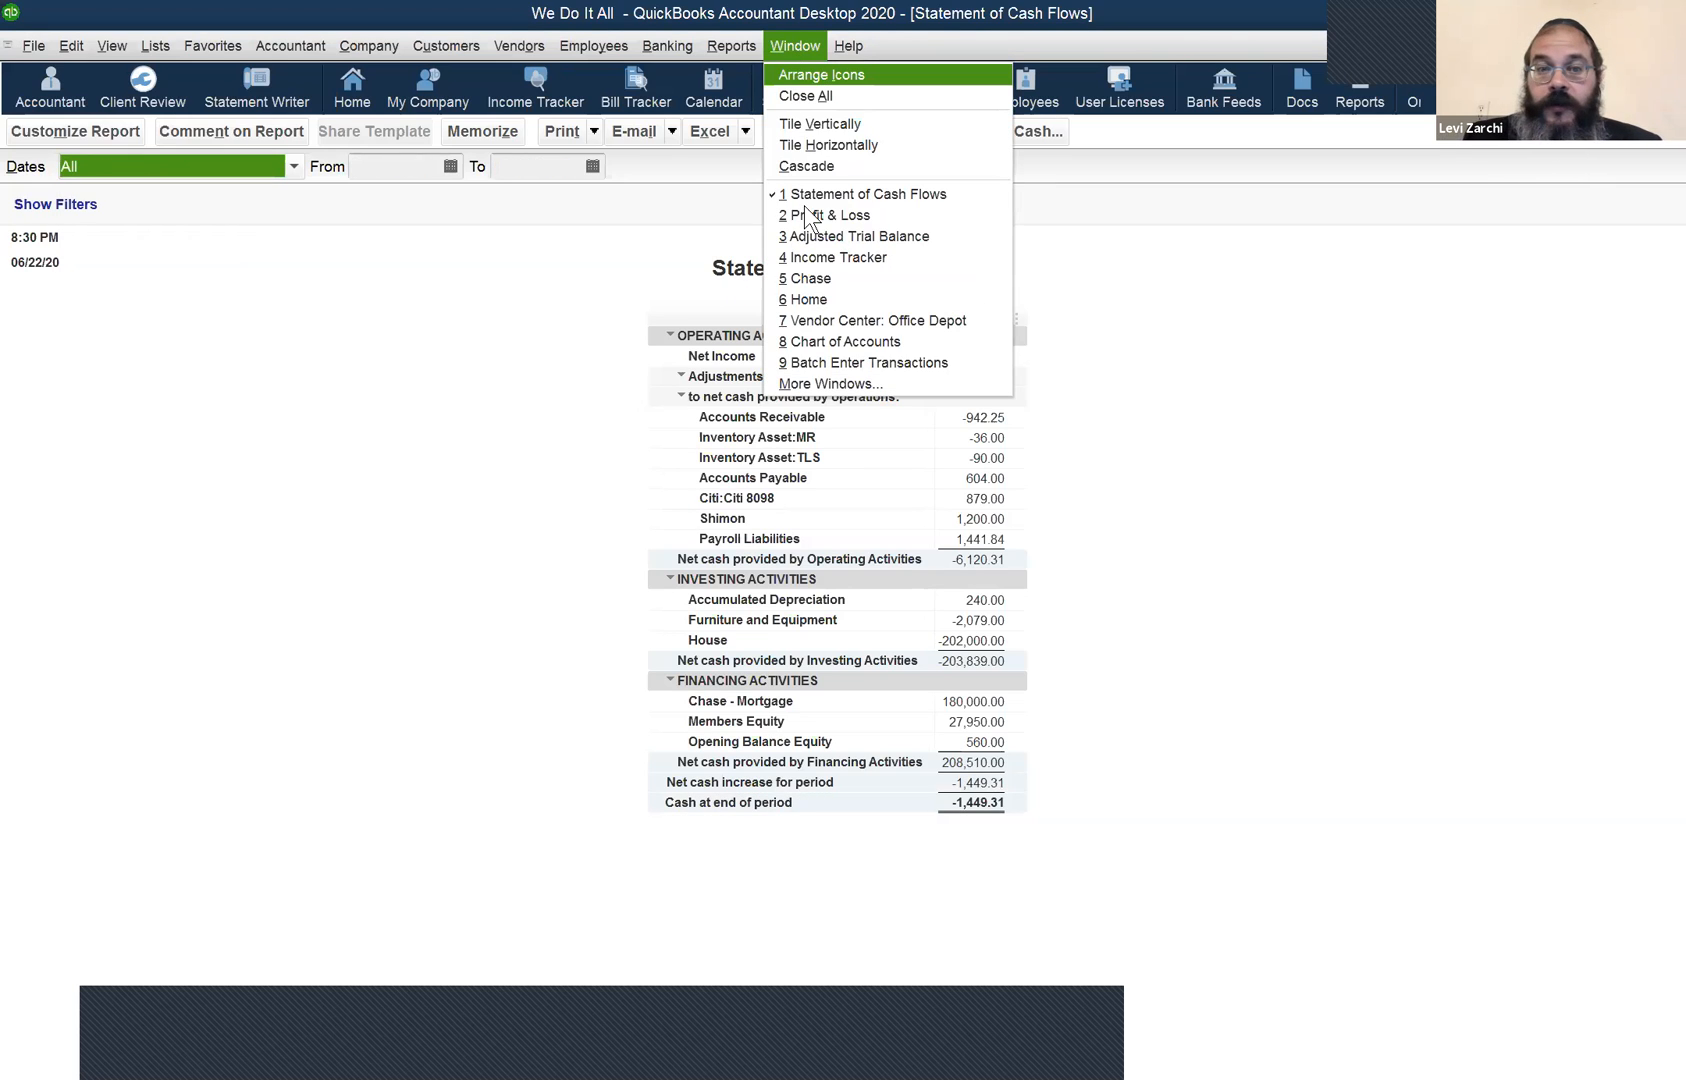
key(Return)
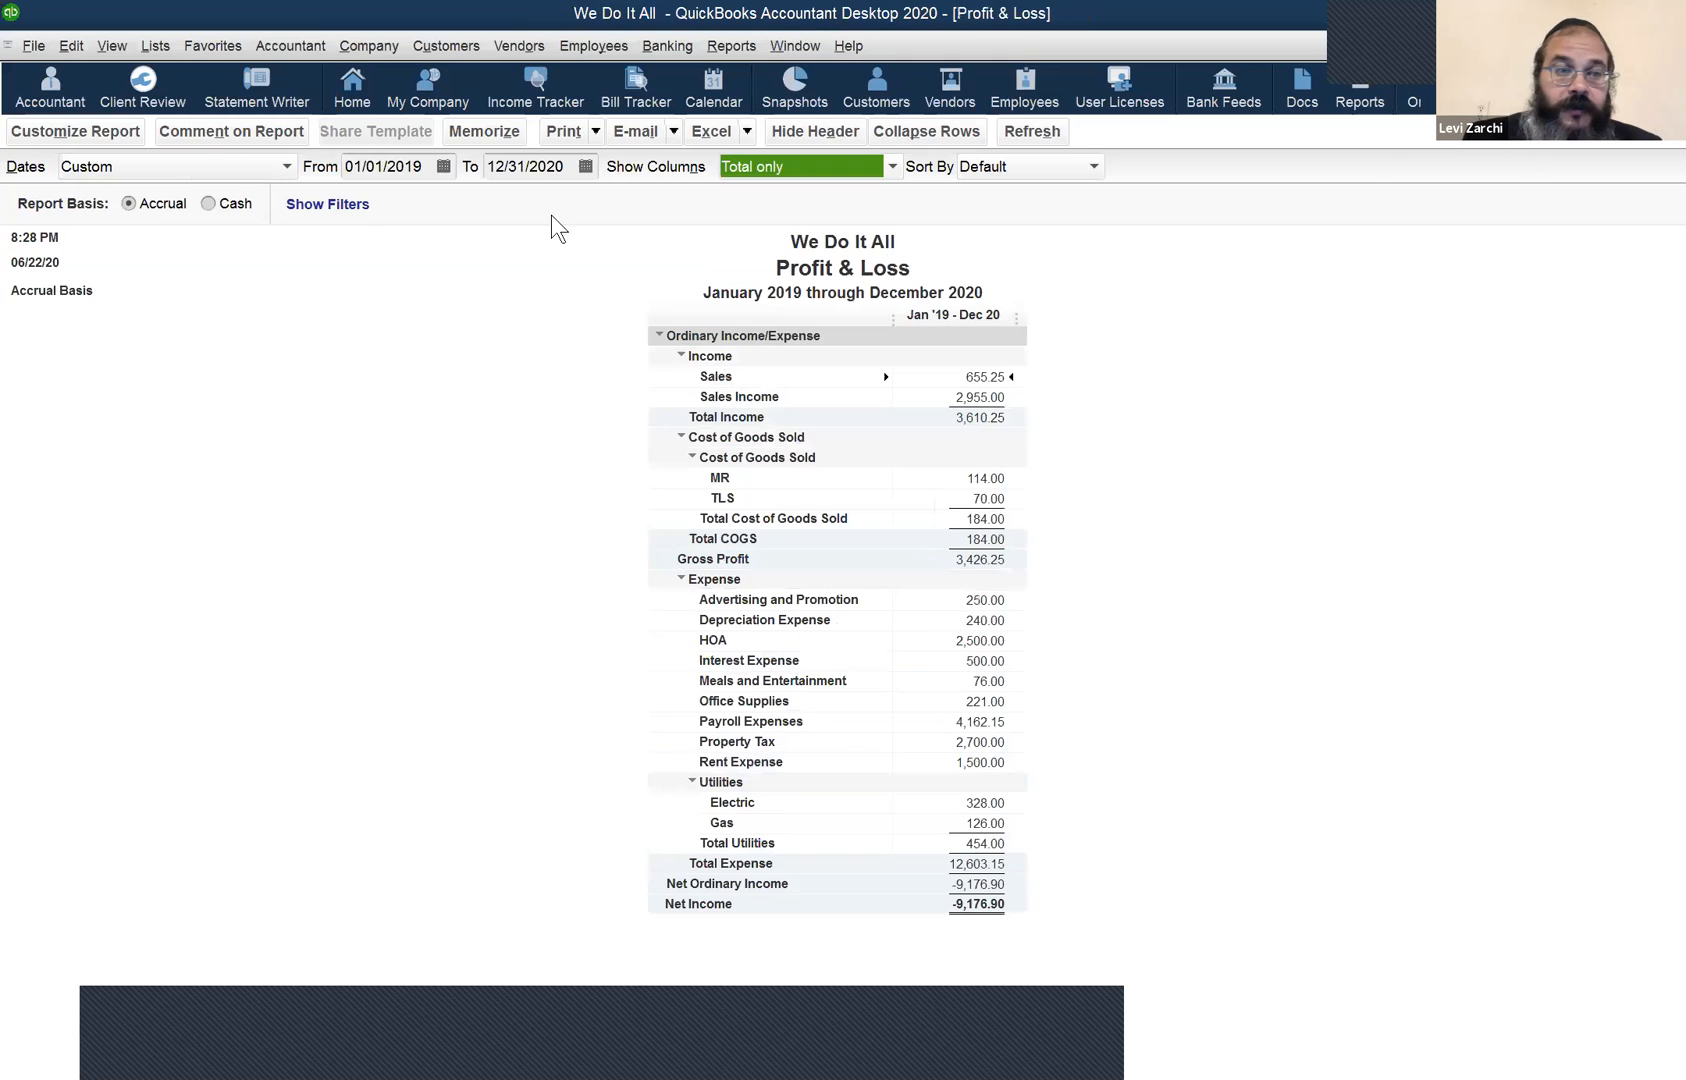
click(158, 170)
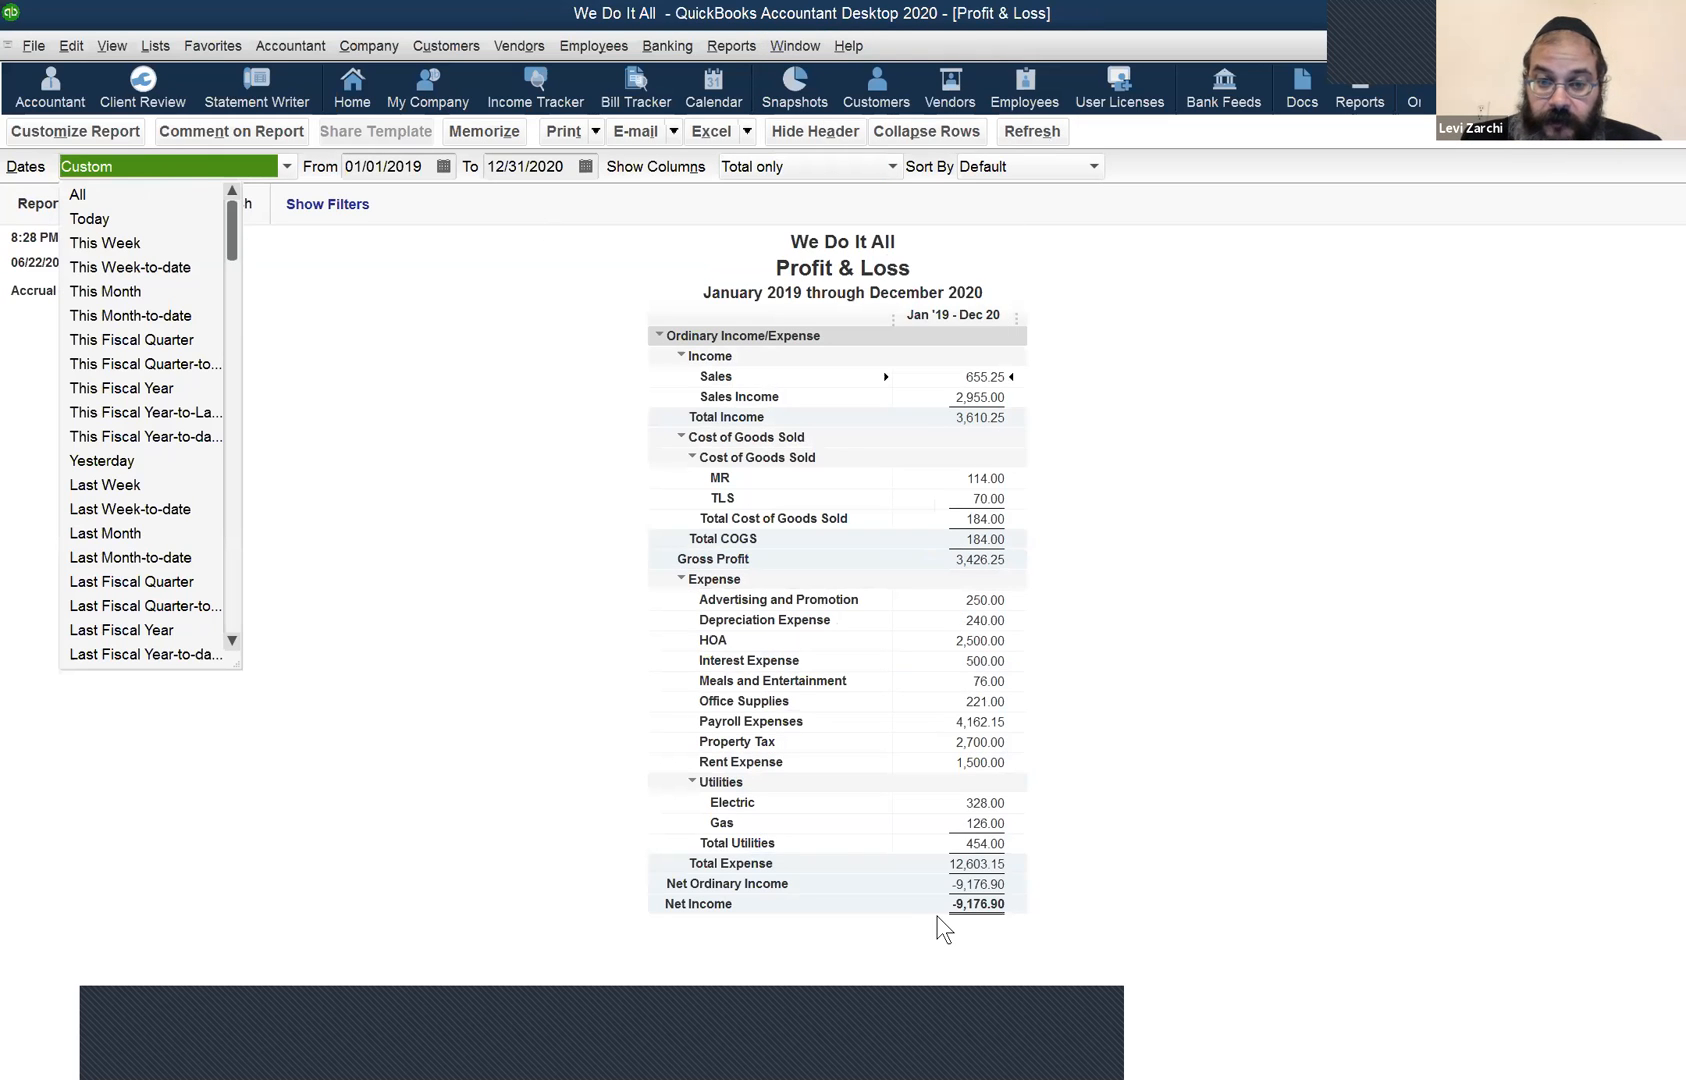
key(a)
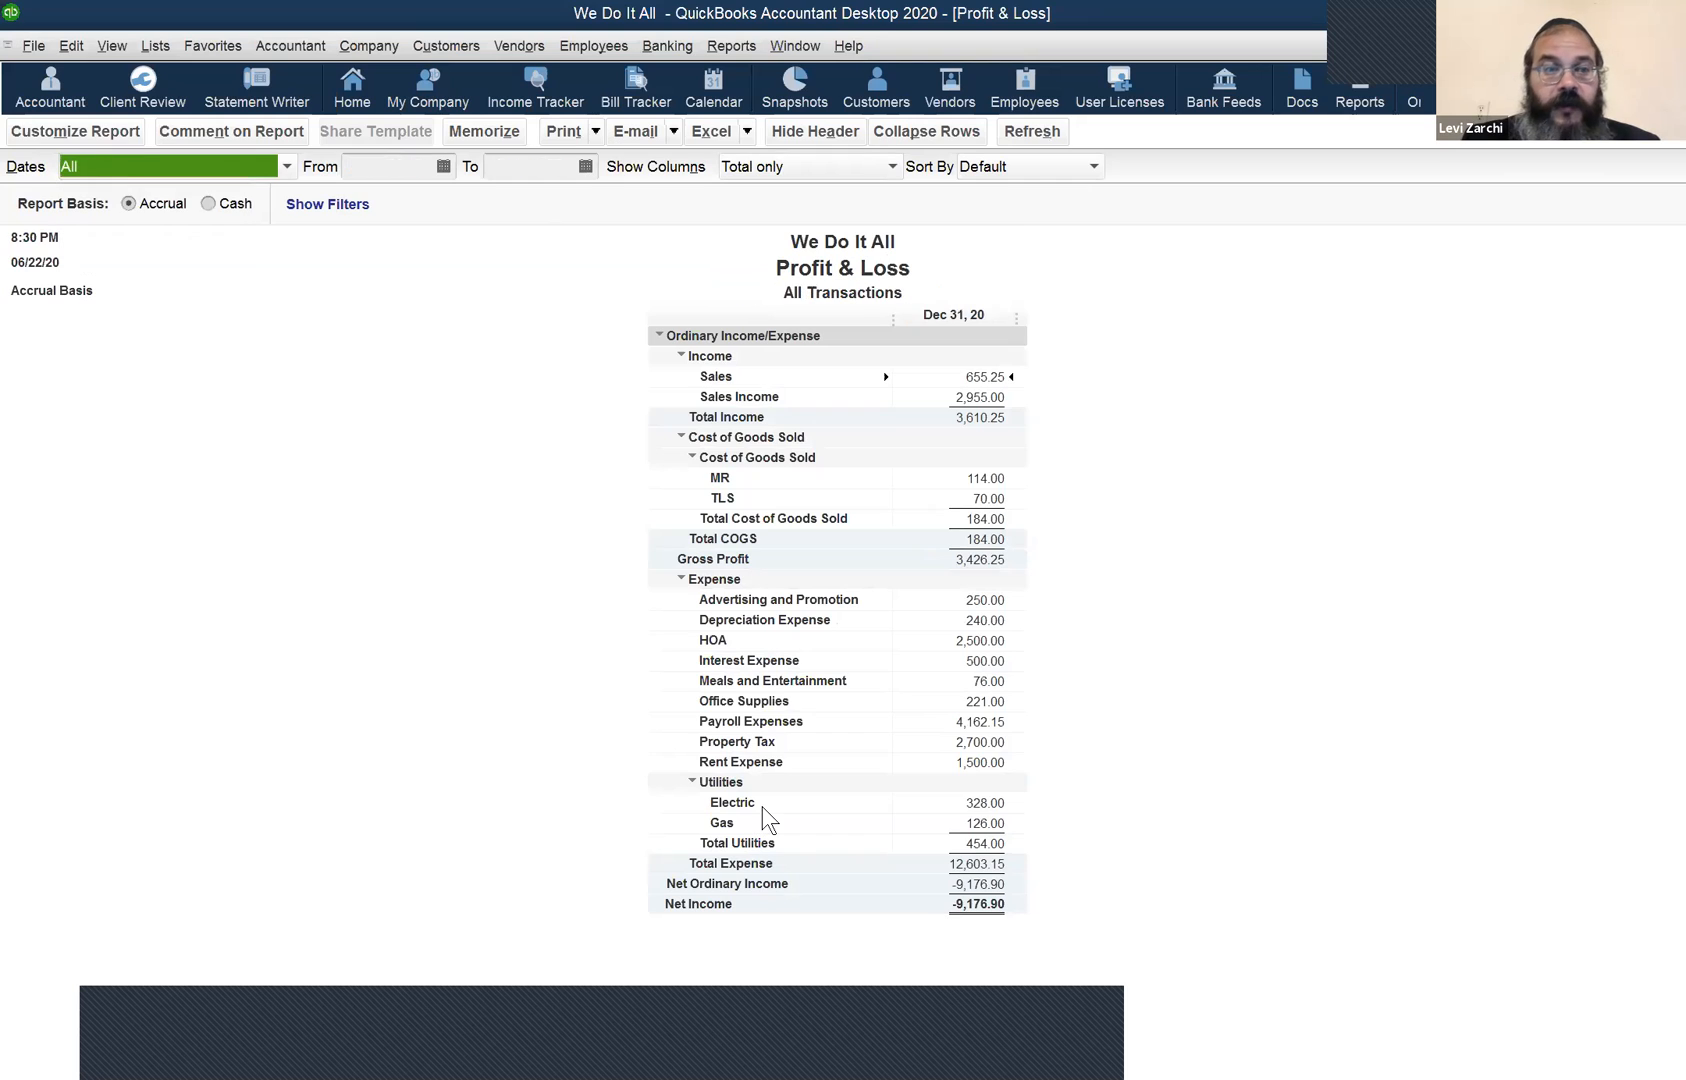
Limit the Profit & Loss report to calendar year 2020, from 01/01/2020 to 12/31/2020.
click(346, 163)
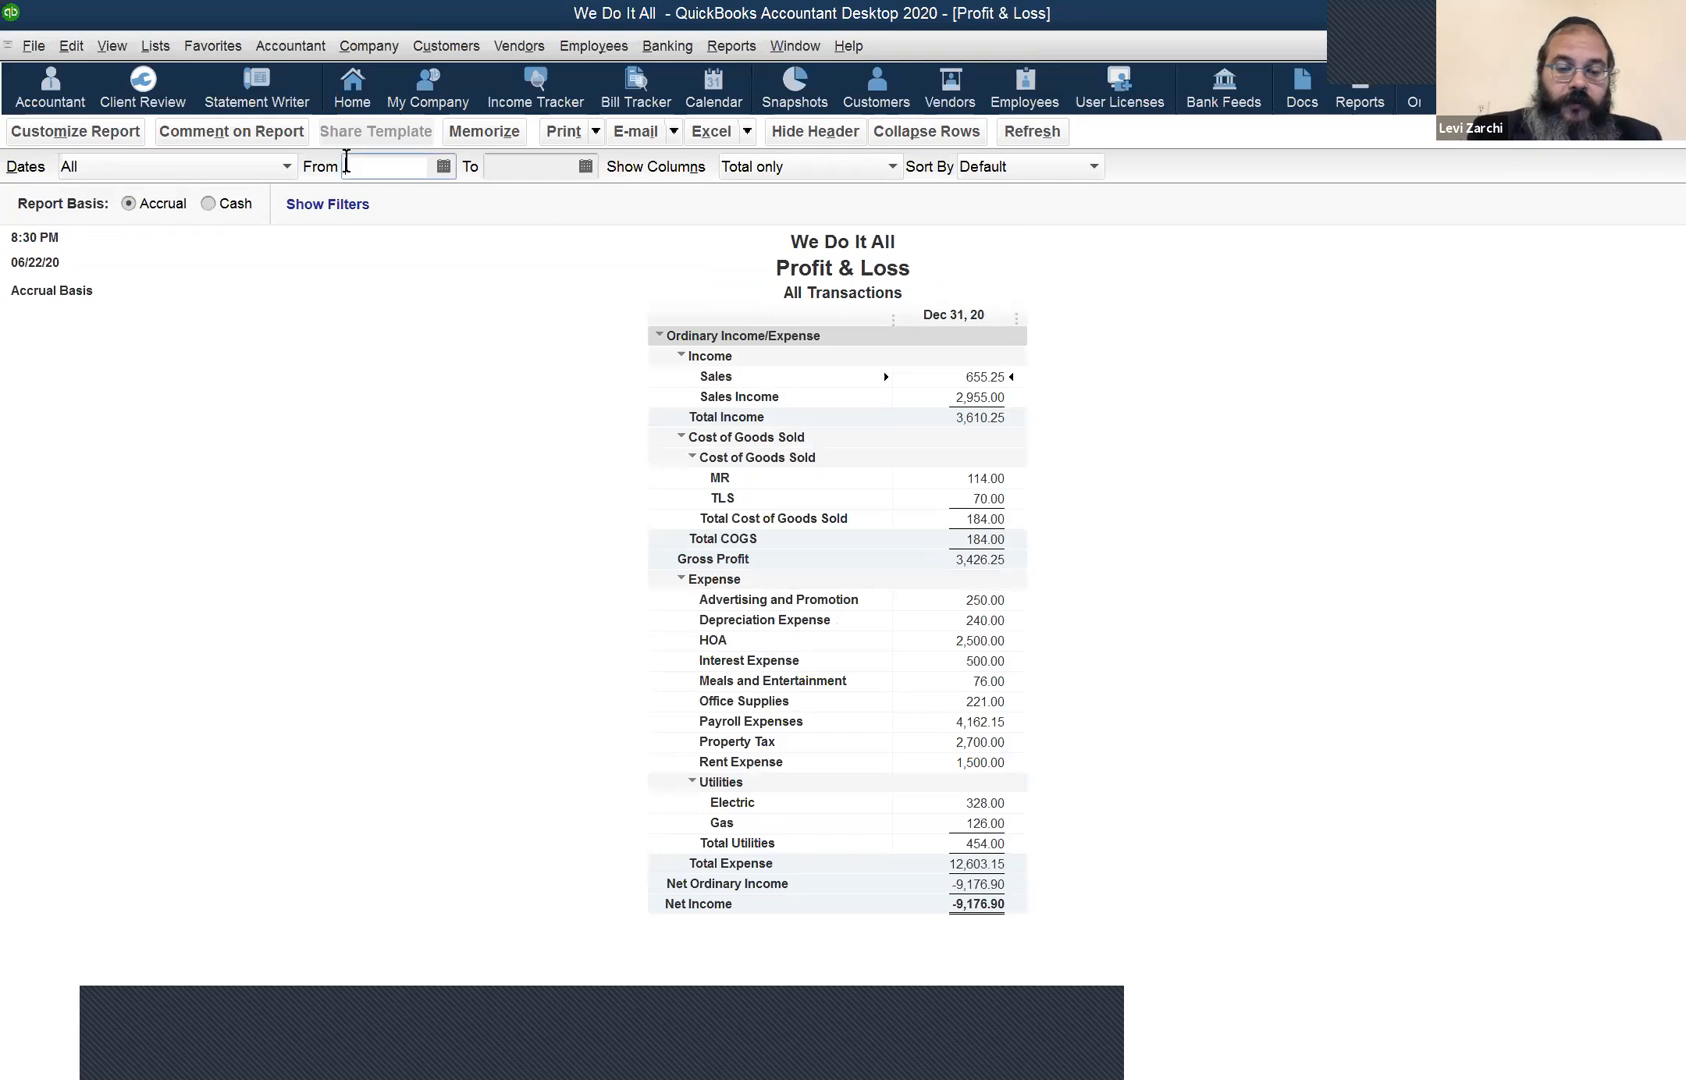
key(y)
key(Tab)
key(r)
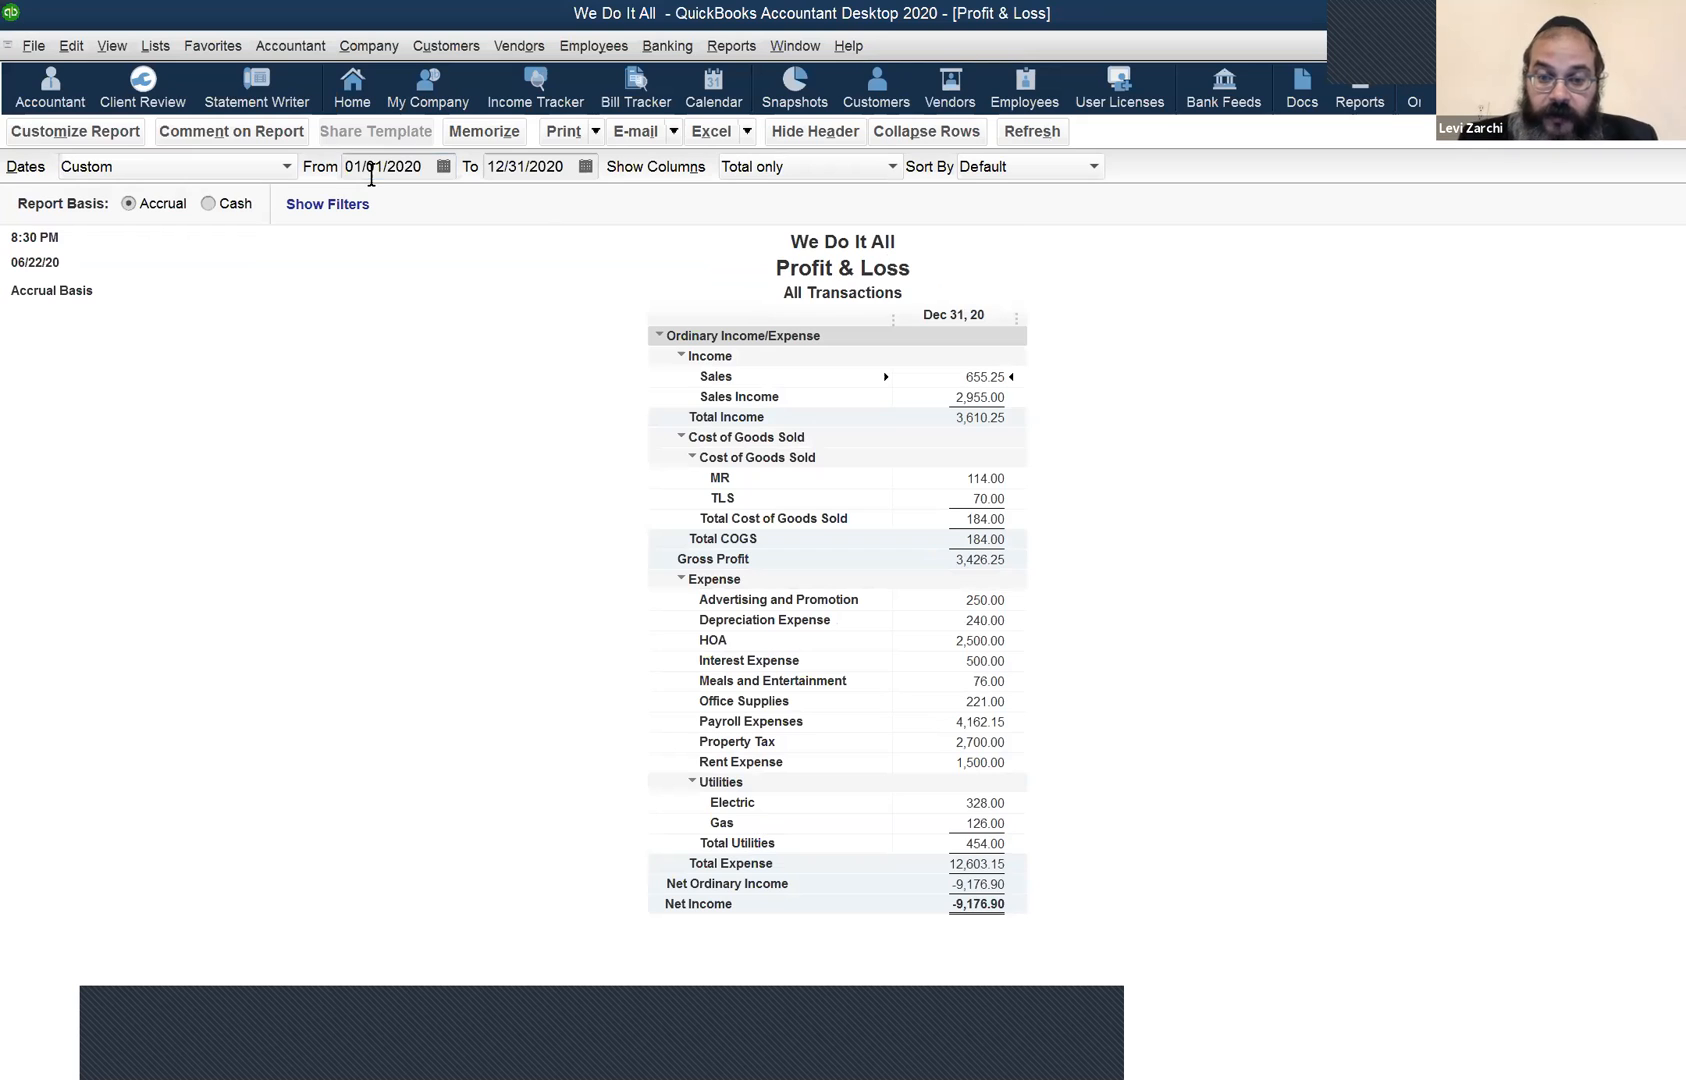
key(Tab)
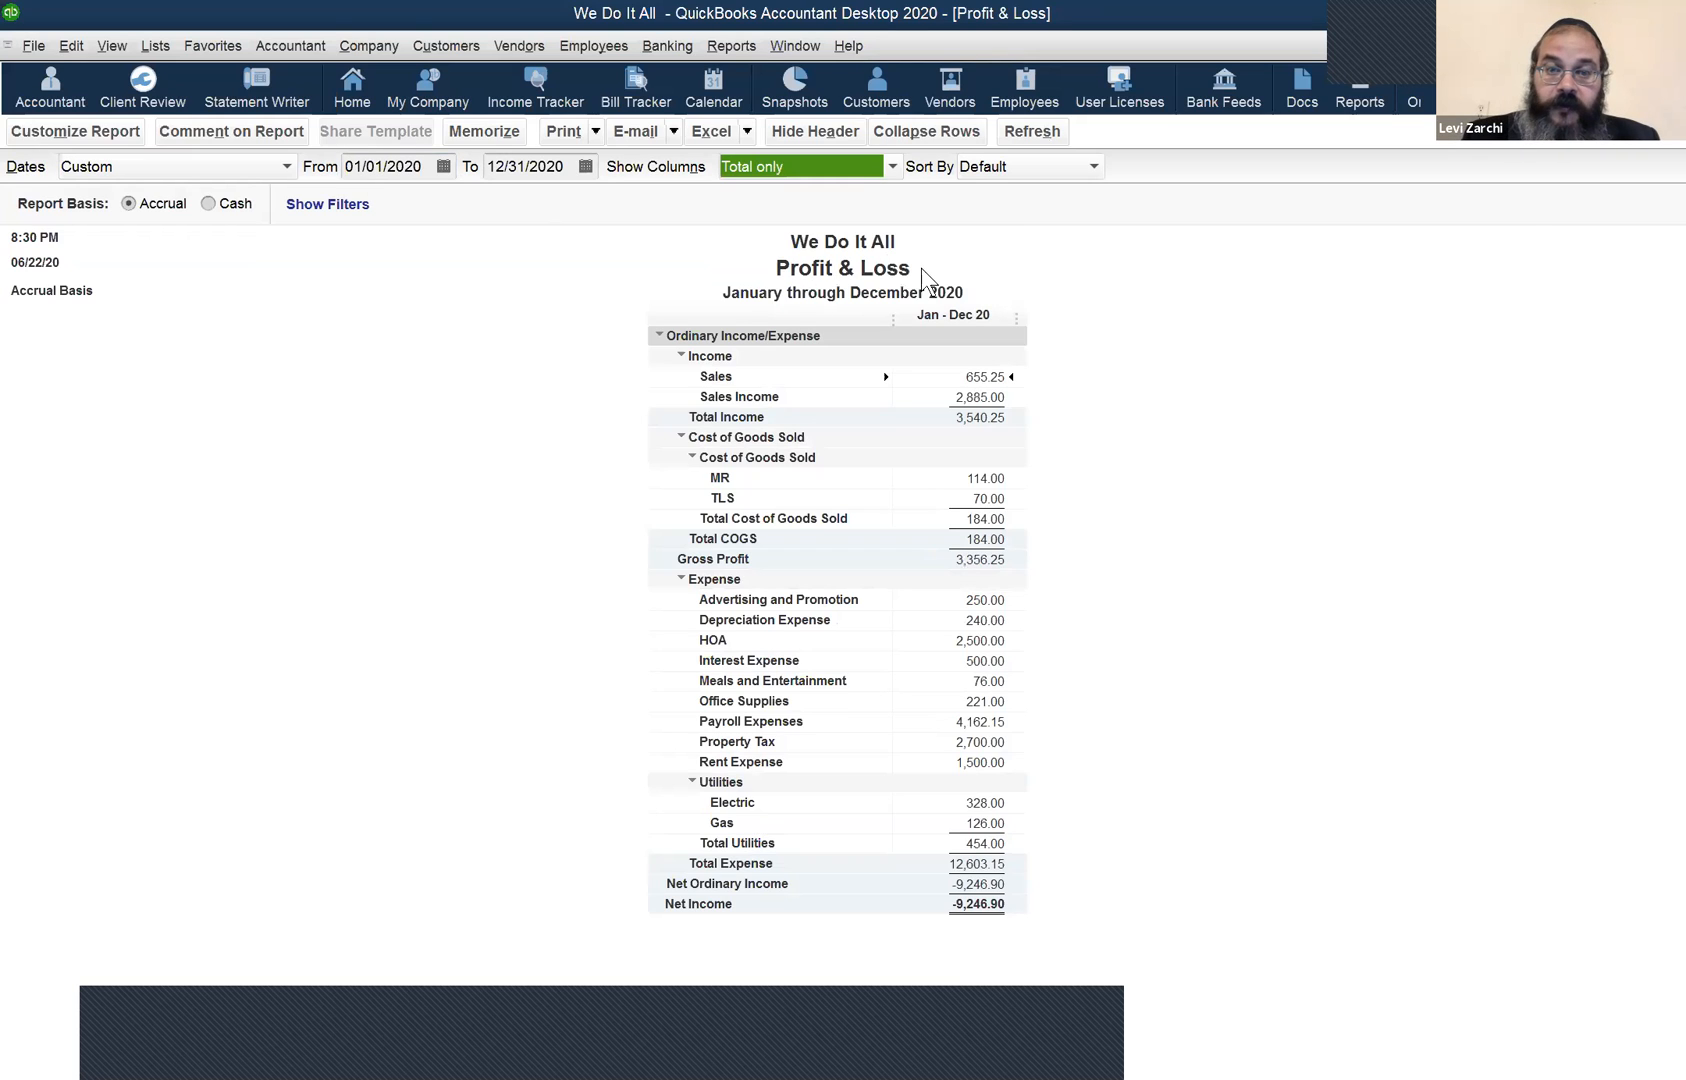
Switch back to the Statement of Cash Flows and limit it to 01/01/2020 through 12/31/2020.
click(795, 46)
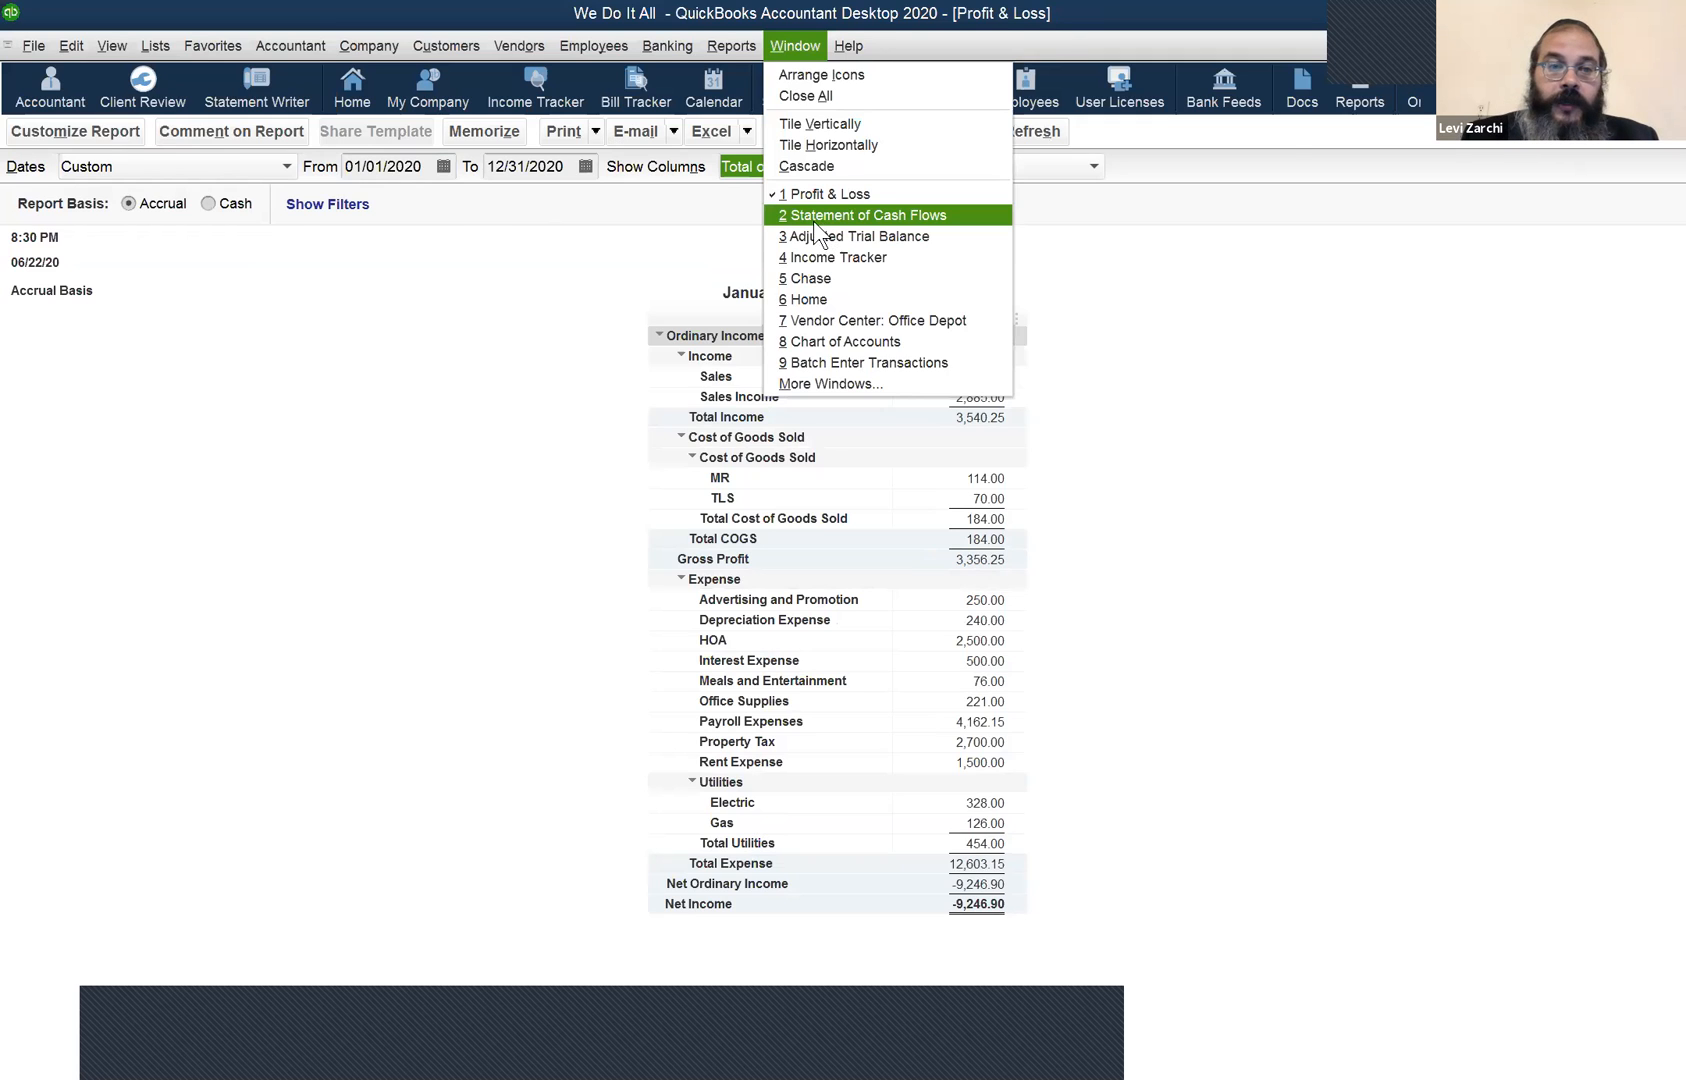
click(818, 228)
click(375, 166)
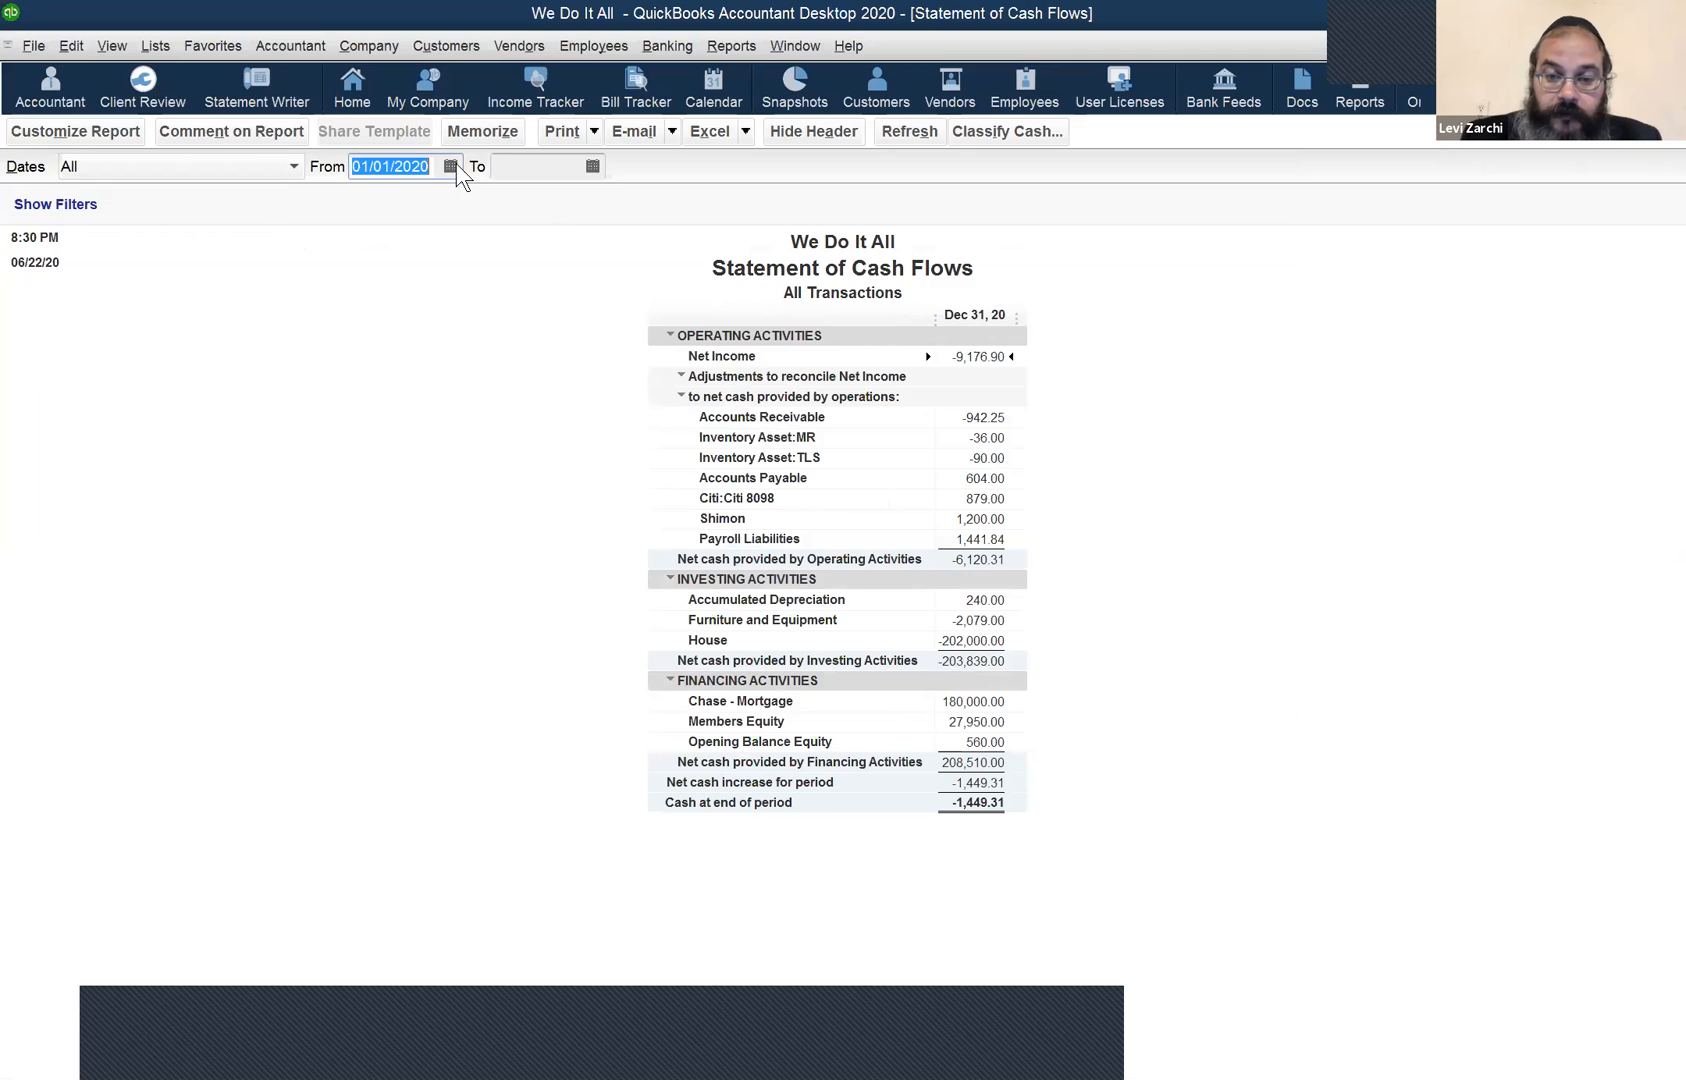
key(Return)
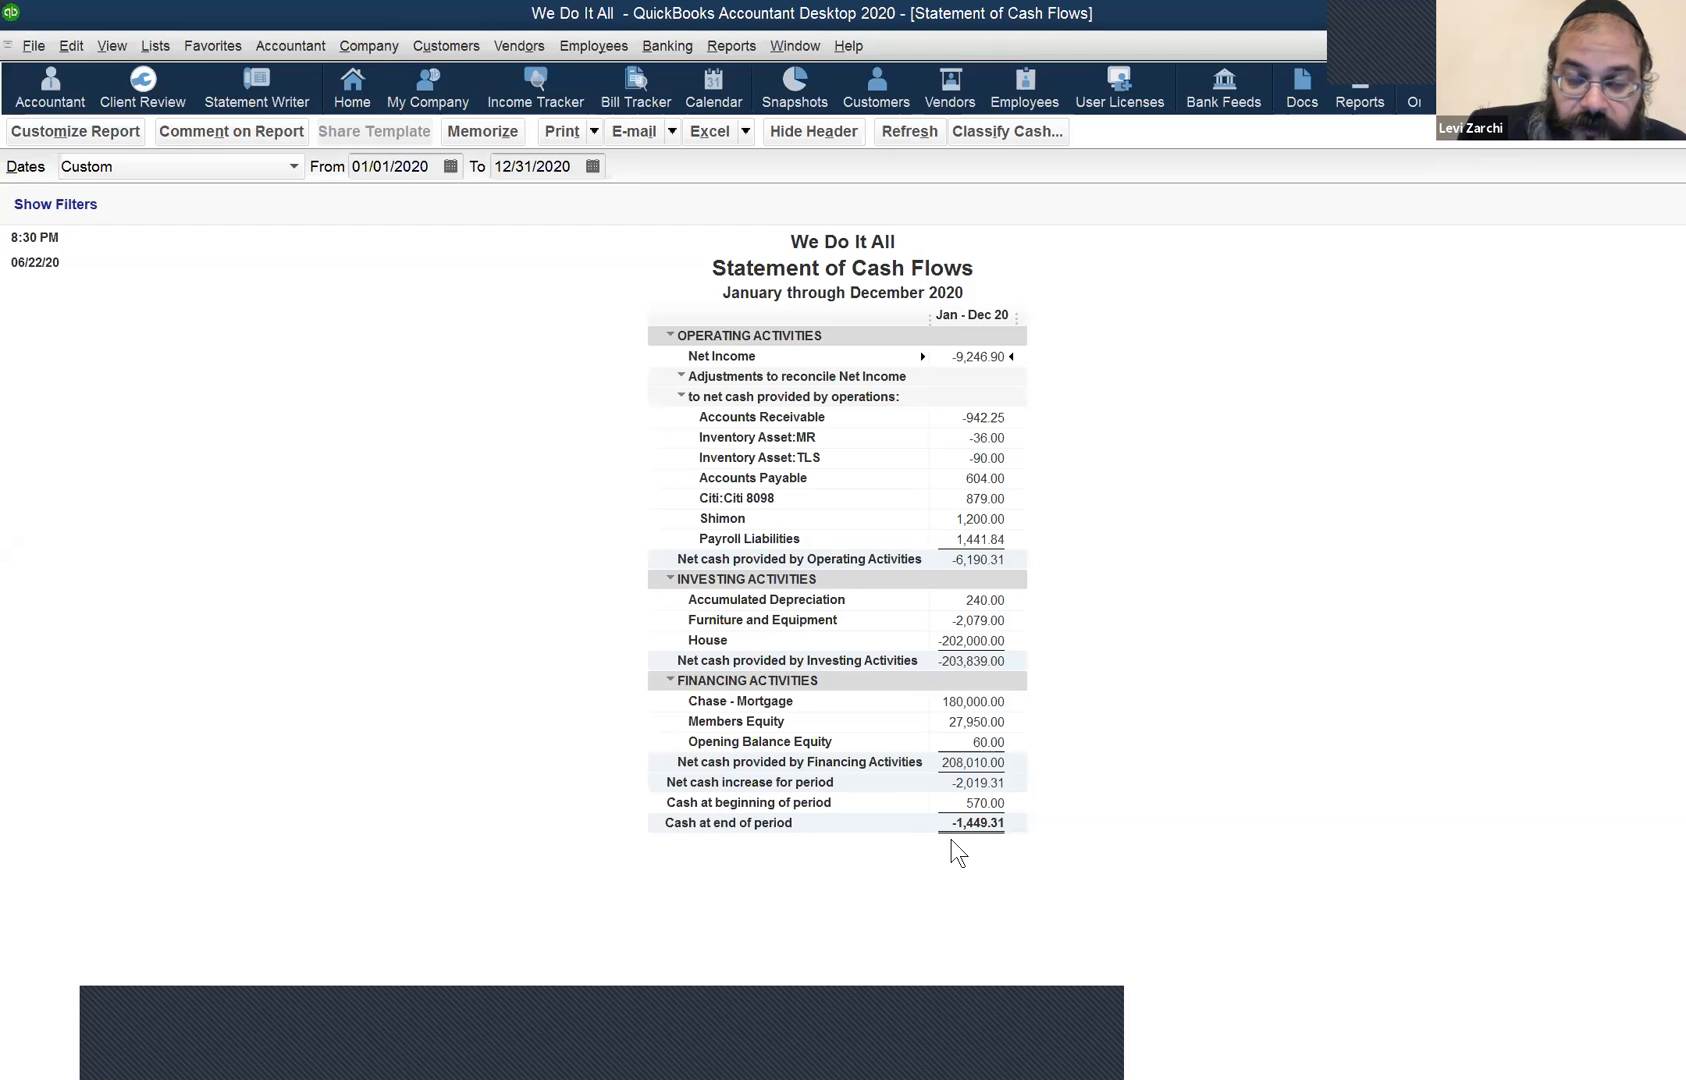
Switch to the Chase register and examine its payments, deposits and running balances from the 12/01/2019 transfer through paycheck 1012.
click(778, 43)
click(790, 15)
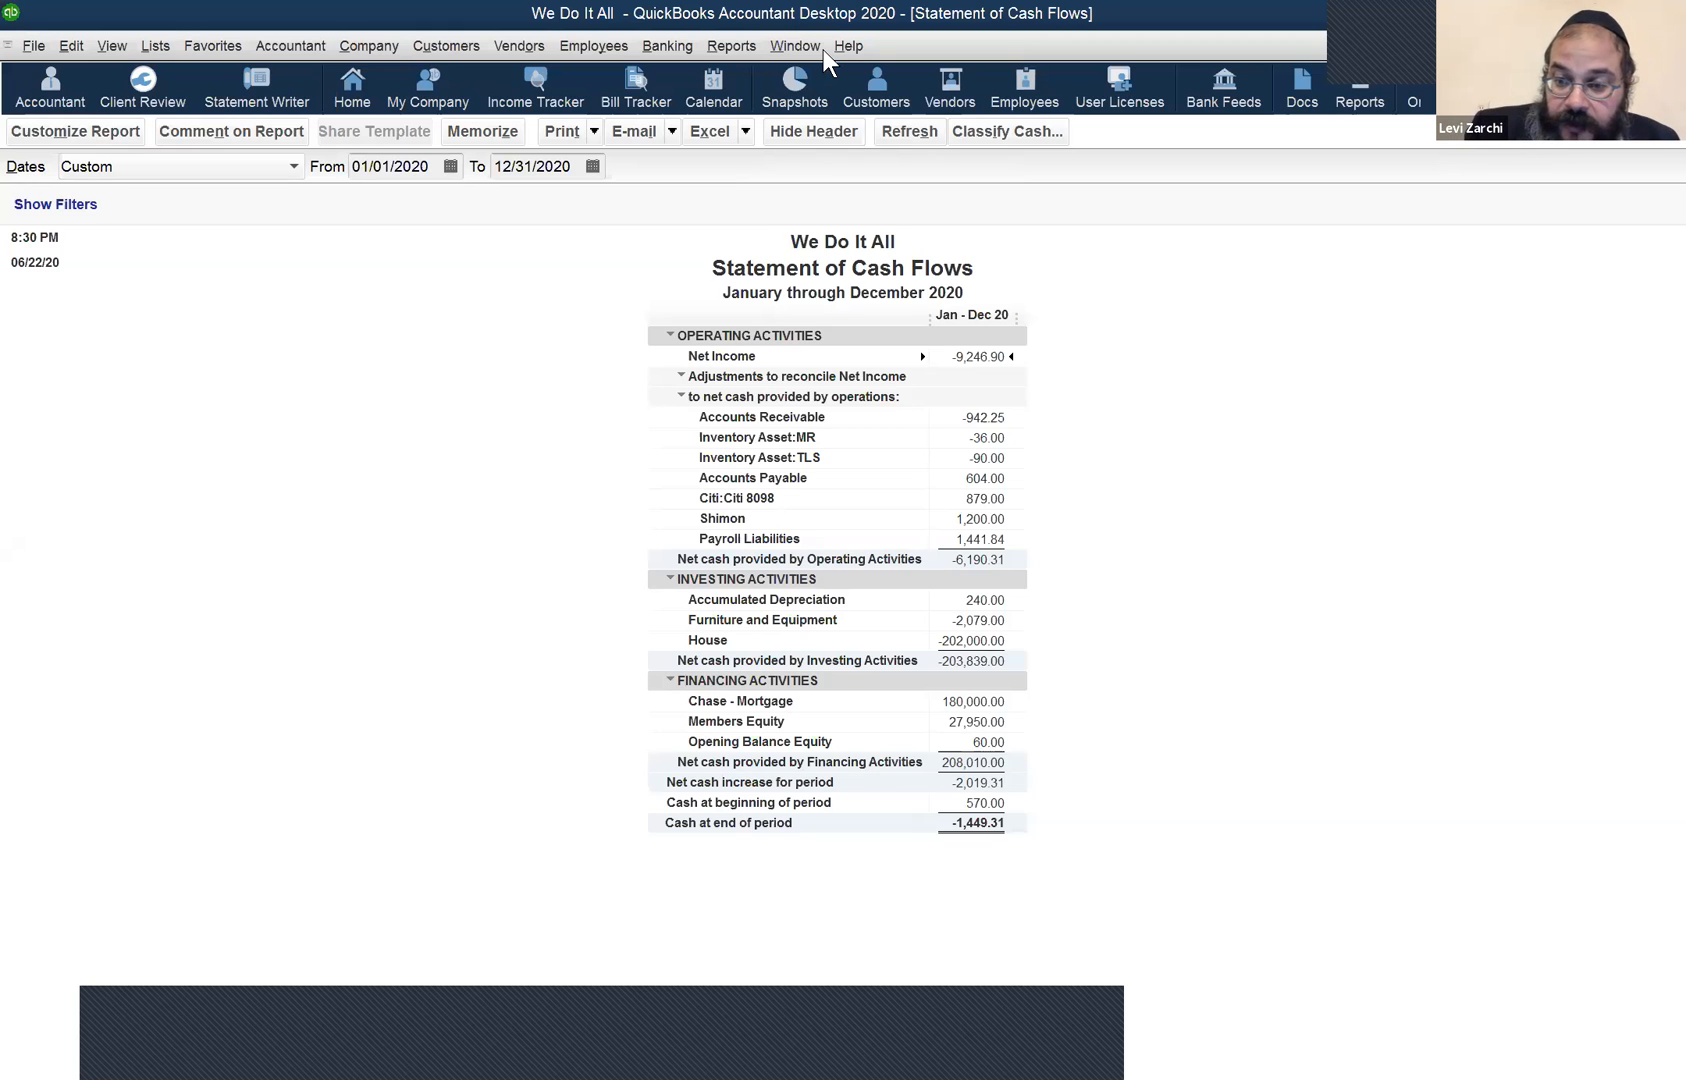
key(Escape)
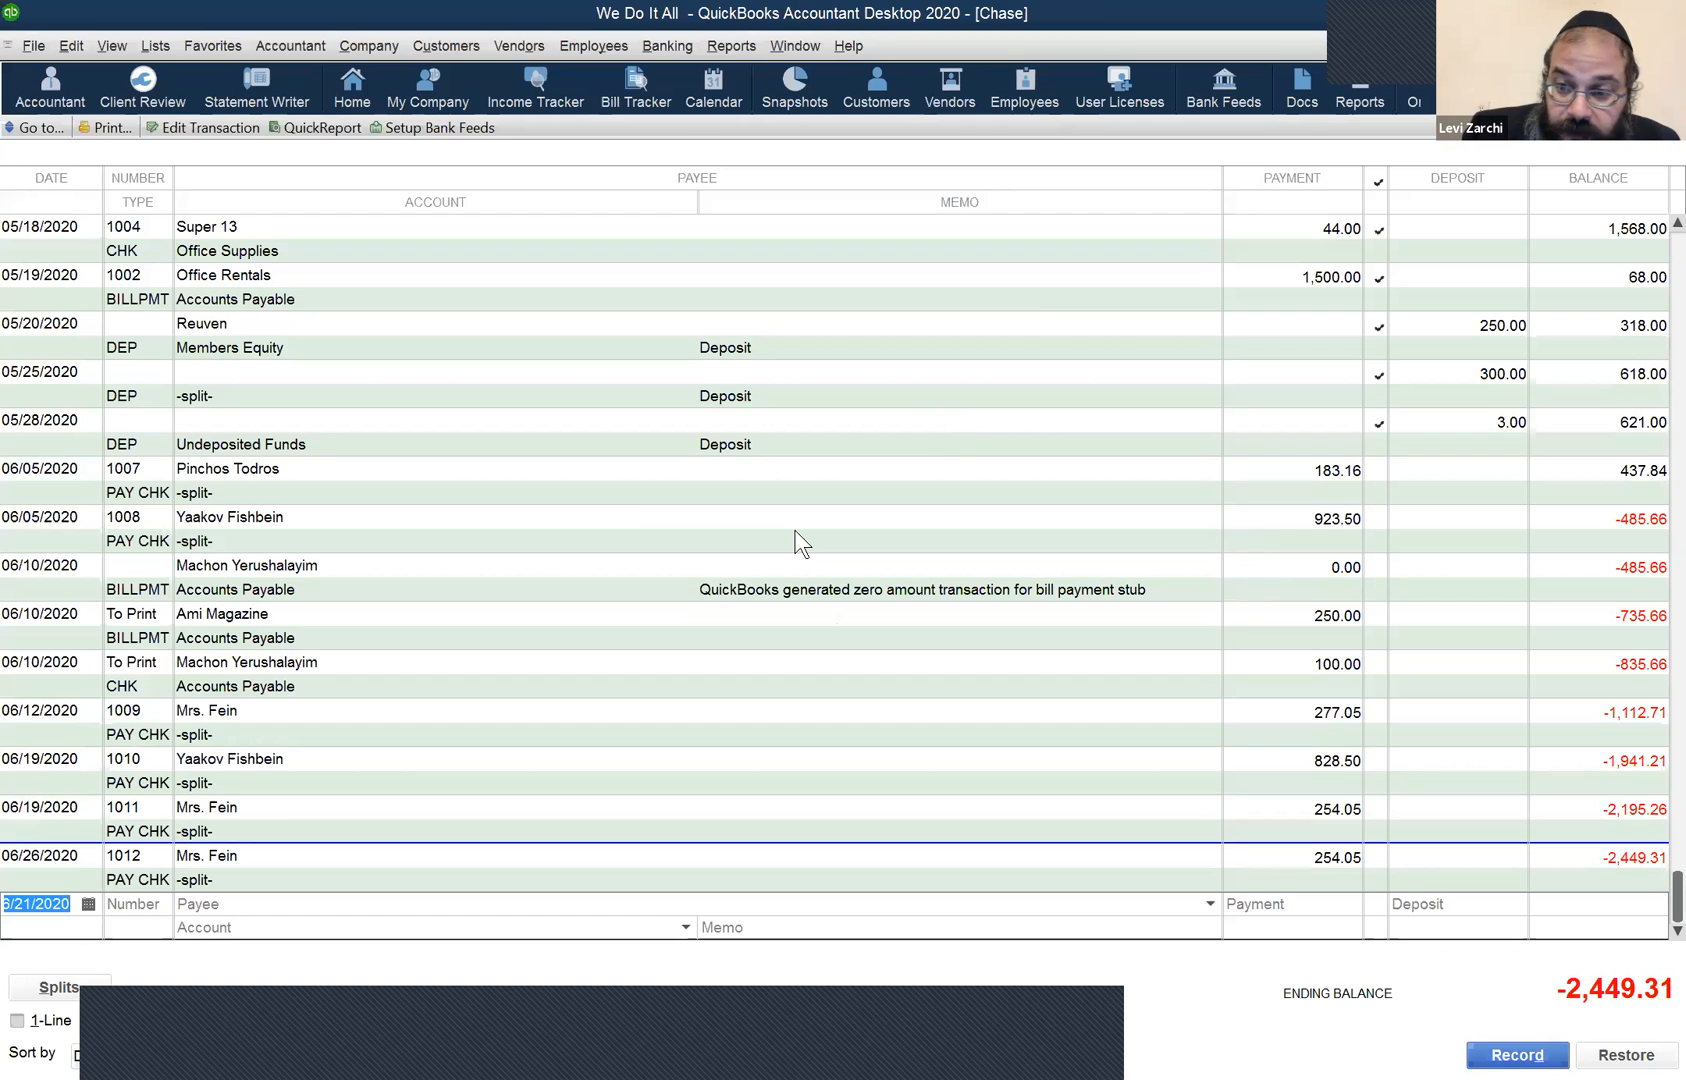
click(584, 856)
scroll(767, 476, up, 1)
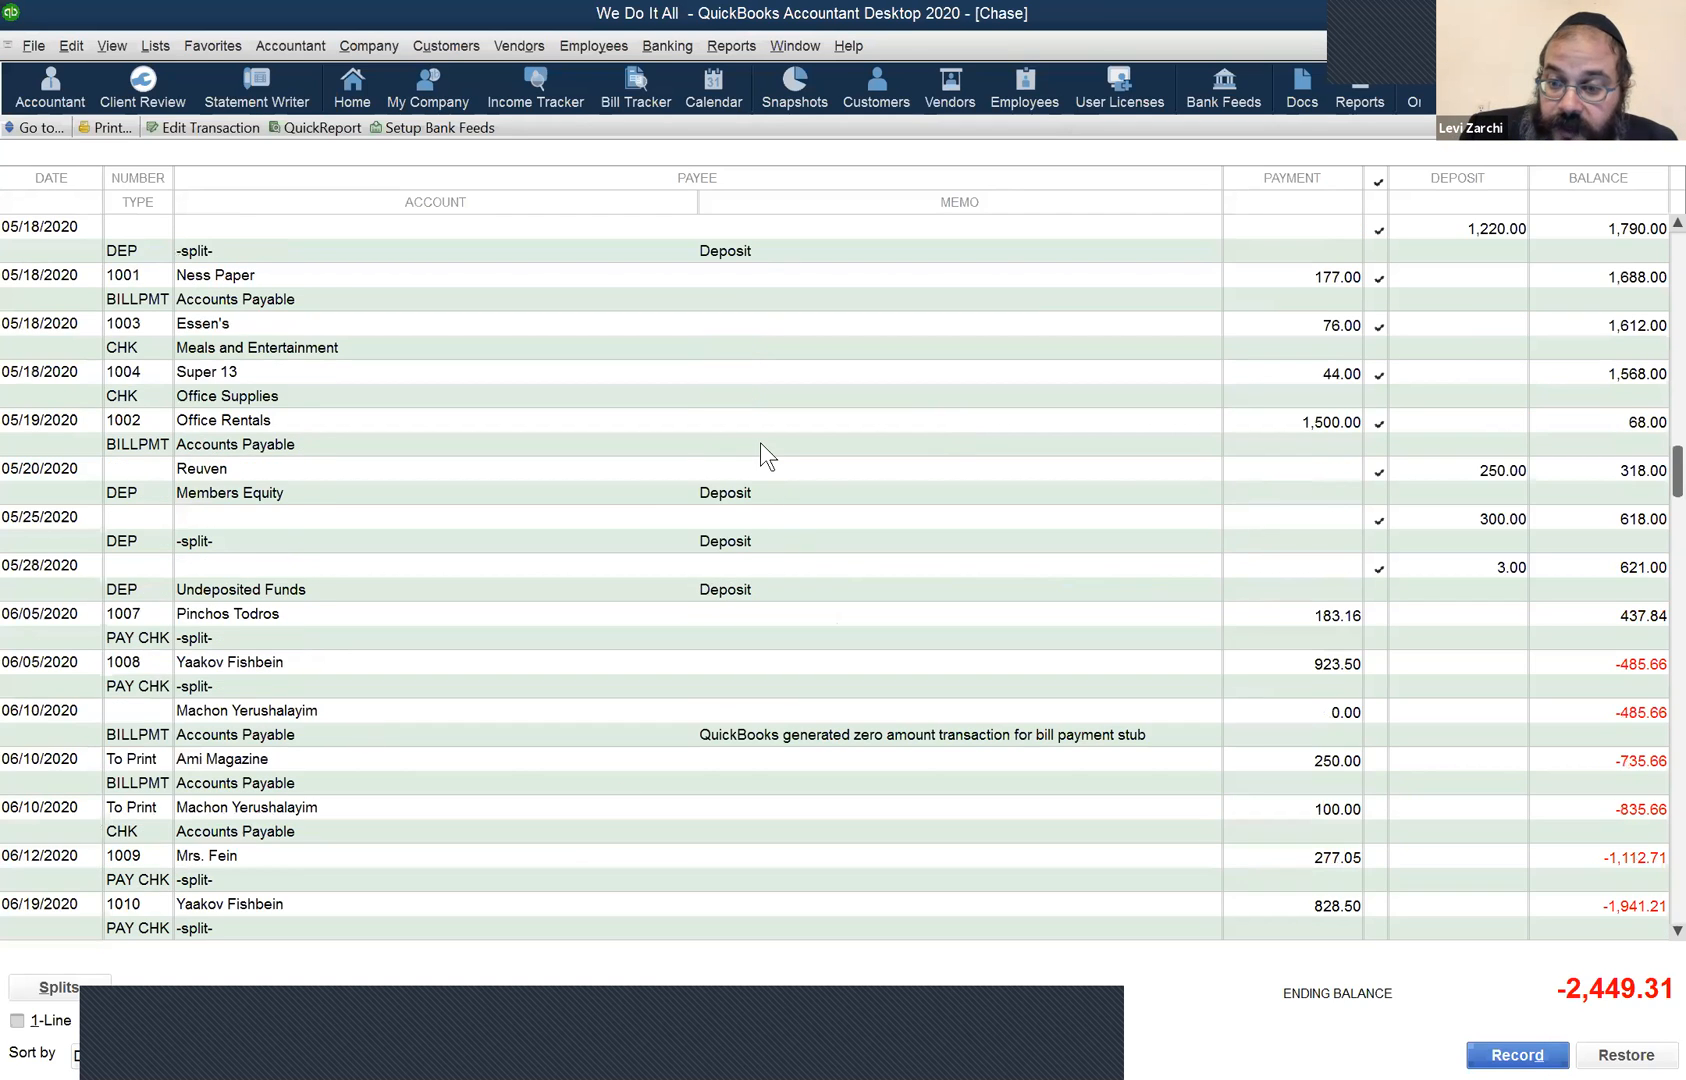
scroll(724, 495, down, 1)
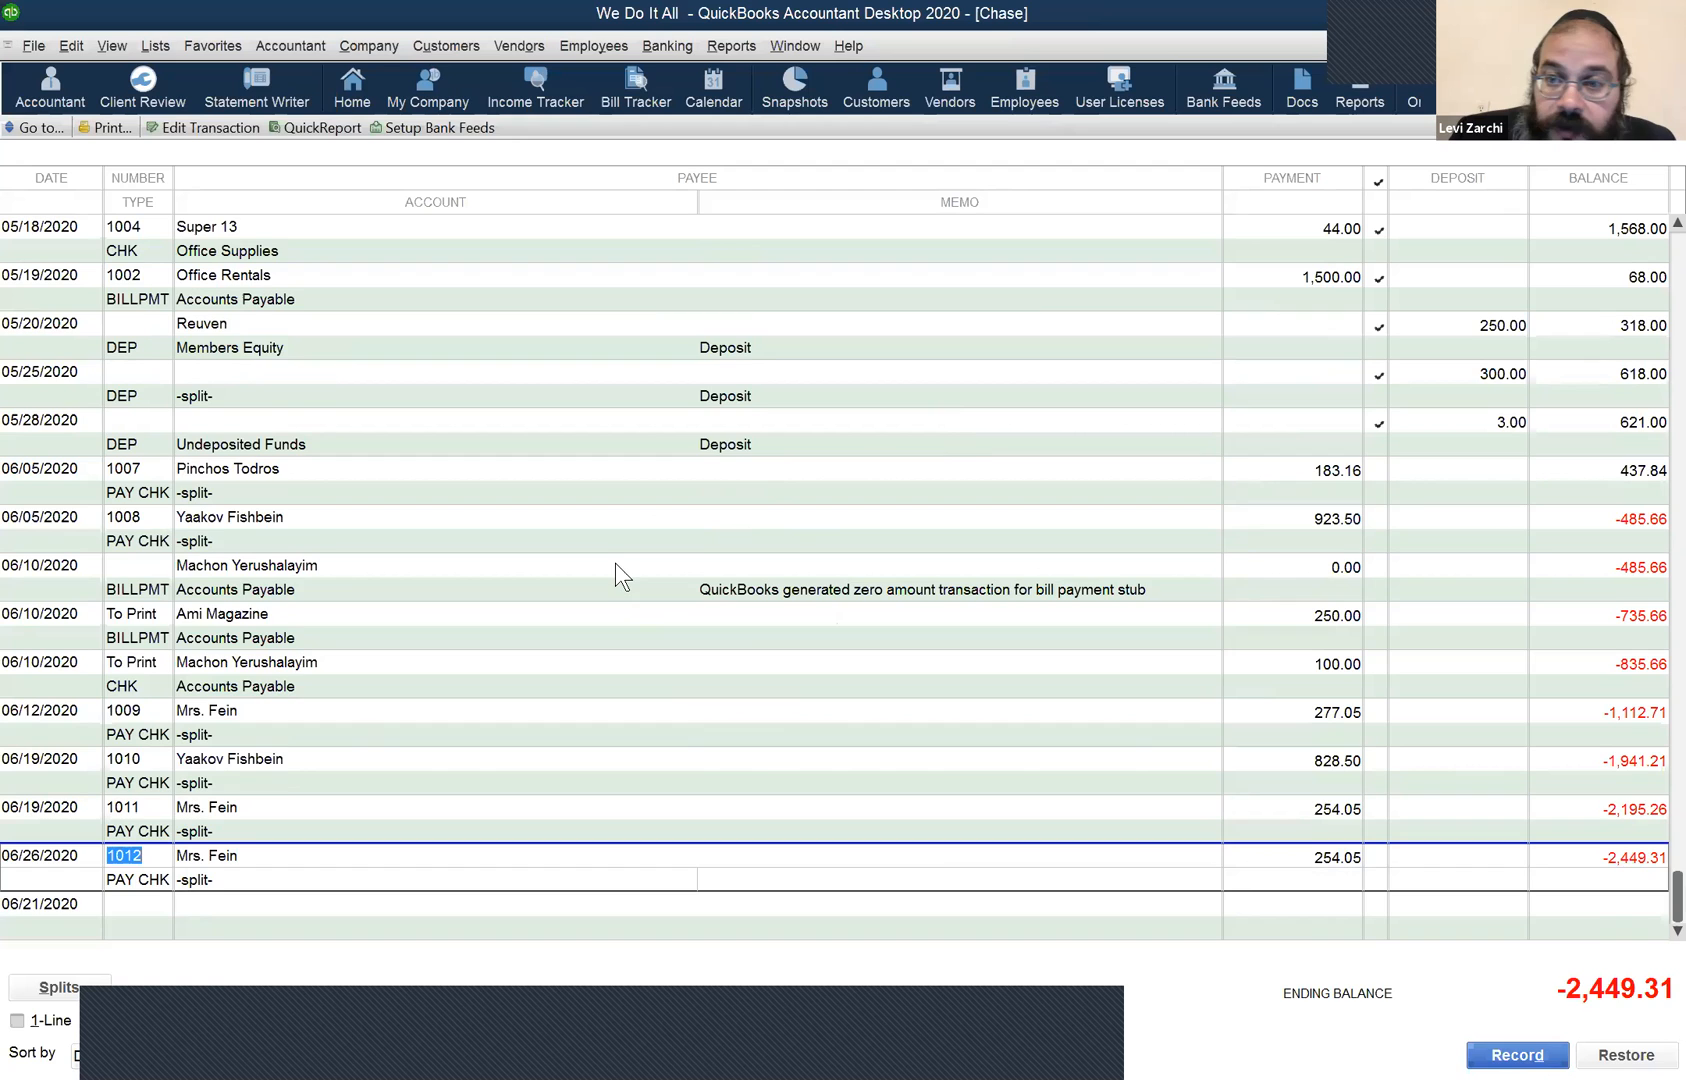
scroll(595, 560, up, 1)
scroll(603, 941, up, 1)
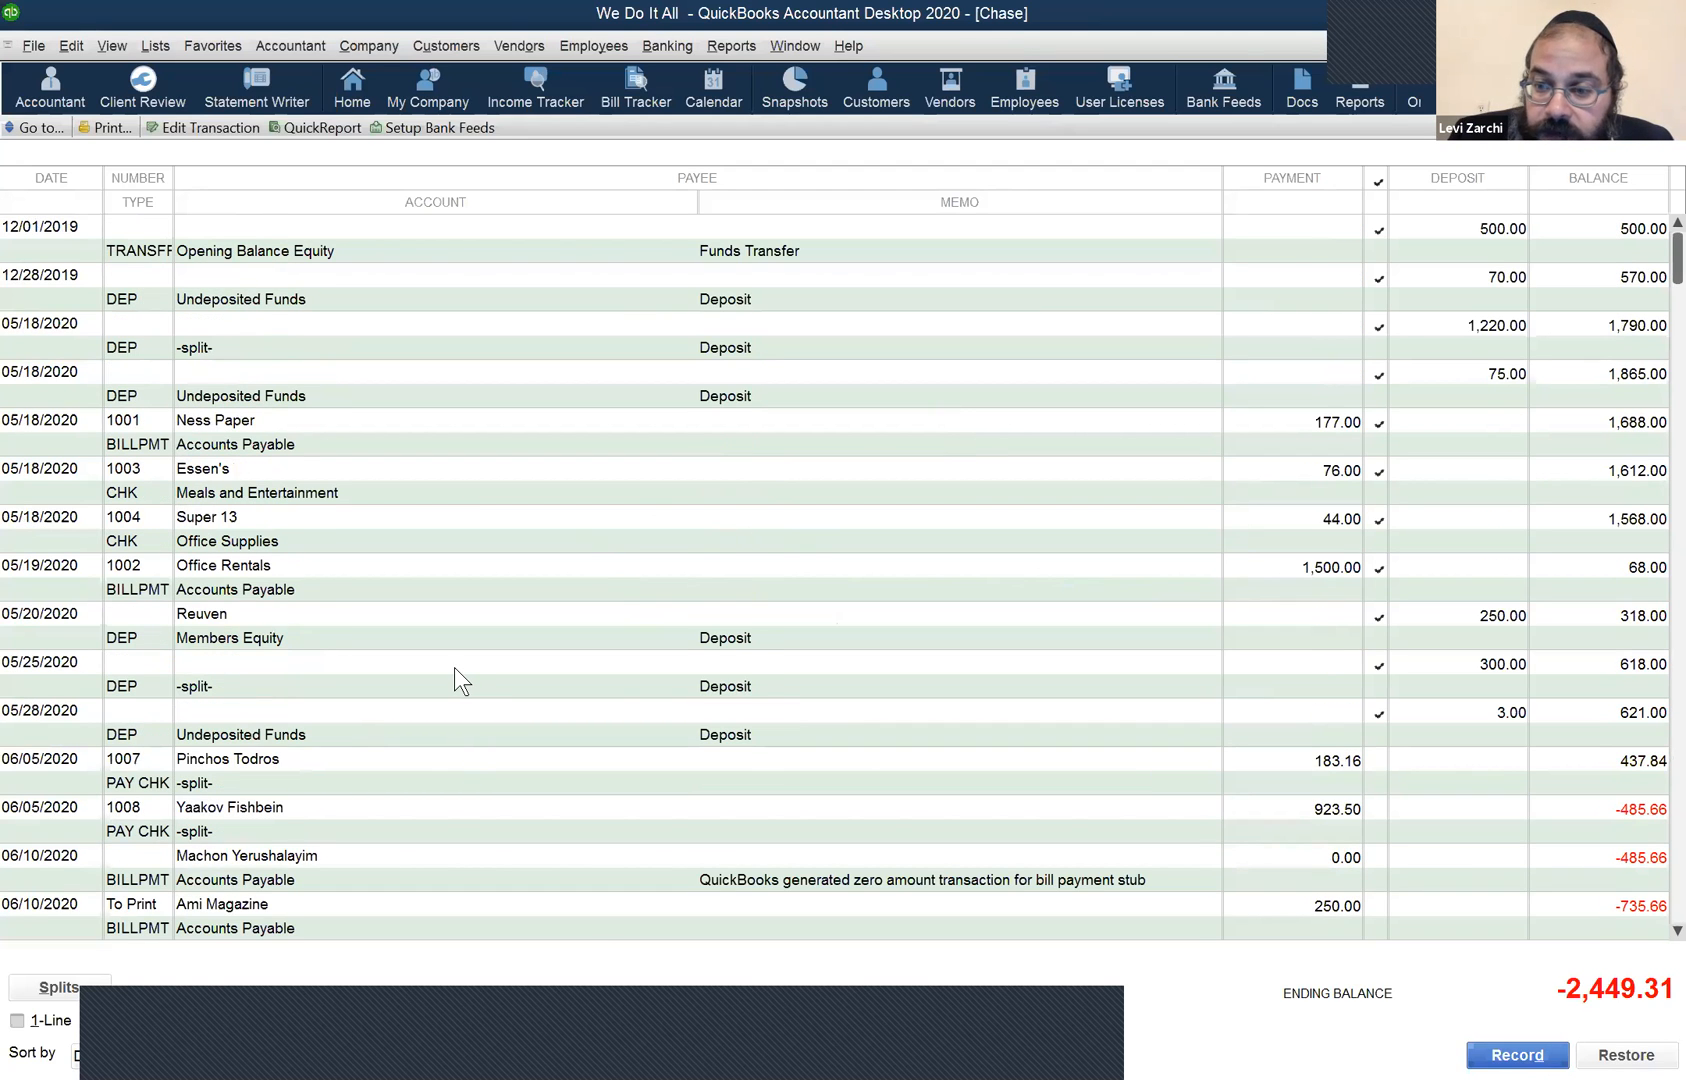
scroll(454, 666, down, 2)
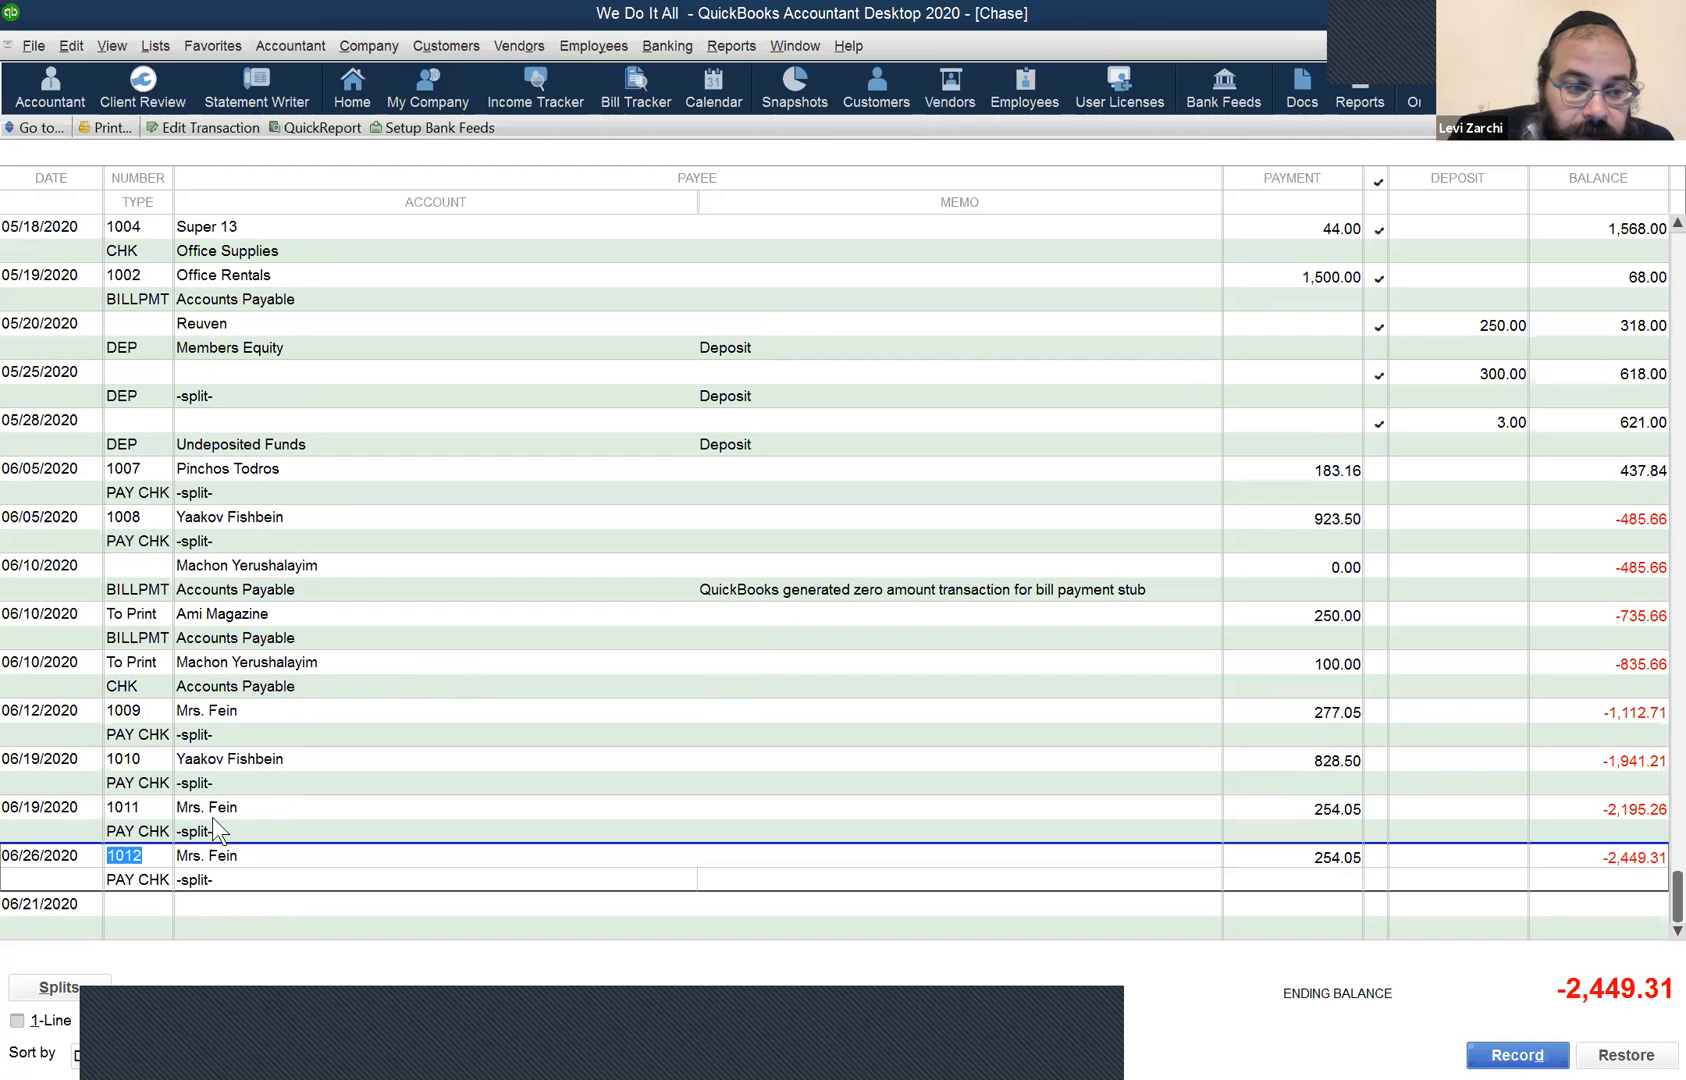
Check the customer payments awaiting deposit to Chase in Make Deposits, leaving without recording a deposit.
click(250, 903)
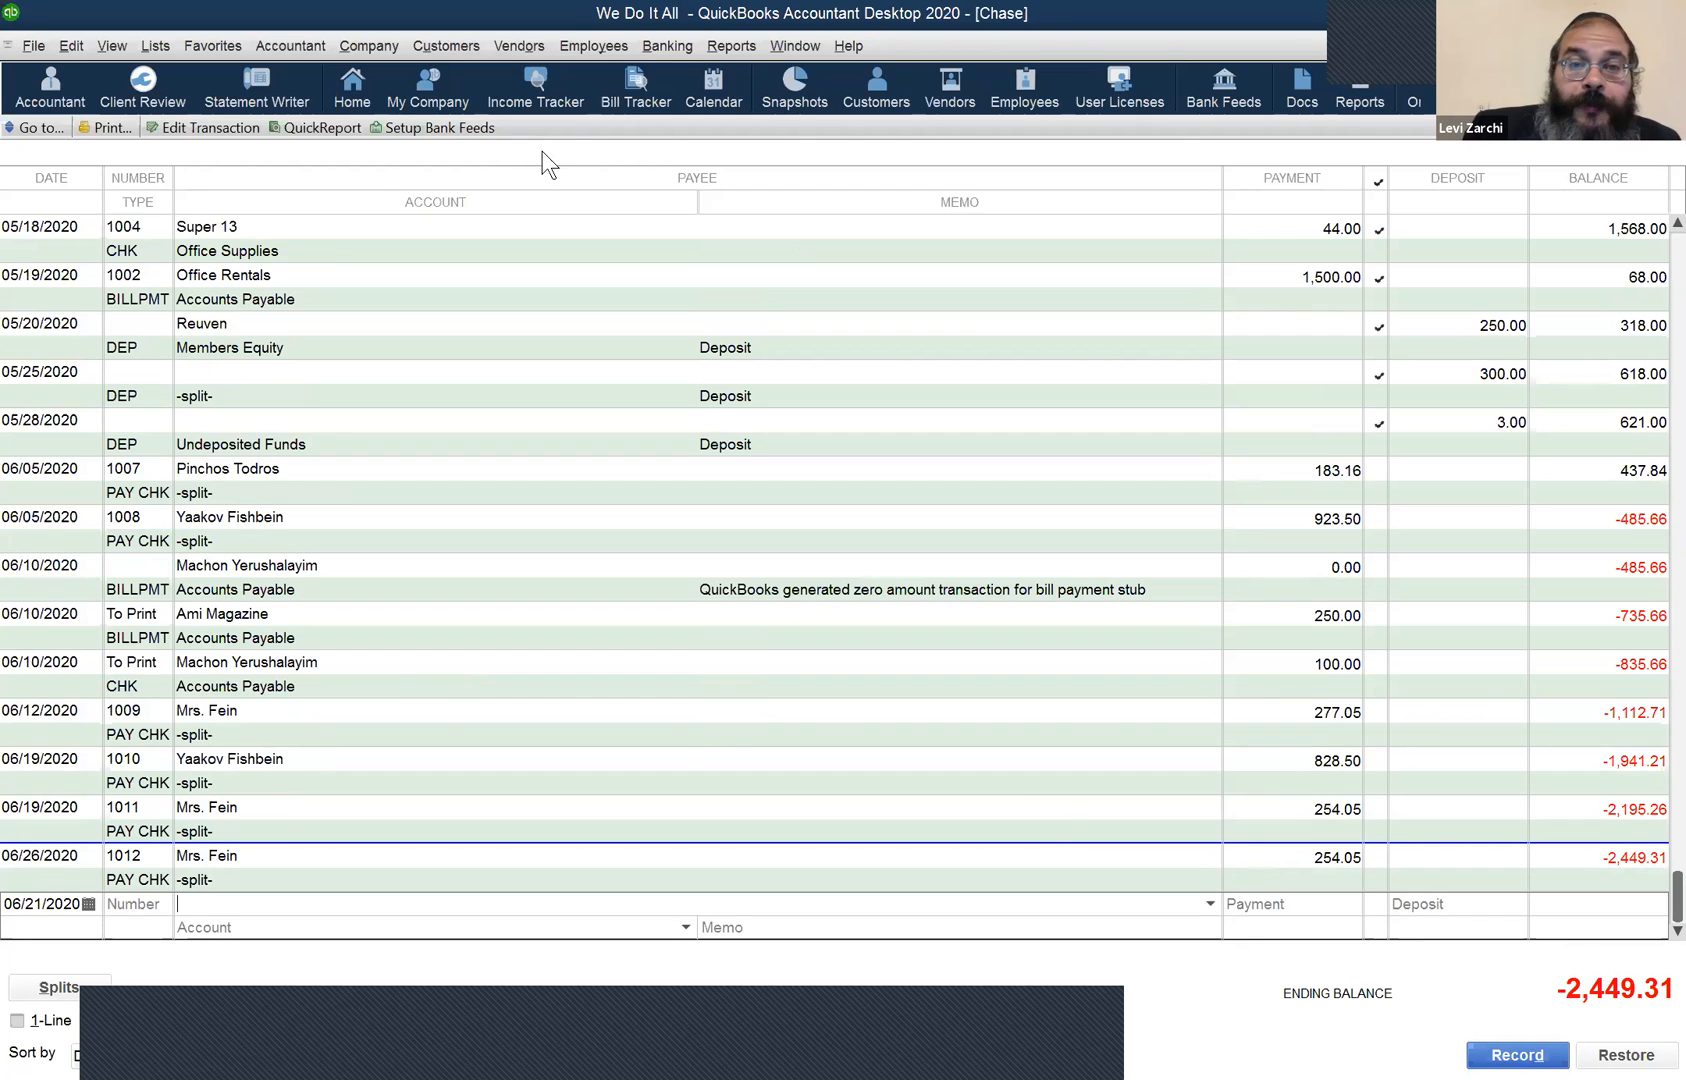
click(674, 45)
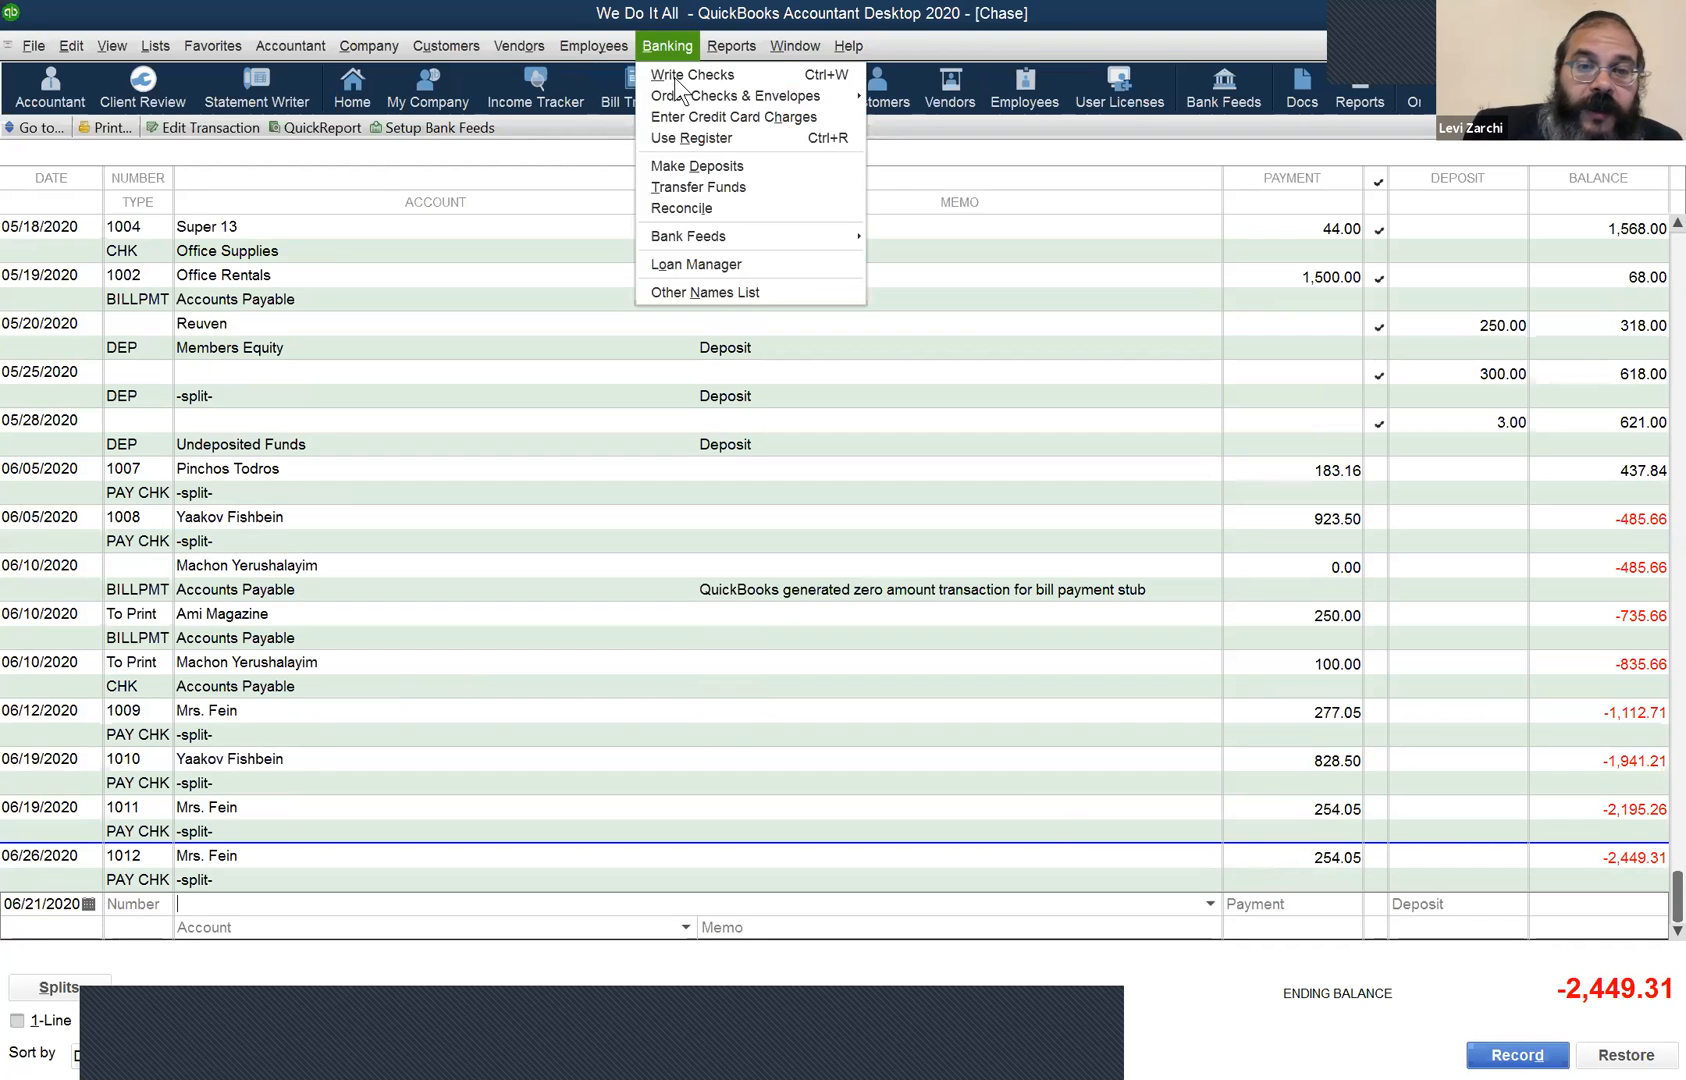
click(697, 167)
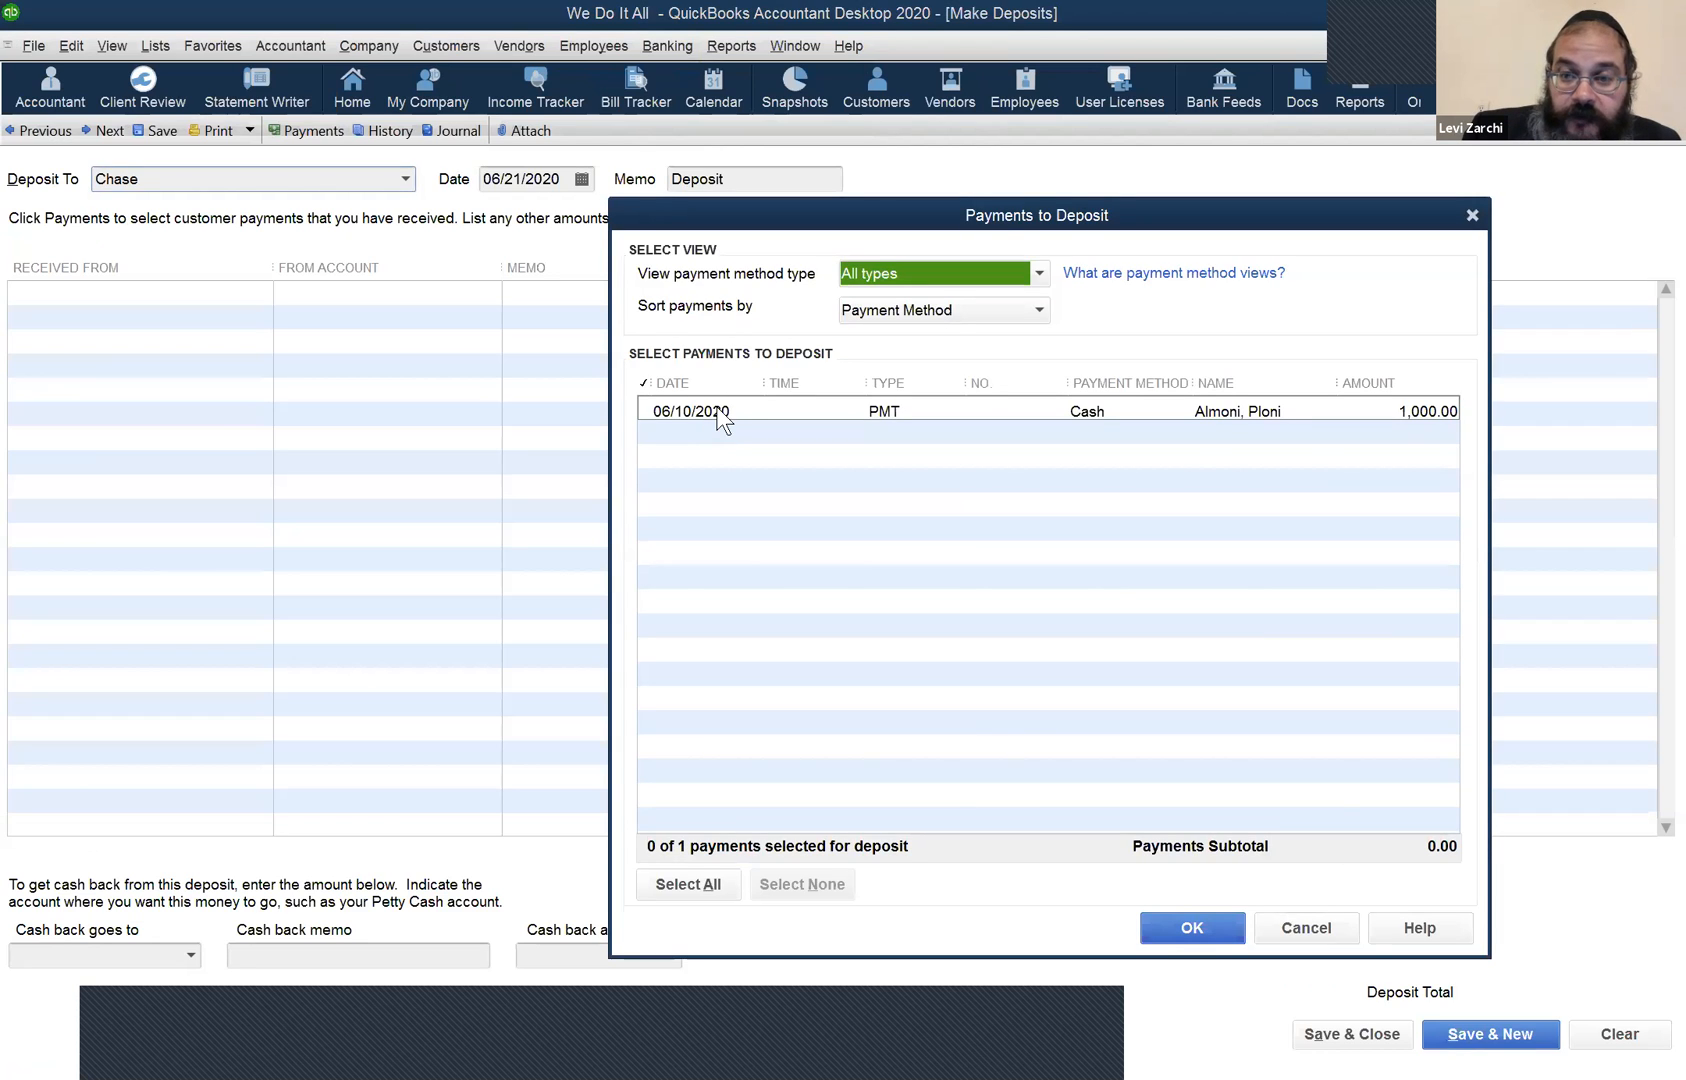
click(1333, 929)
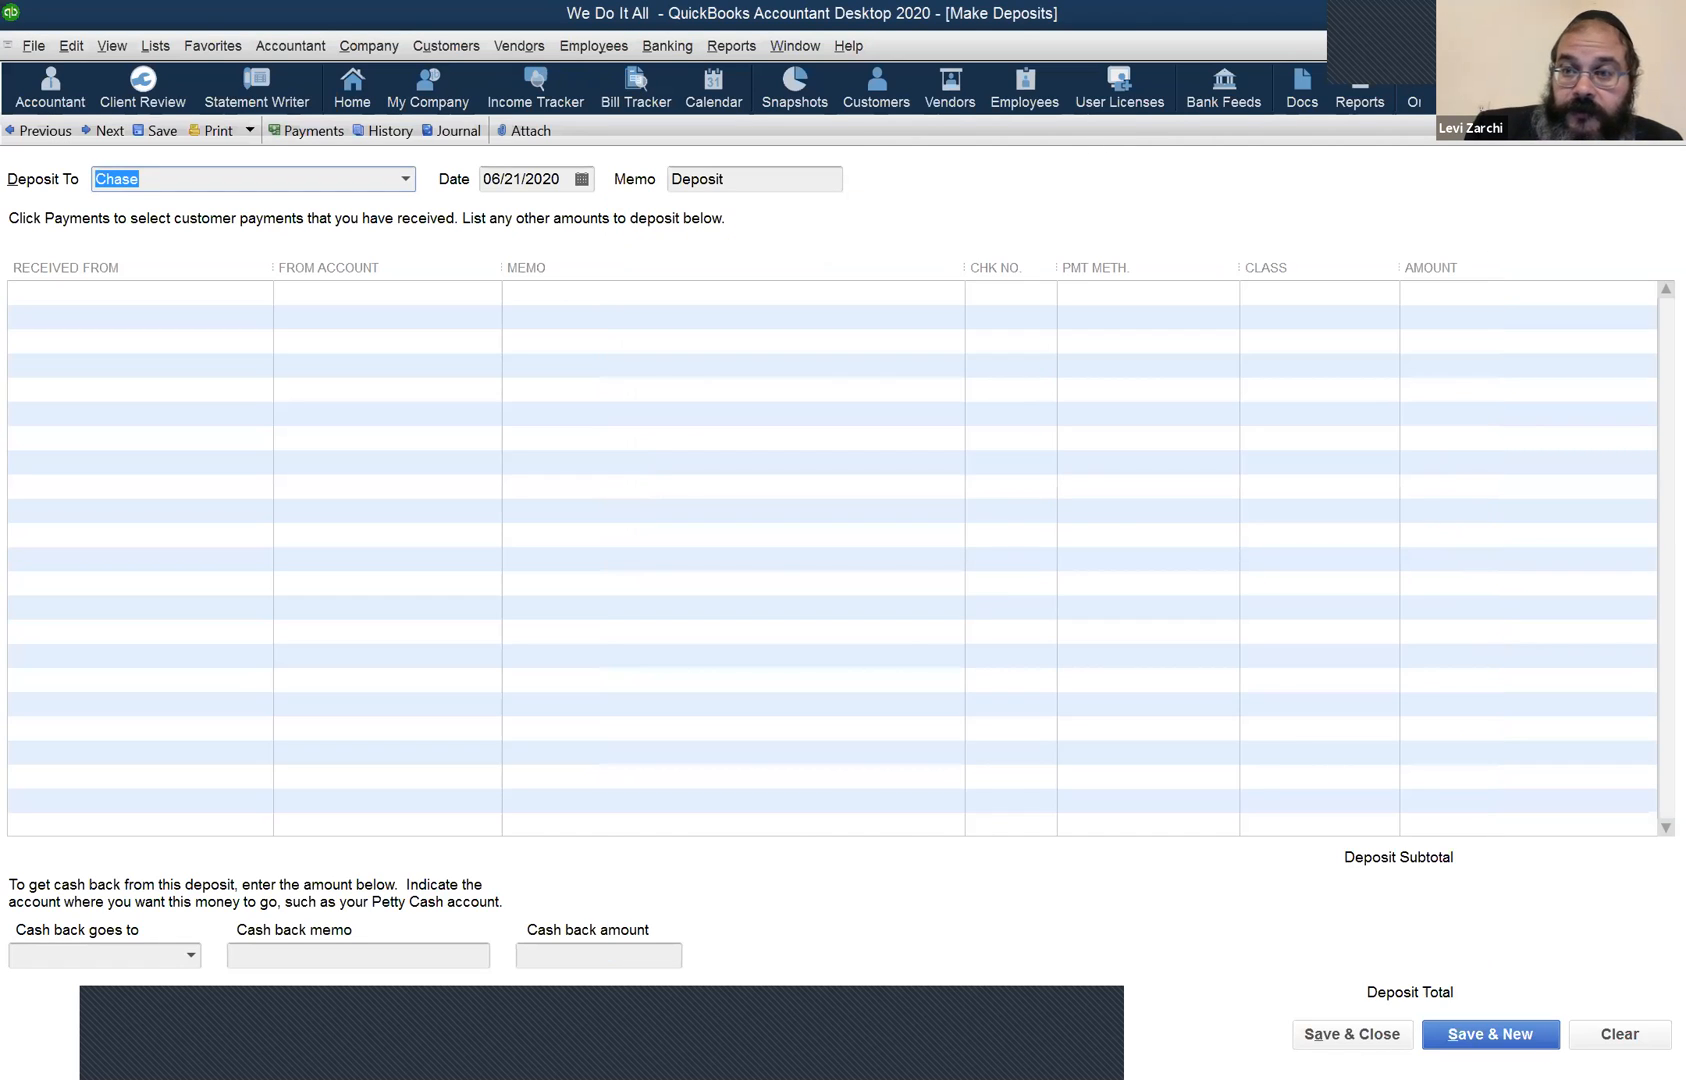
key(Escape)
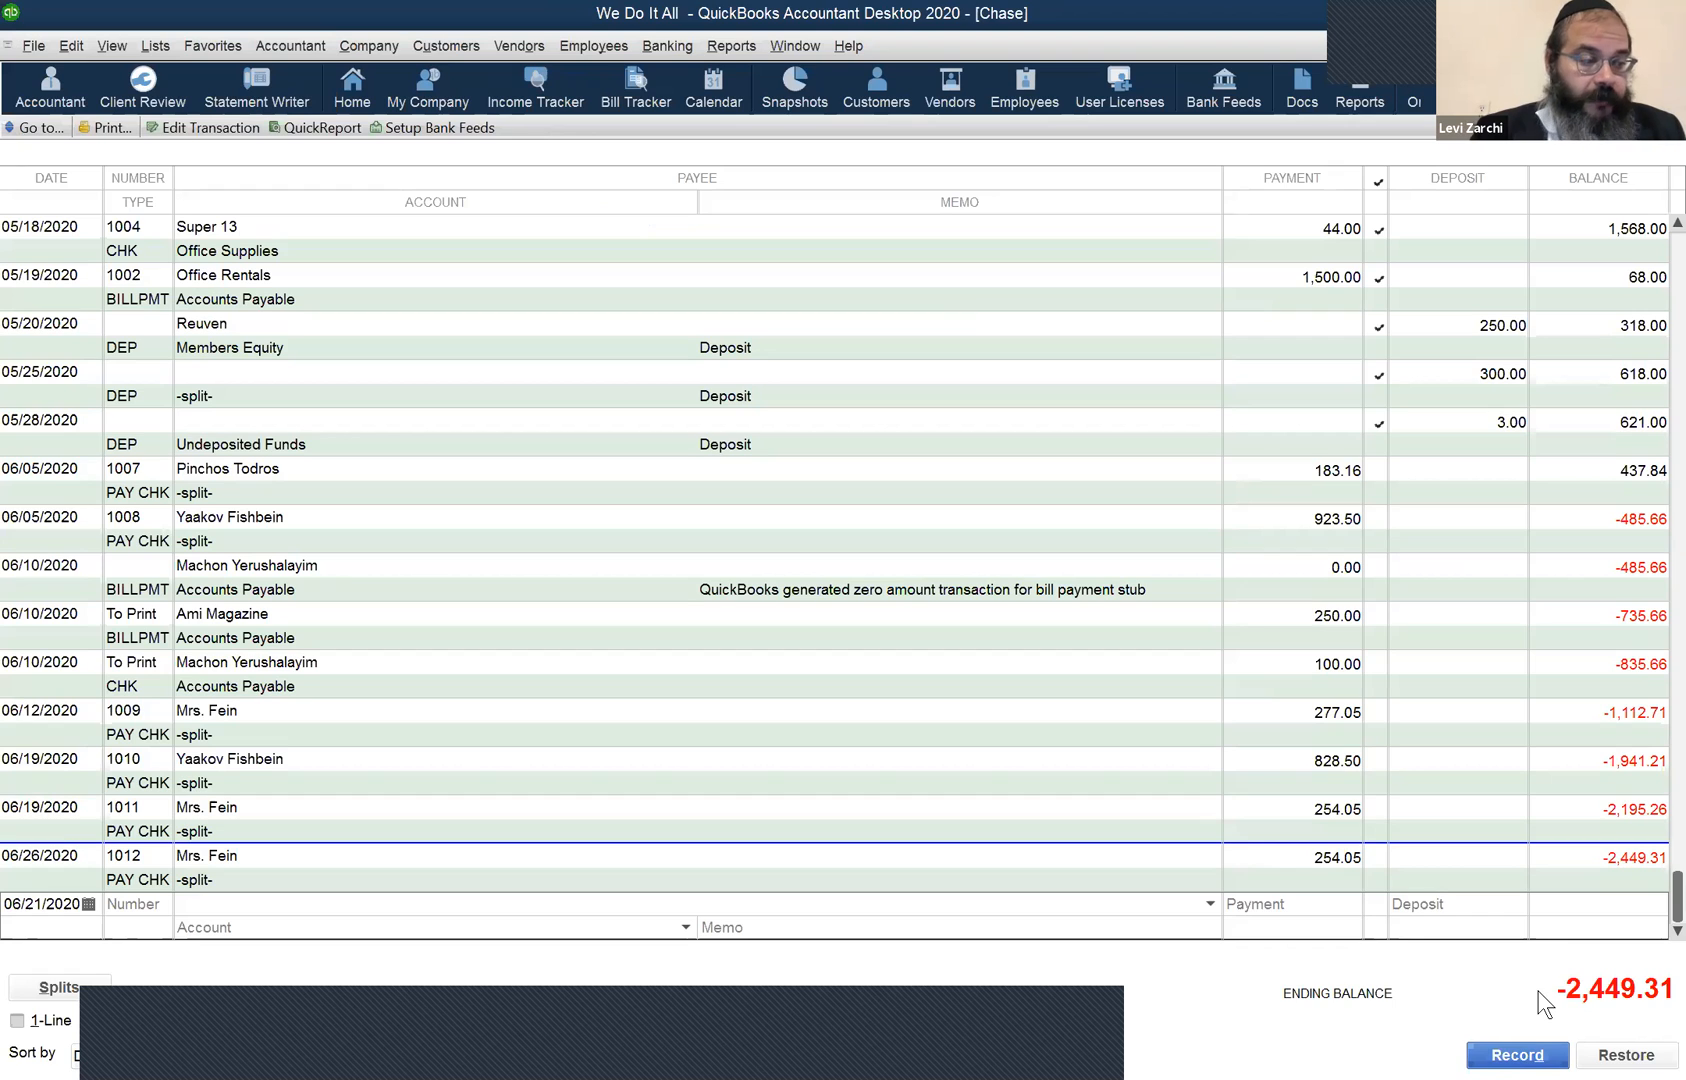
Return to the Statement of Cash Flows for calendar year 2020, and close all open windows after reviewing it.
click(793, 46)
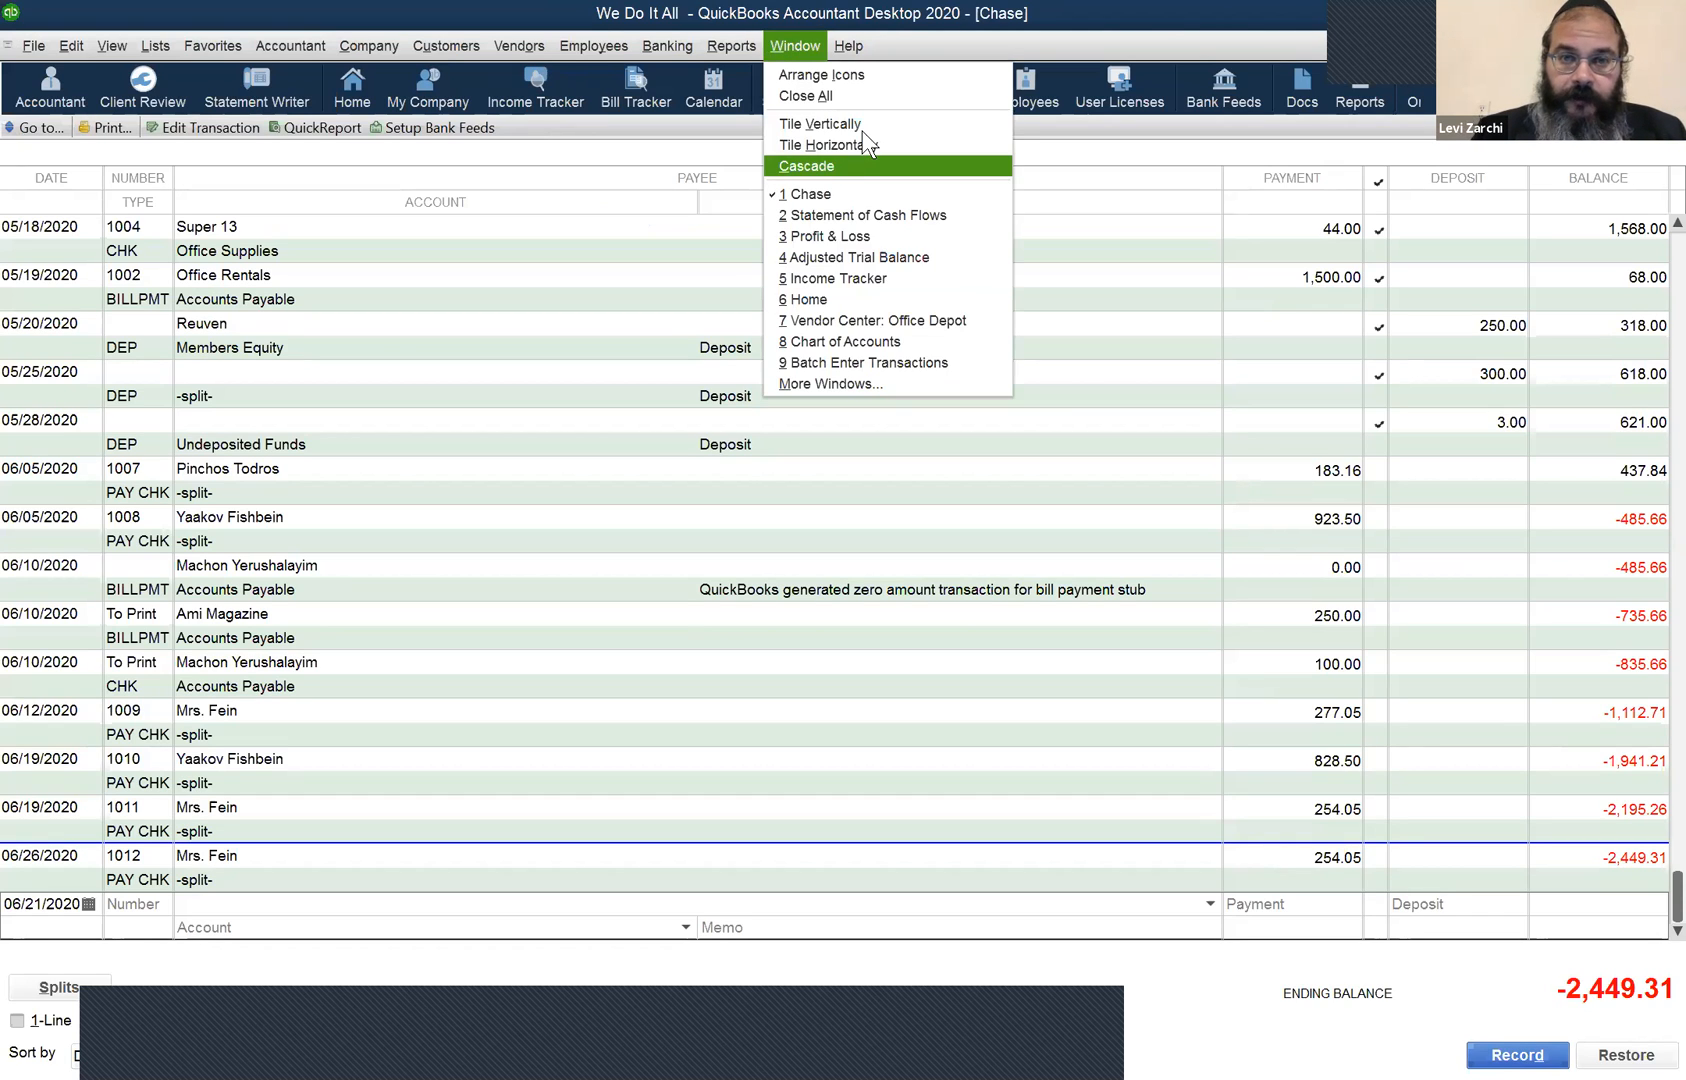
click(870, 216)
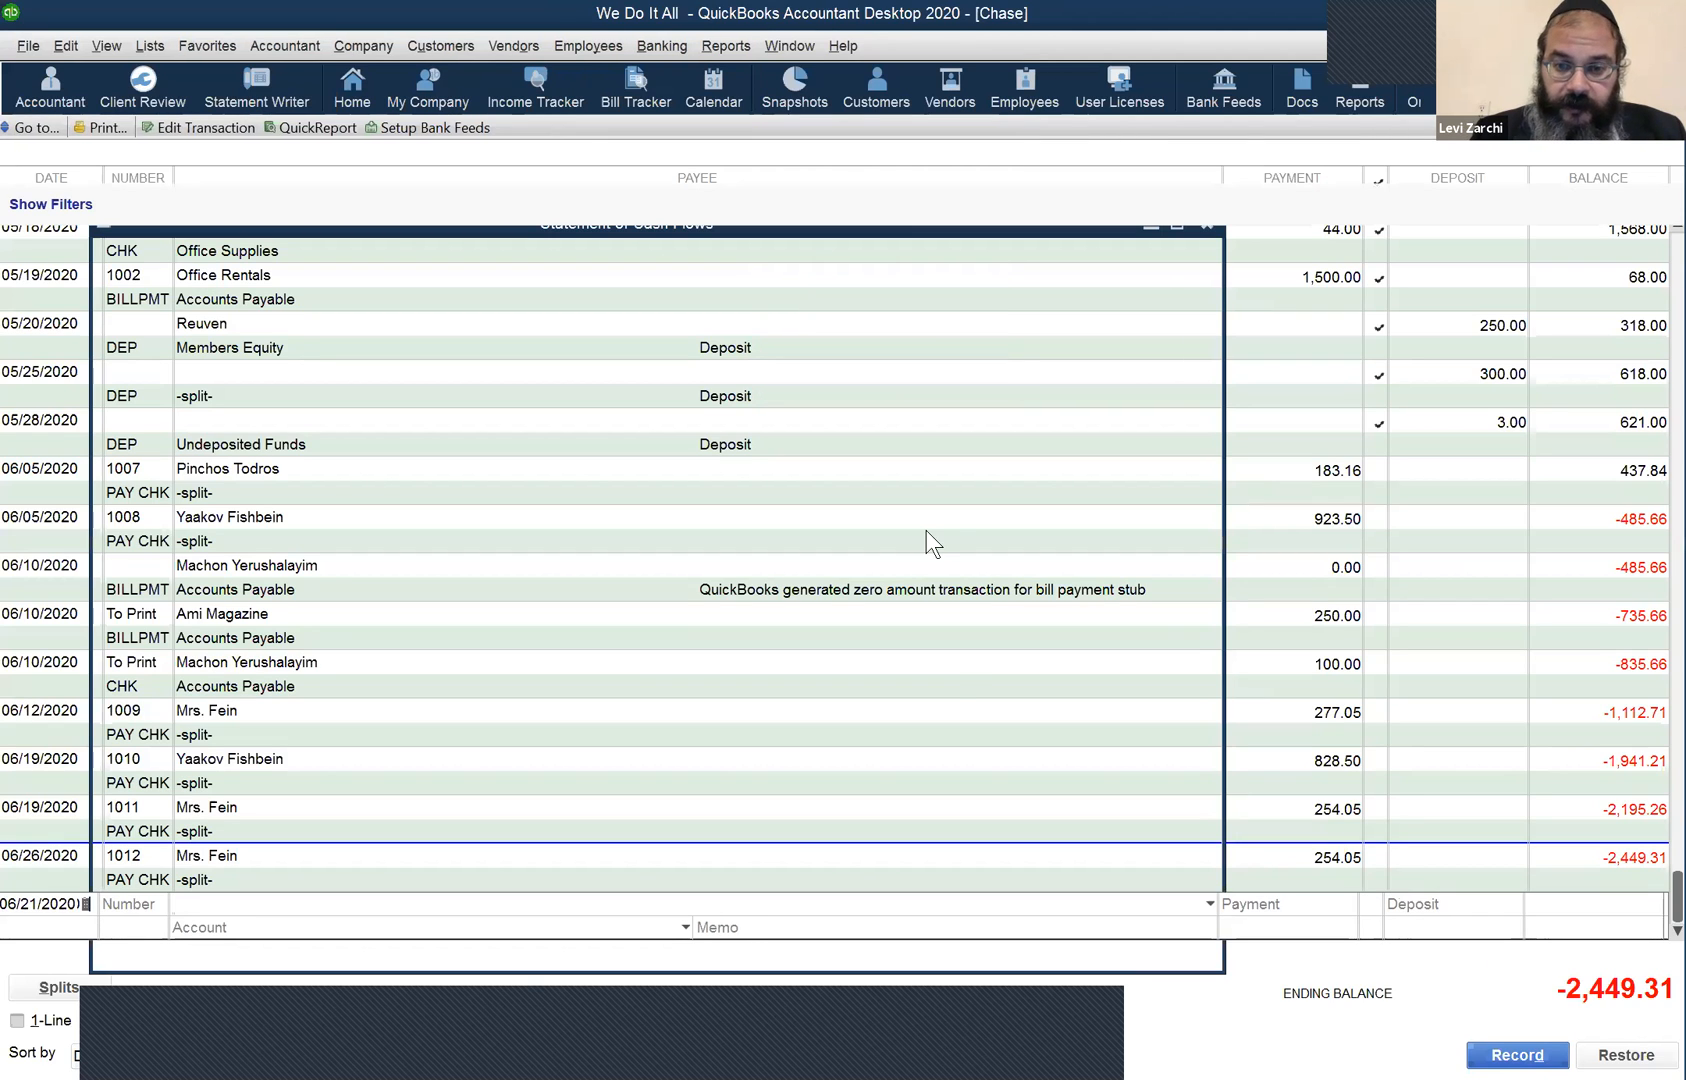
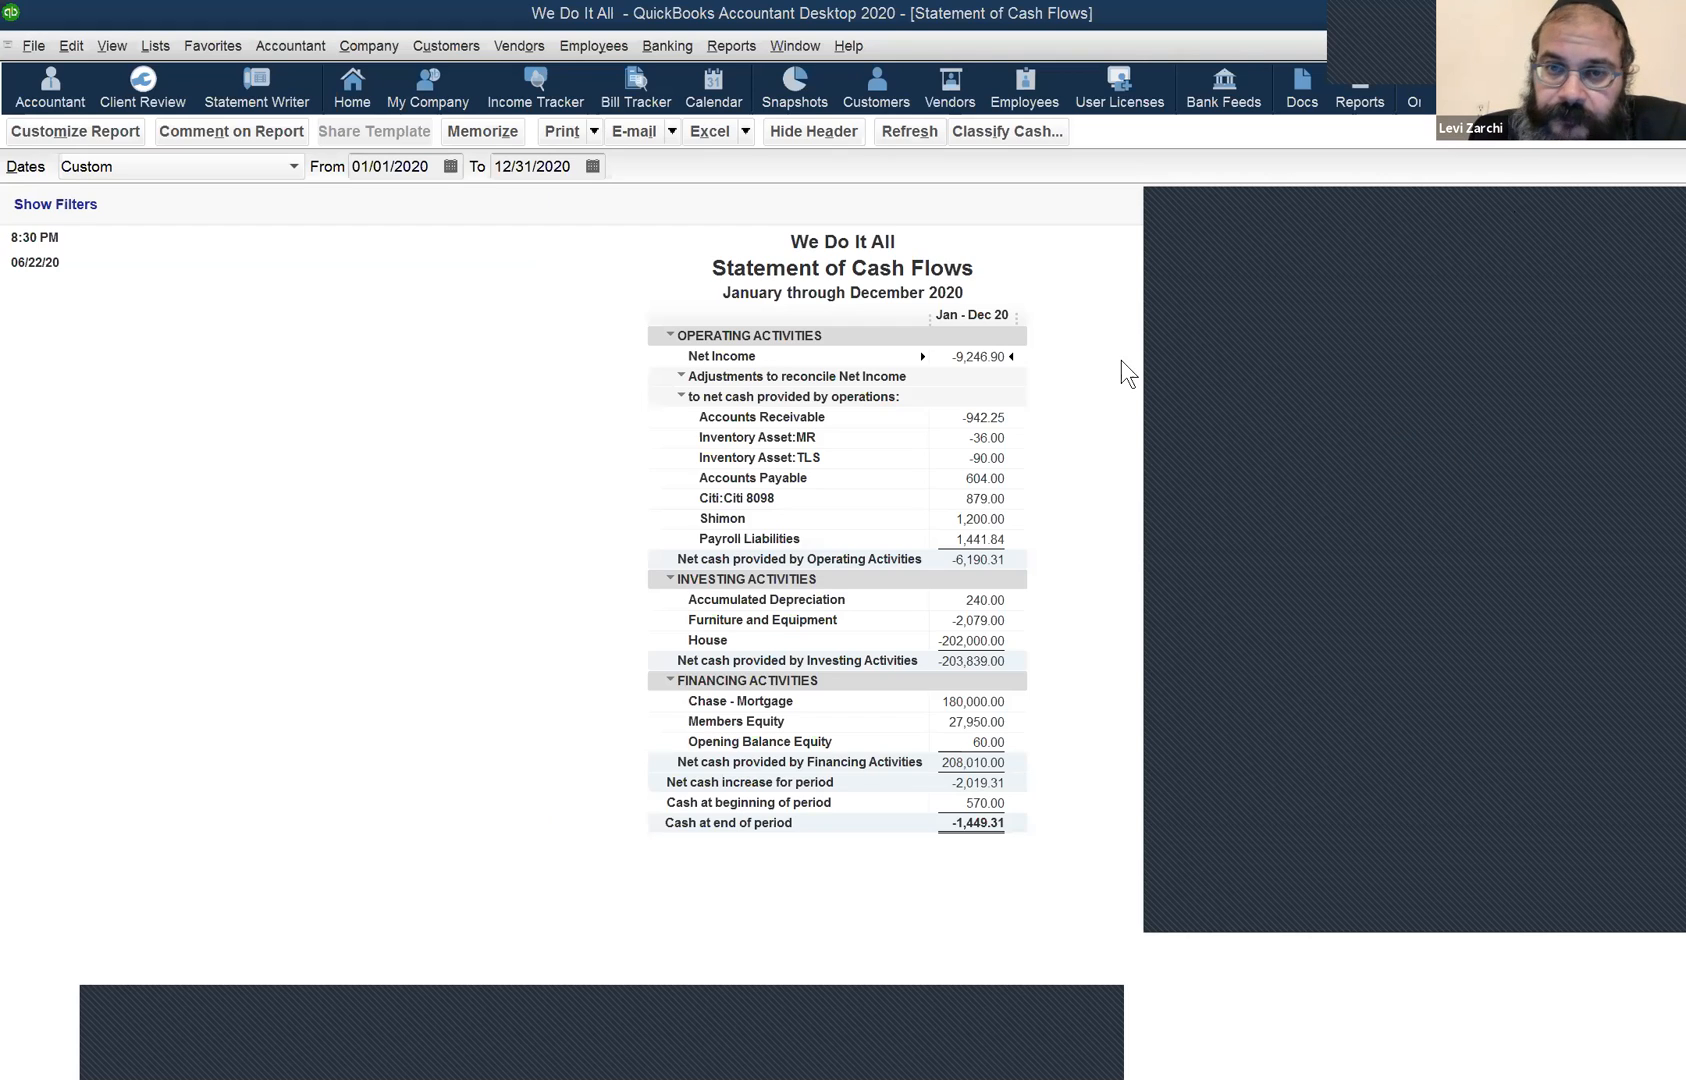
click(794, 46)
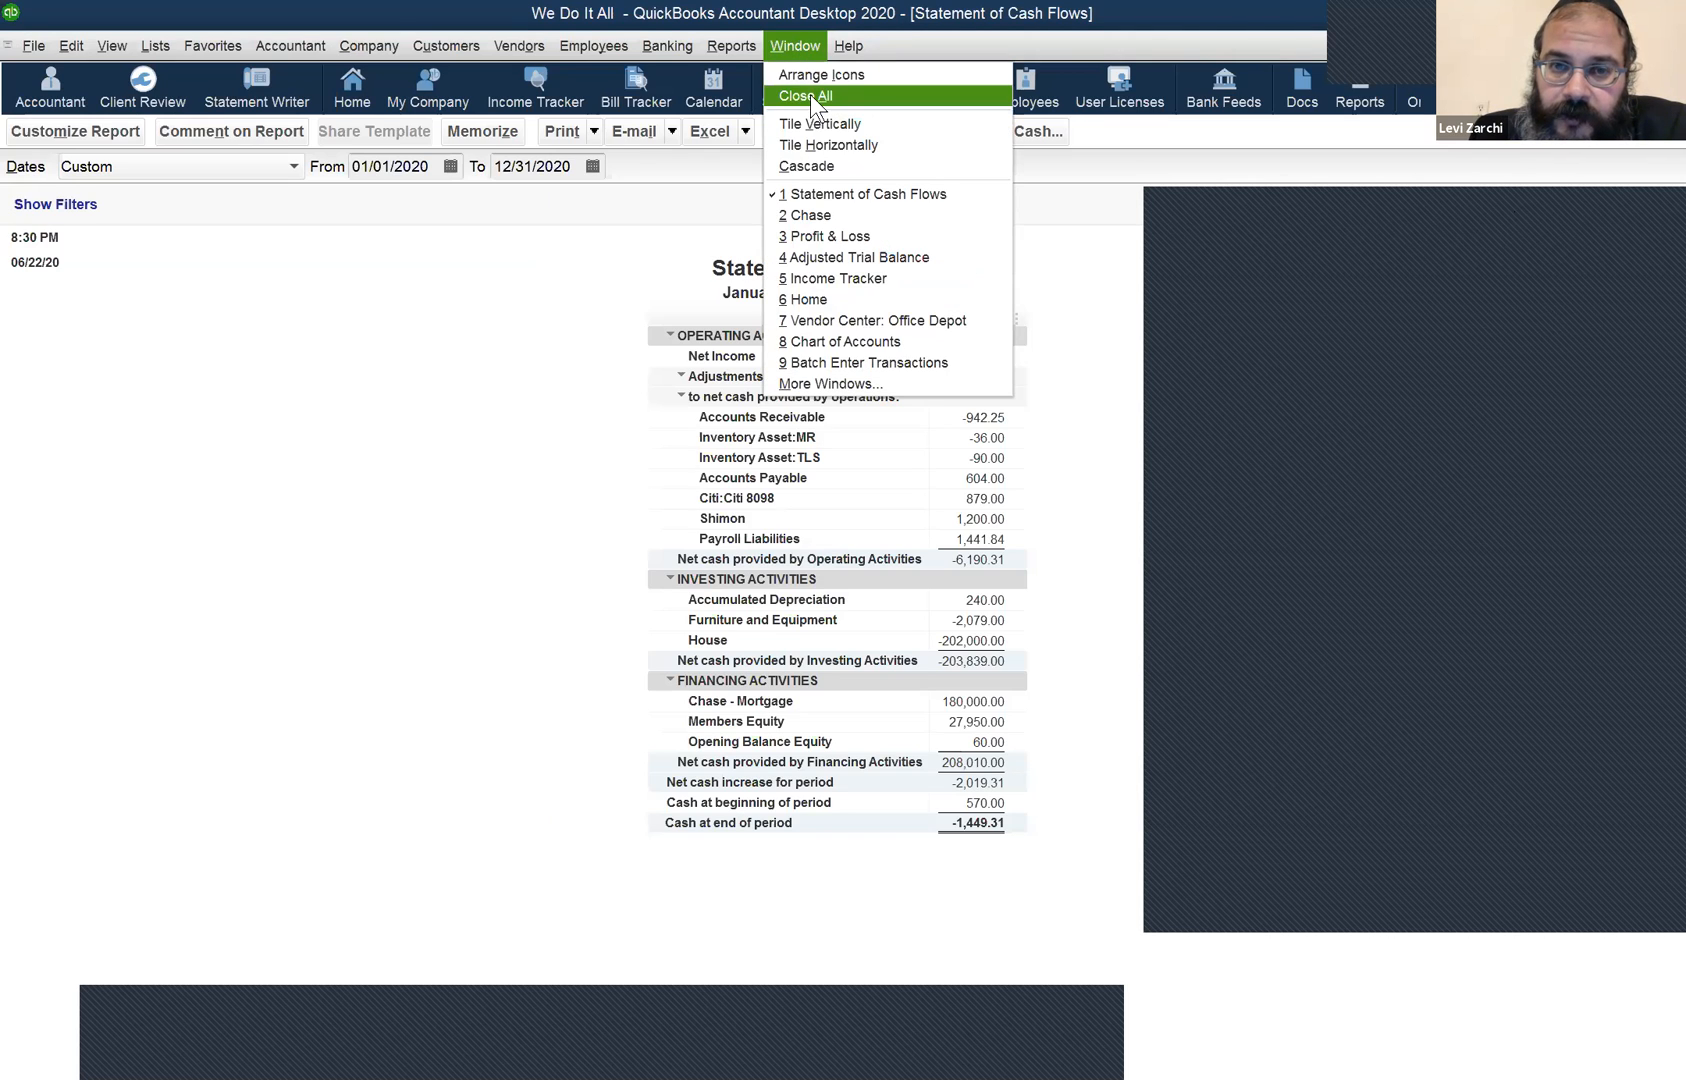
click(810, 94)
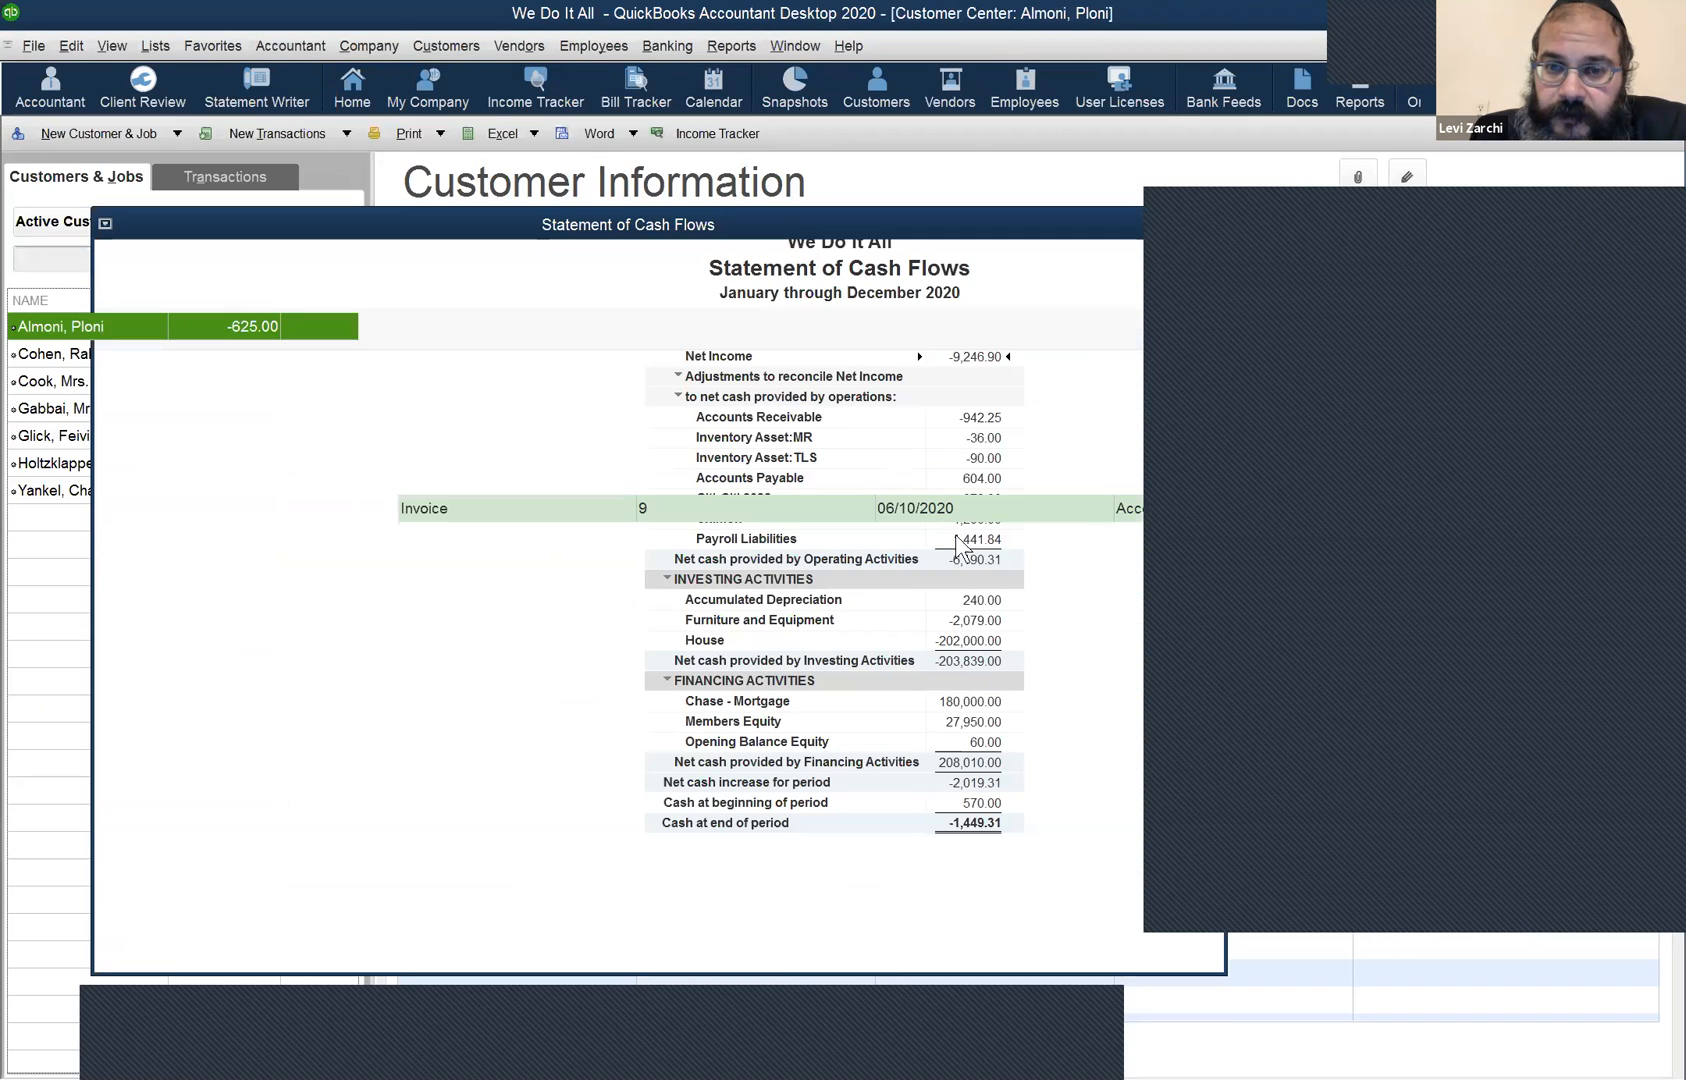
click(948, 510)
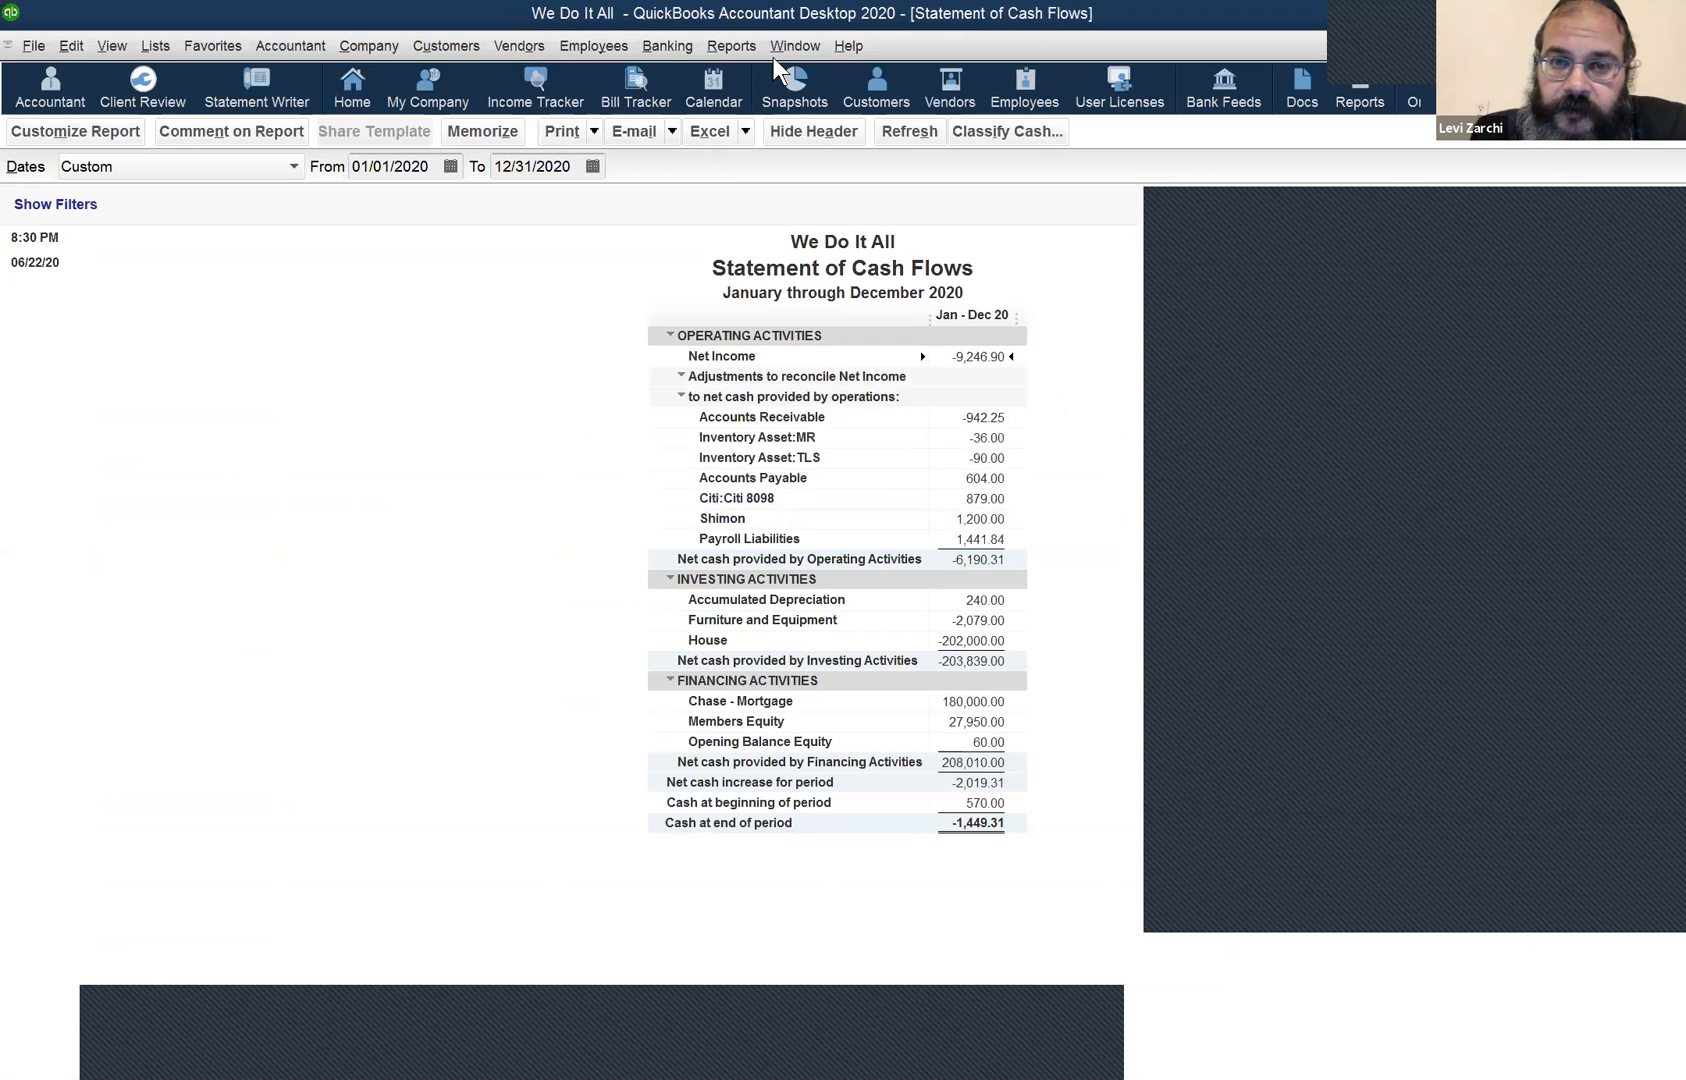
click(795, 45)
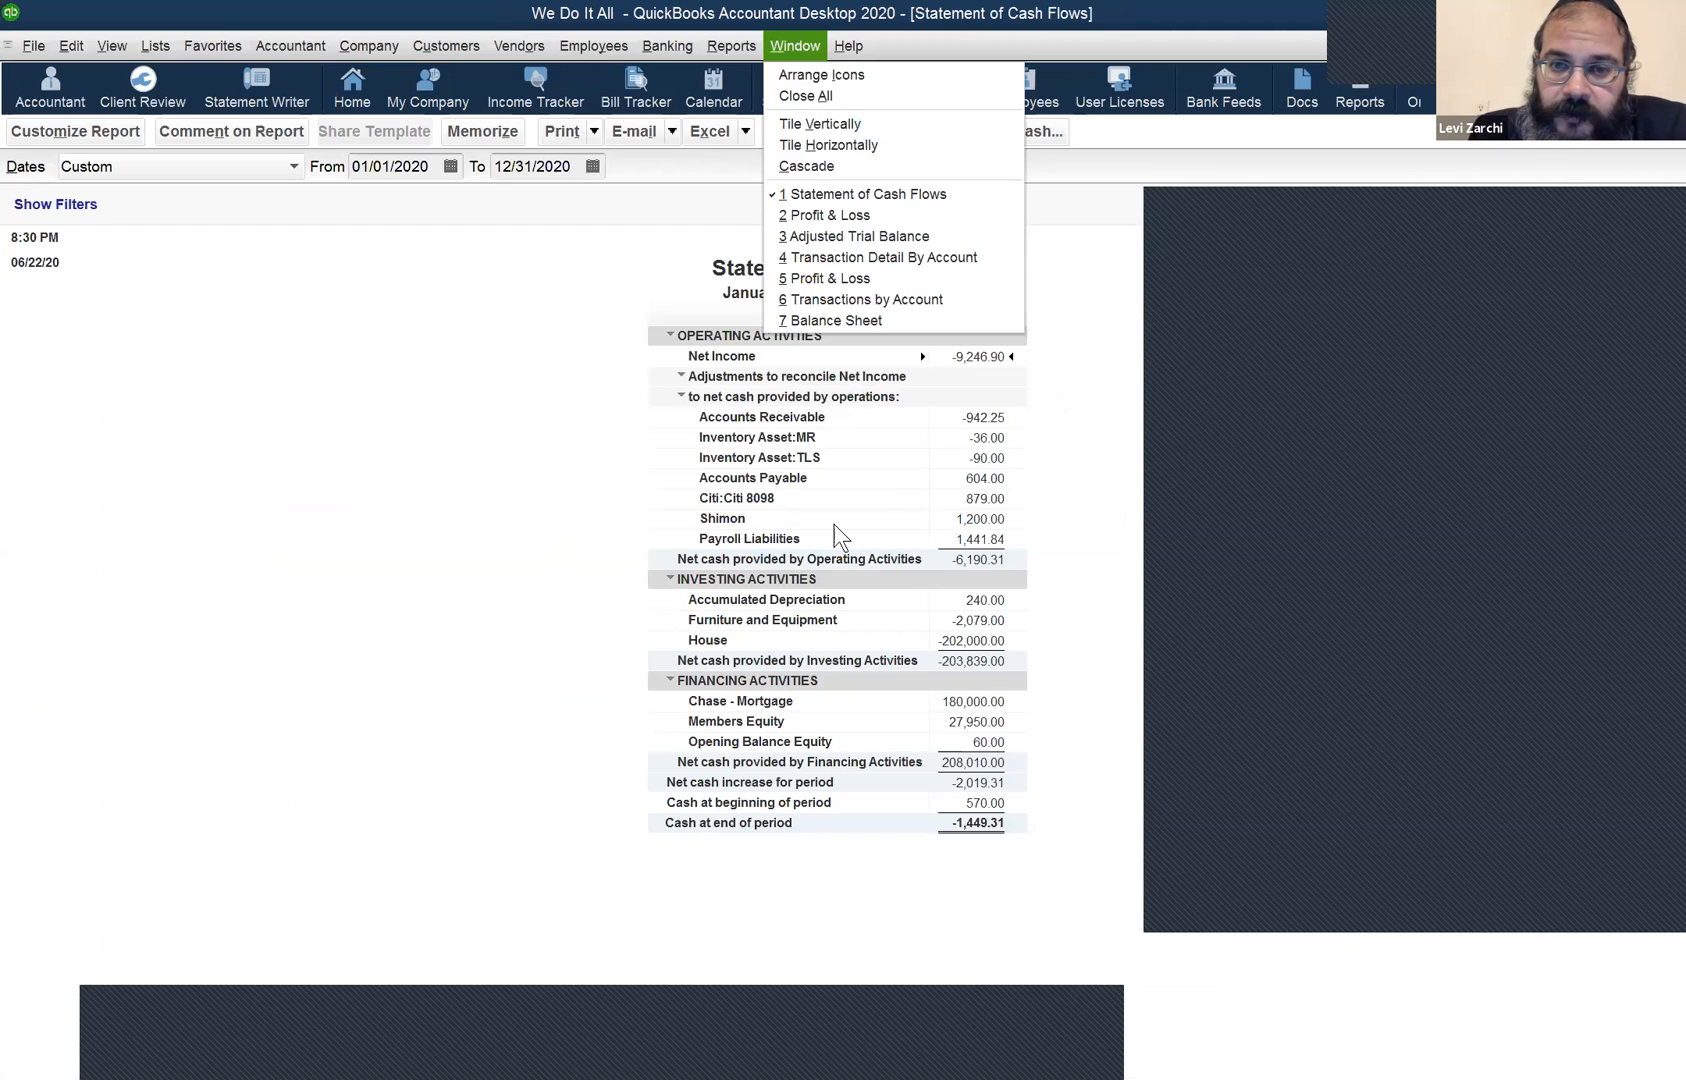
click(804, 96)
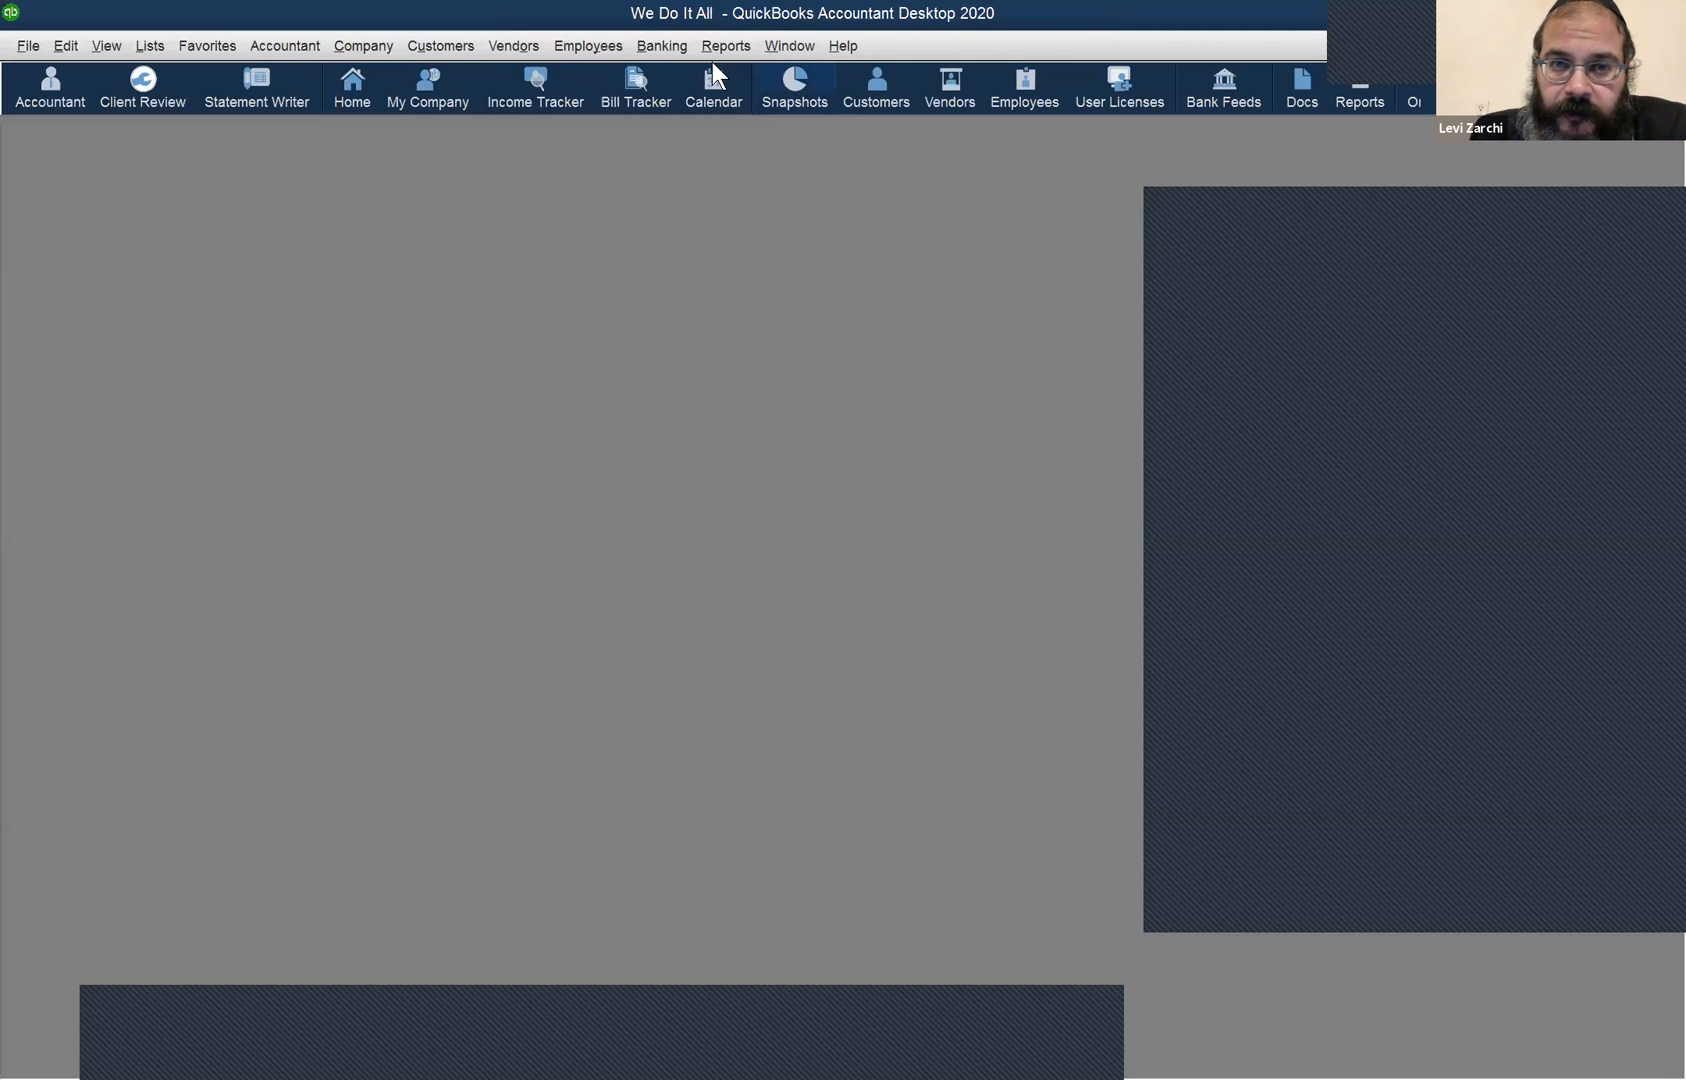
Open a standard Profit & Loss report for 01/01/2020 through 12/31/2020 and maximize it.
click(716, 48)
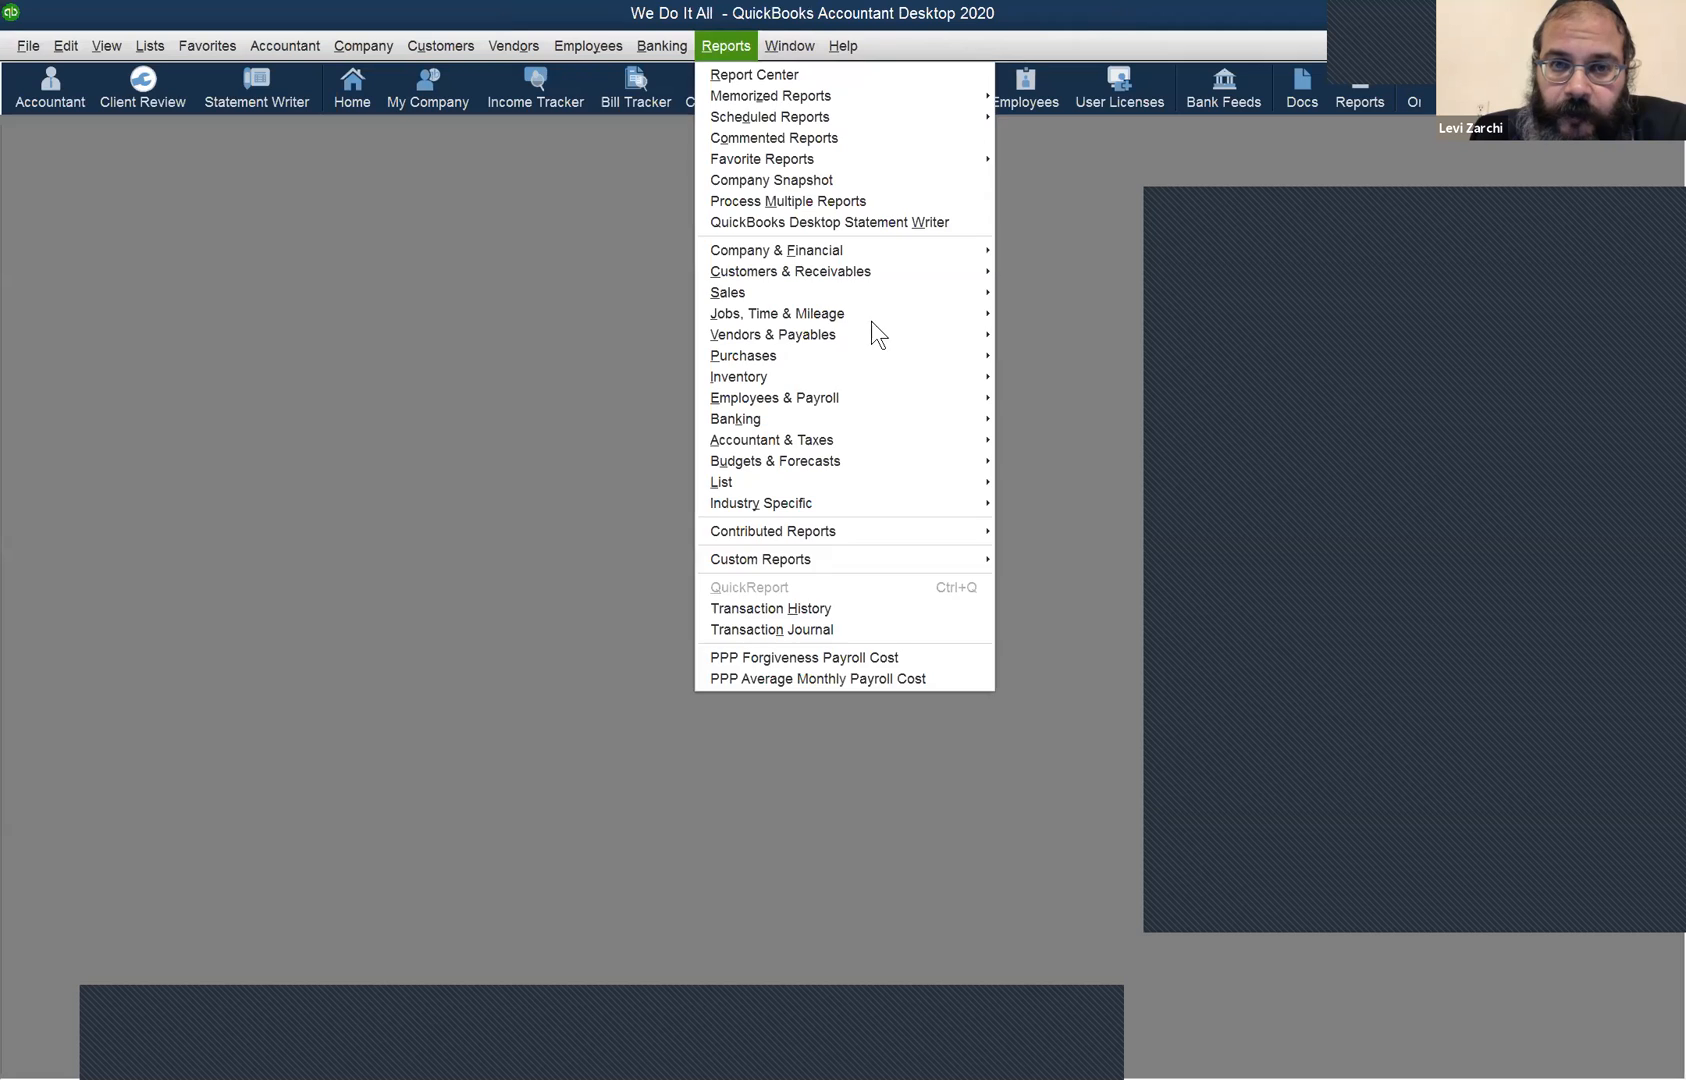
mouse_move(971, 250)
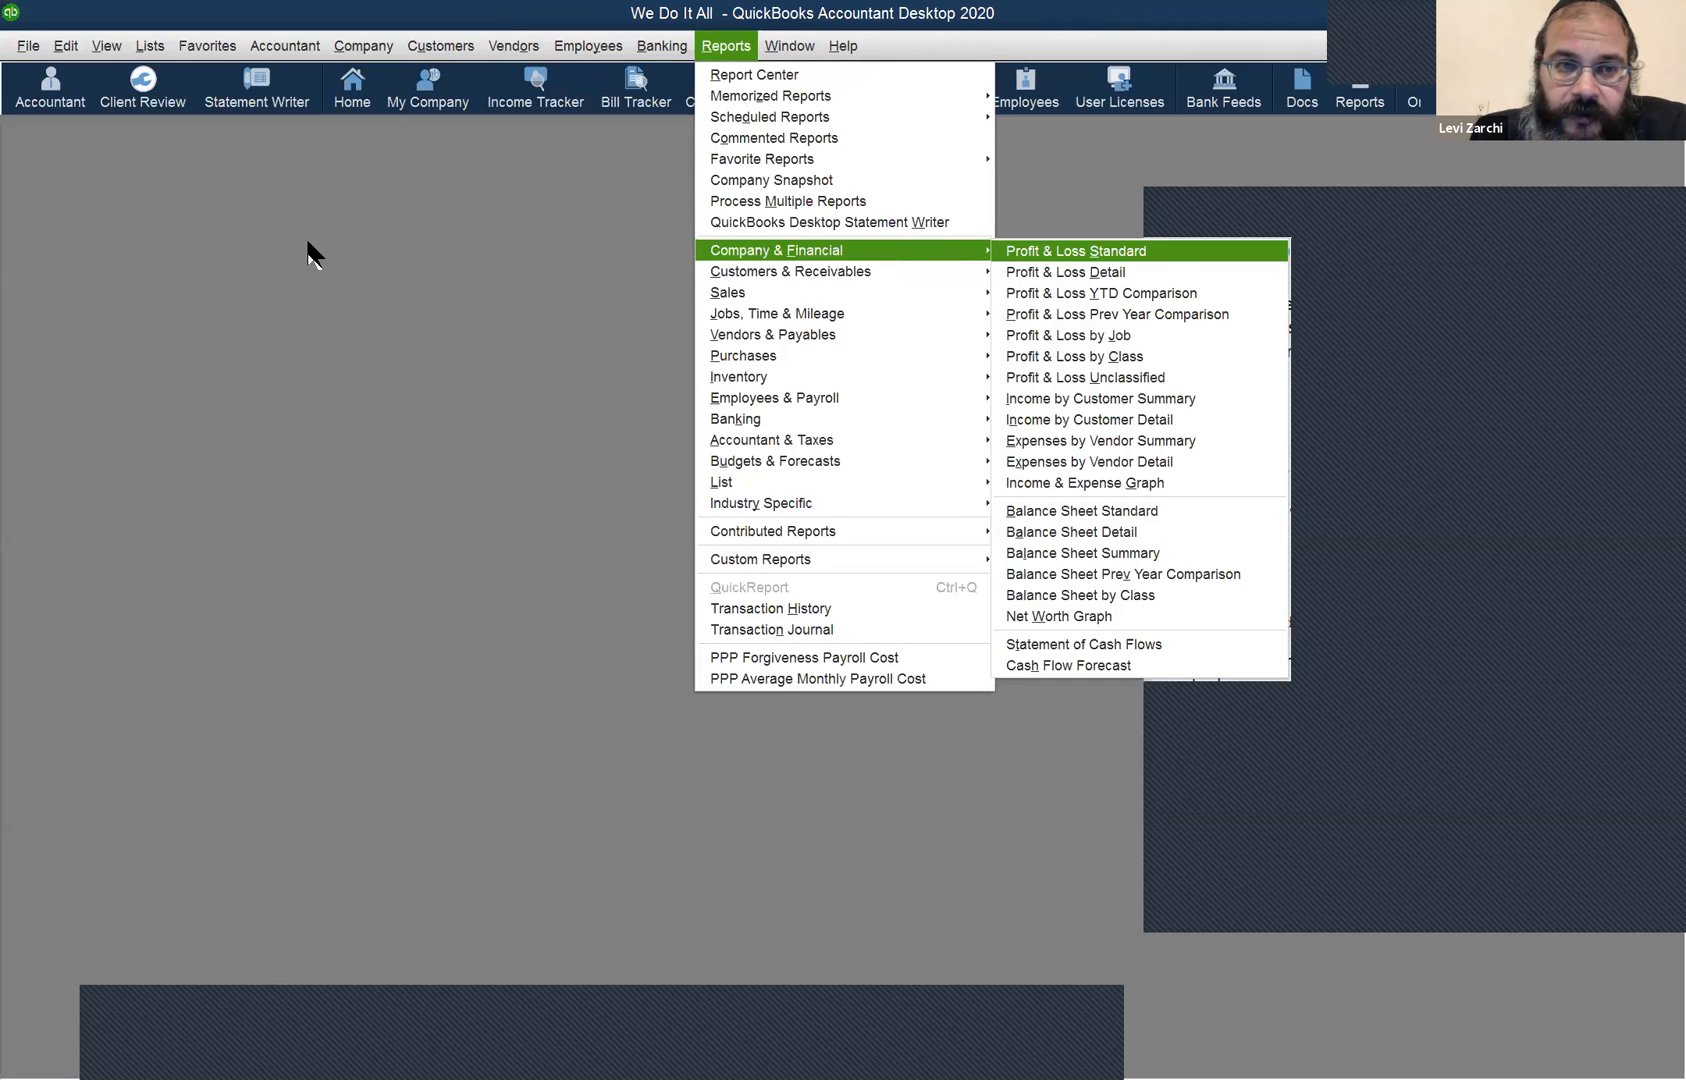
key(Return)
click(433, 231)
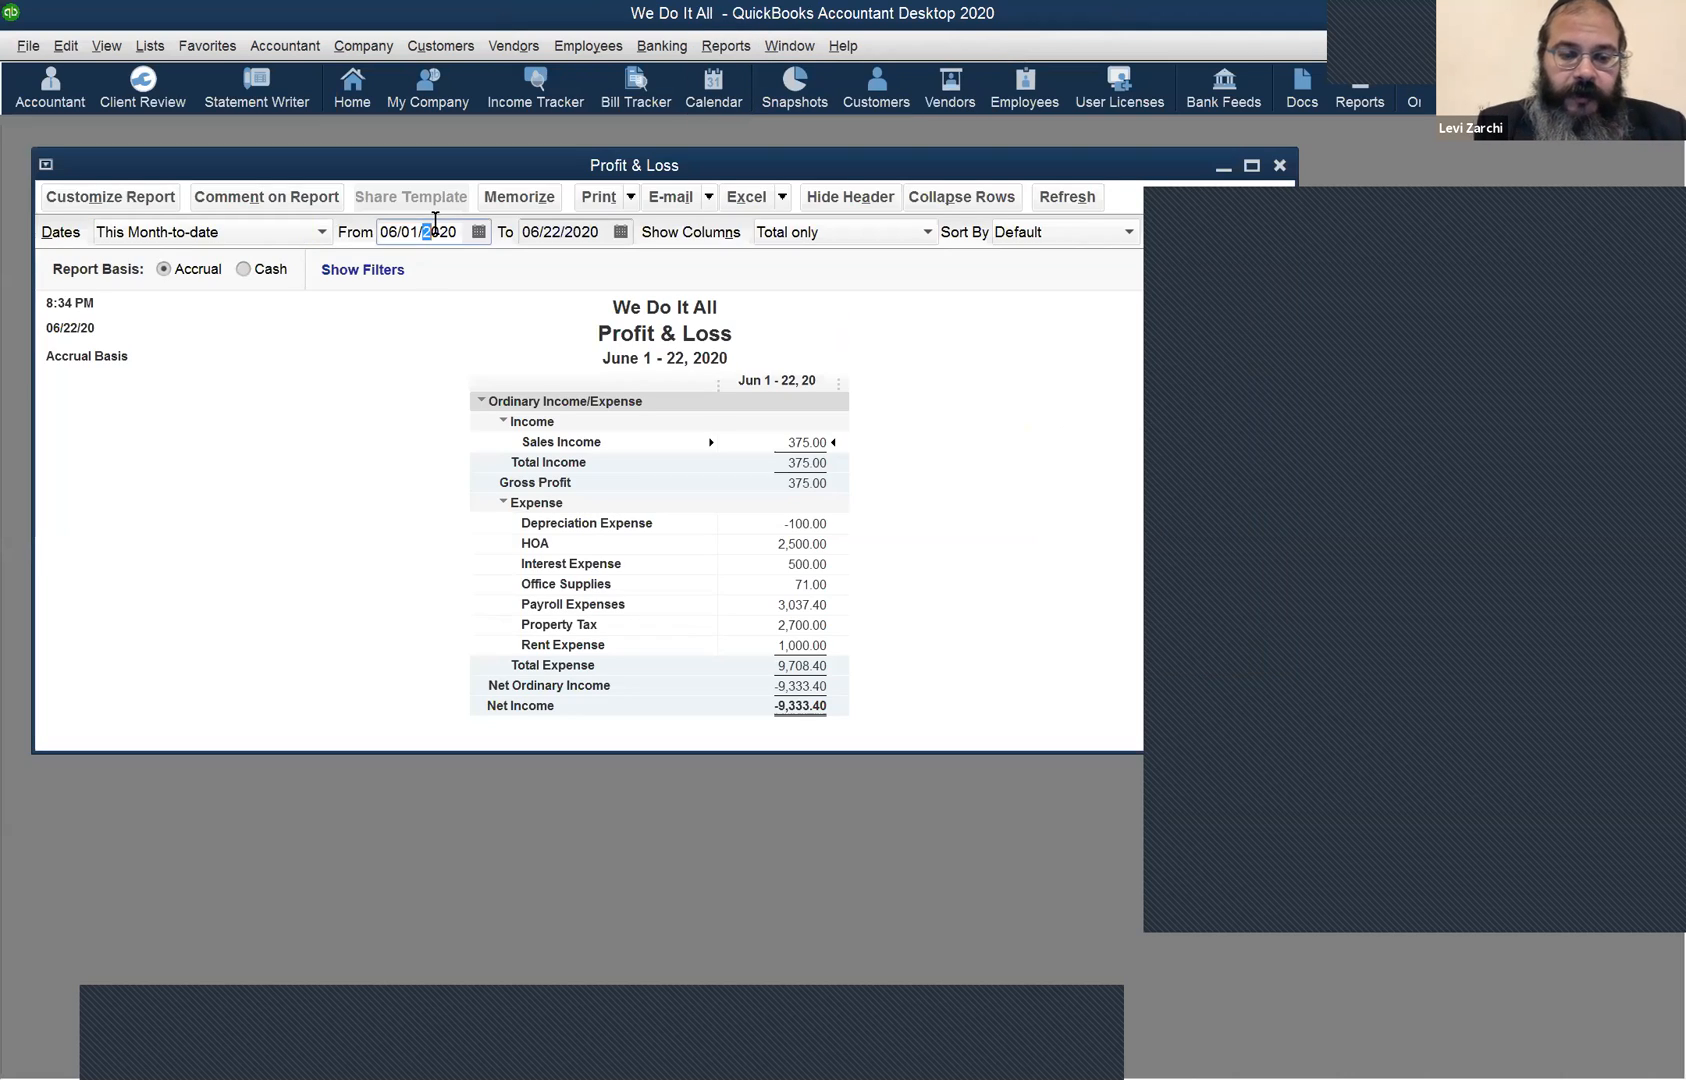
key(y)
key(Tab)
key(r)
key(Tab)
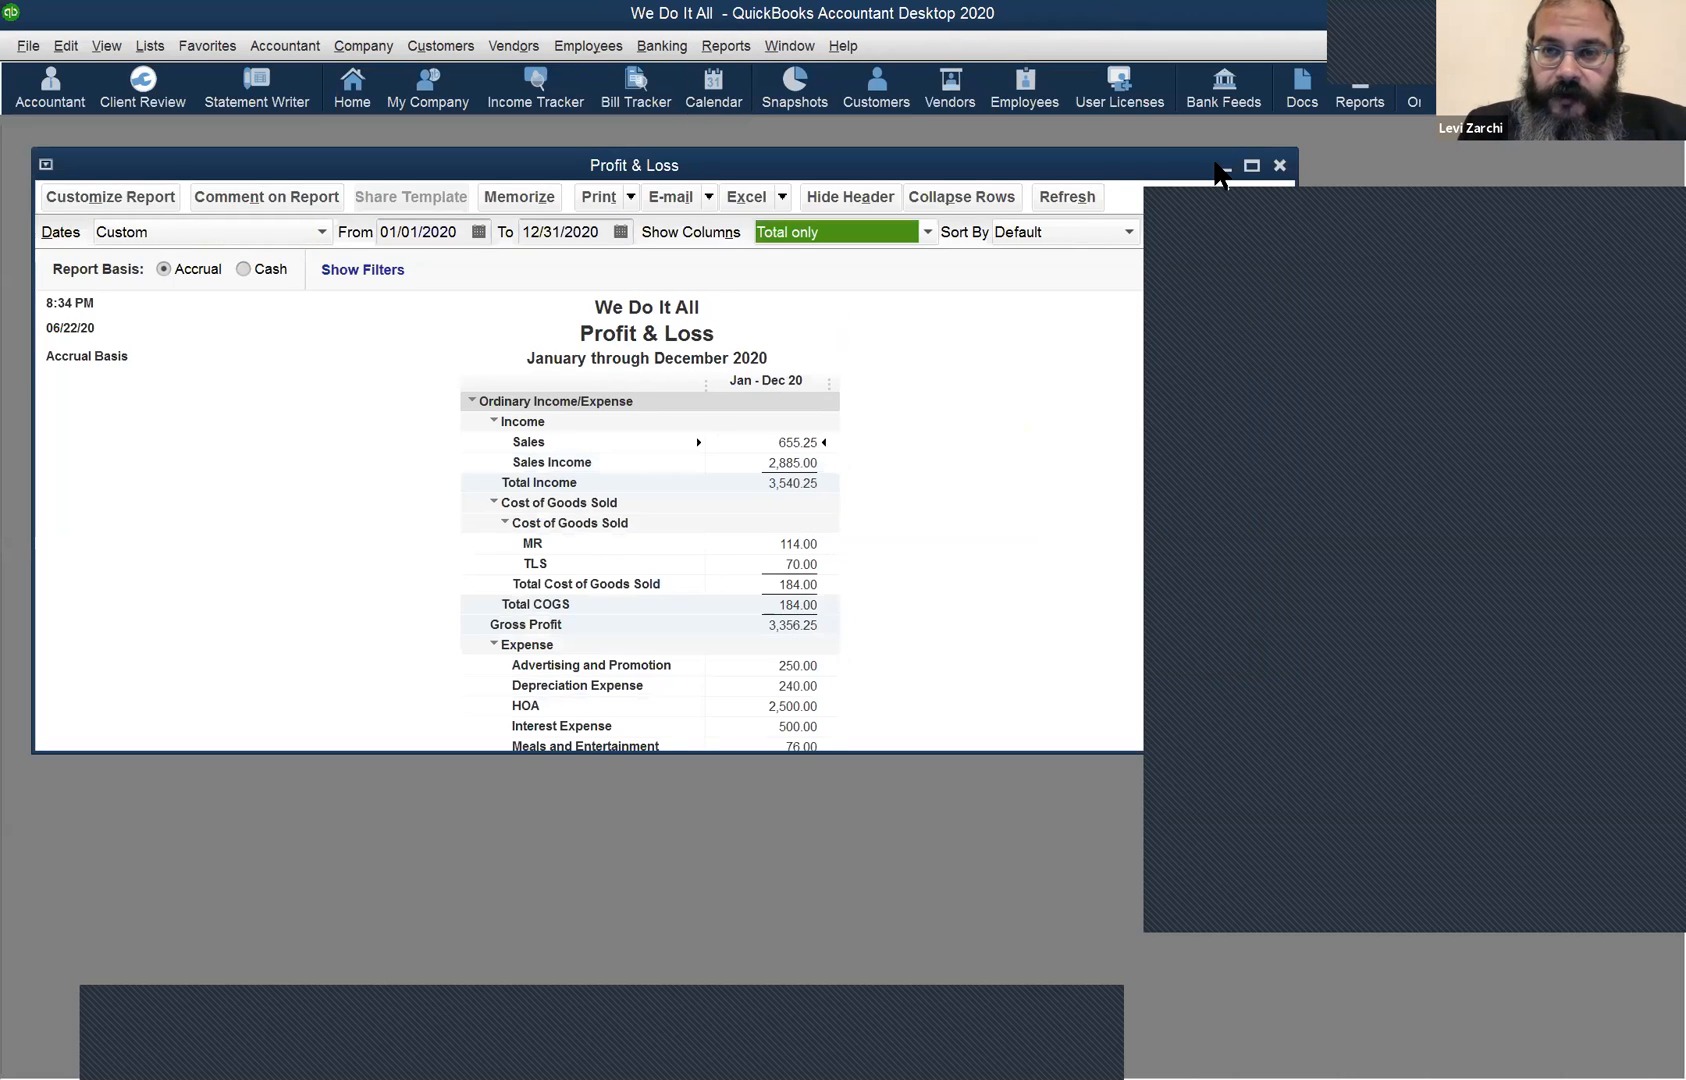
click(1251, 169)
Open a Statement of Cash Flows for 01/01/2019 through 12/31/2020 and tile it vertically with the Profit & Loss report.
click(736, 50)
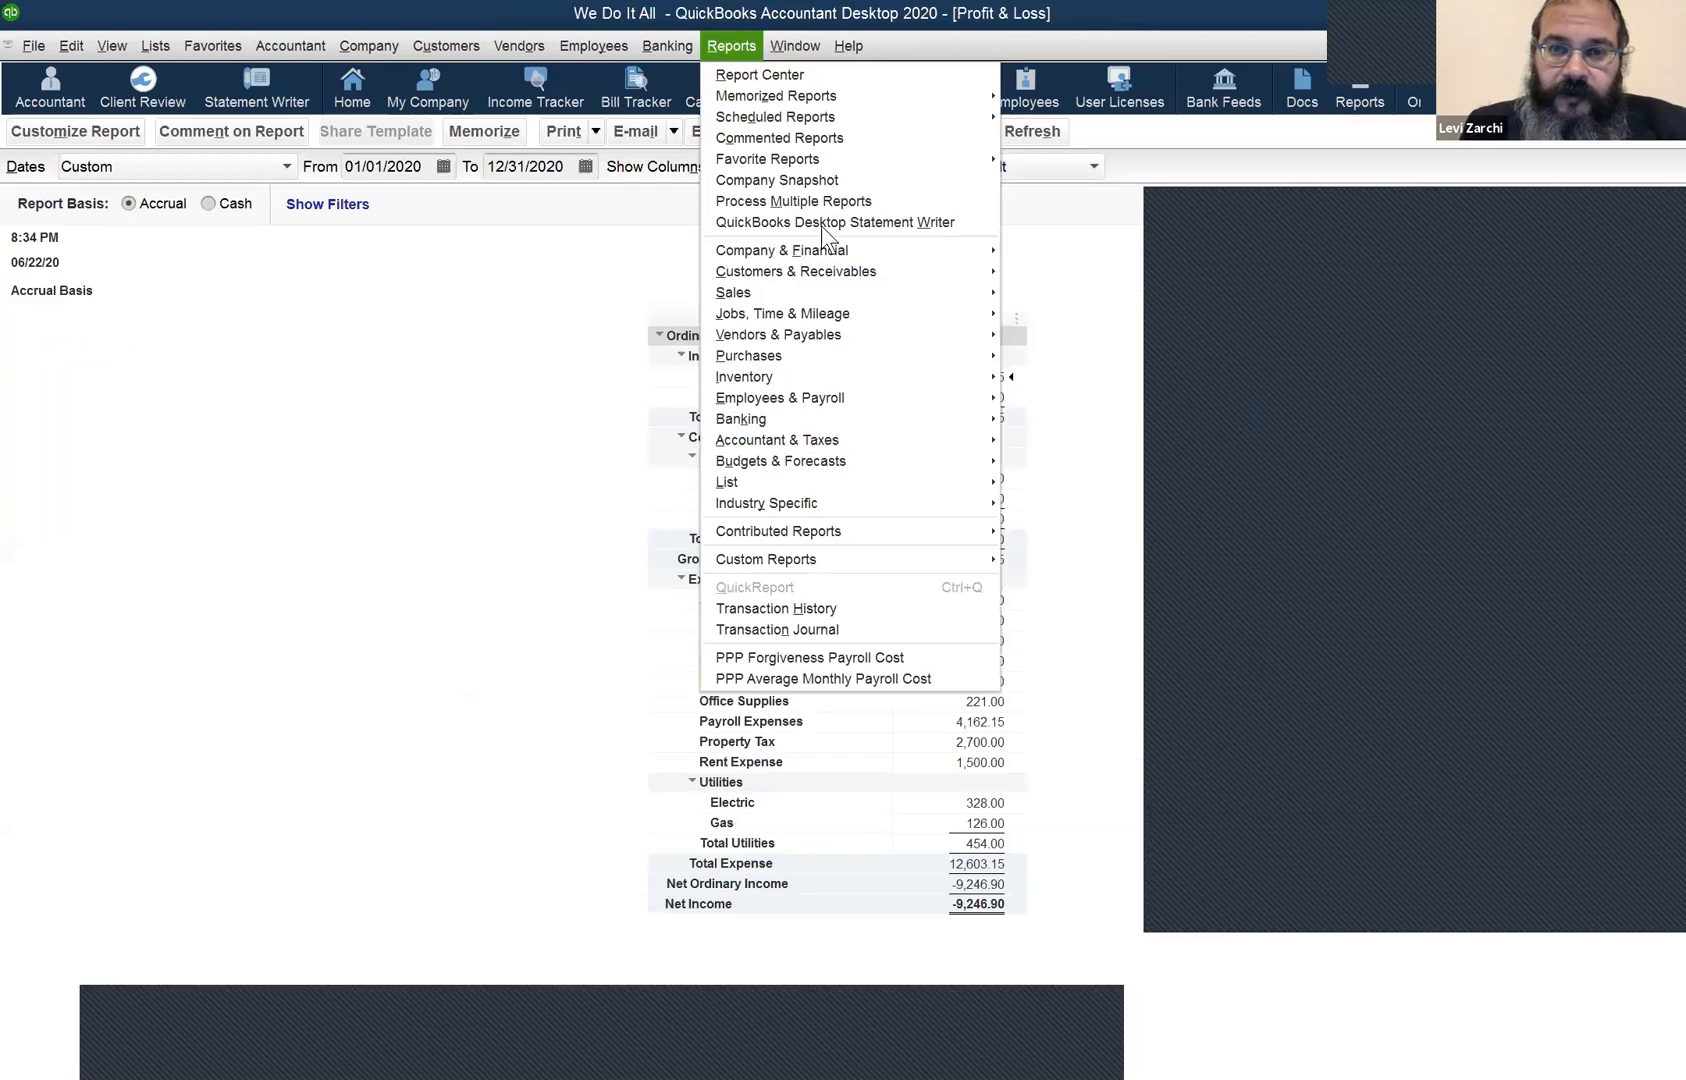
mouse_move(848, 251)
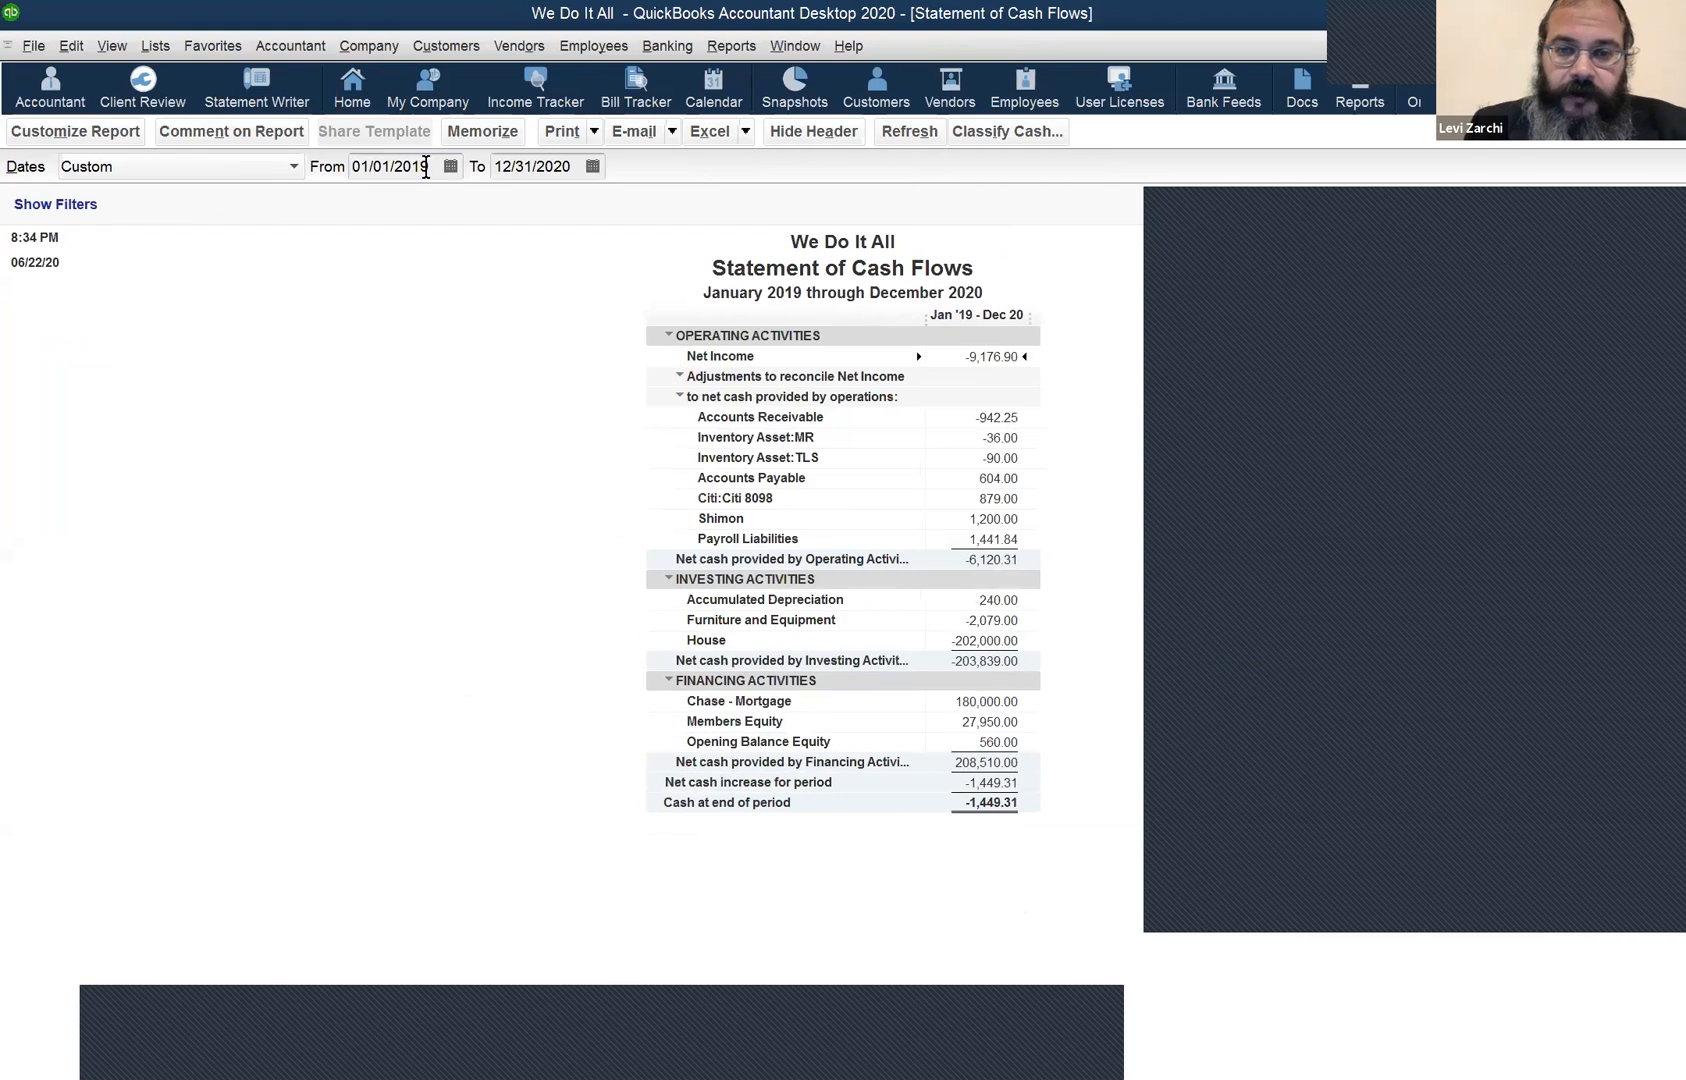
click(803, 58)
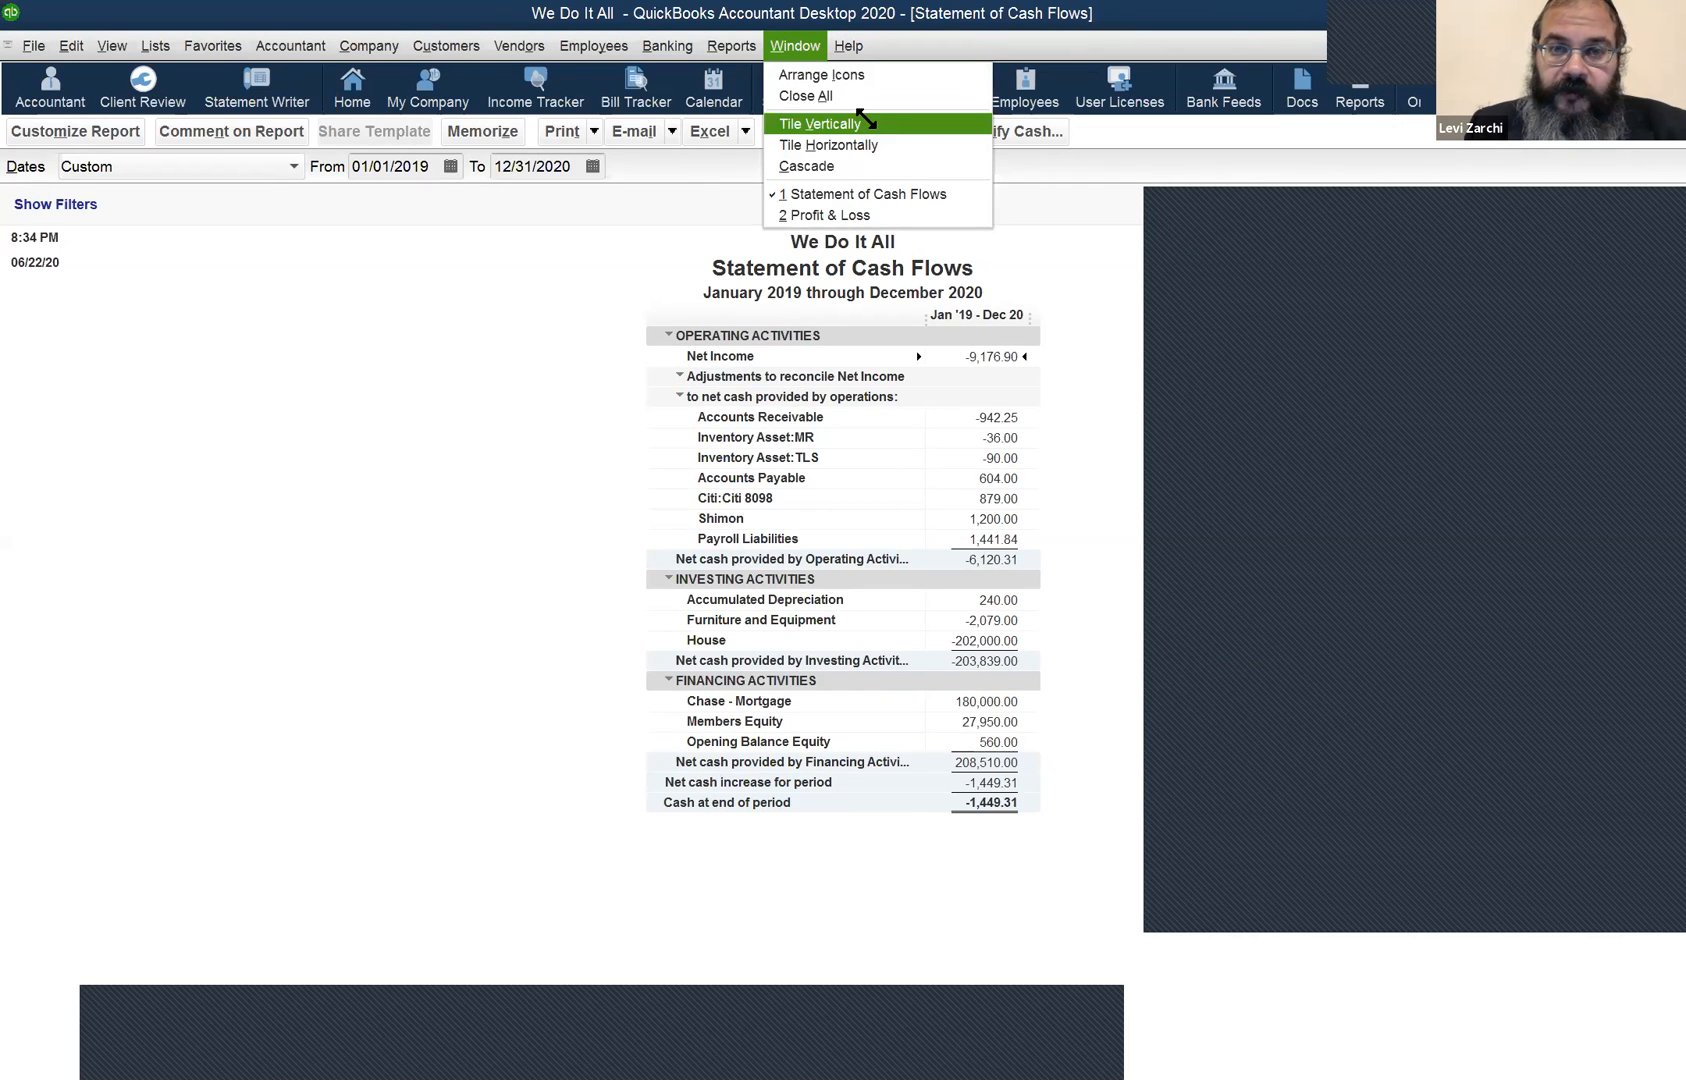
key(Return)
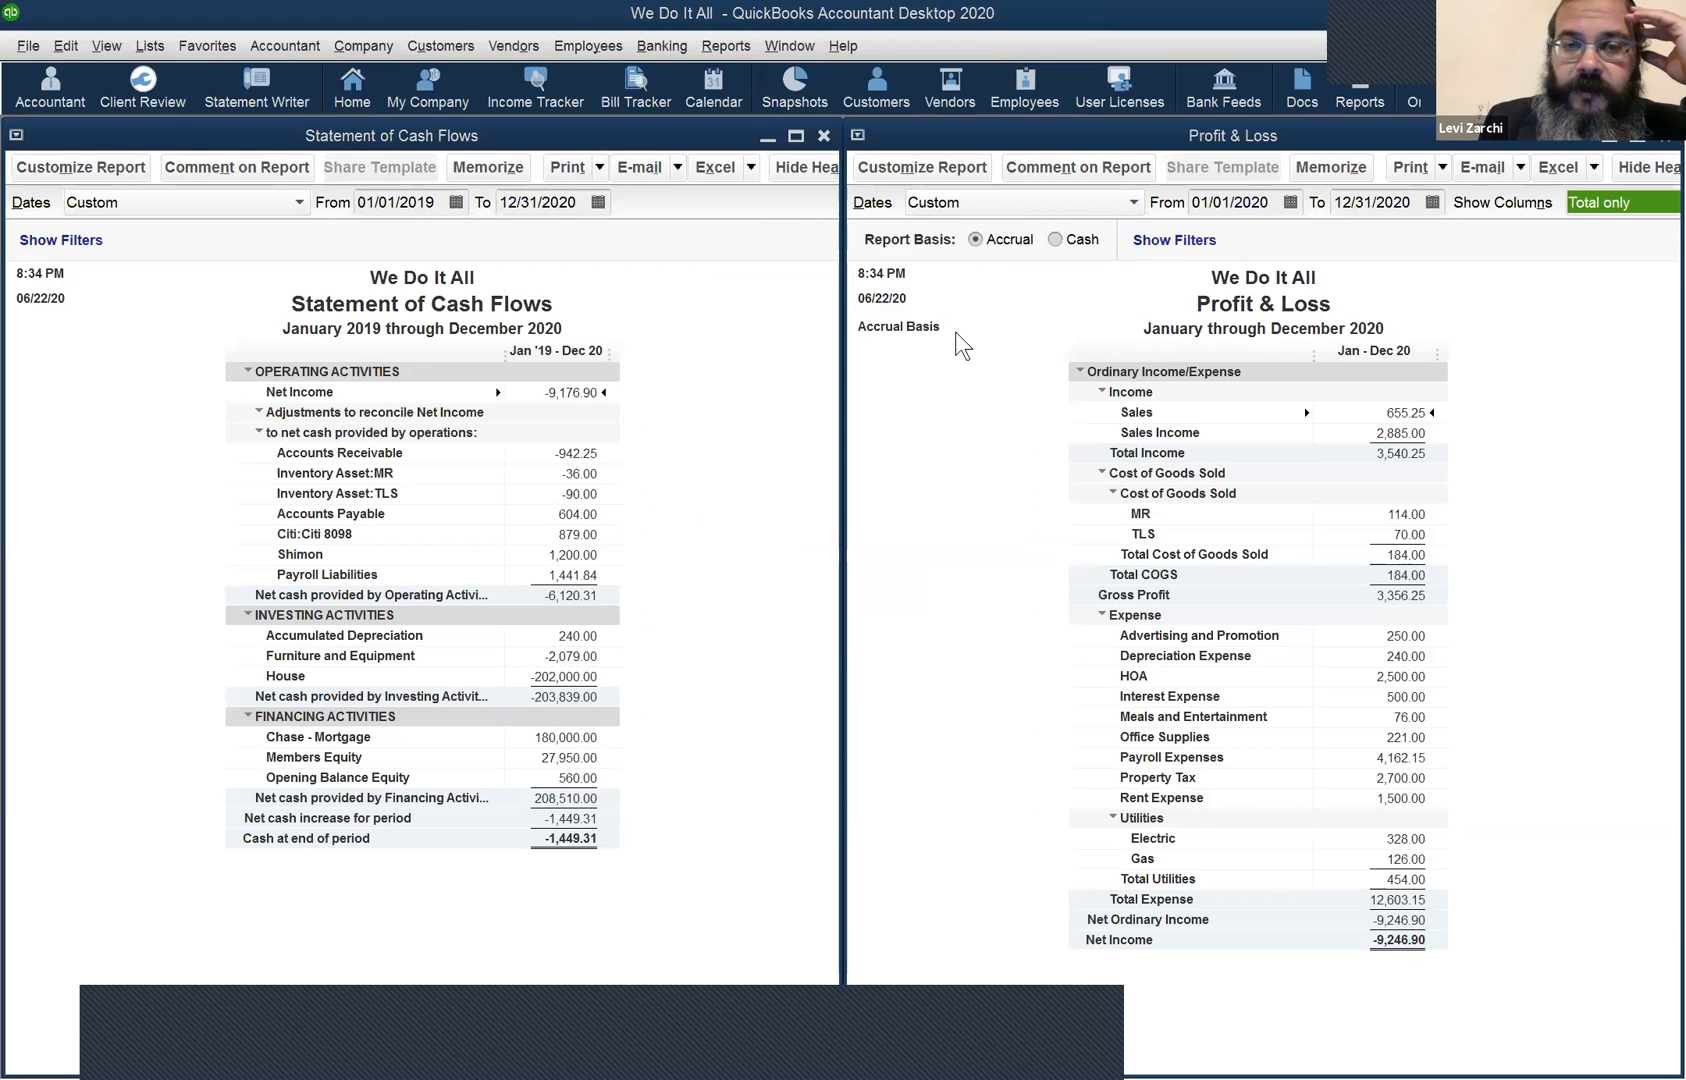
Open a standard Balance Sheet as of 12/31/2020 and tile all three financial reports vertically.
click(714, 58)
mouse_move(857, 258)
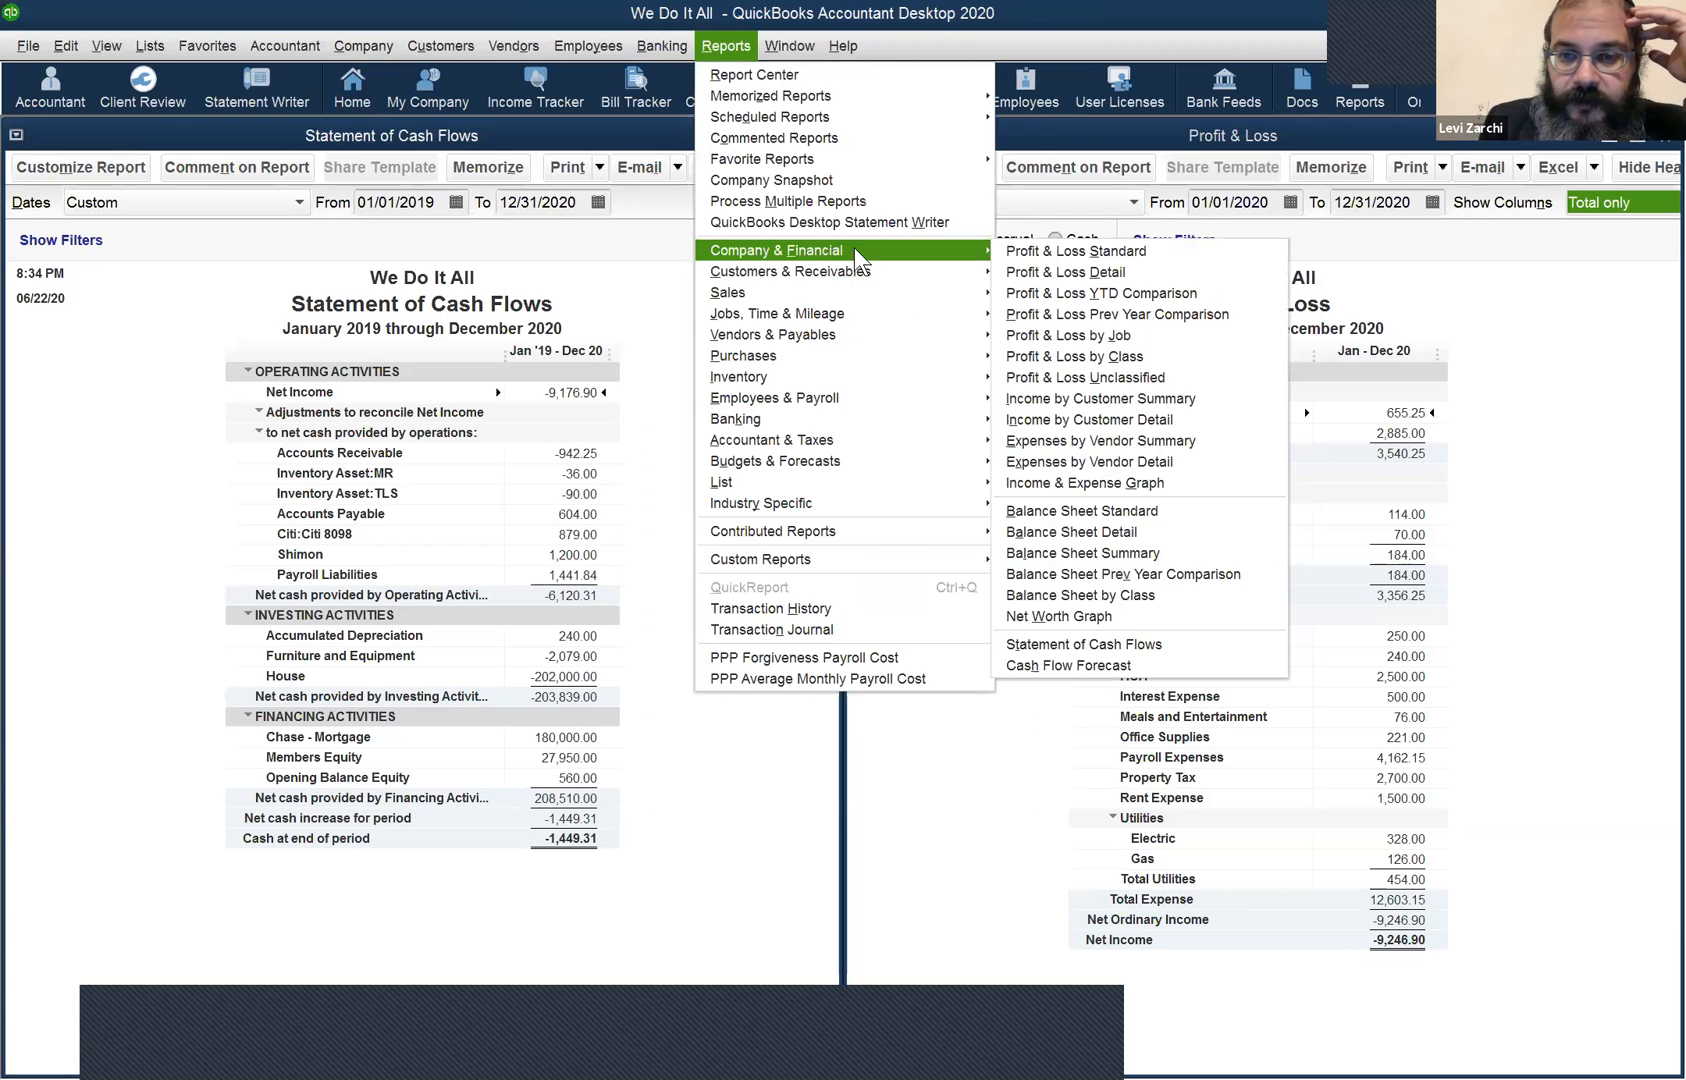
click(1107, 512)
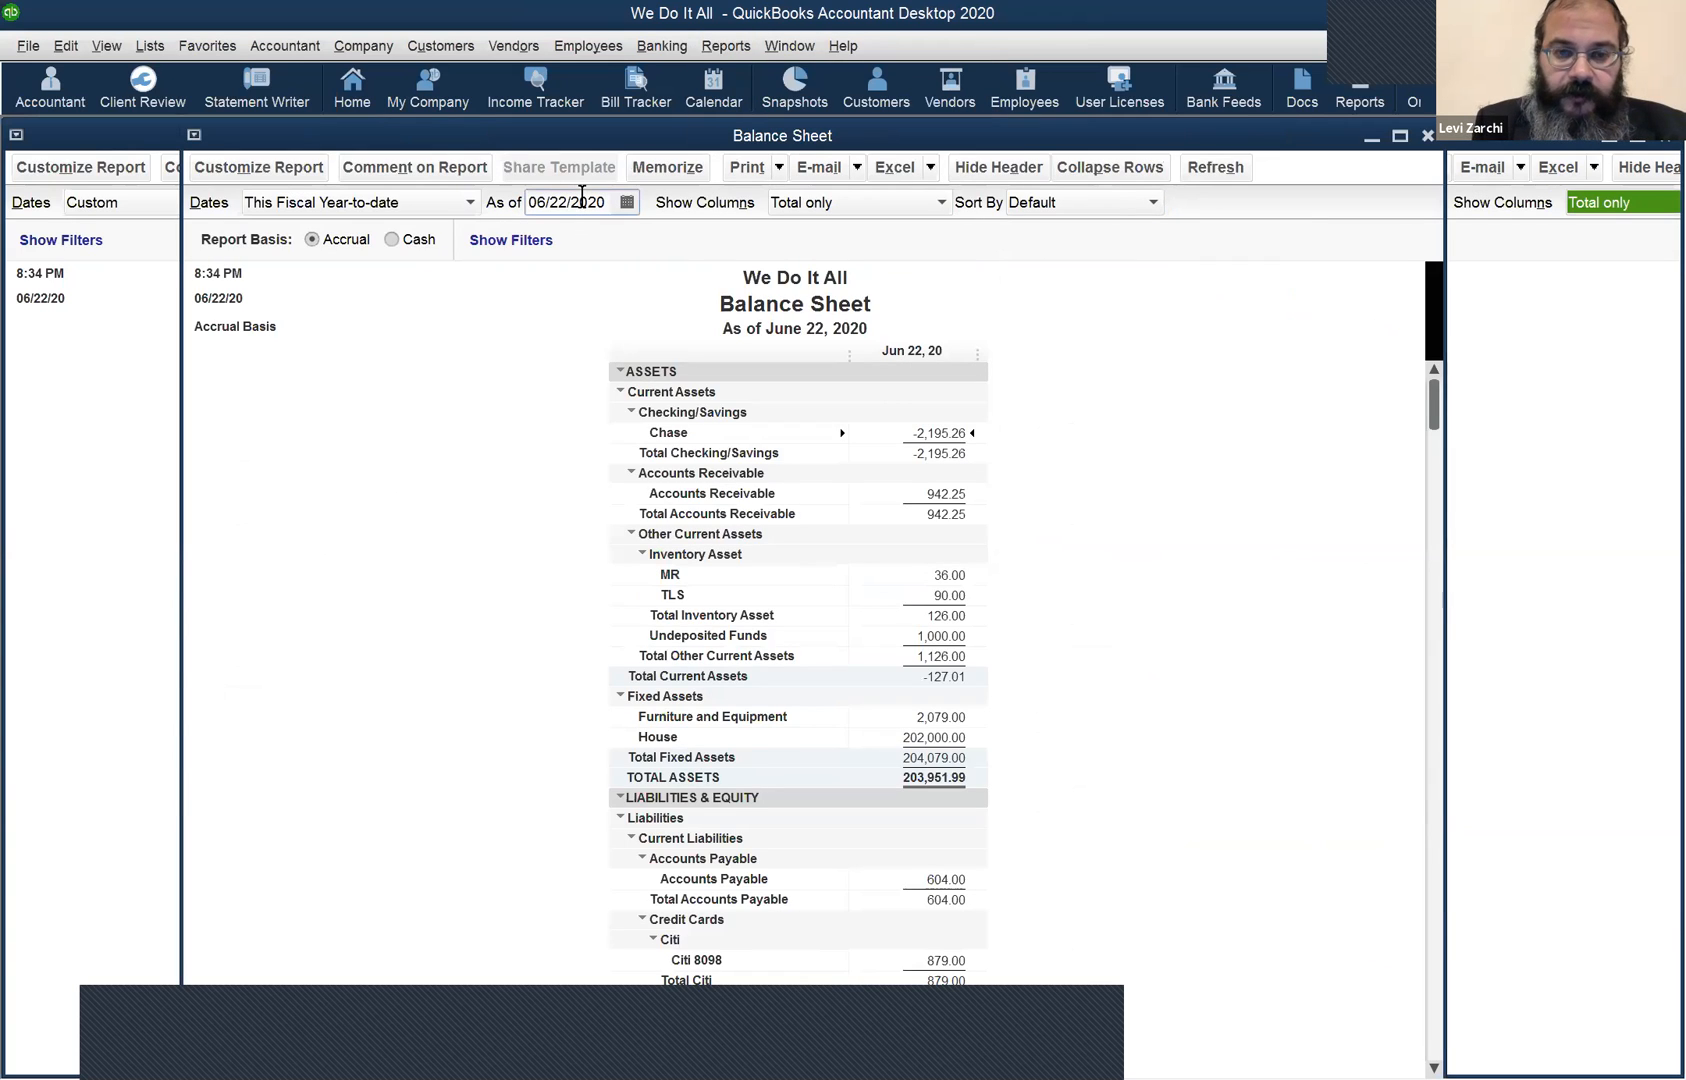
key(r)
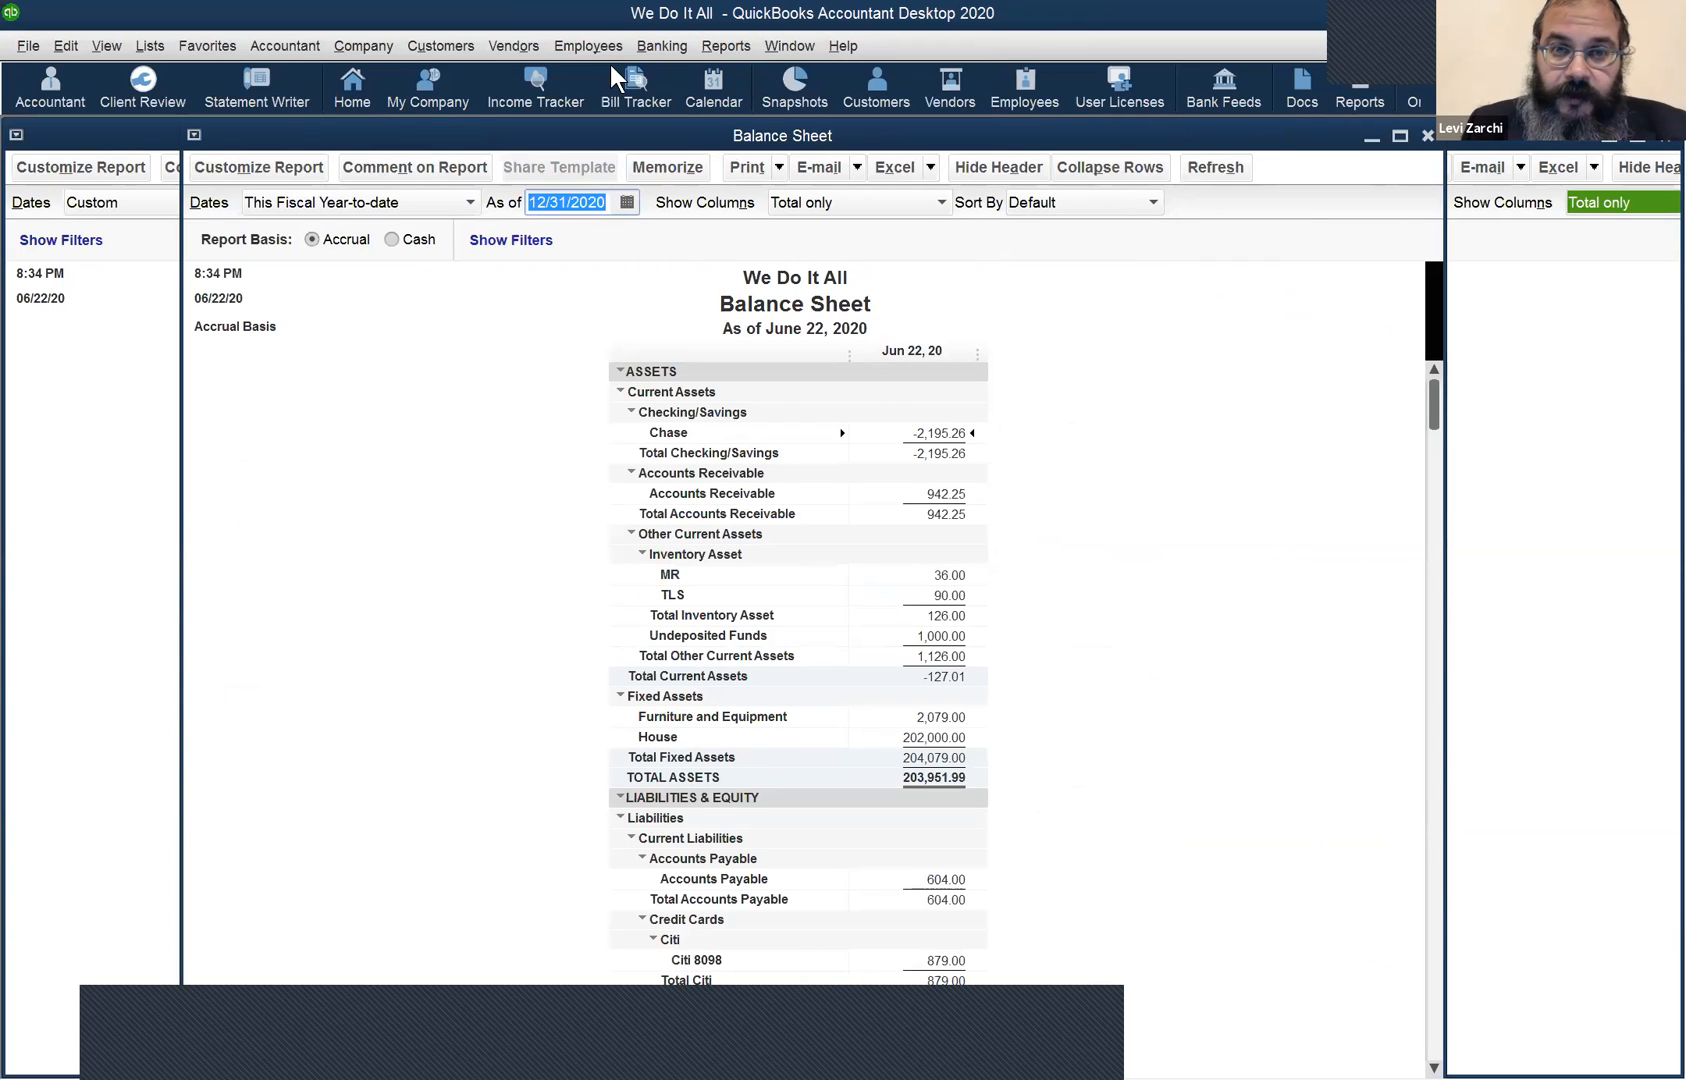
key(Tab)
key(alt+w)
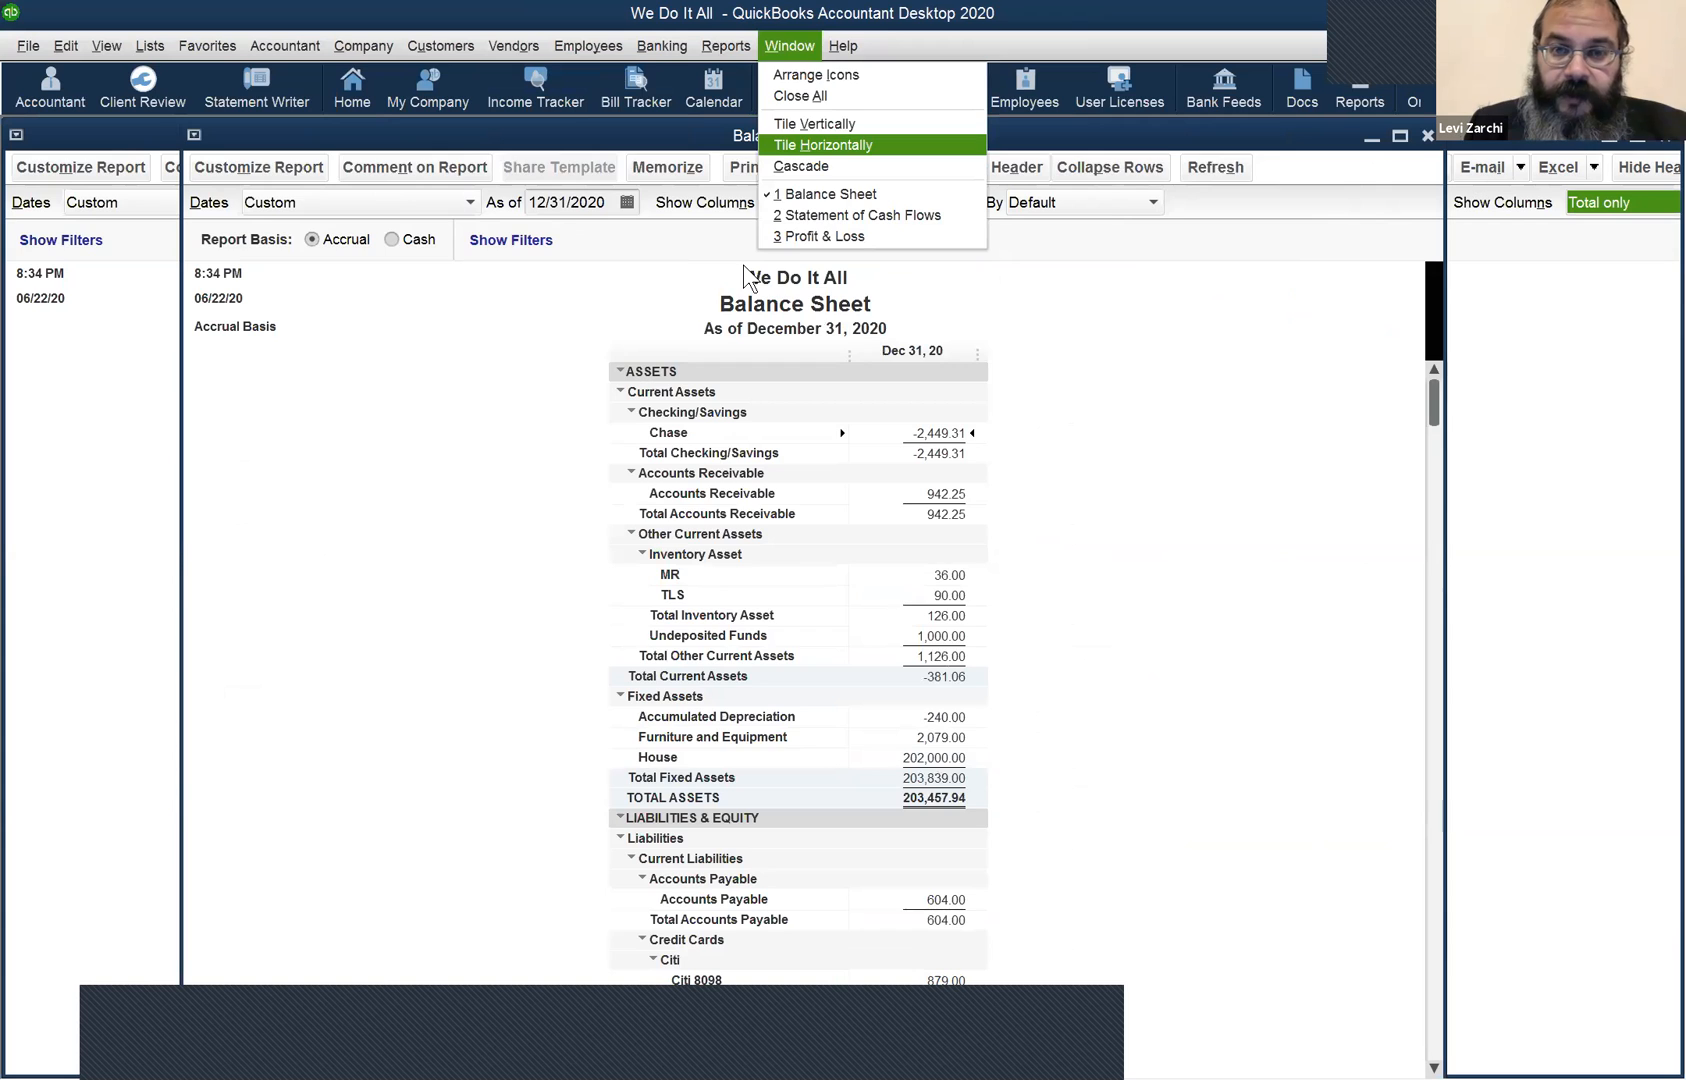
key(Return)
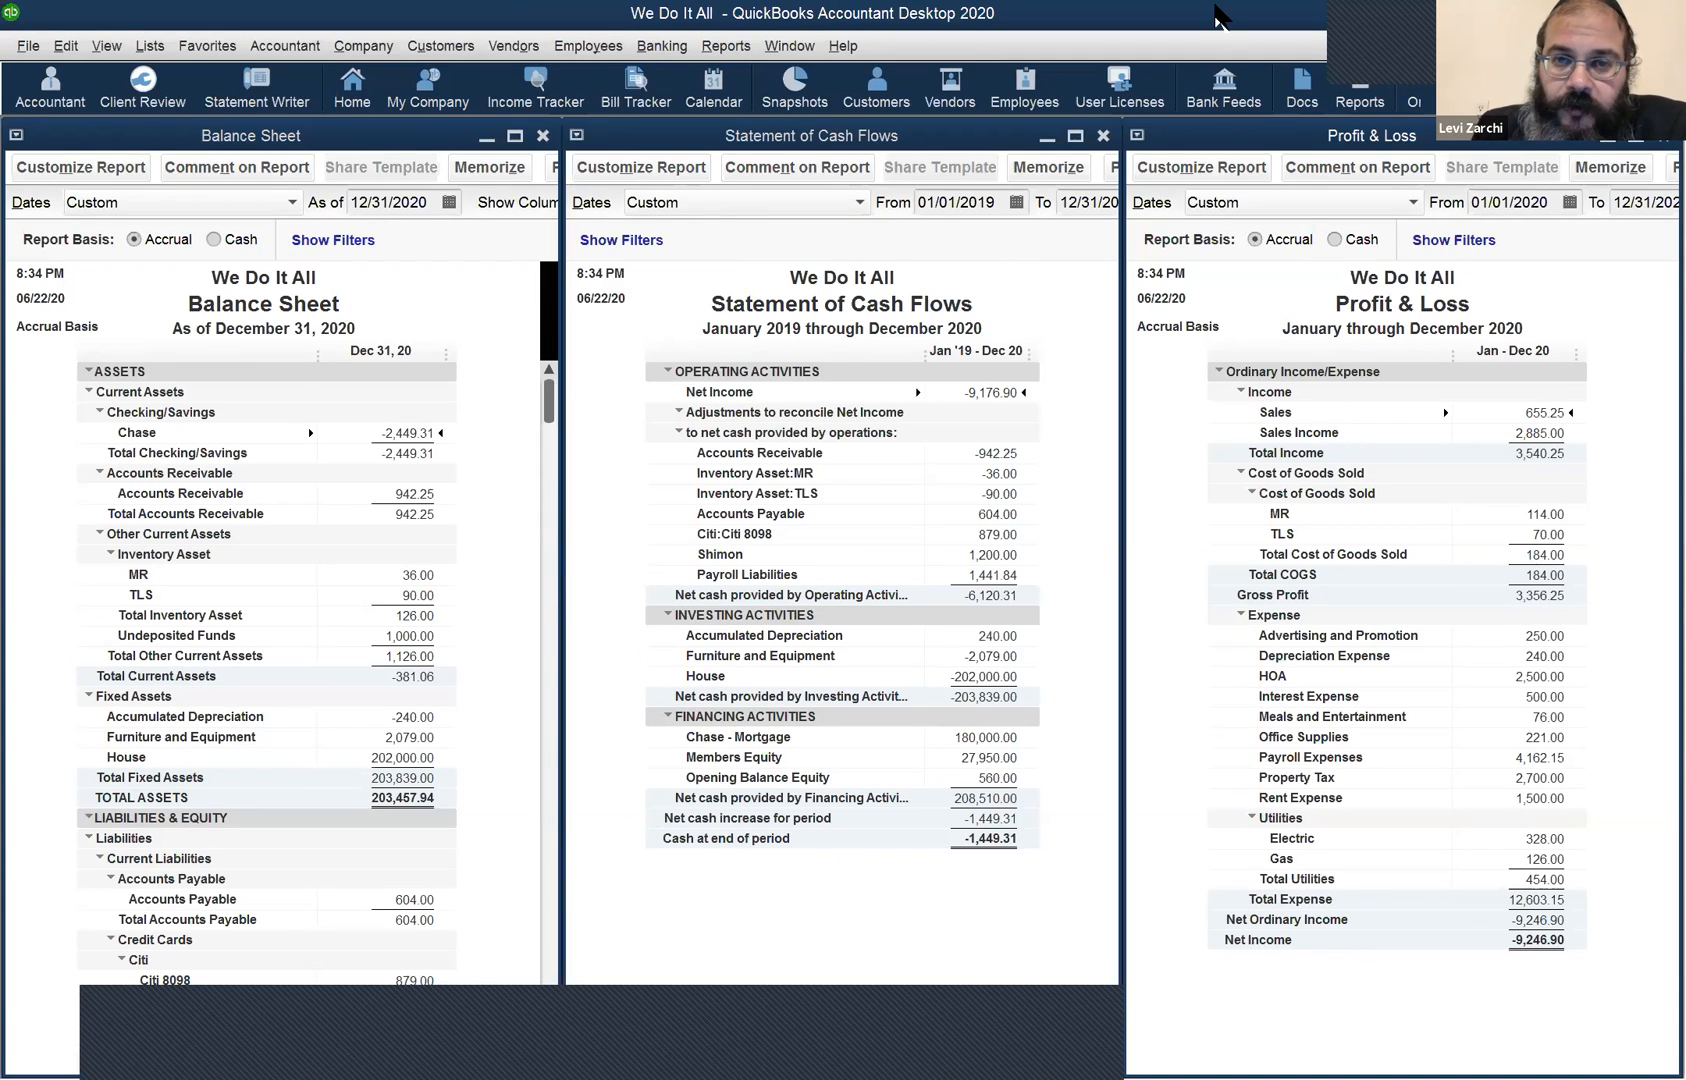
Examine the Balance Sheet's assets, liabilities and equity alongside the Statement of Cash Flows and Profit & Loss figures.
click(786, 46)
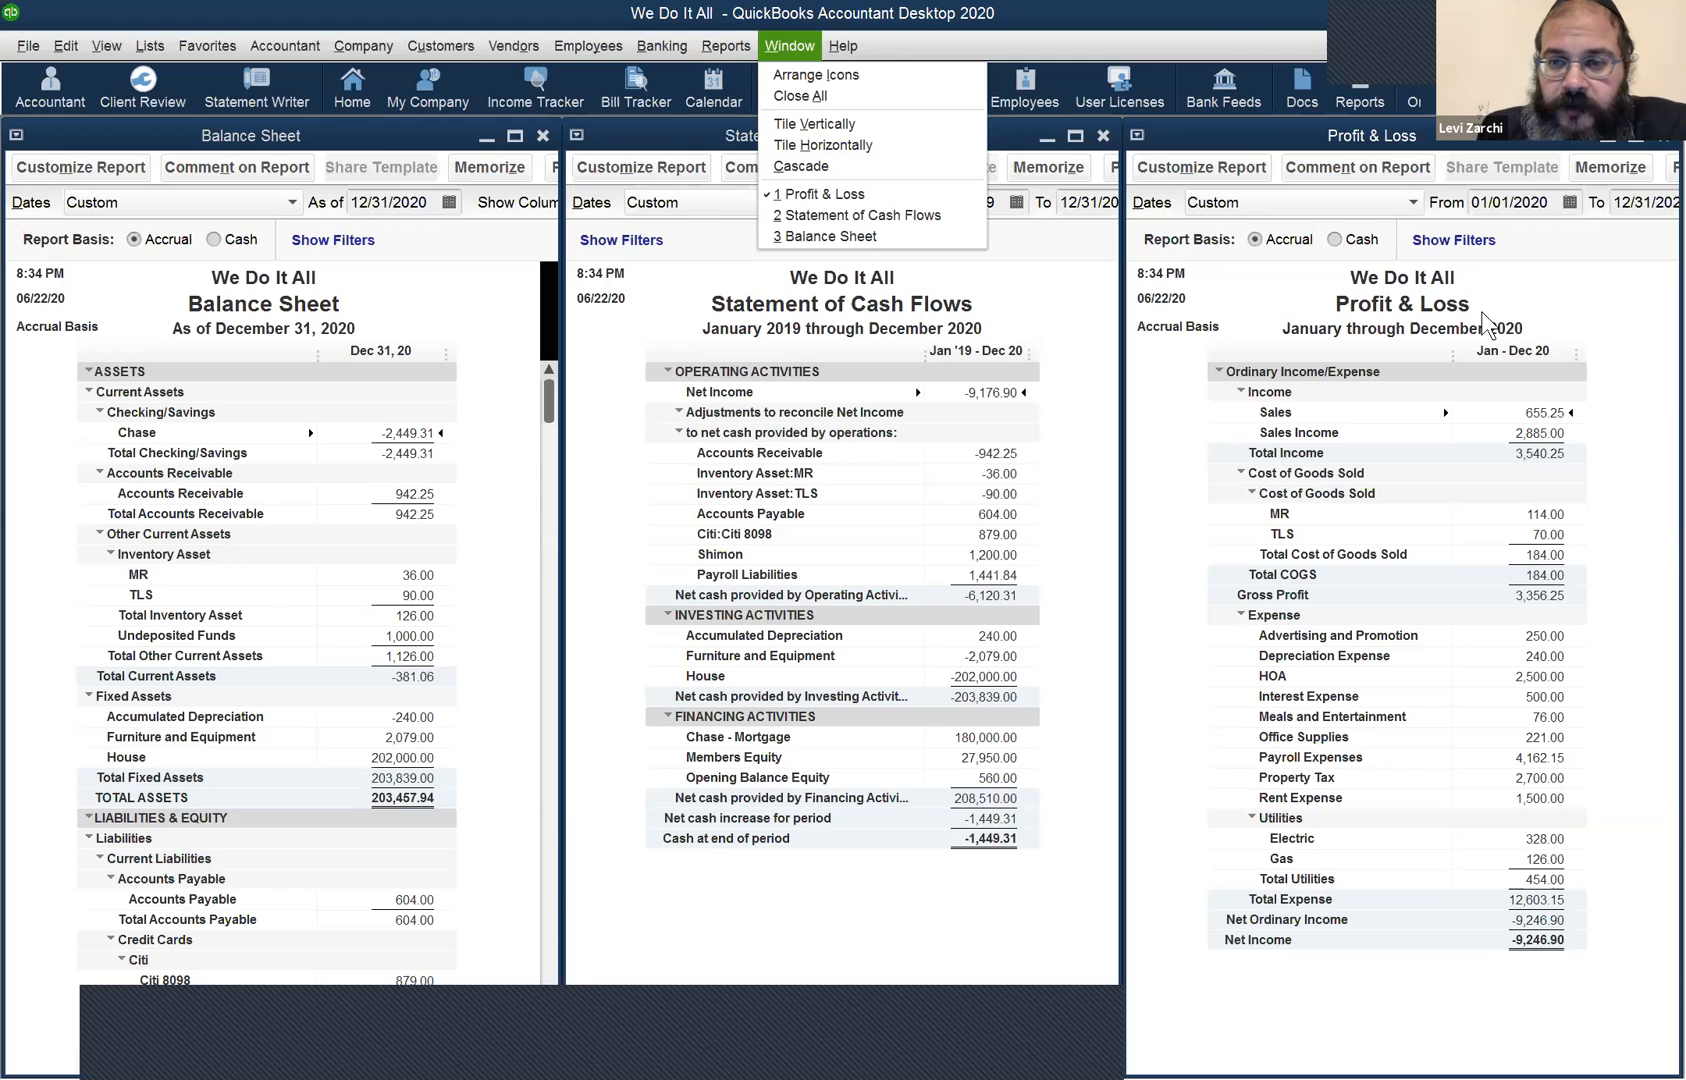
click(1272, 992)
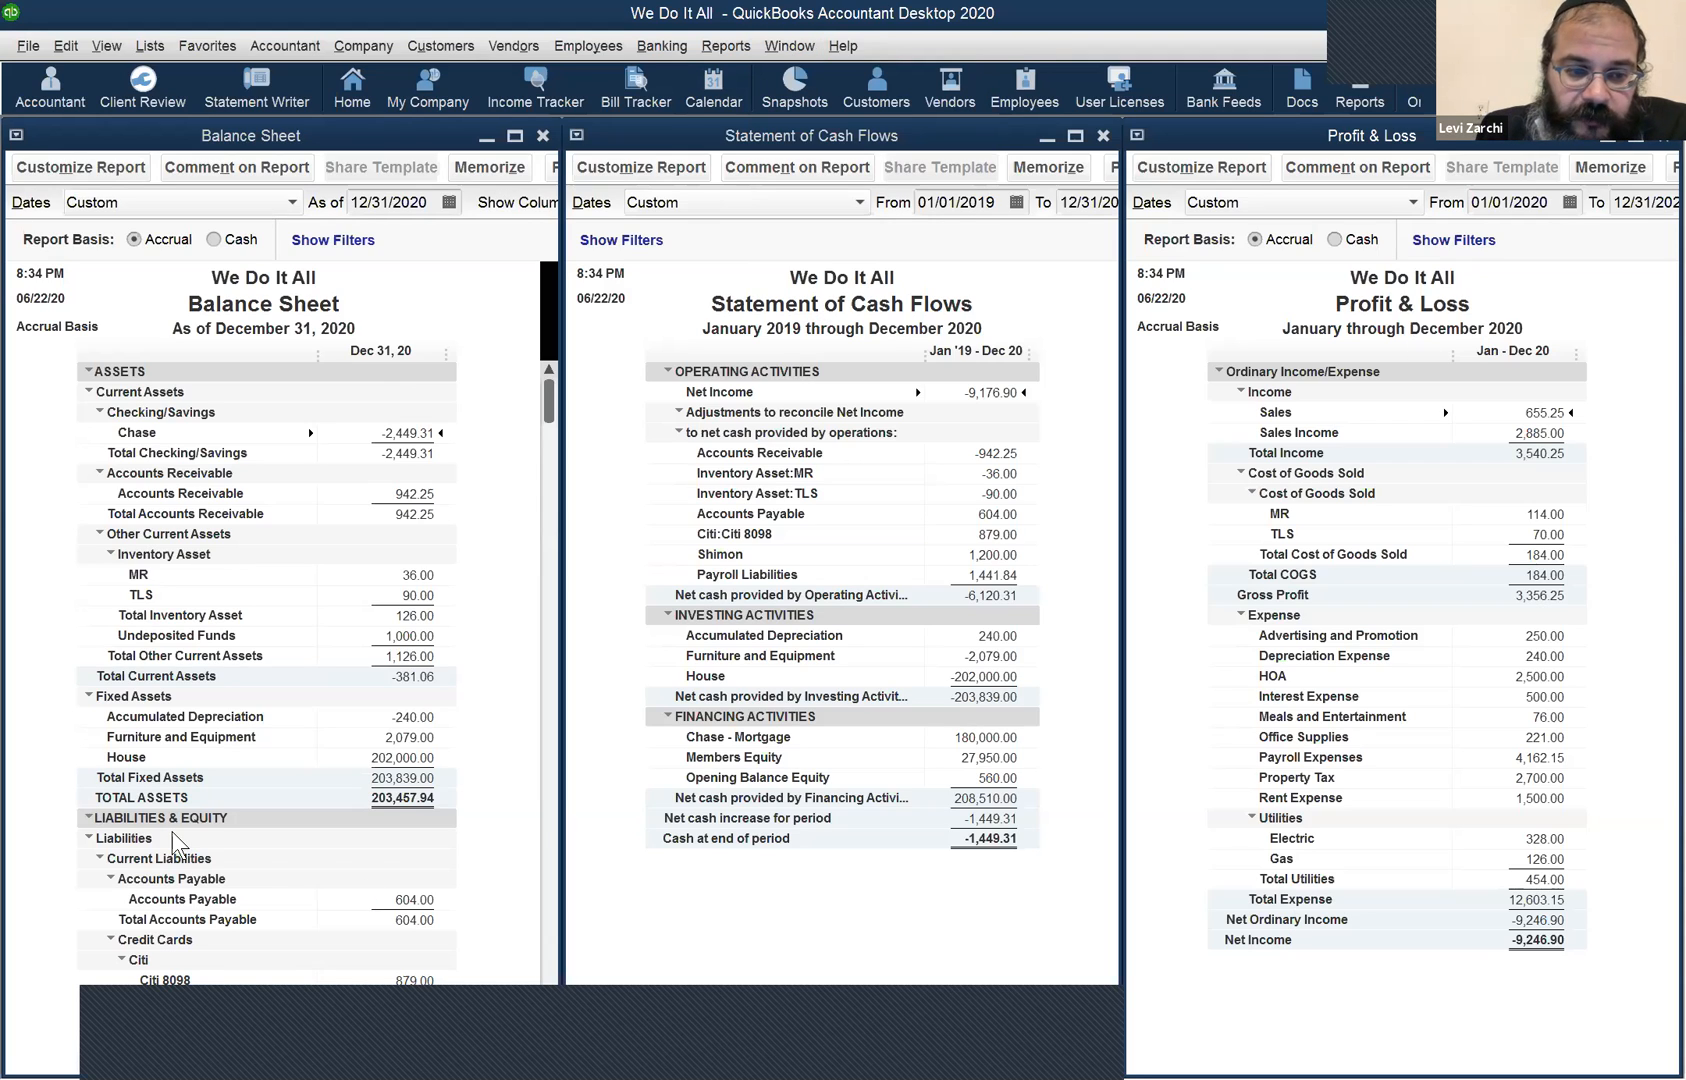
scroll(176, 834, down, 1)
scroll(178, 834, down, 4)
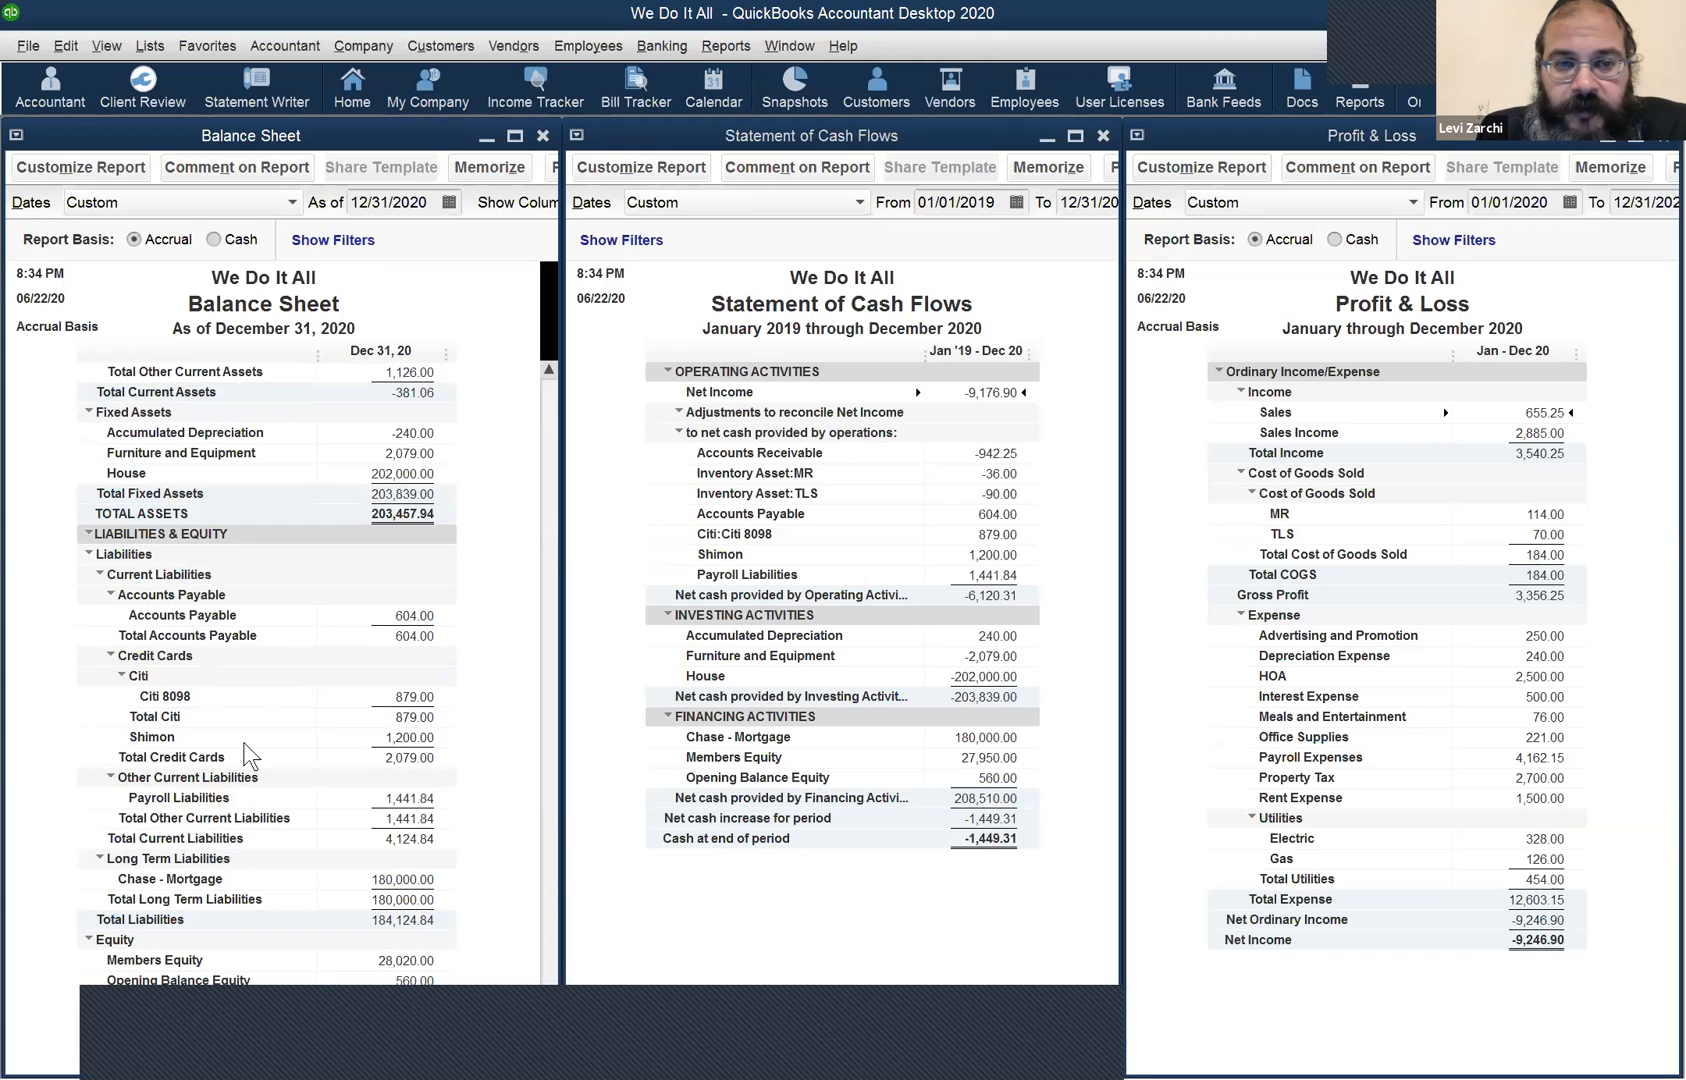
scroll(327, 764, up, 5)
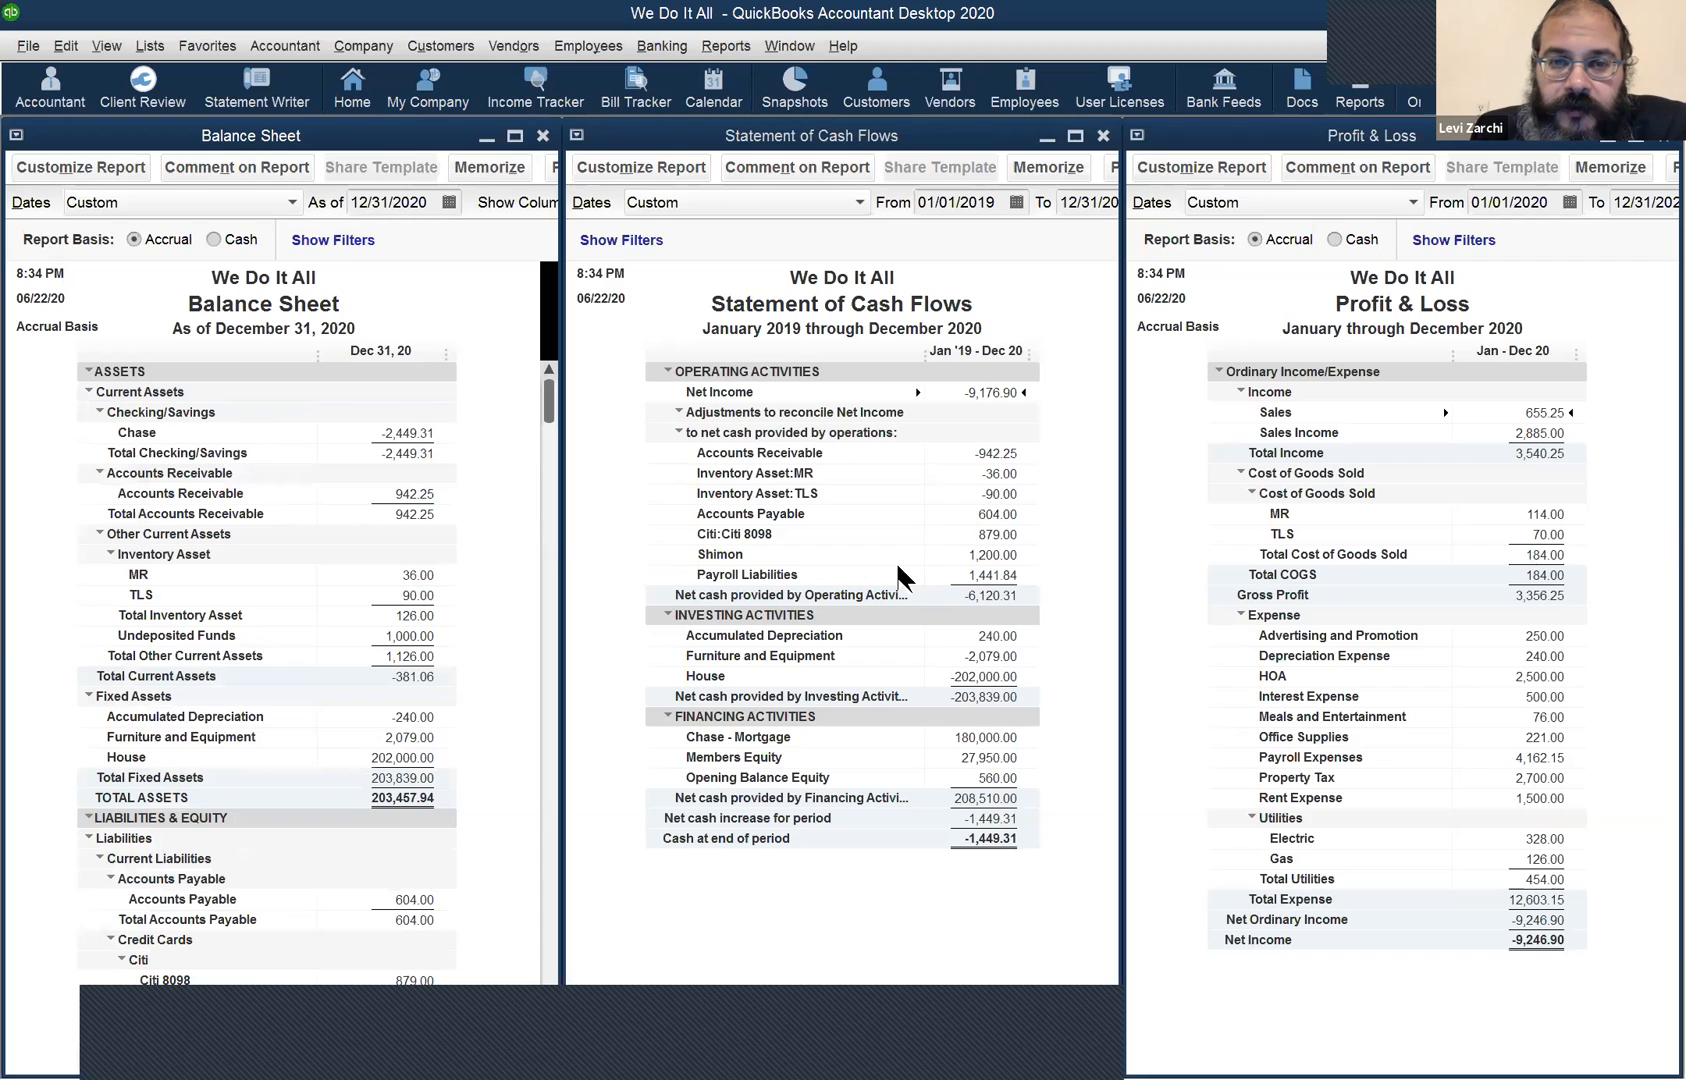
click(785, 52)
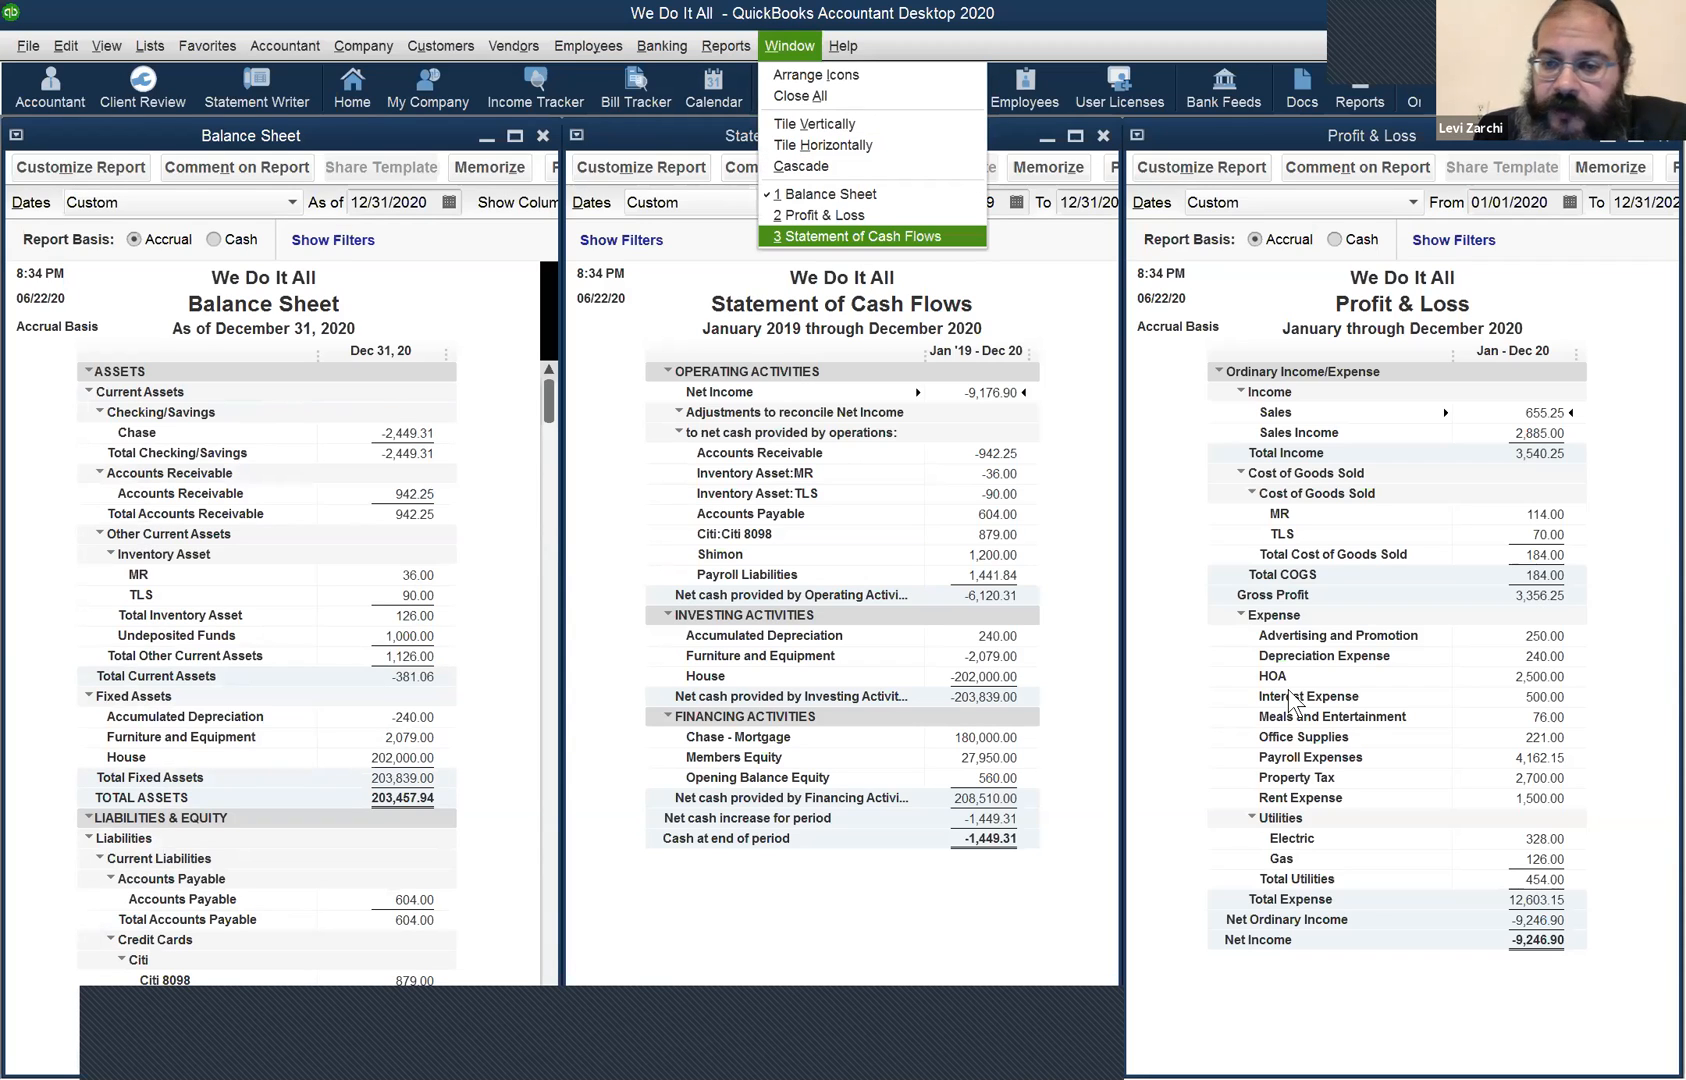
click(797, 302)
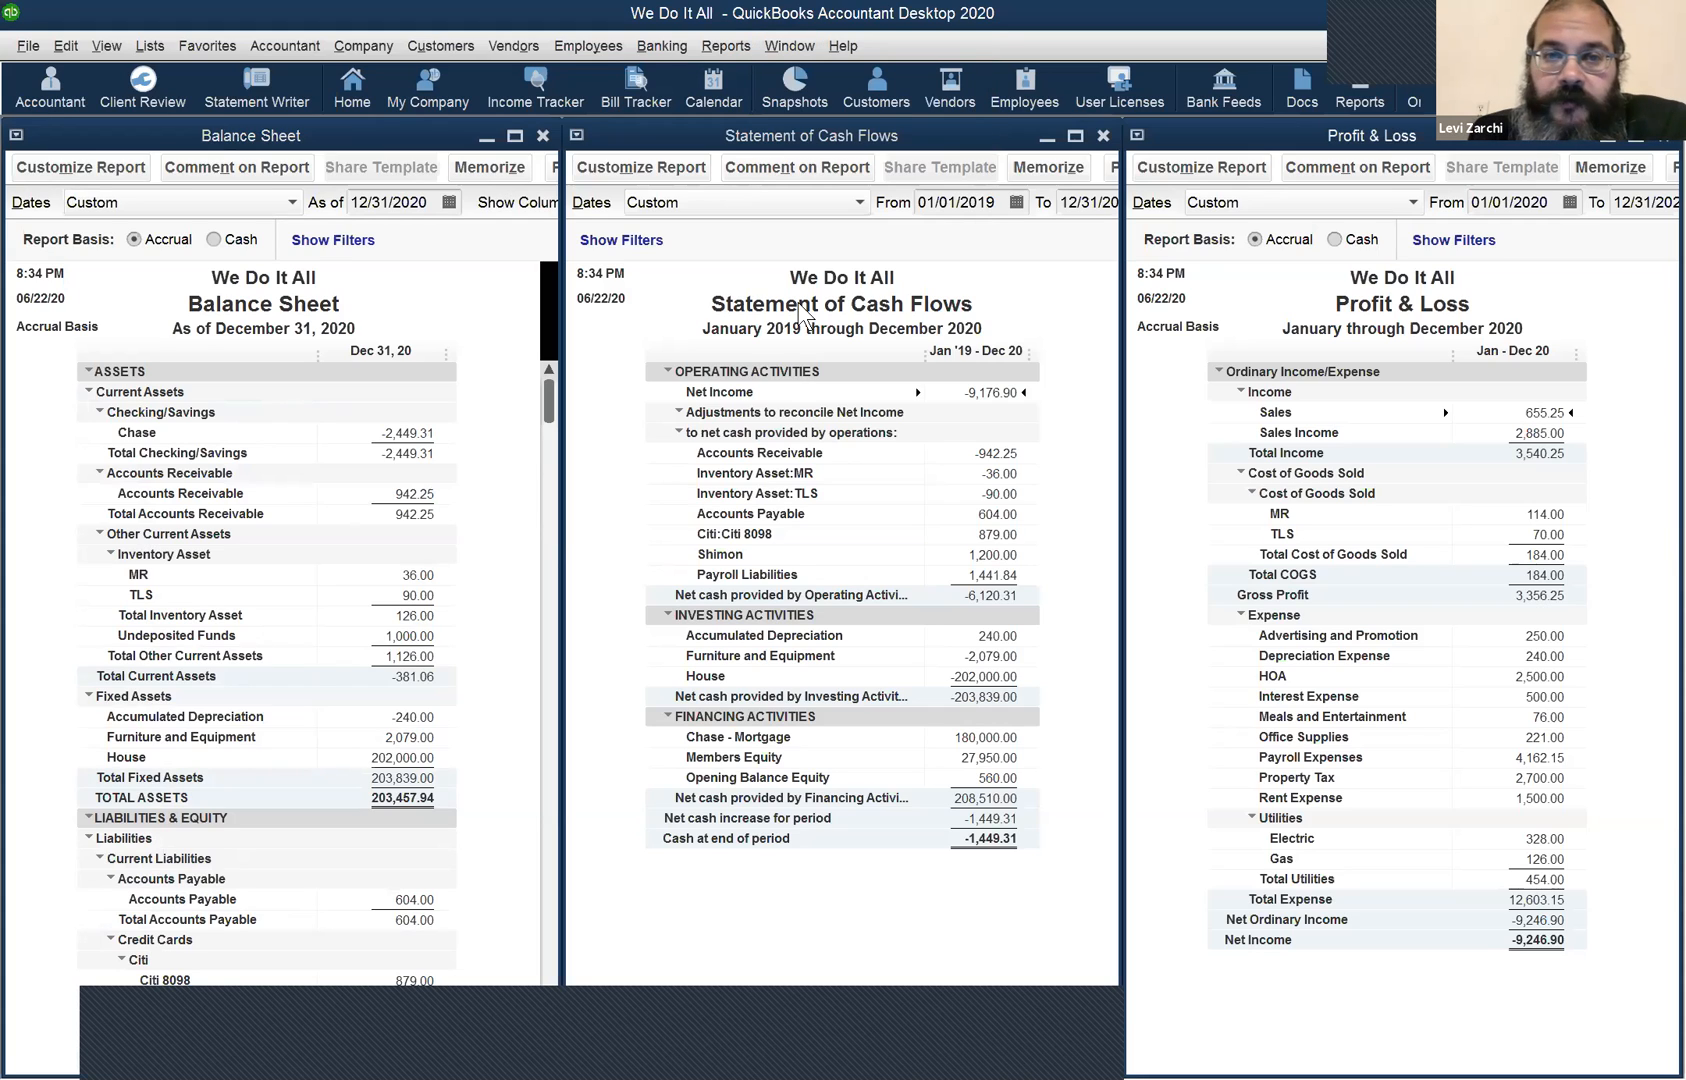
click(789, 46)
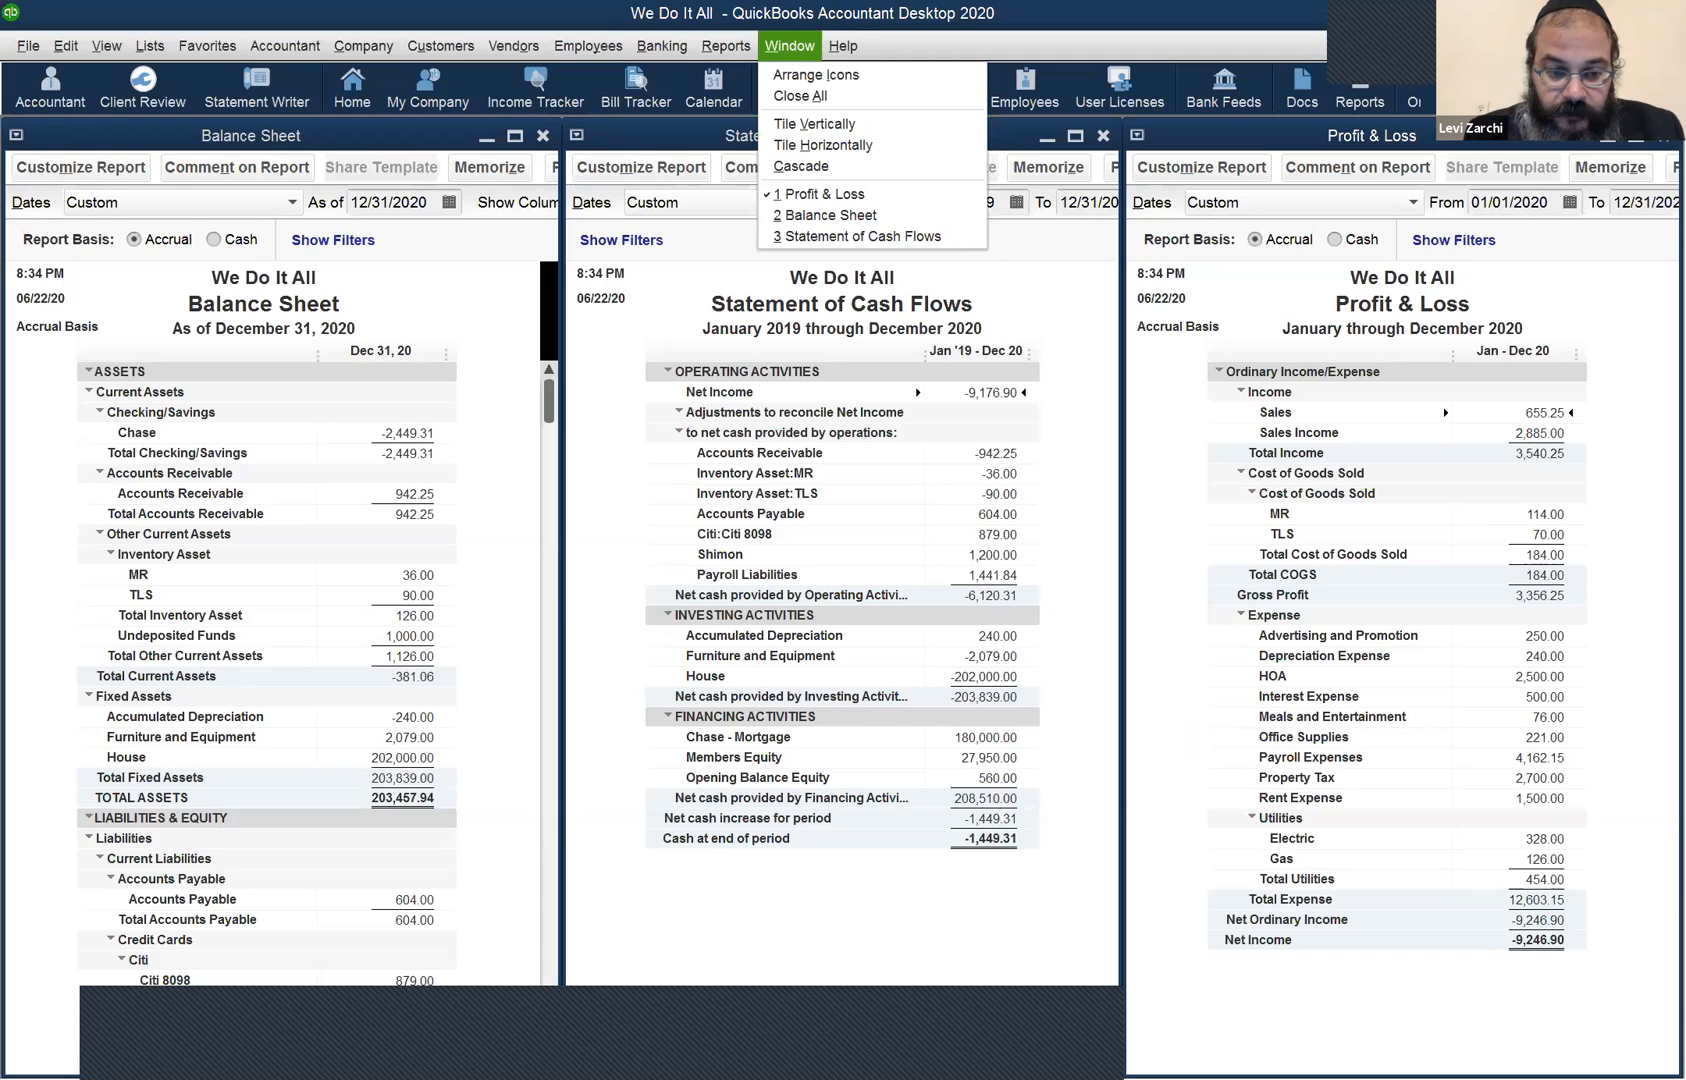
key(Escape)
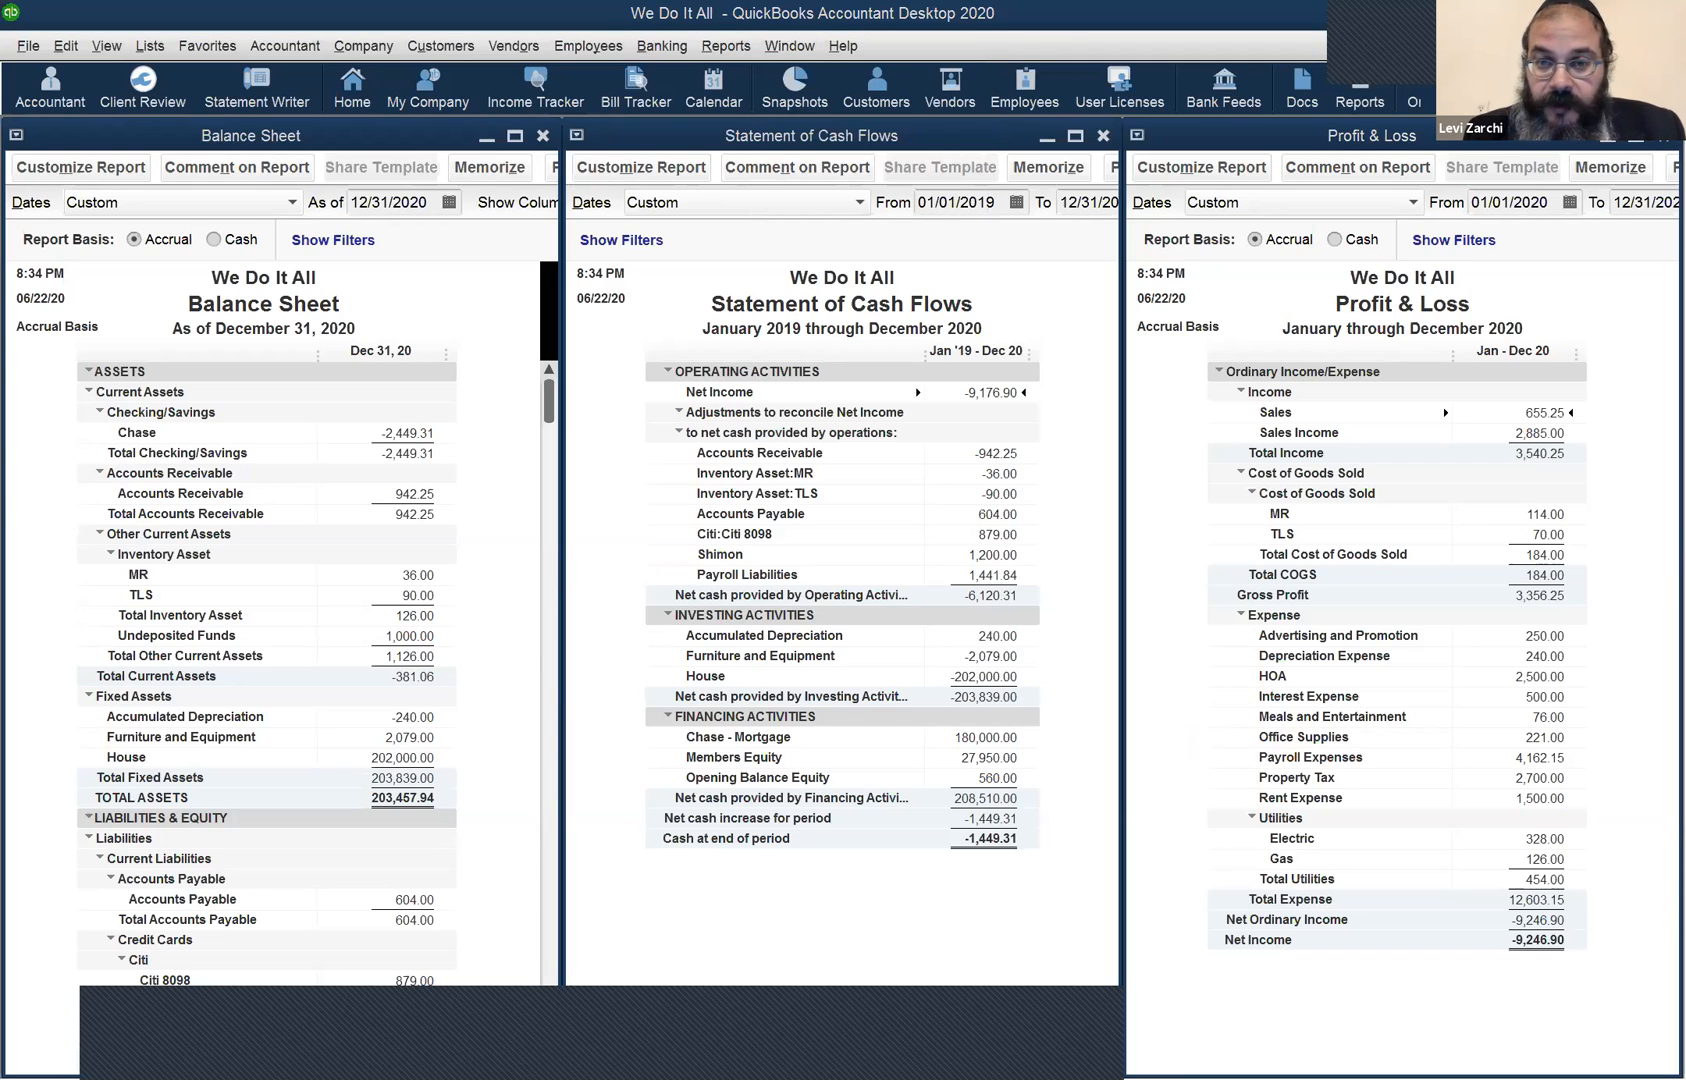
key(alt+Tab)
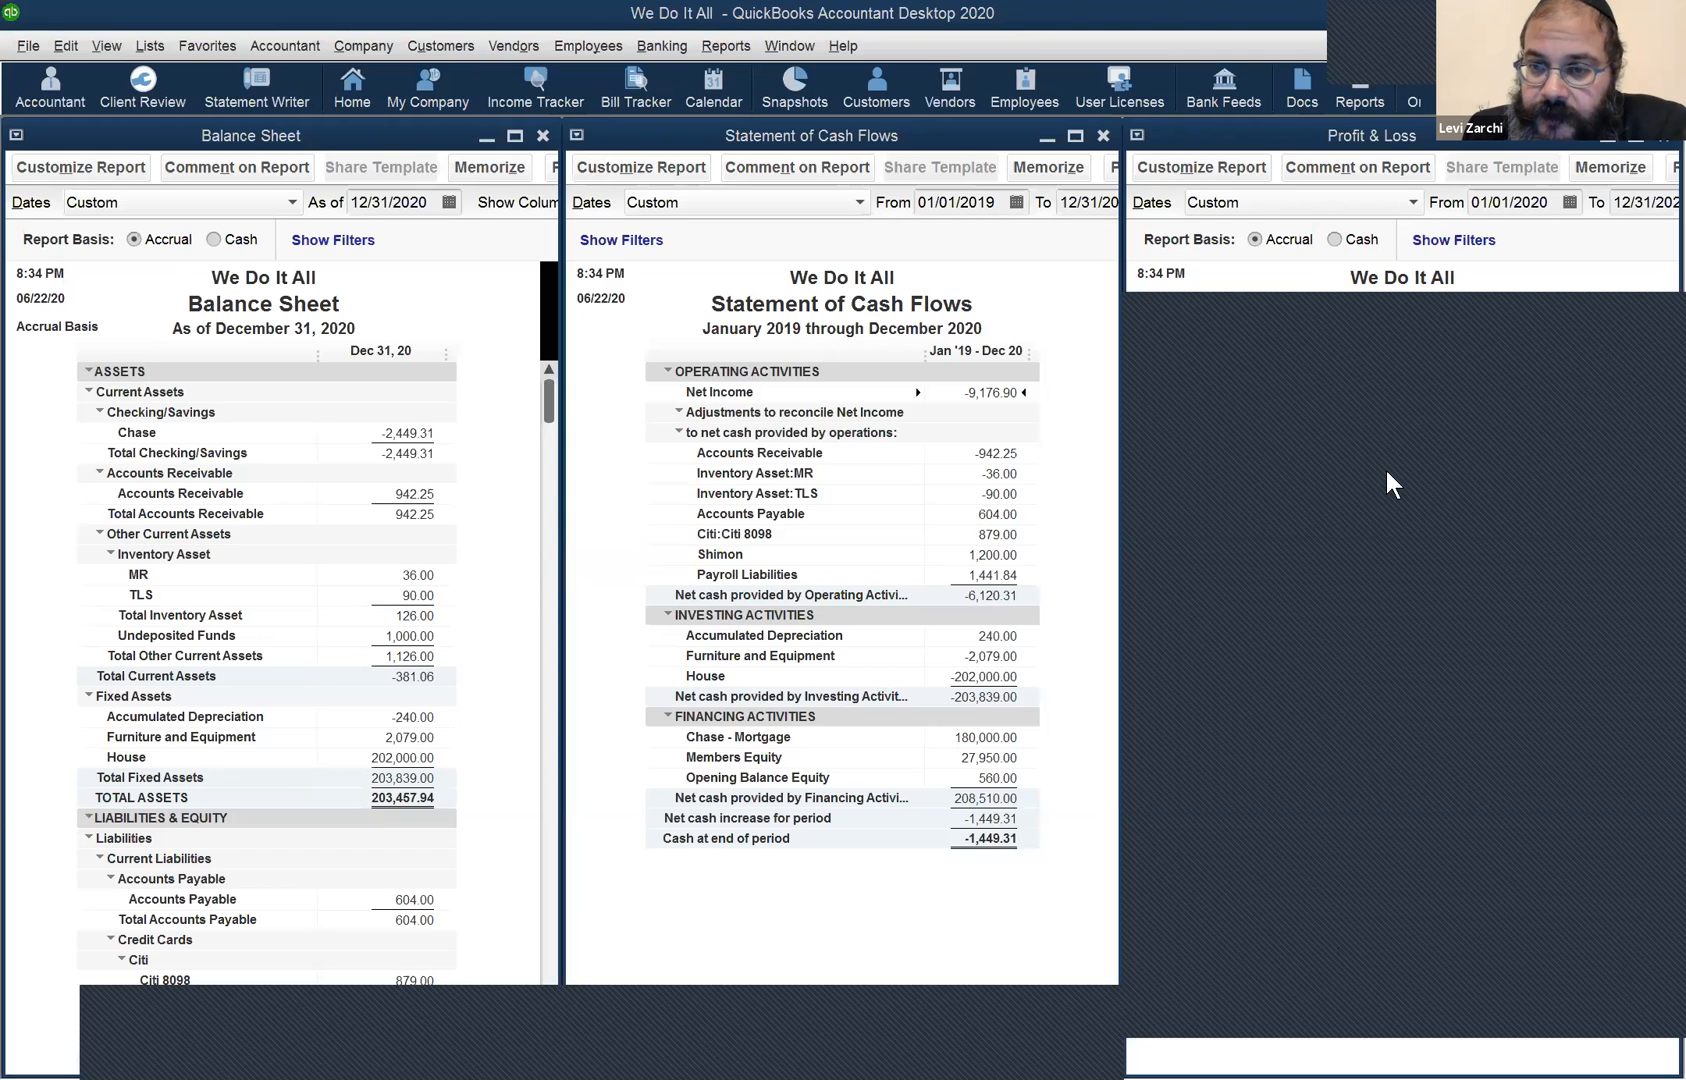
Replace the blank Profit & Loss window with a newly opened standard Profit & Loss report and tile all three reports vertically.
click(1611, 165)
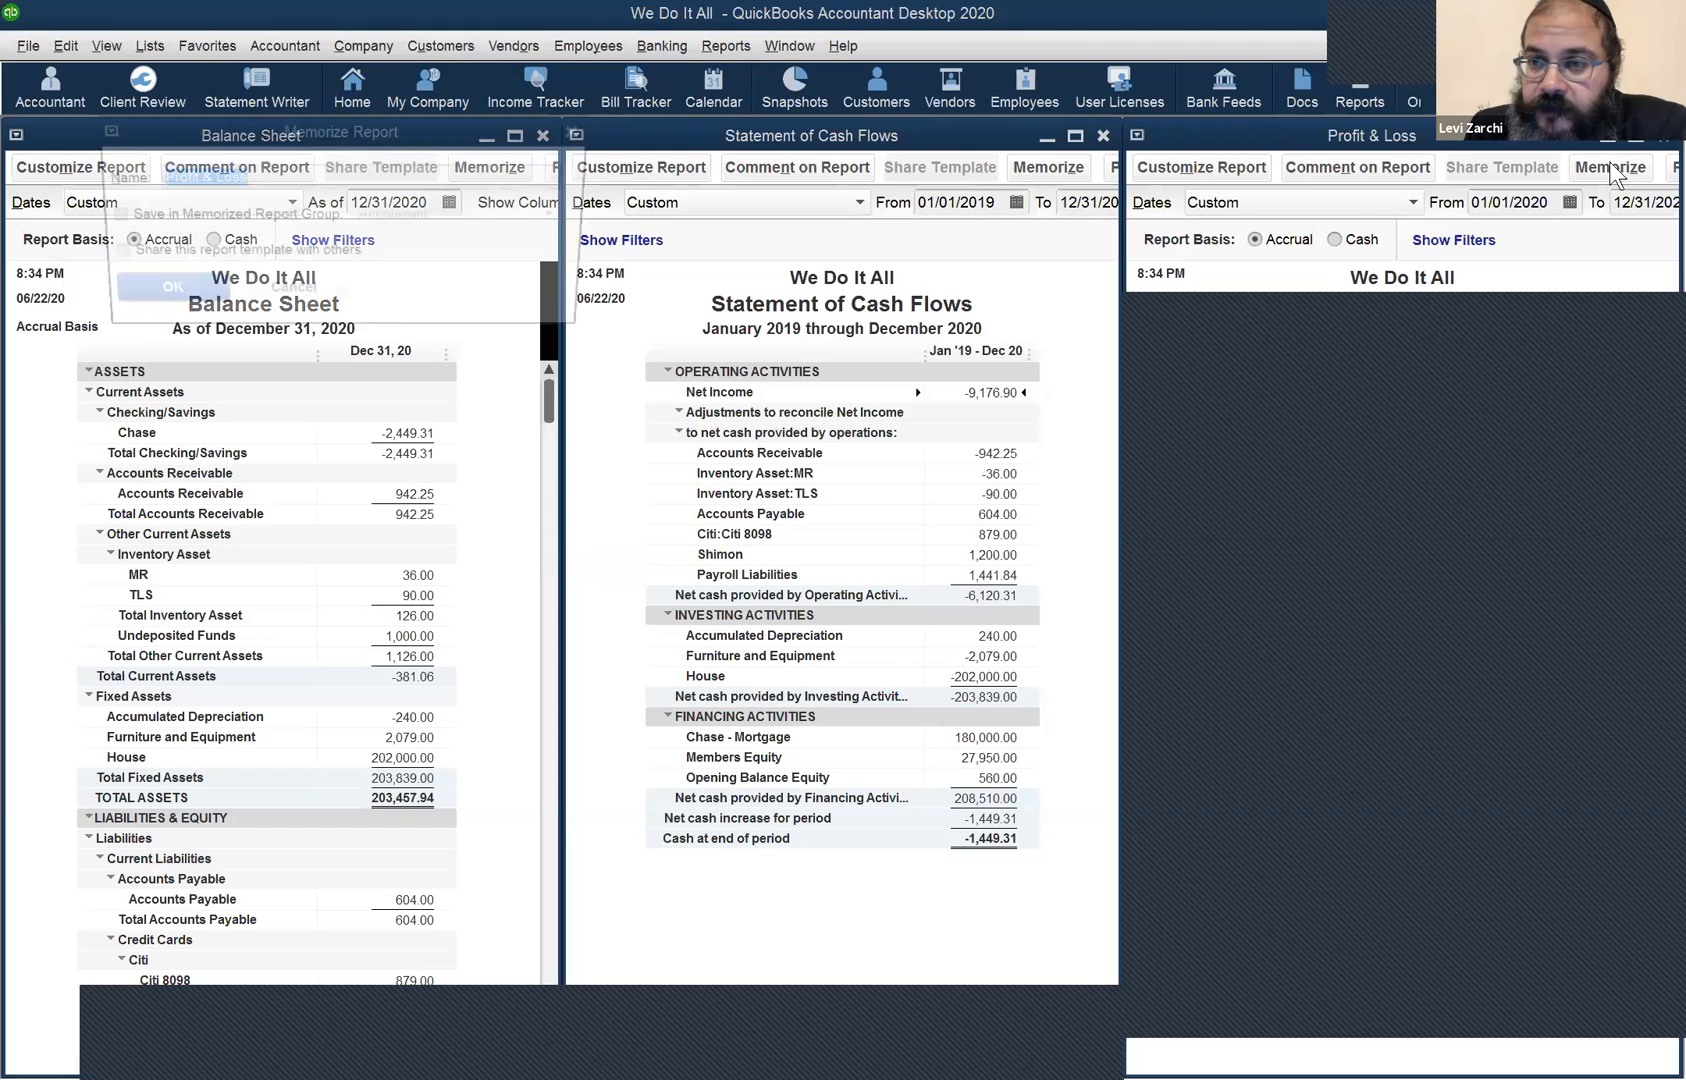
click(782, 1004)
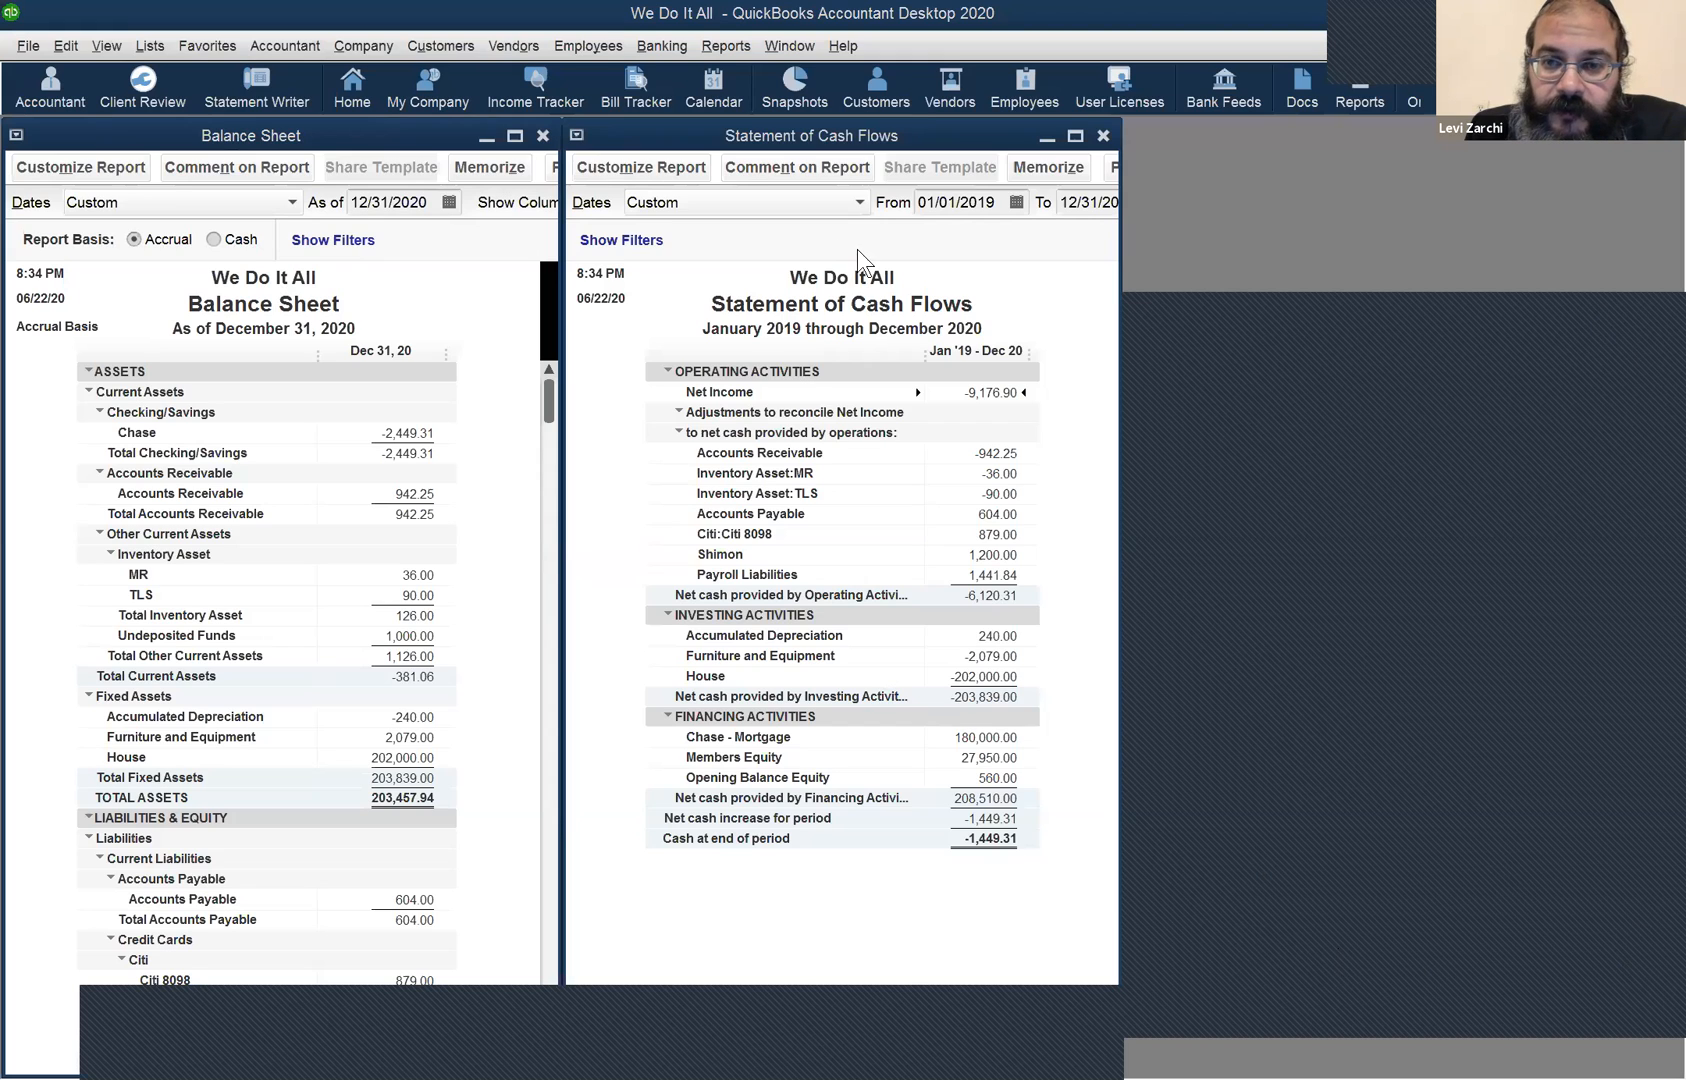
click(726, 46)
mouse_move(776, 250)
click(1068, 251)
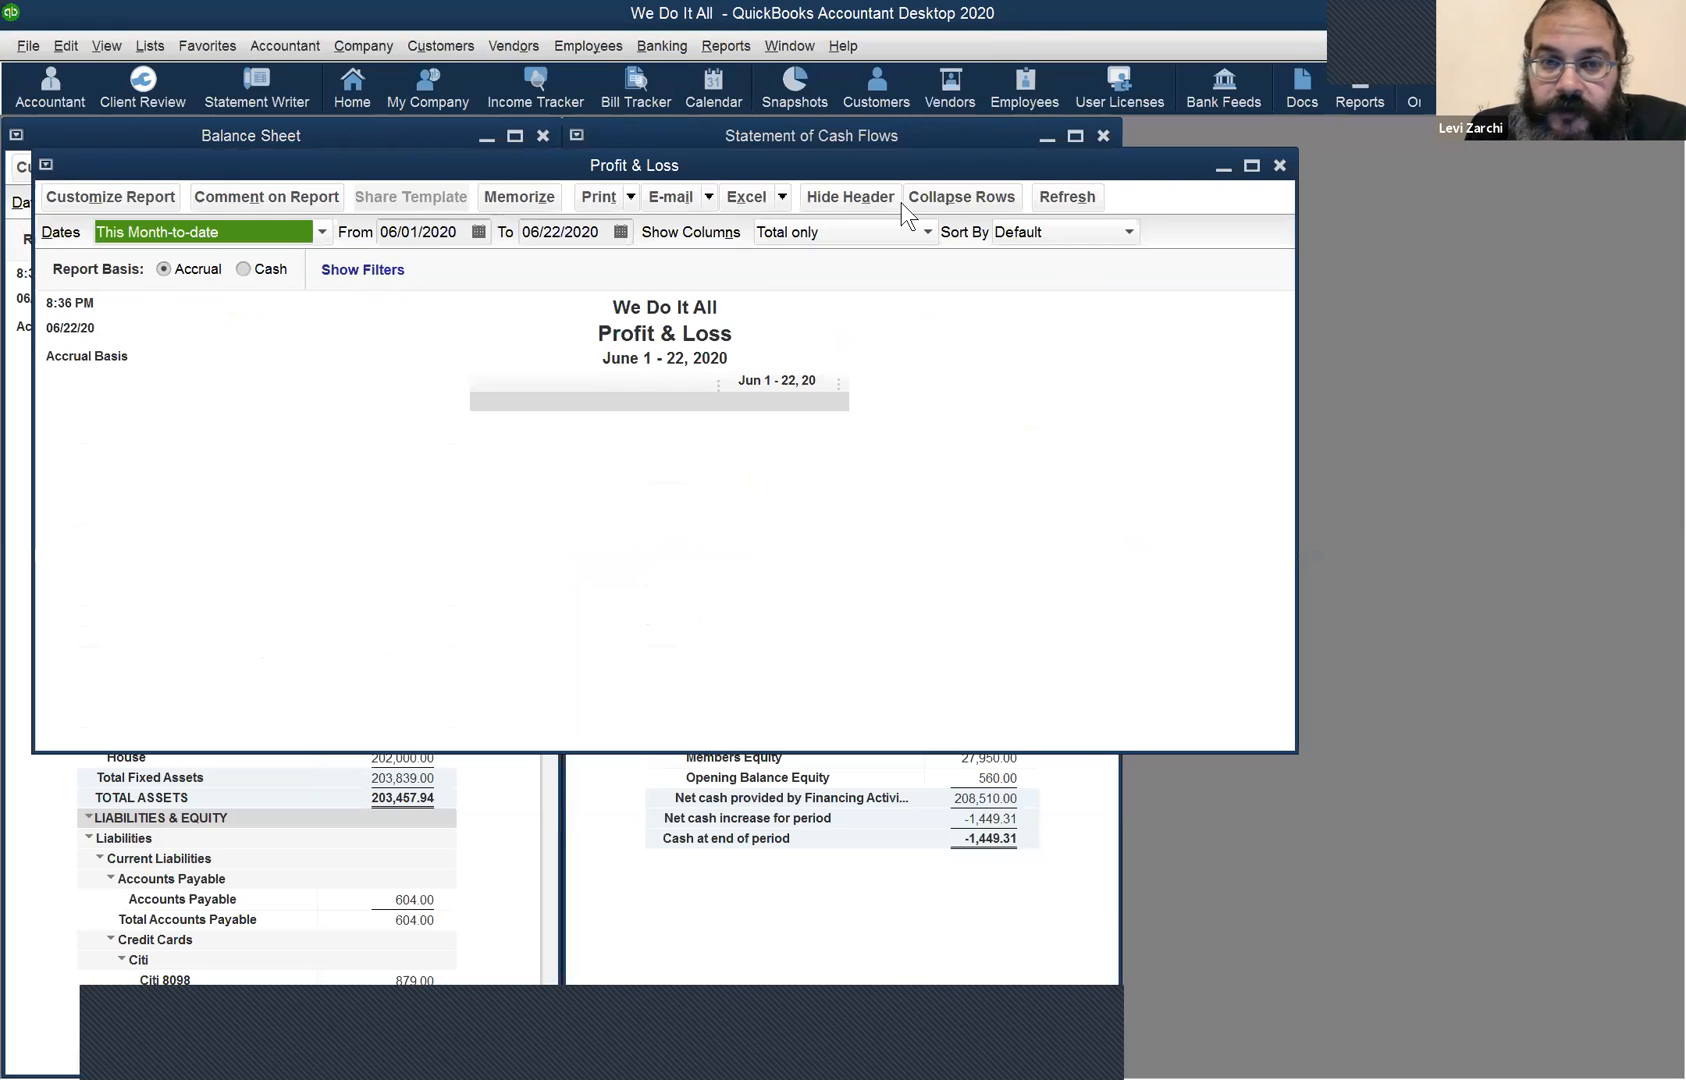
click(800, 52)
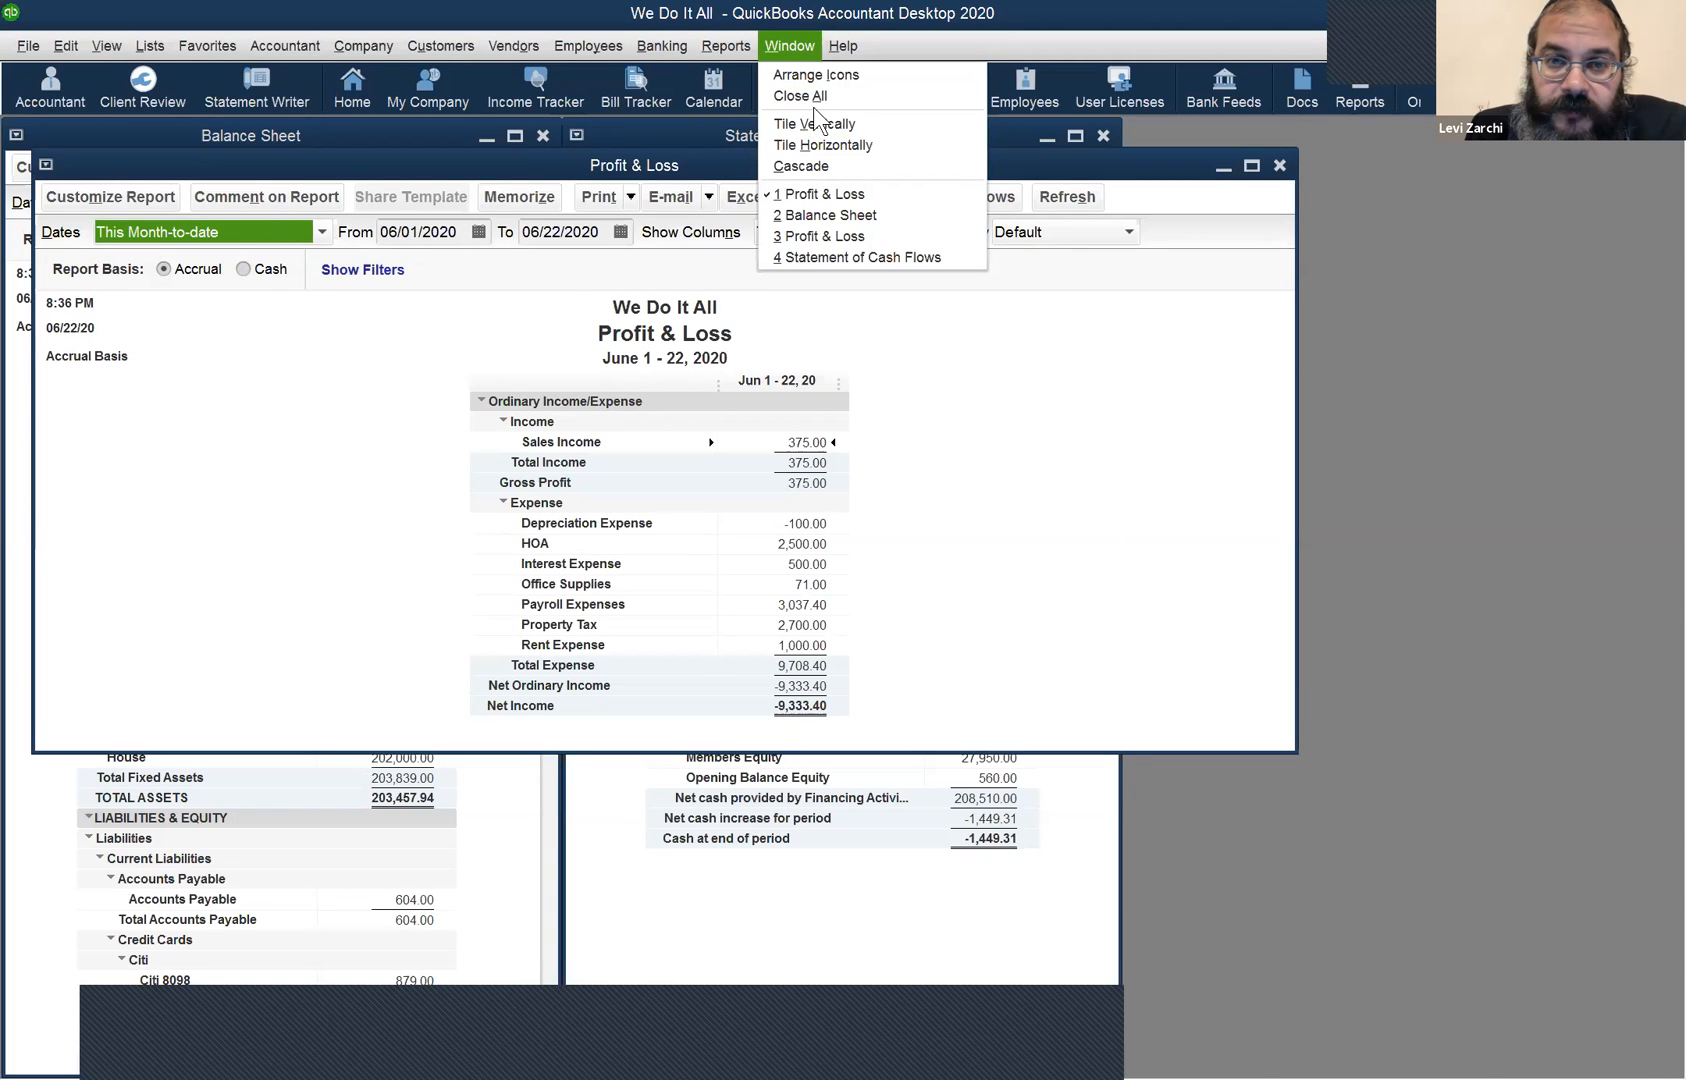
key(v)
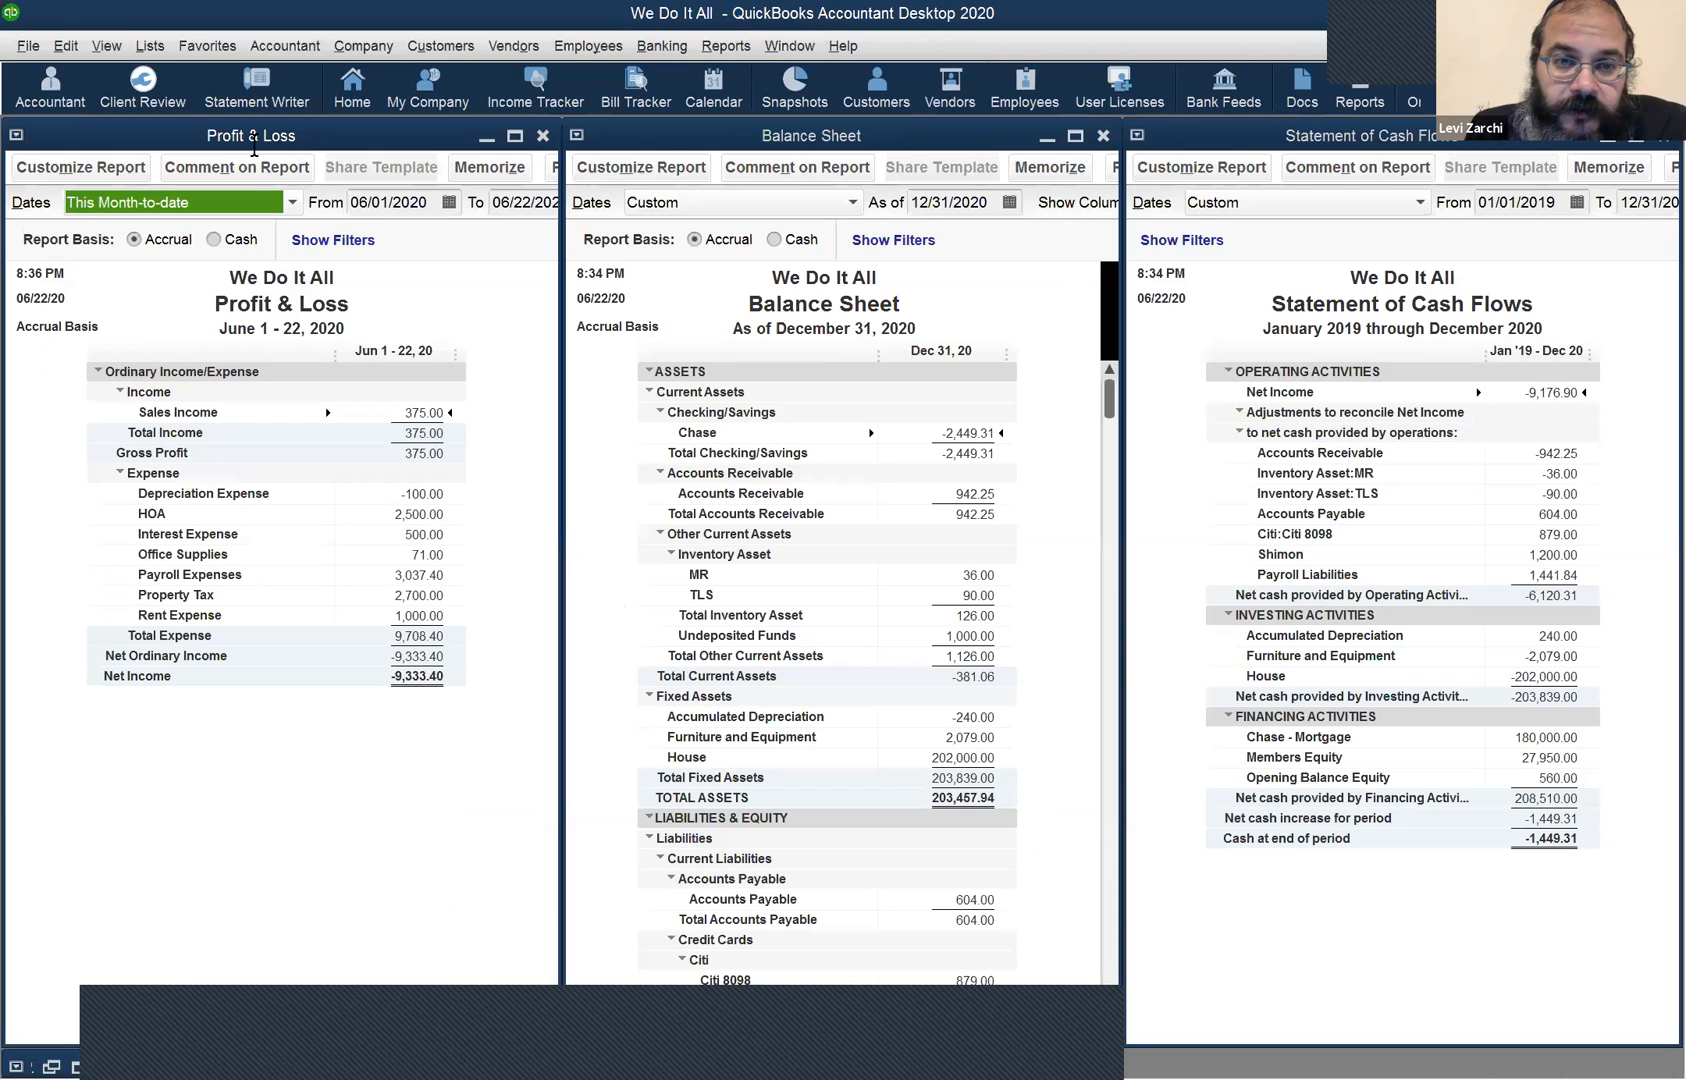
Set the Profit & Loss report's period to 01/01/2020 through 12/31/2020.
click(373, 205)
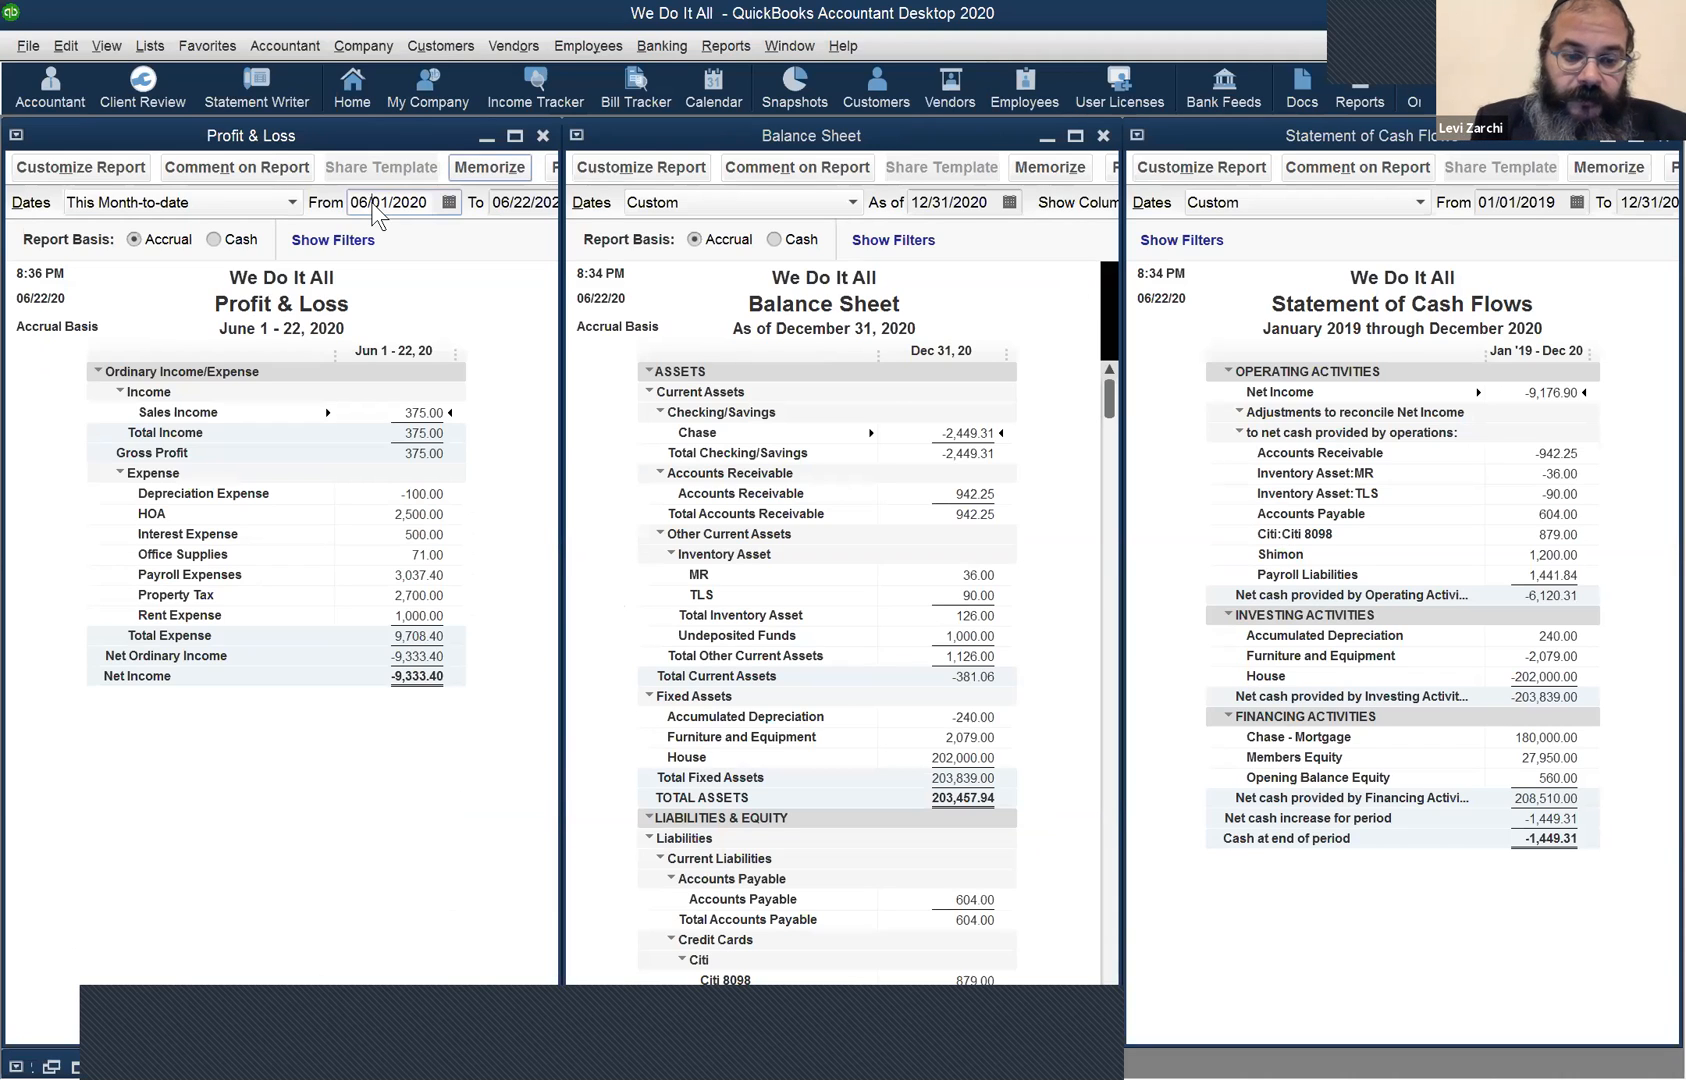
key(y)
key(Tab)
key(r)
key(Tab)
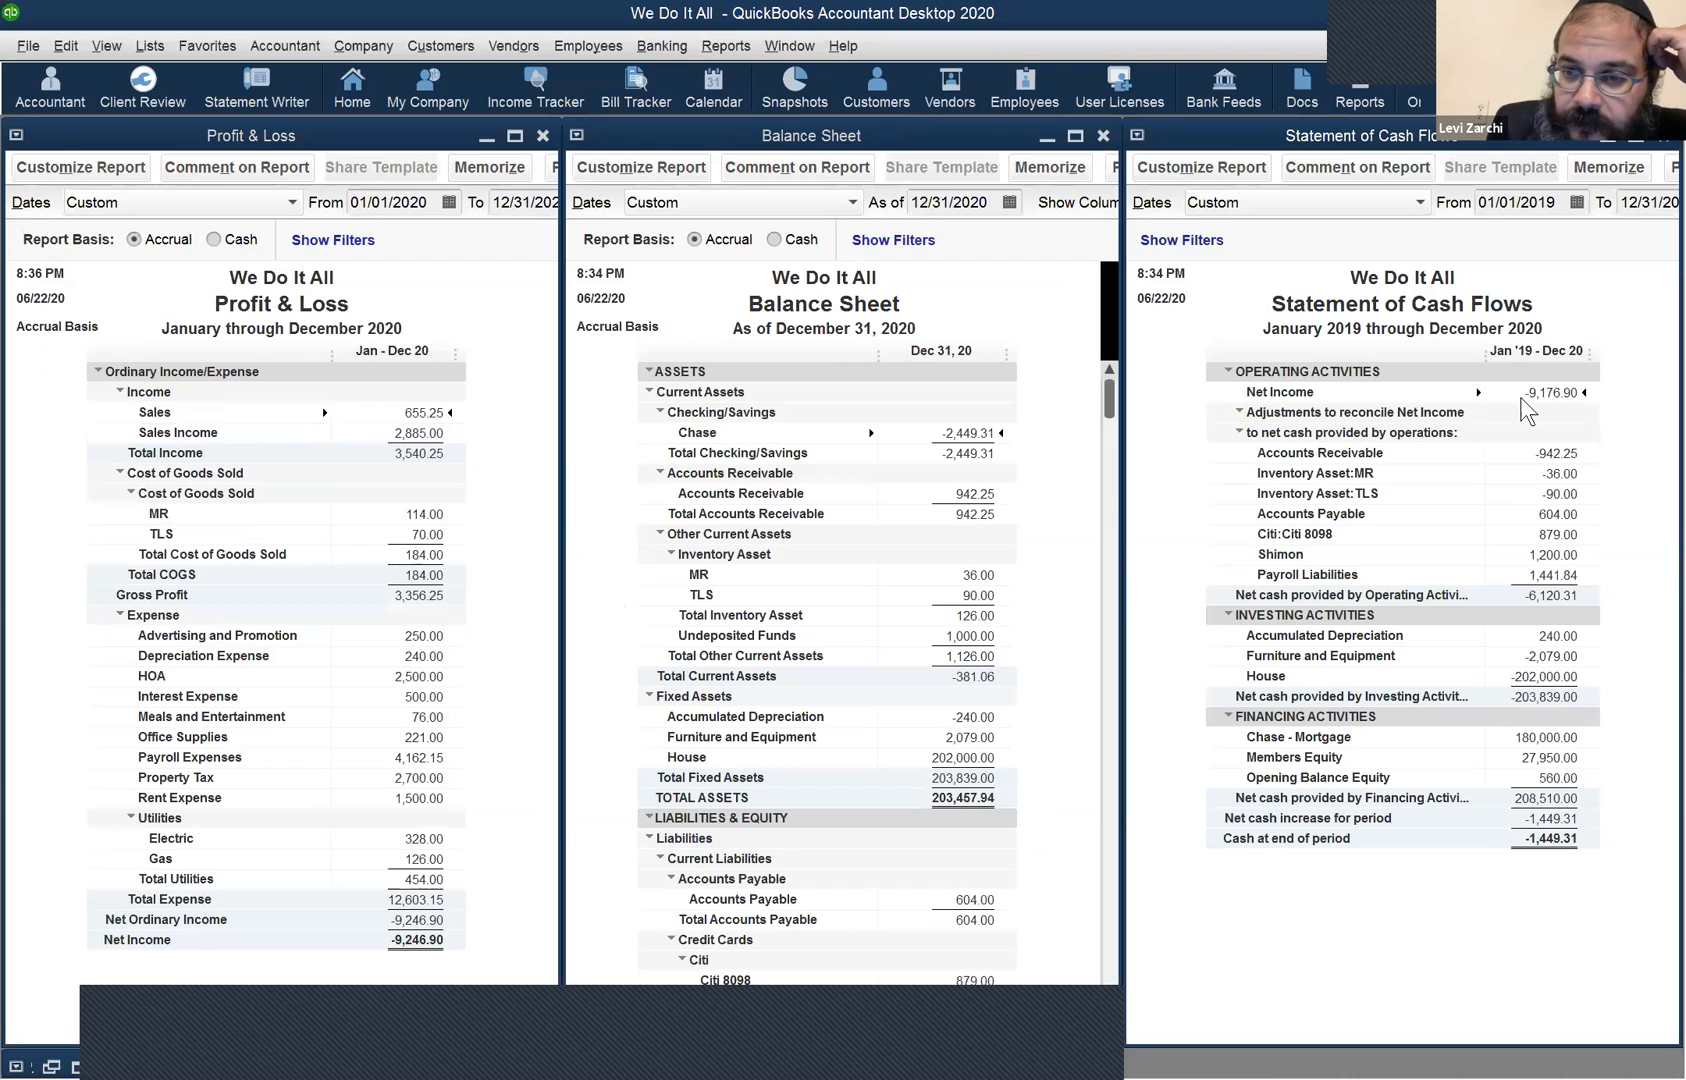
Compare Accounts Receivable and inventory on the Balance Sheet with the Statement of Cash Flows adjustments, and check sales and net income on the Profit & Loss.
click(1490, 452)
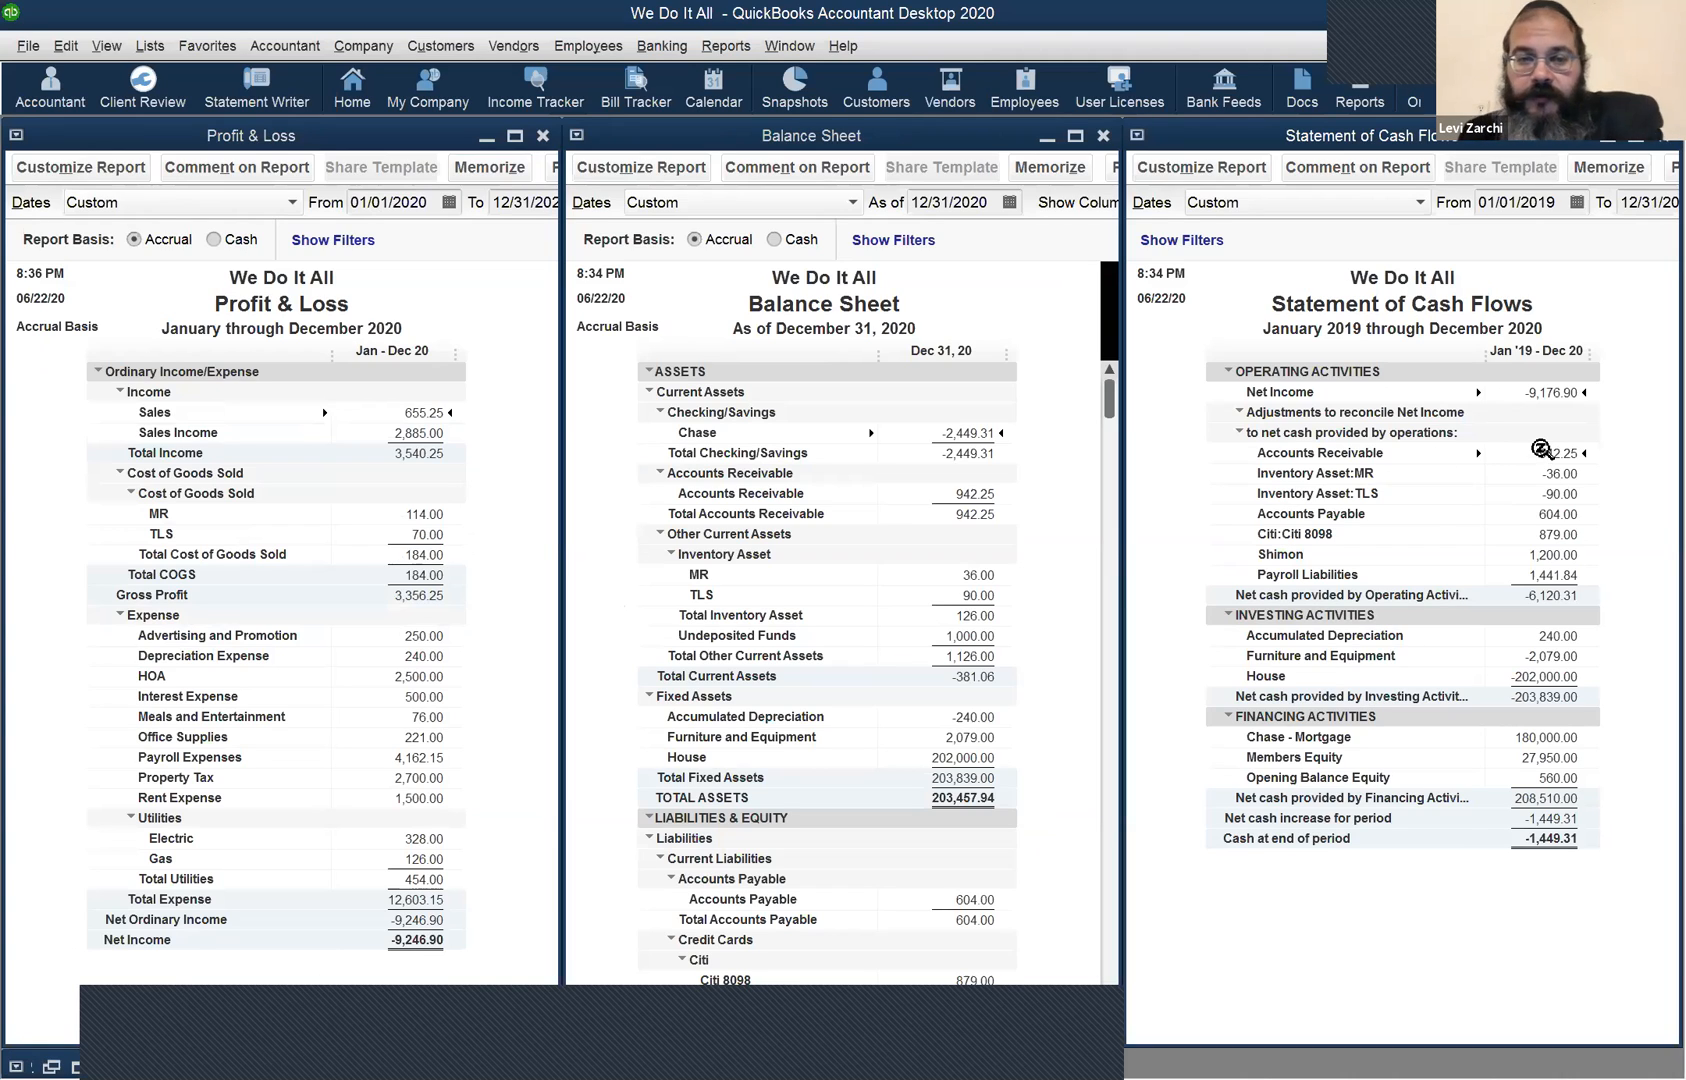
click(963, 498)
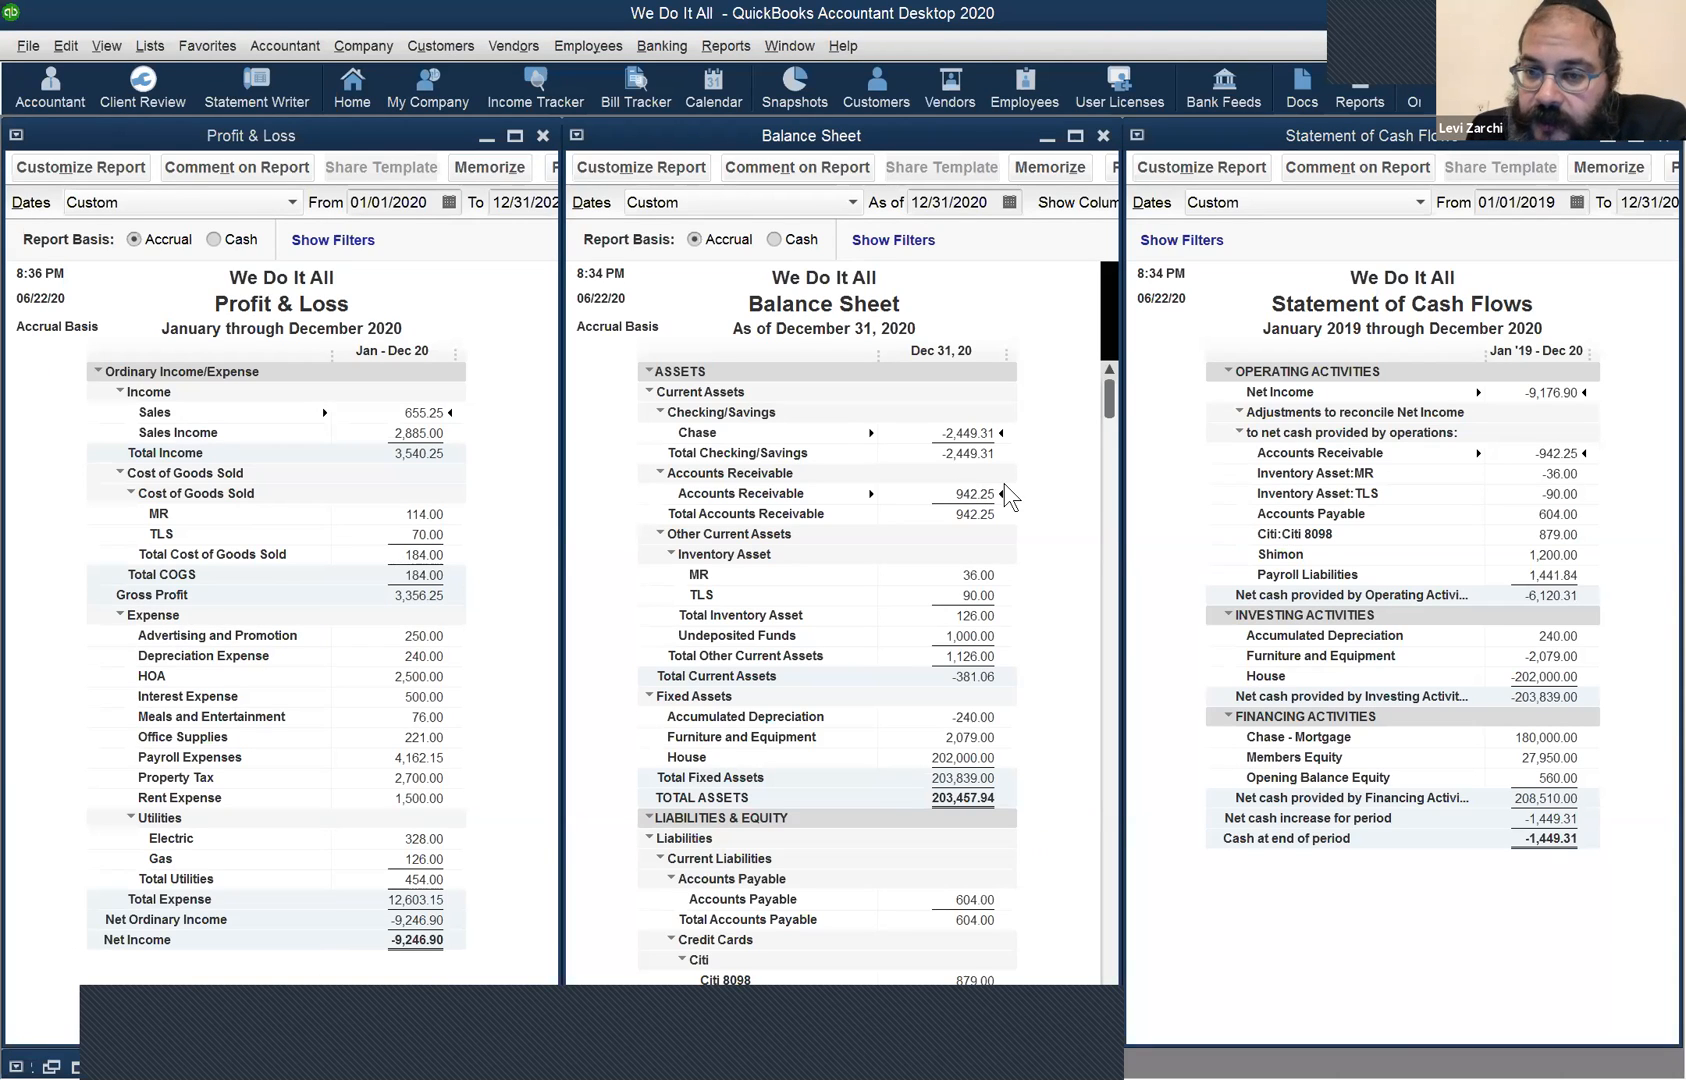
click(1548, 444)
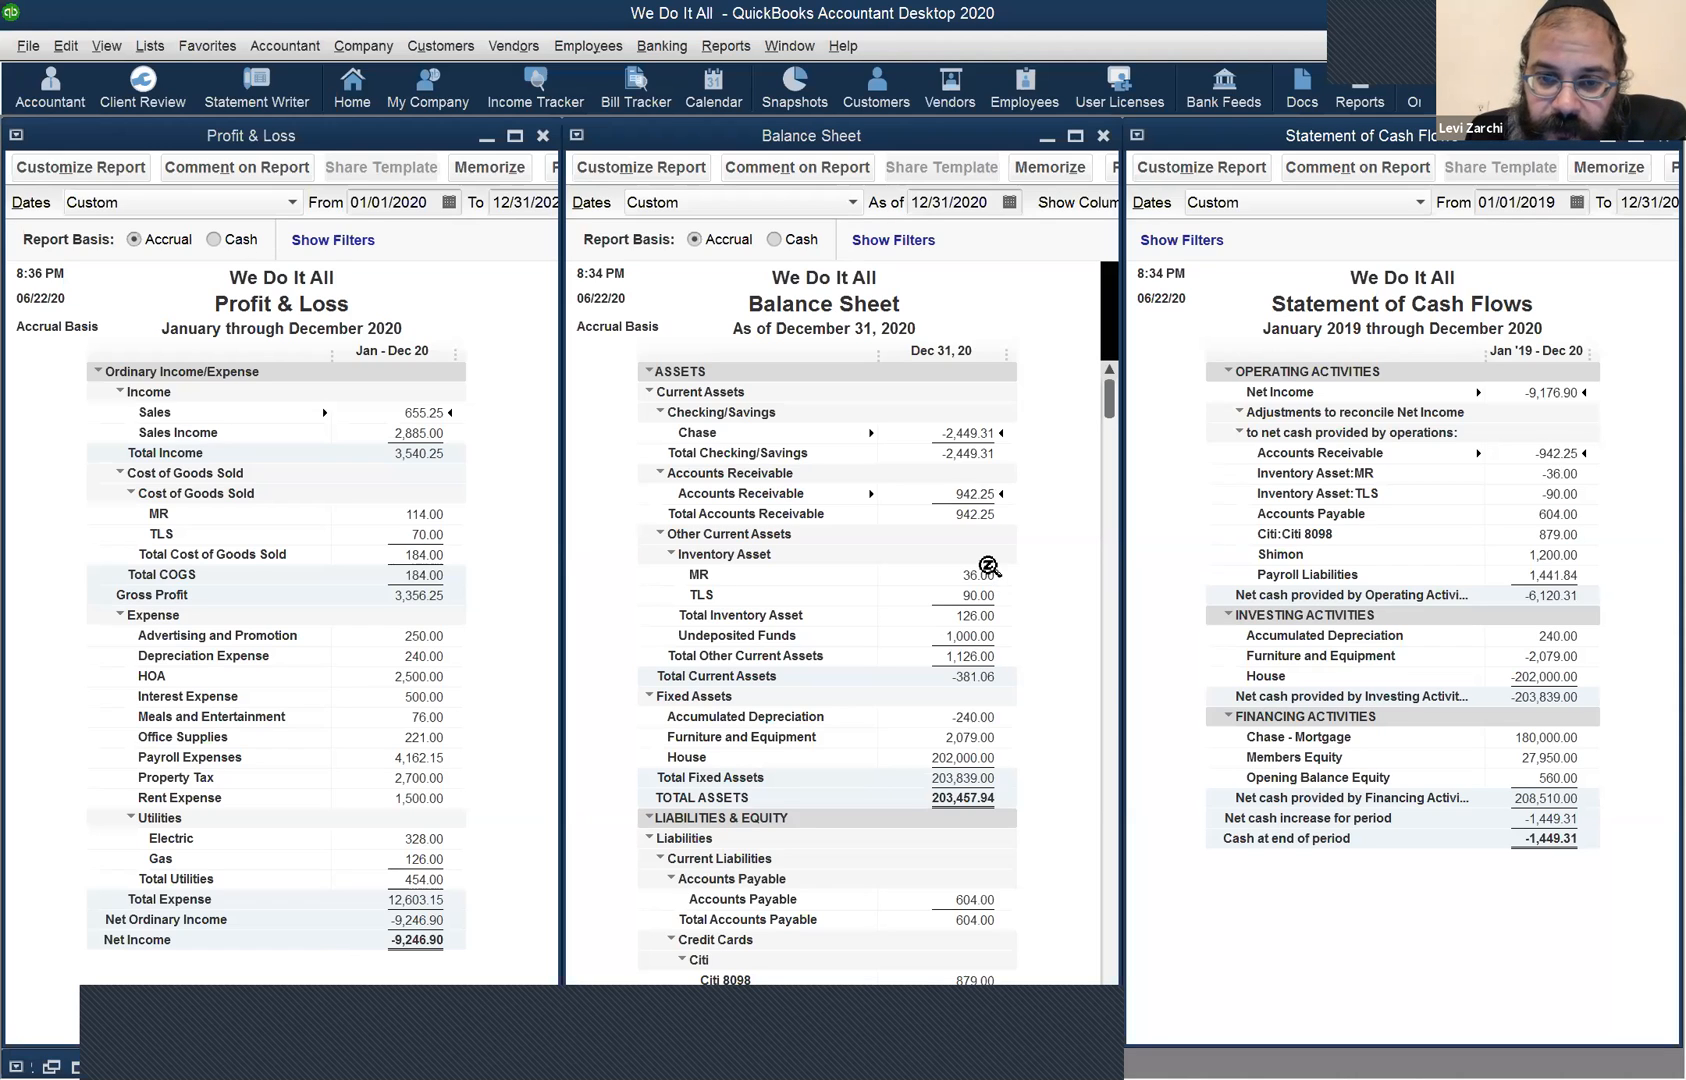
click(981, 599)
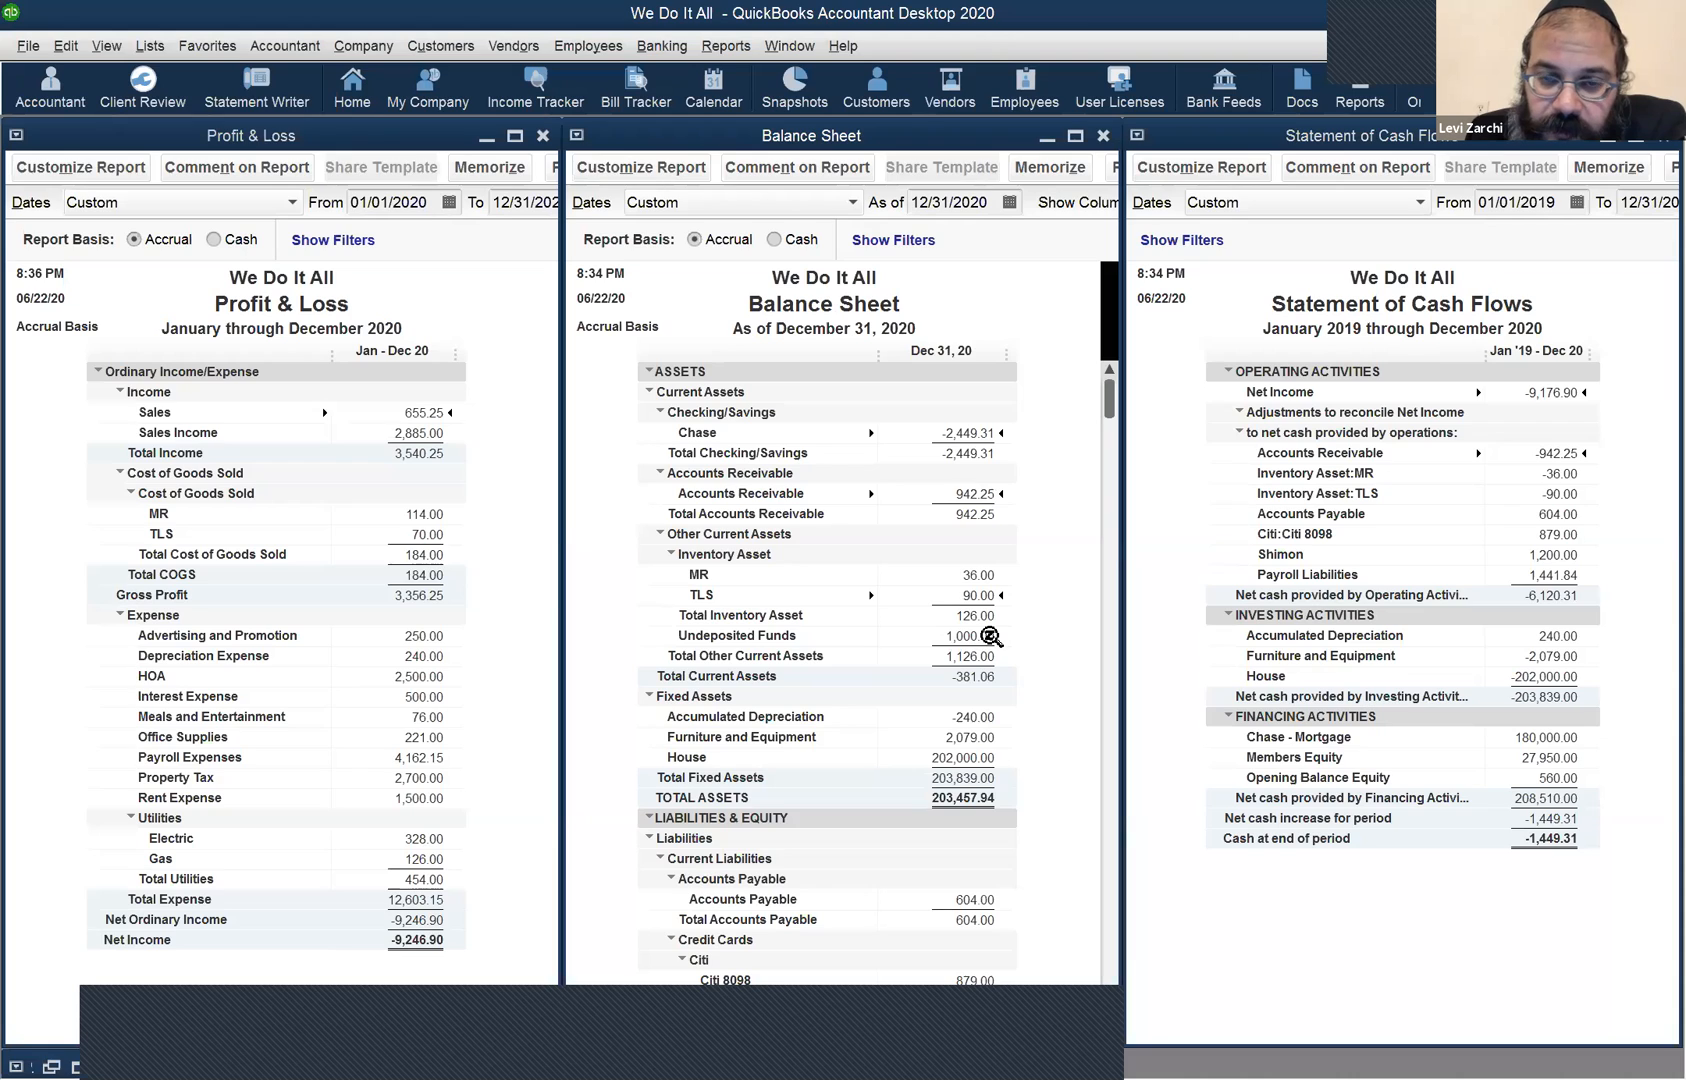
click(1570, 455)
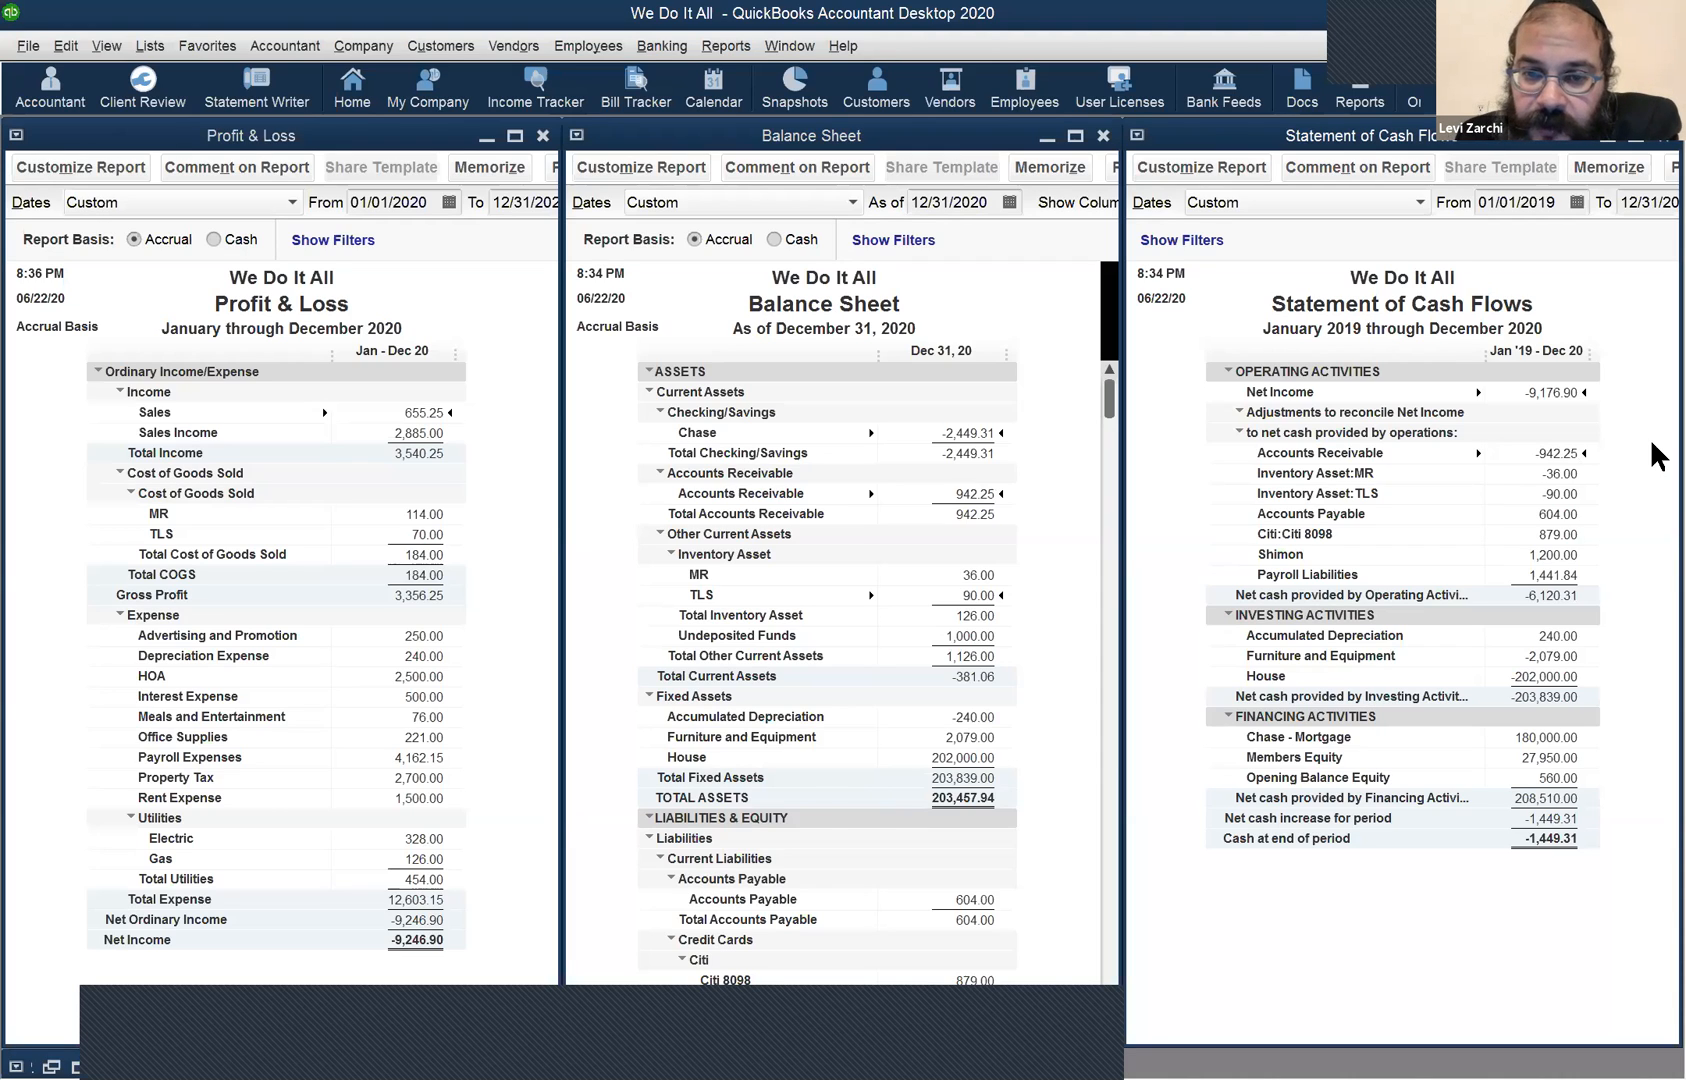
click(959, 489)
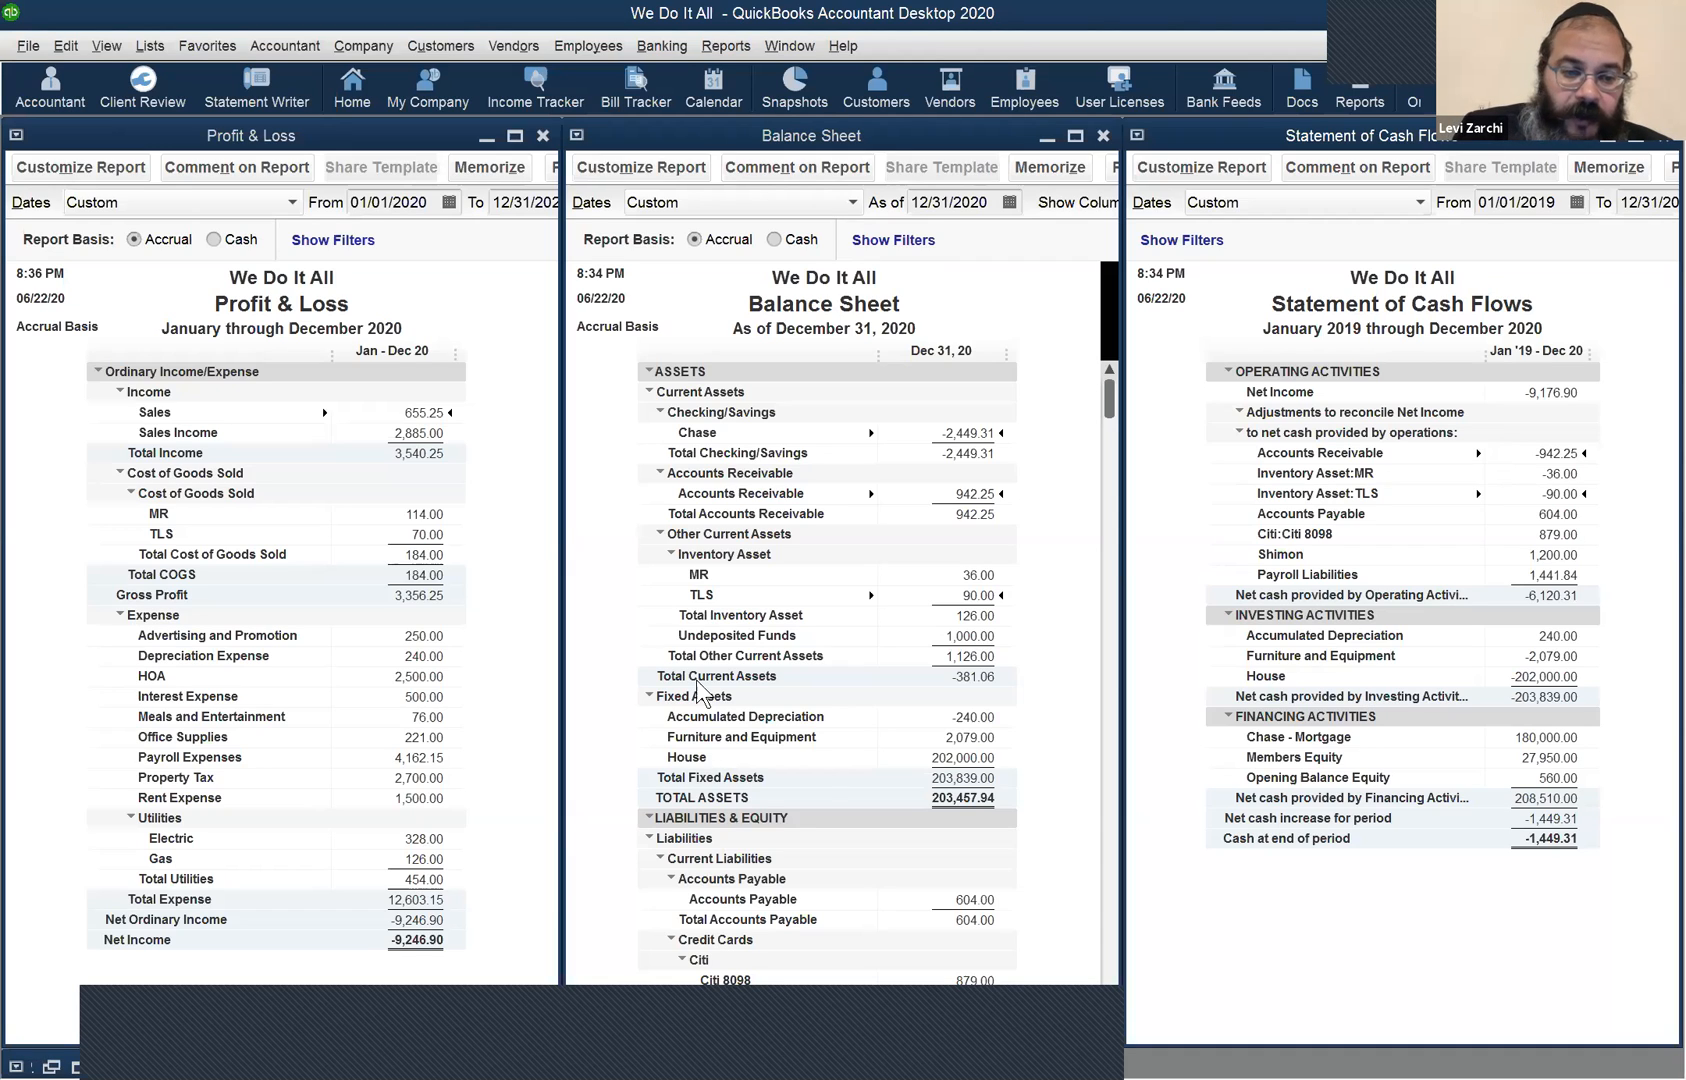
click(403, 943)
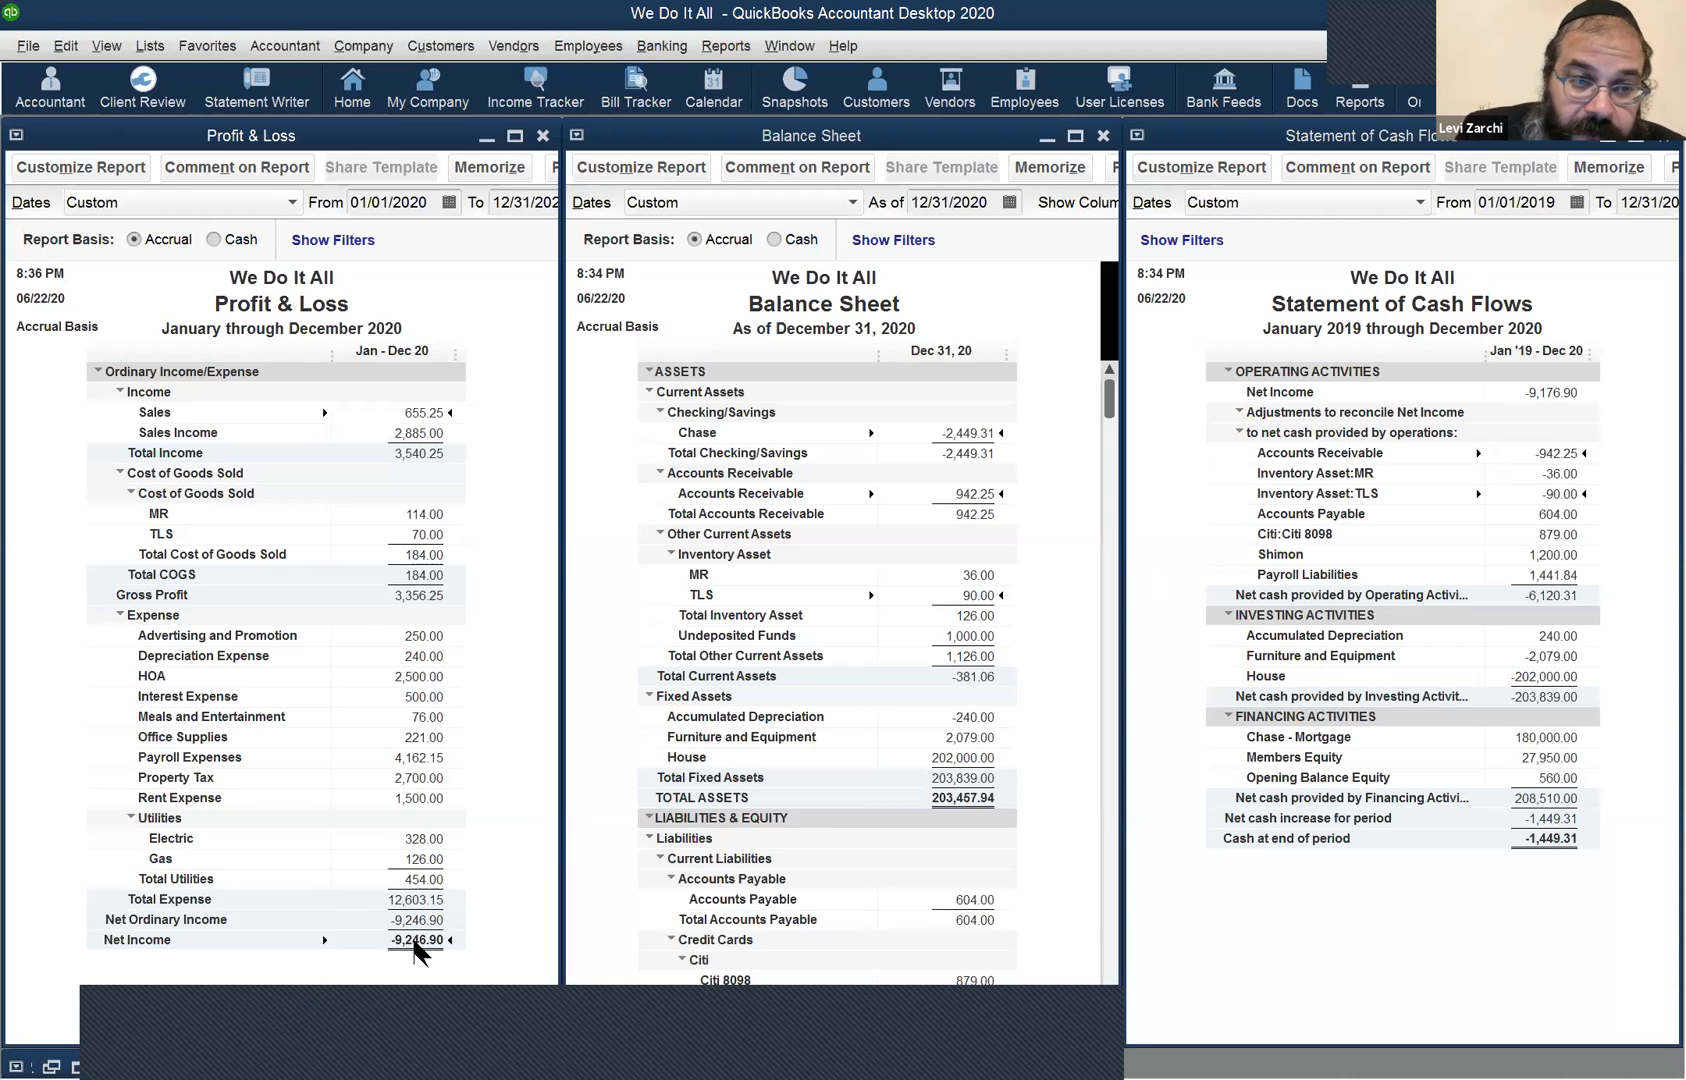
click(455, 413)
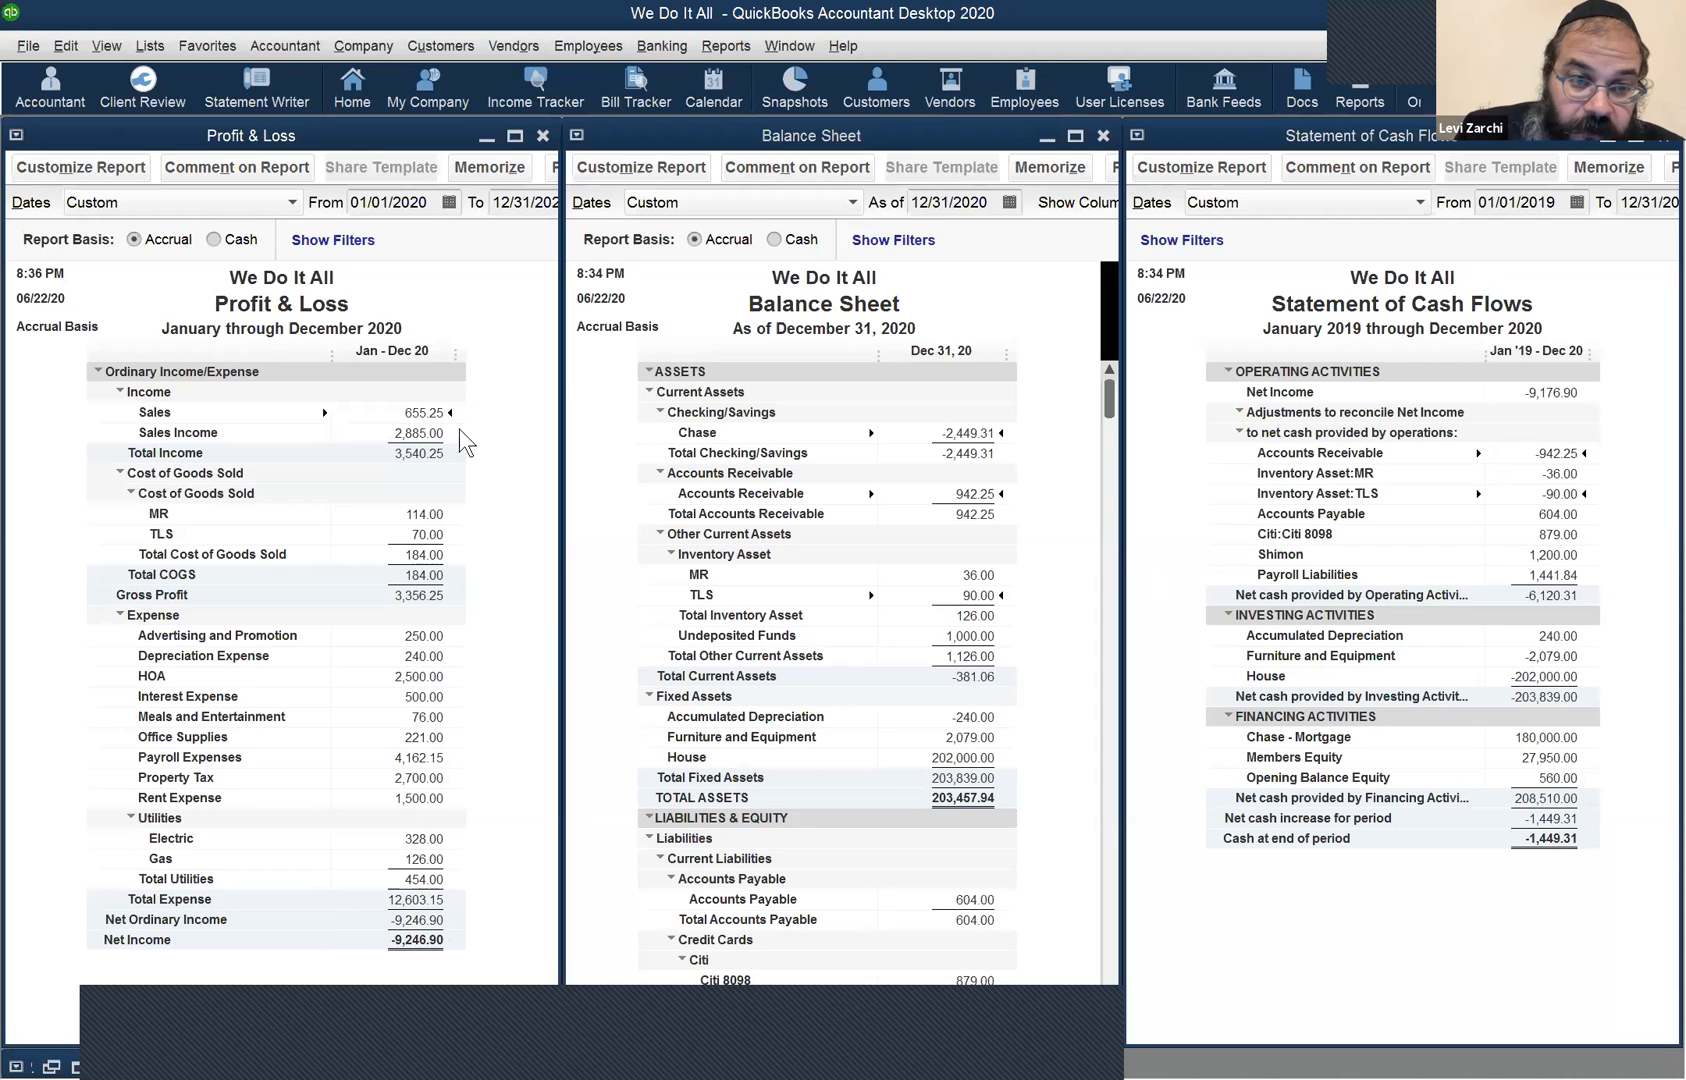
click(436, 433)
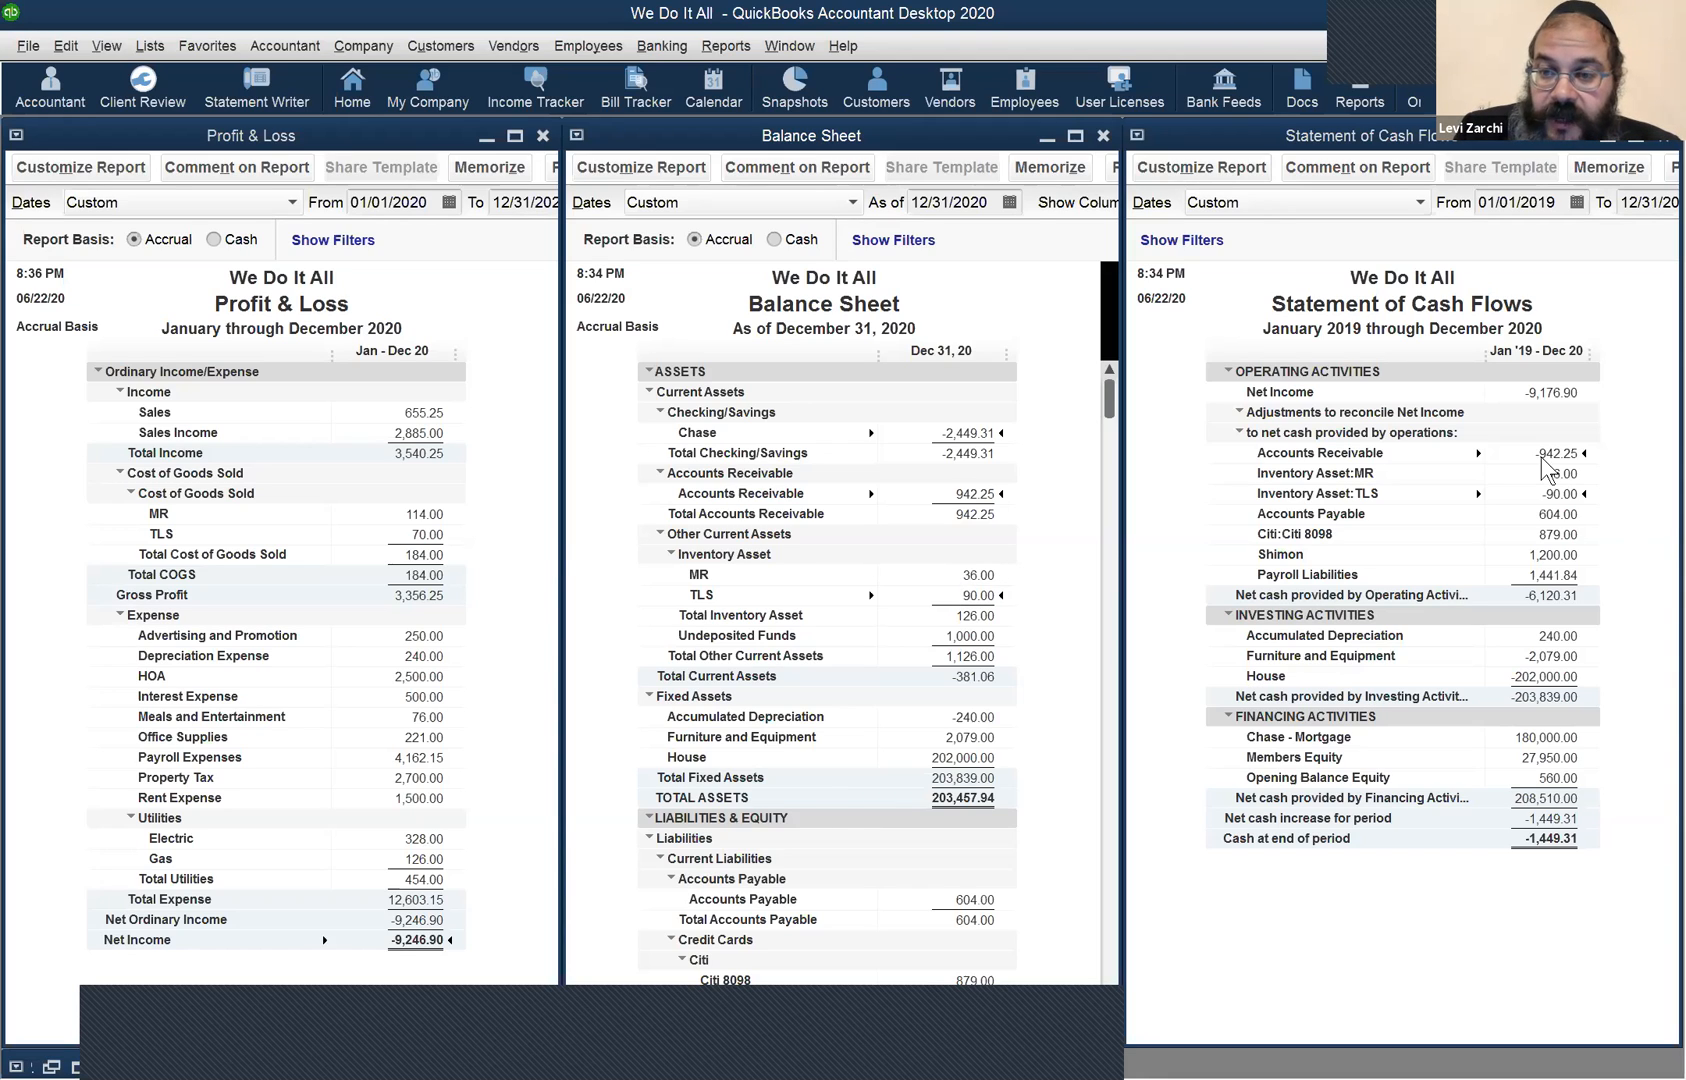
Examine the cash flow lines for receivables, inventory, depreciation and financing, checking Chase - Mortgage against the Balance Sheet's long-term liabilities.
click(1520, 494)
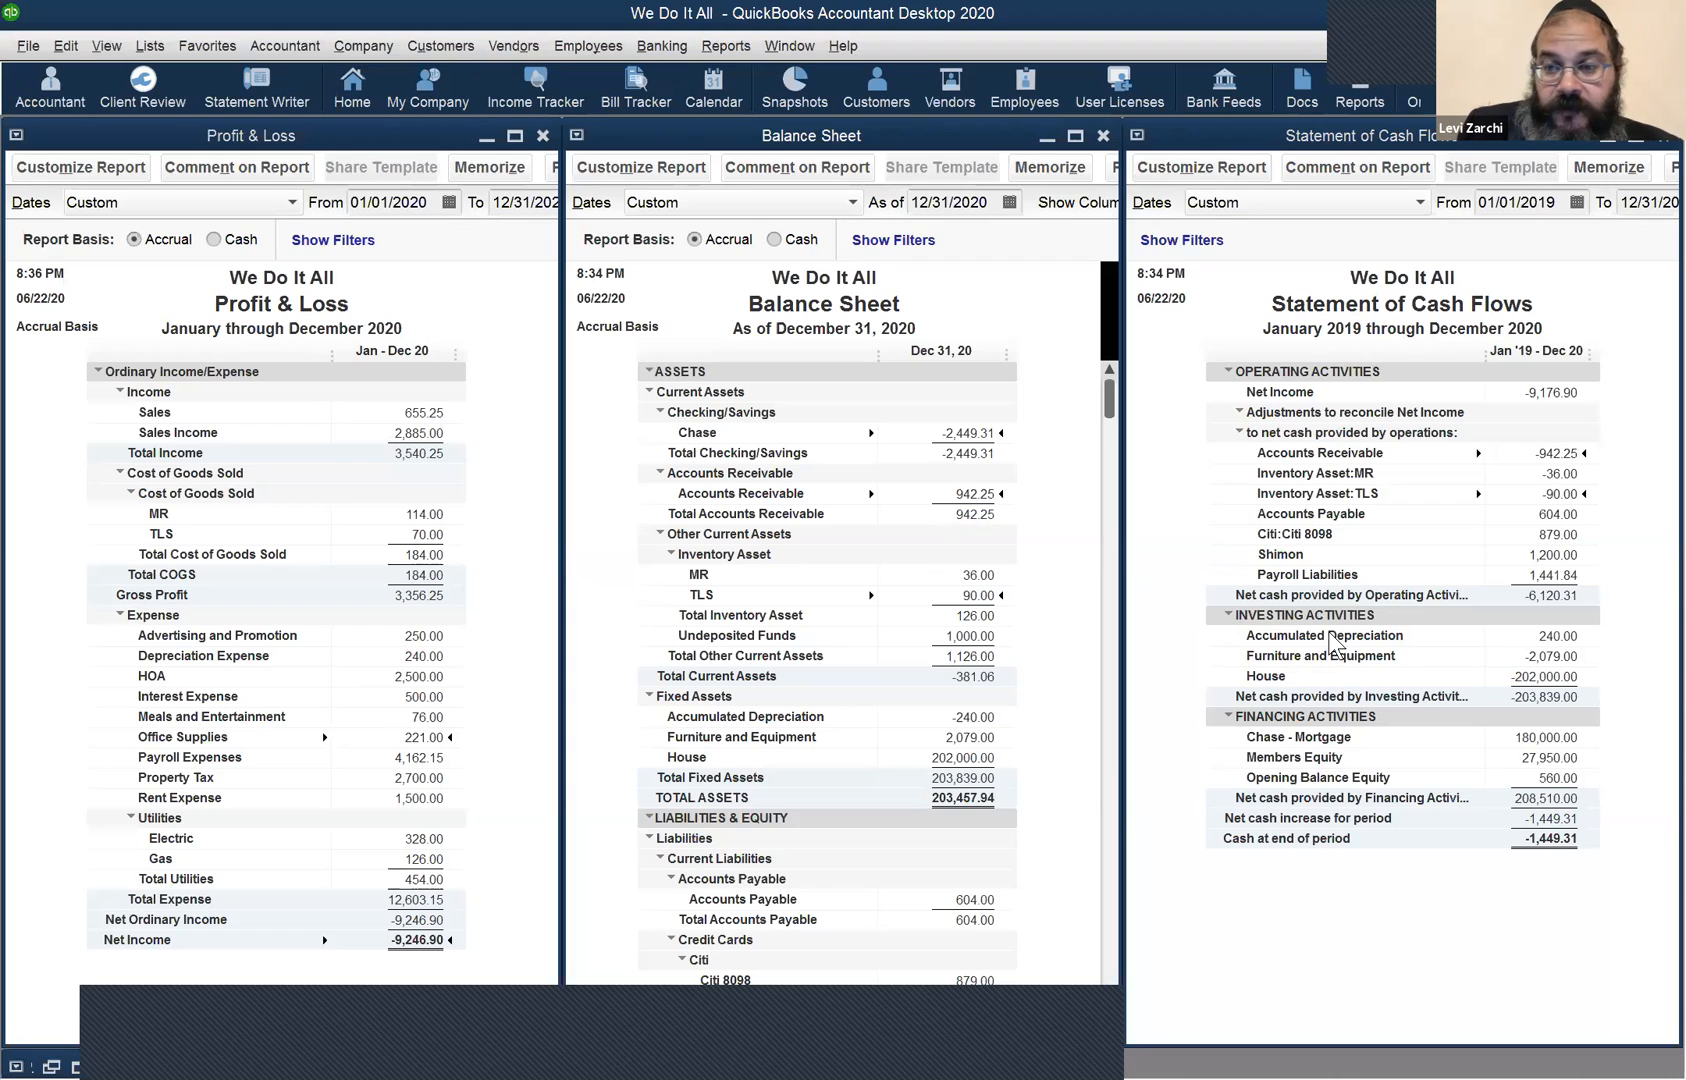
click(1543, 452)
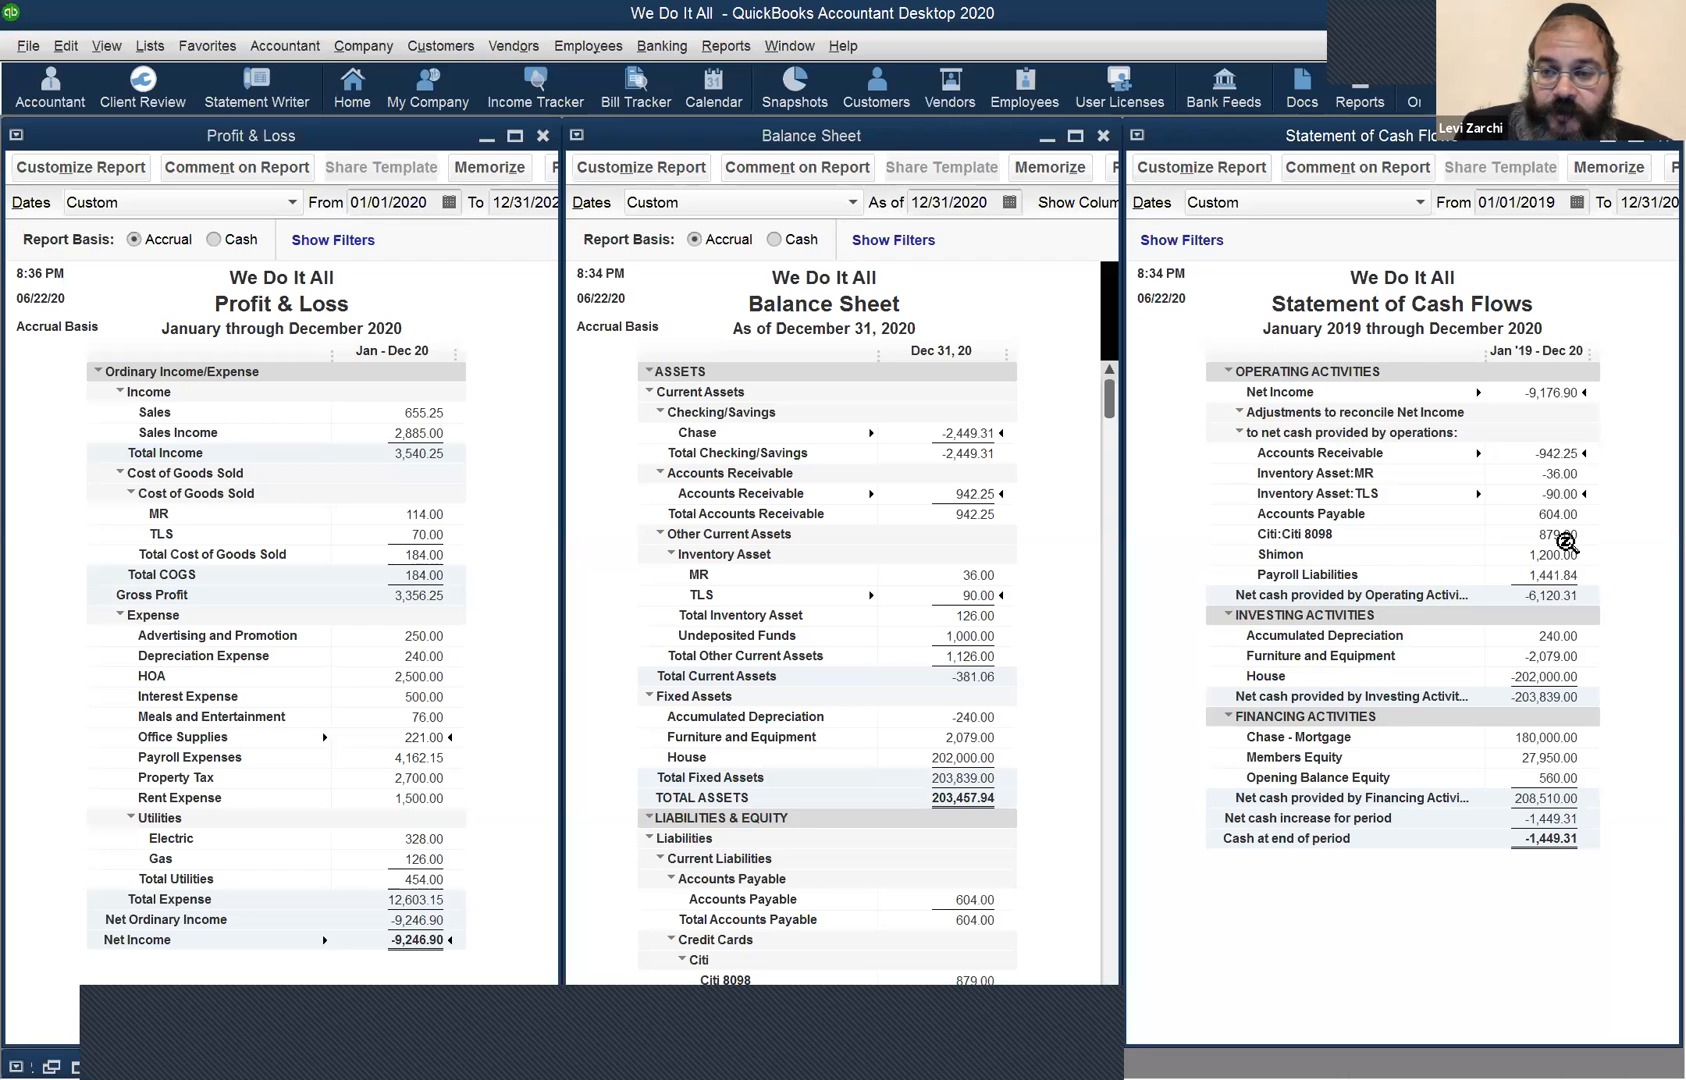
click(1568, 641)
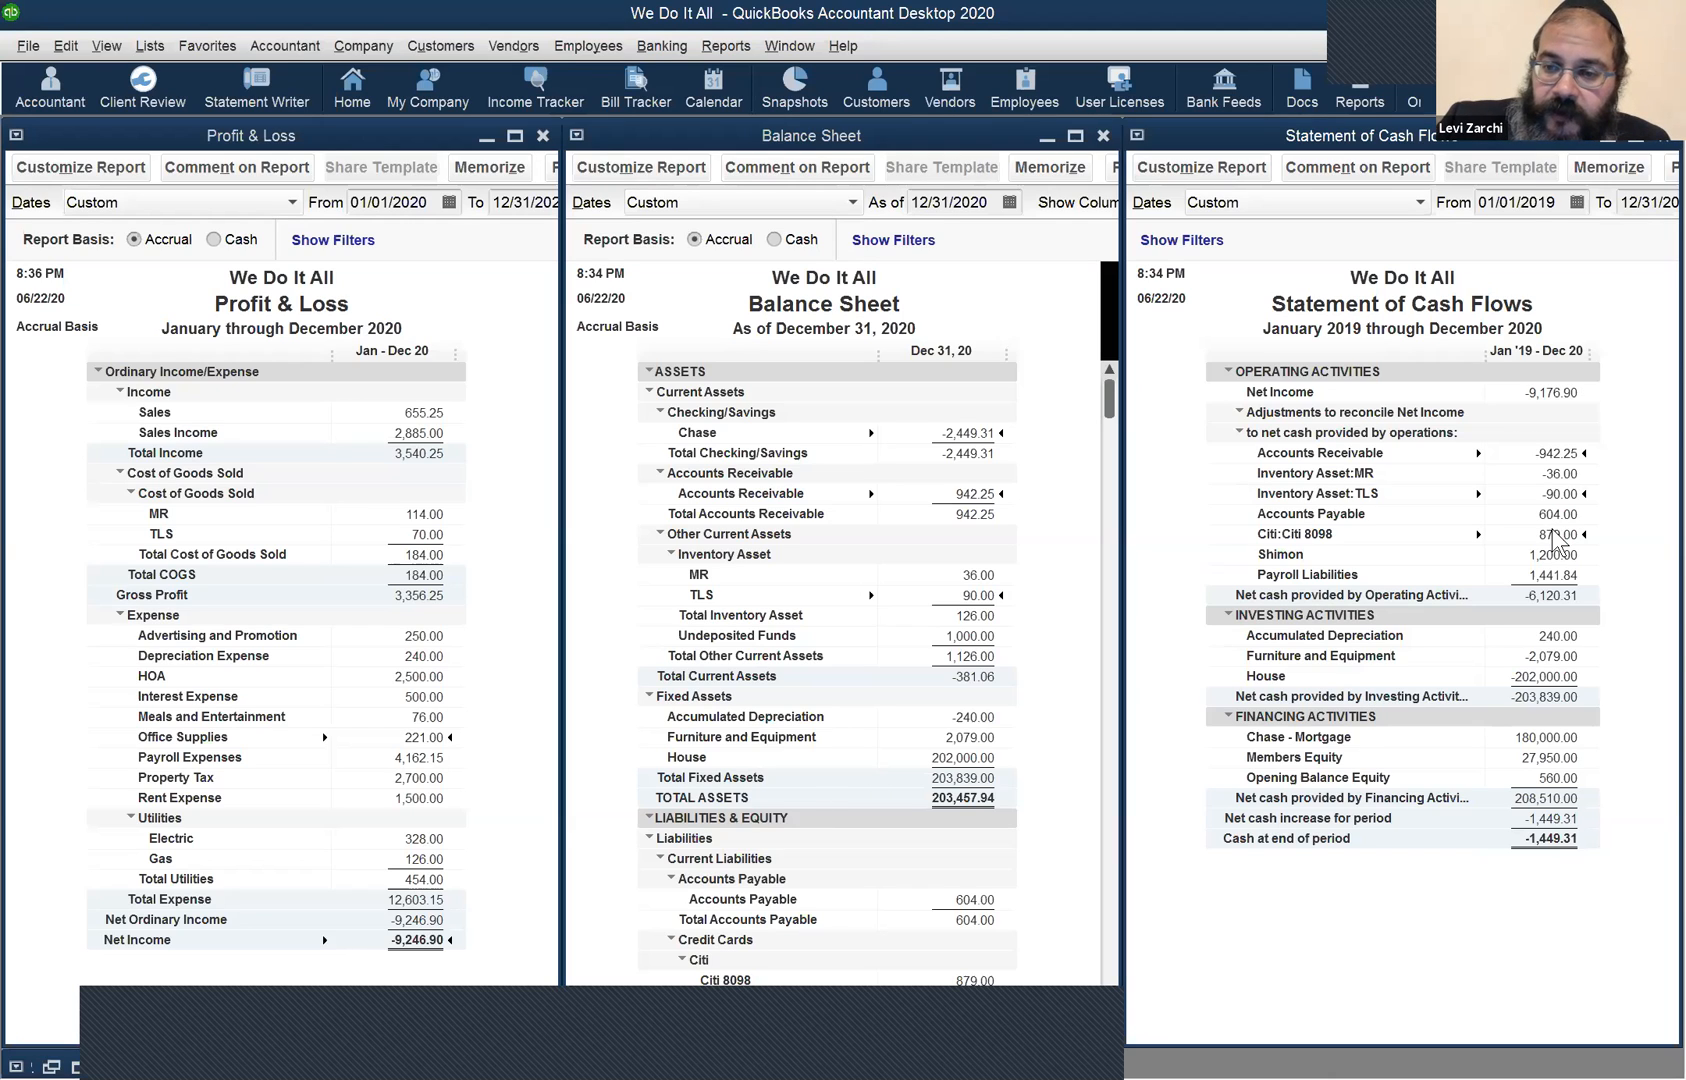
click(1567, 640)
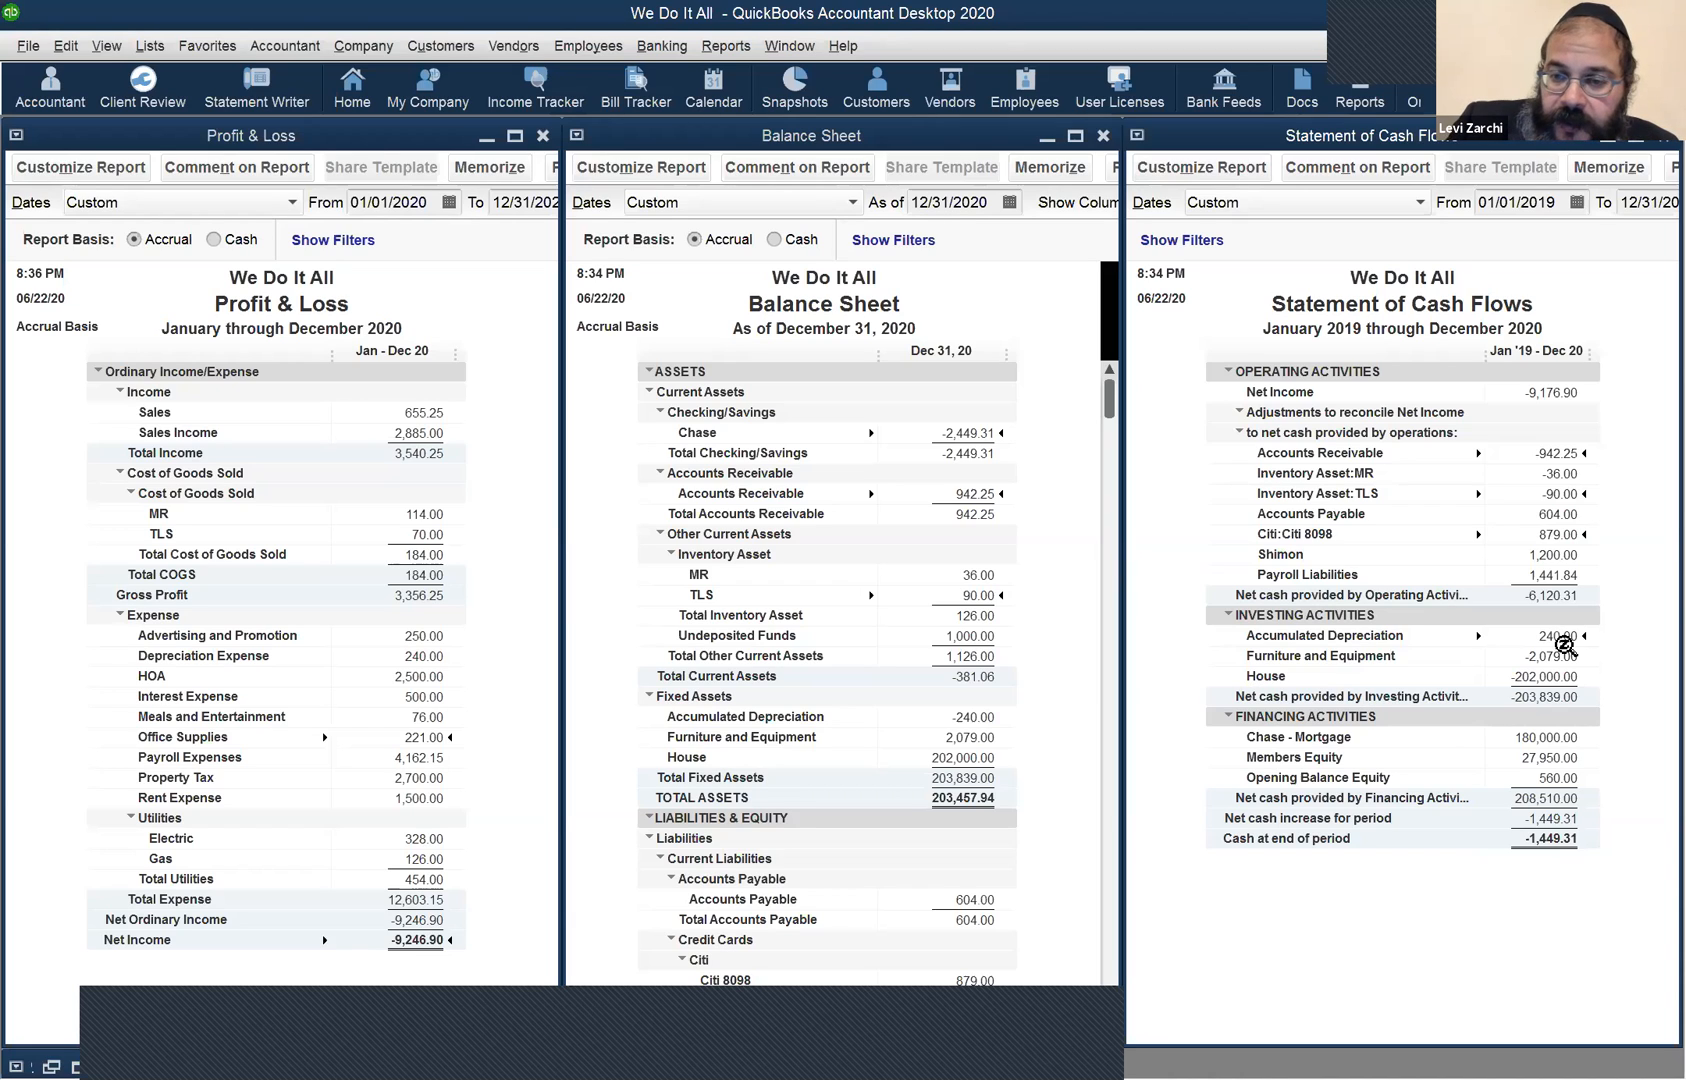
click(1551, 740)
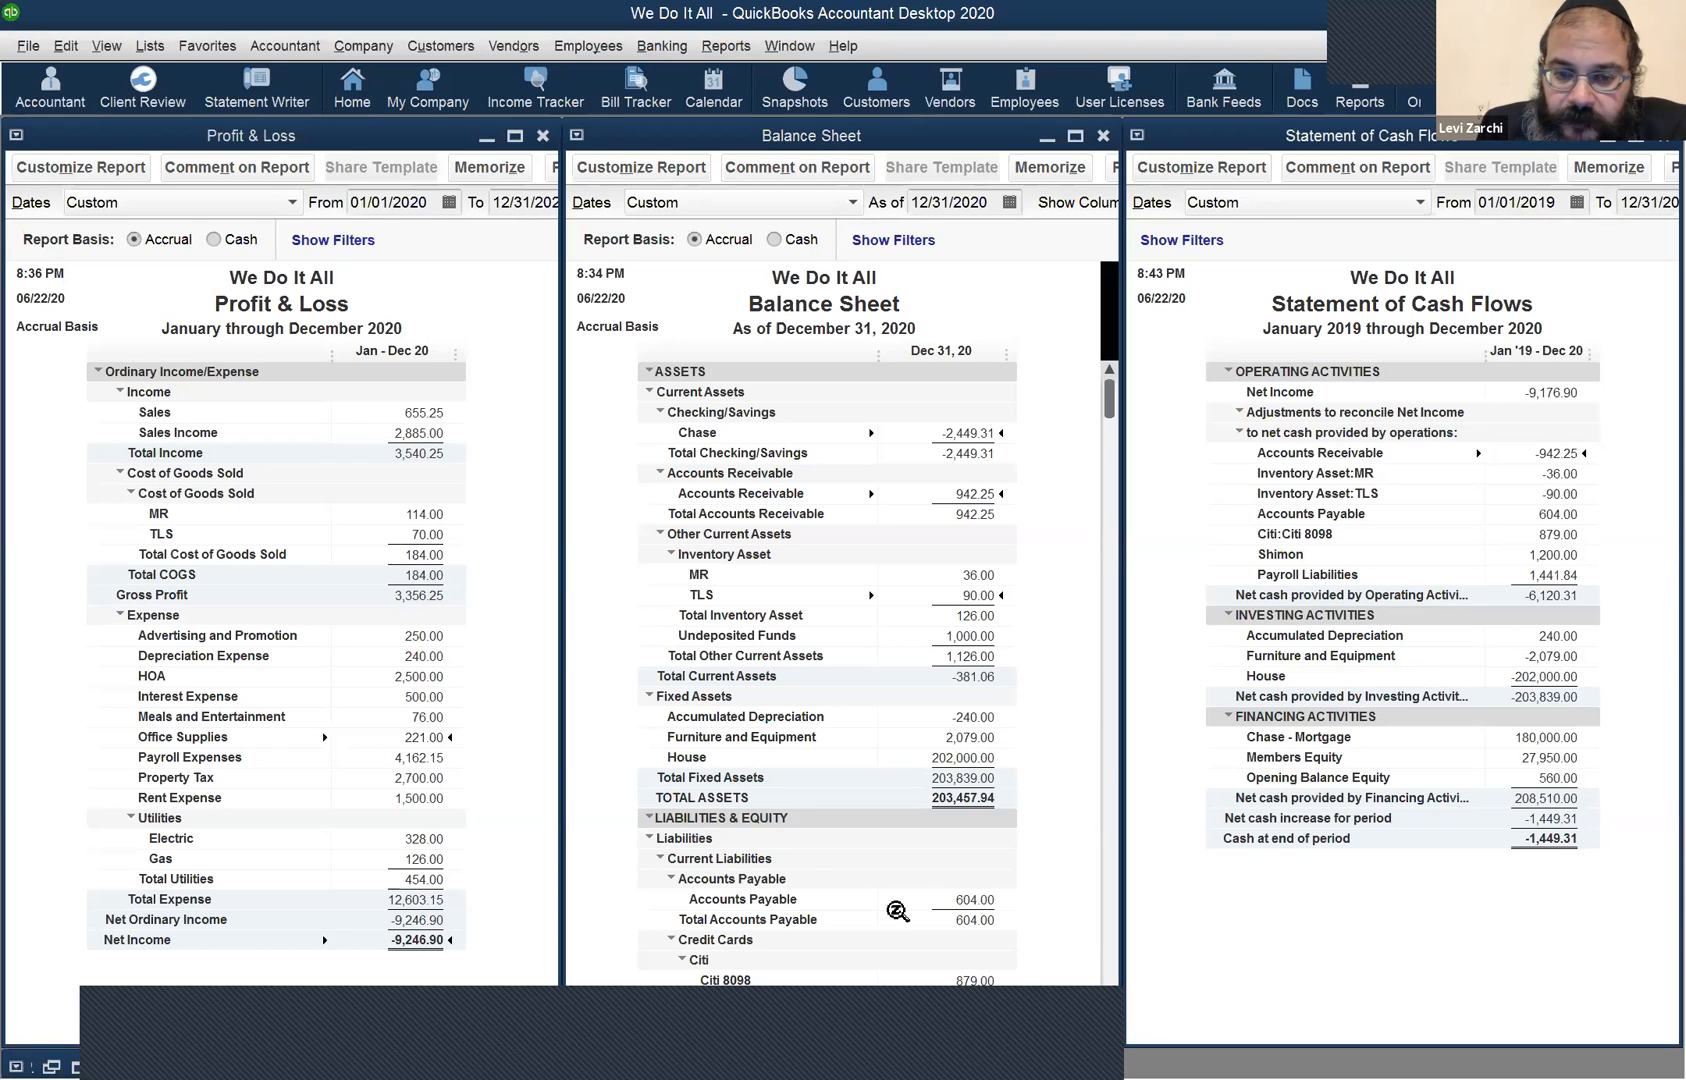
scroll(887, 925, down, 5)
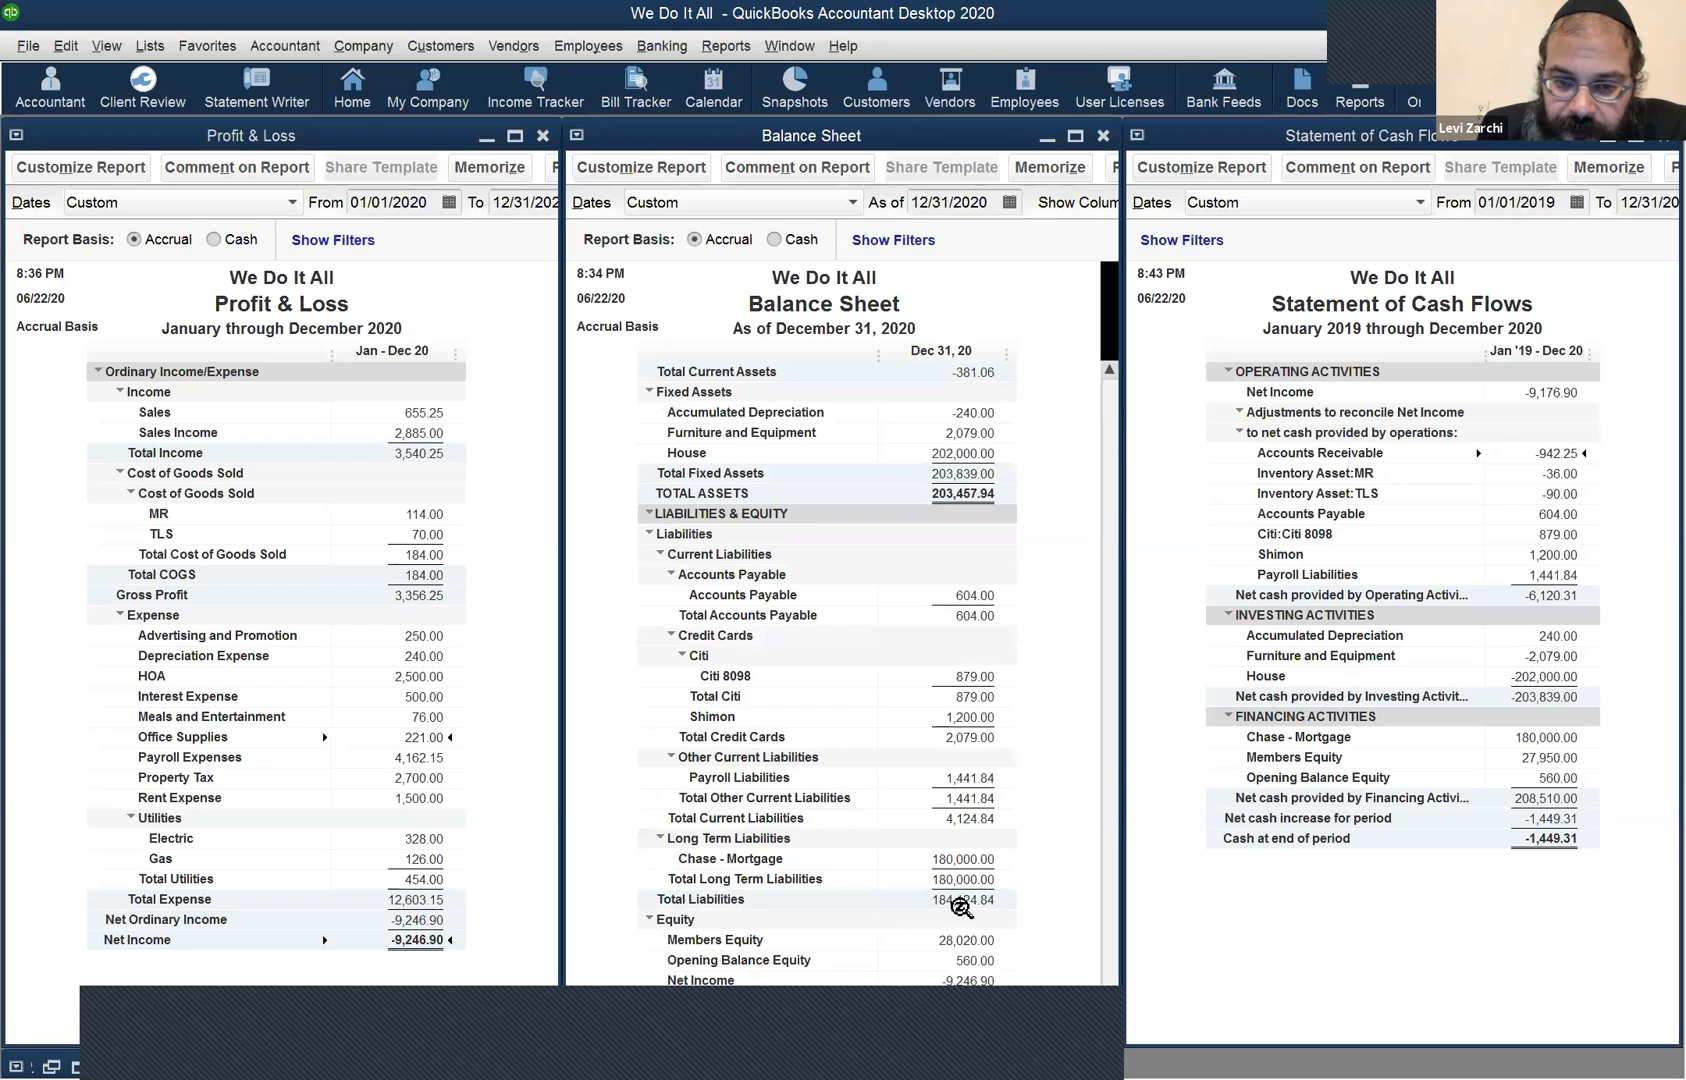
click(948, 861)
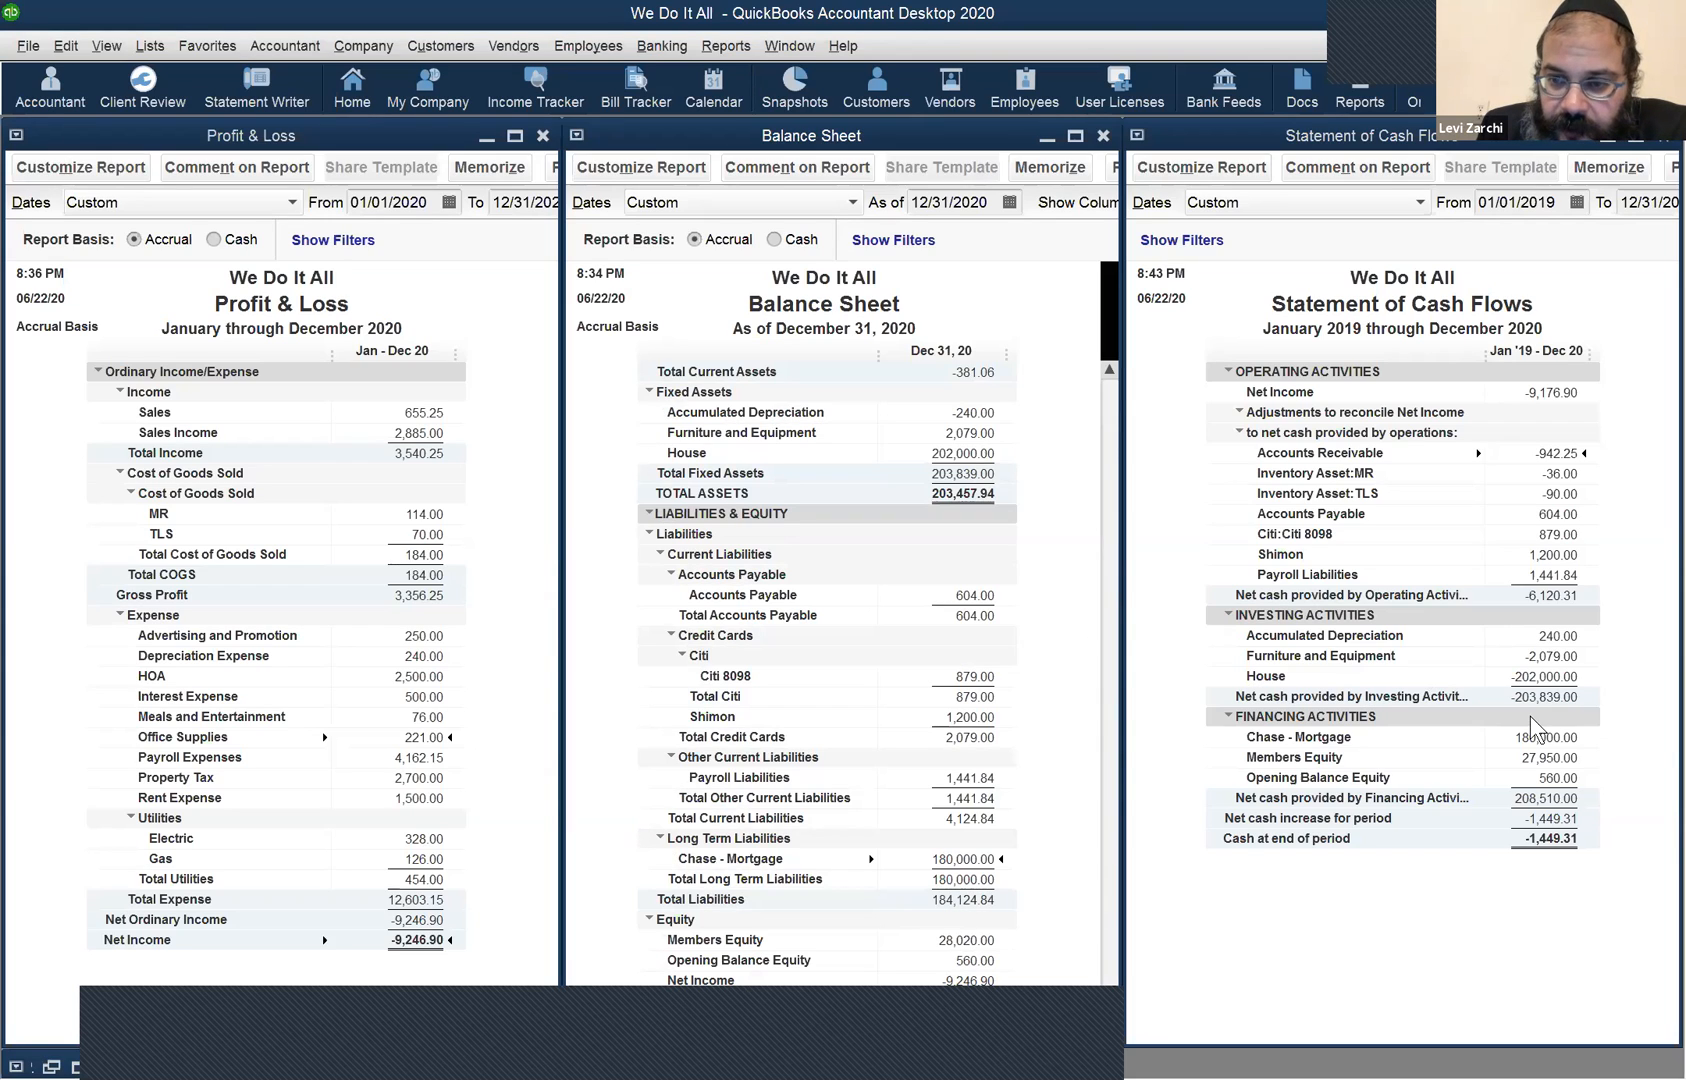
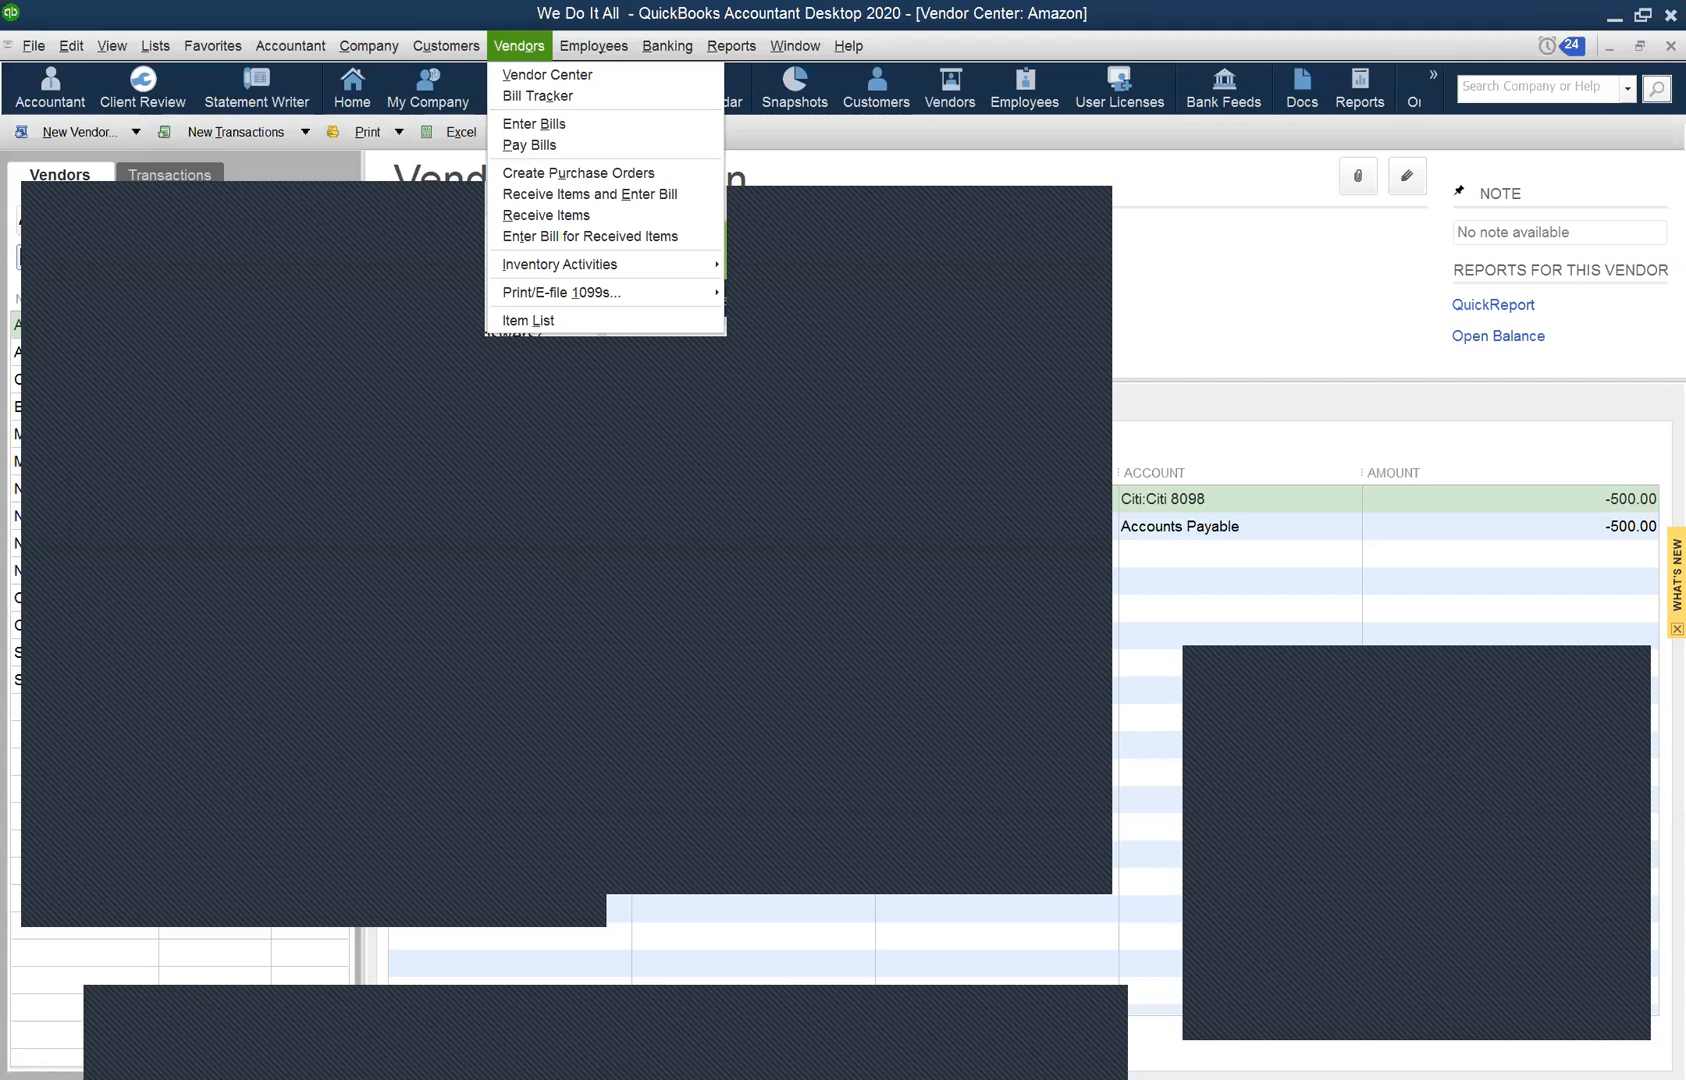
click(150, 325)
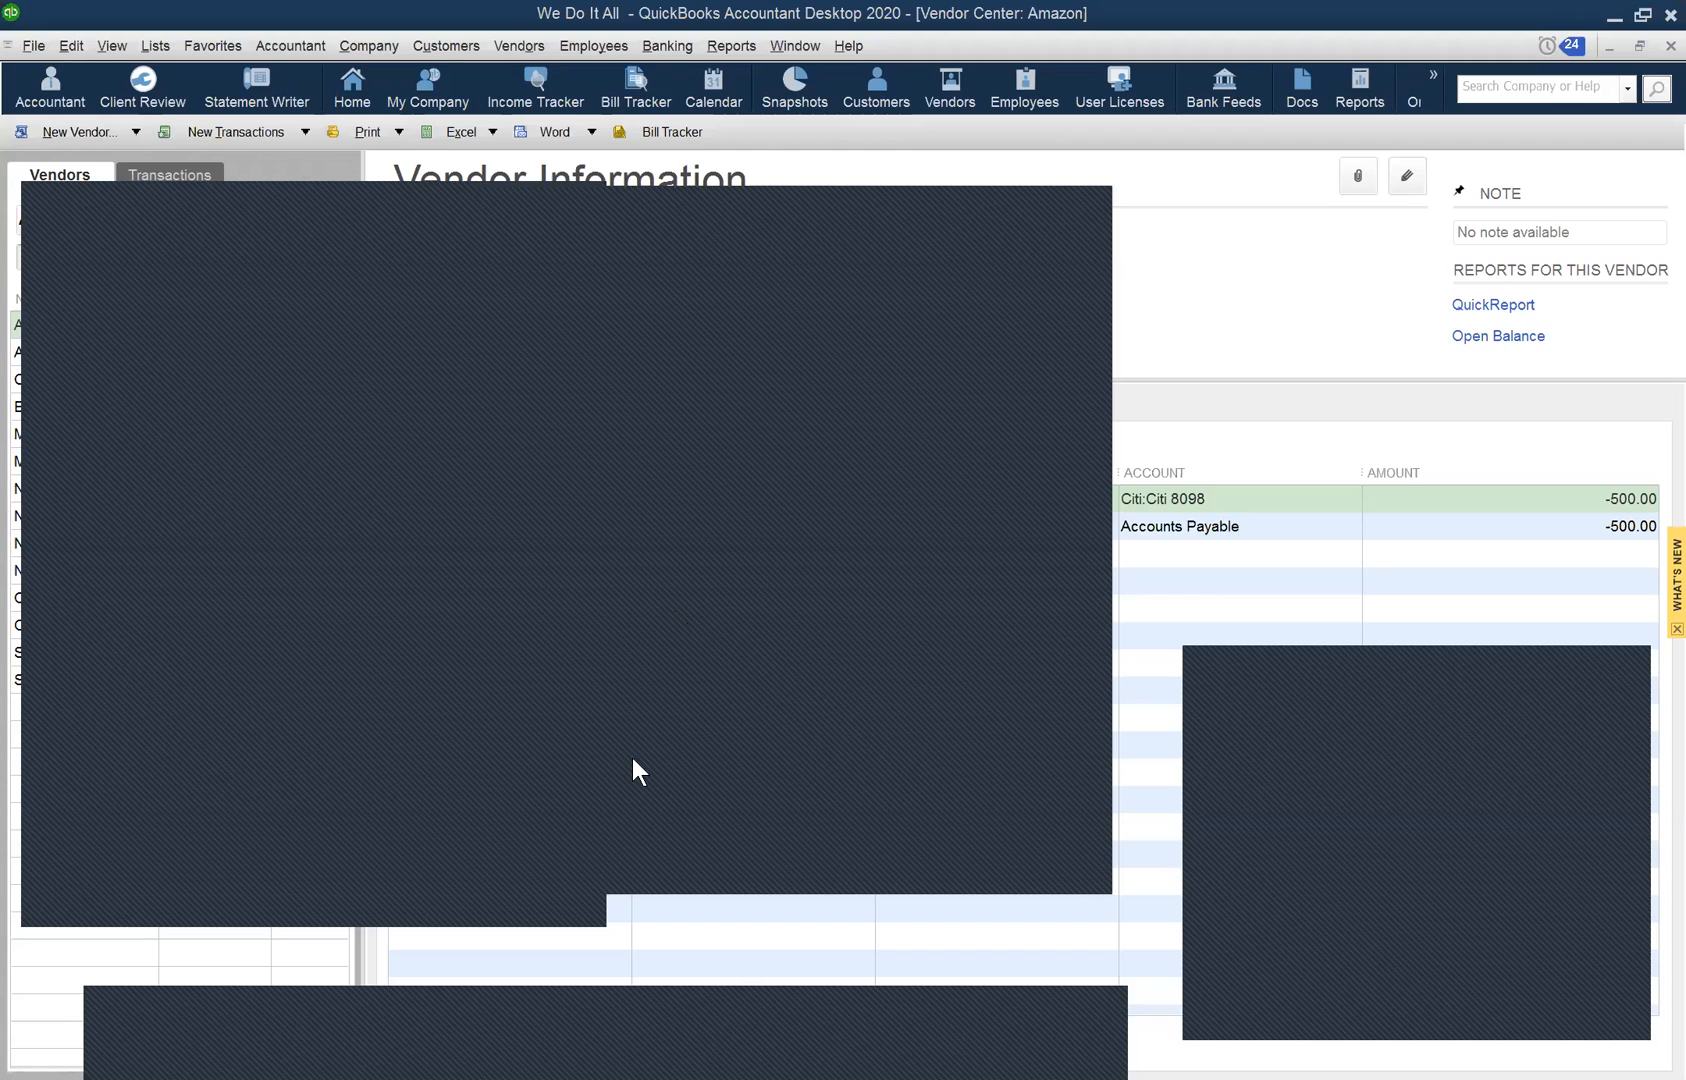
click(576, 45)
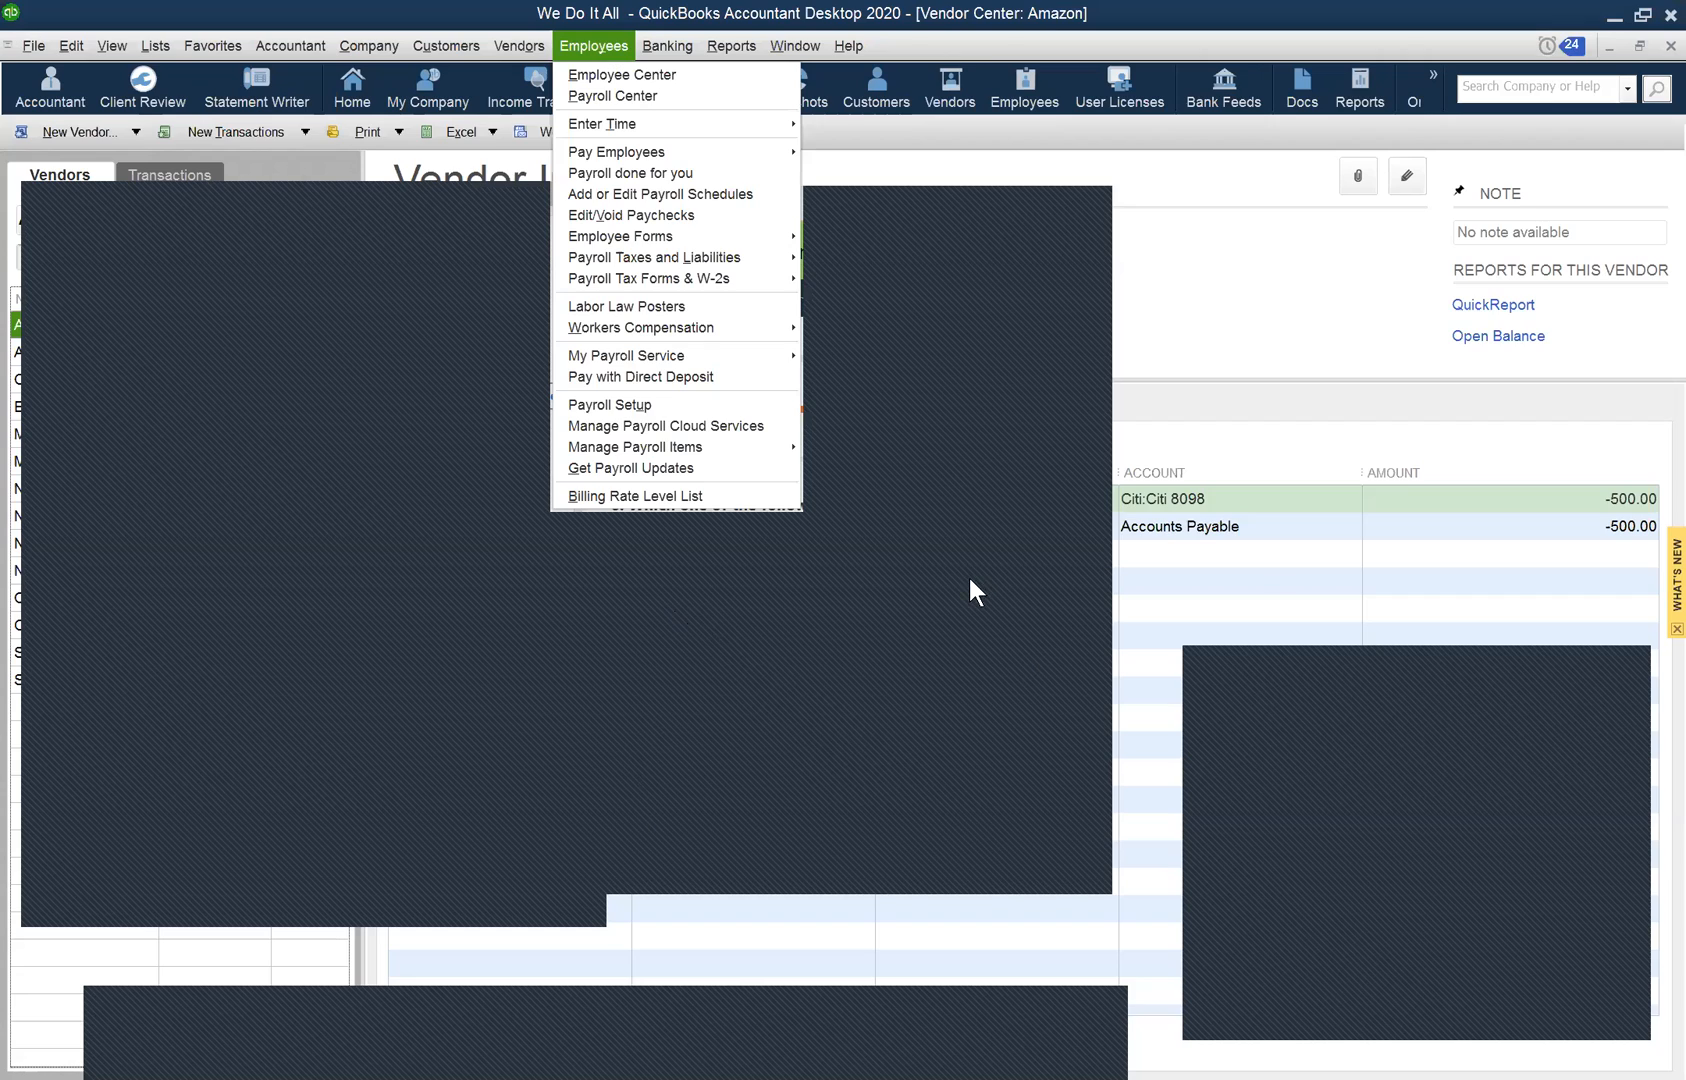
click(876, 642)
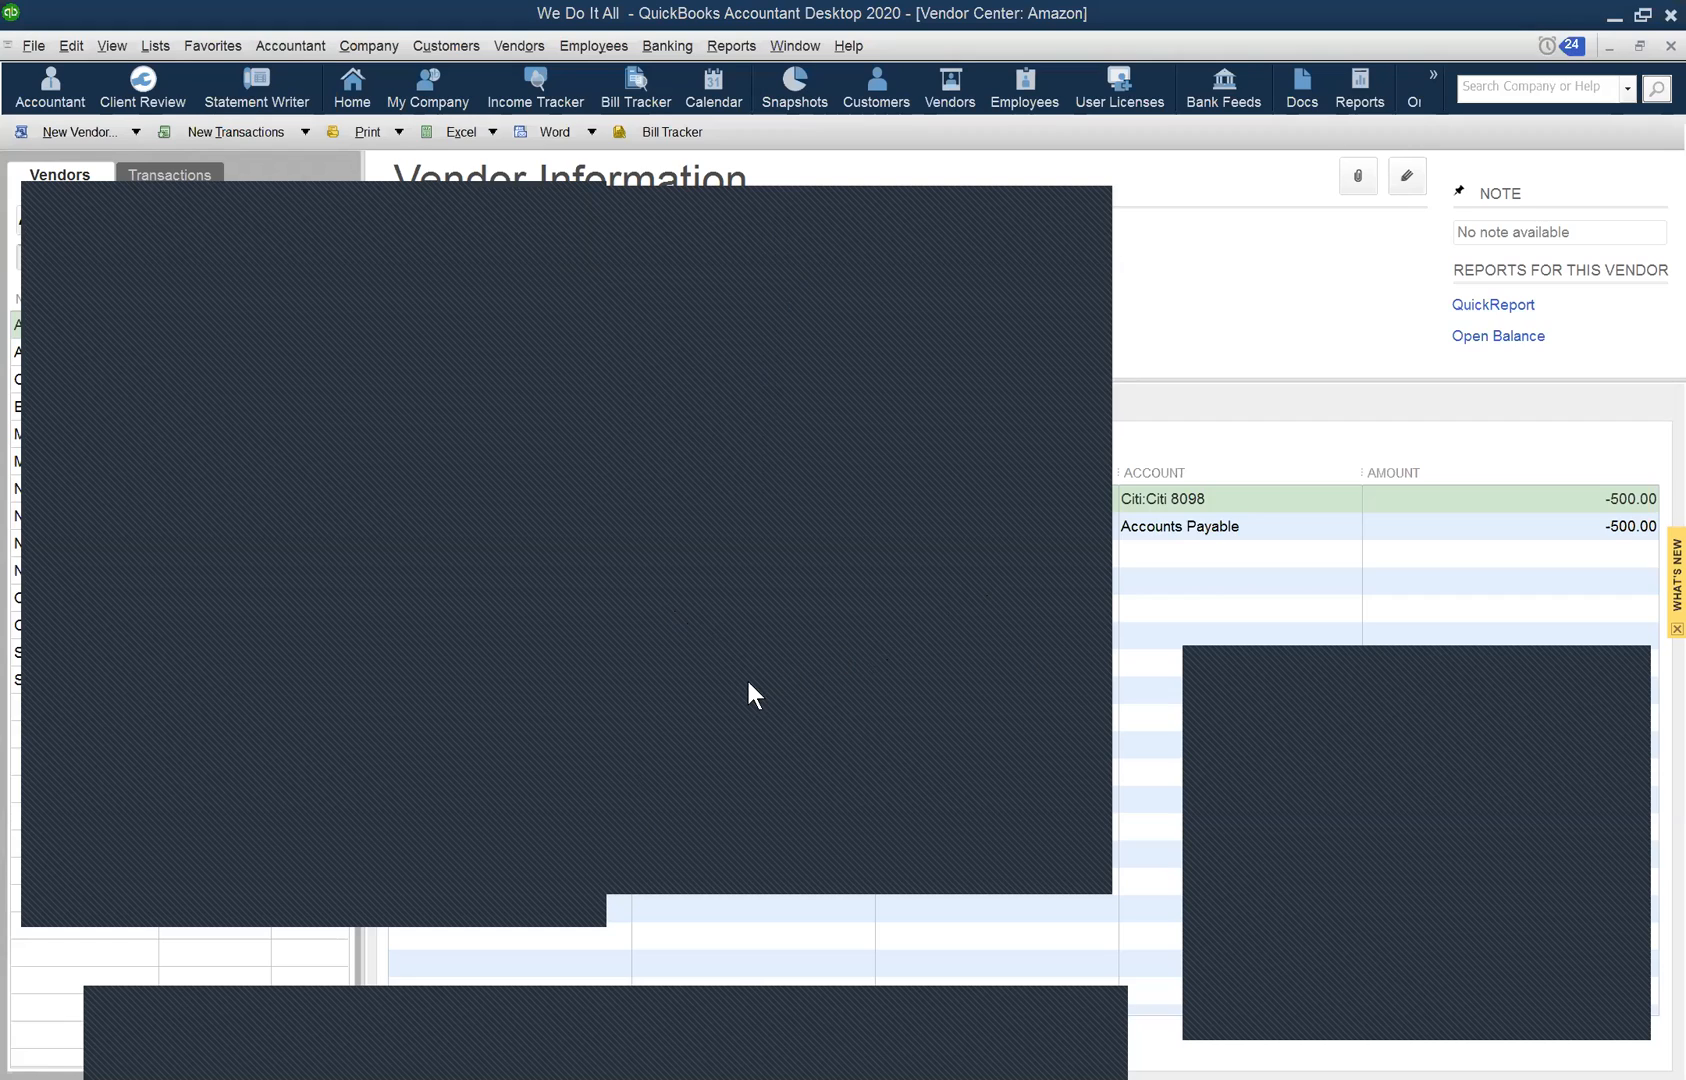
click(388, 48)
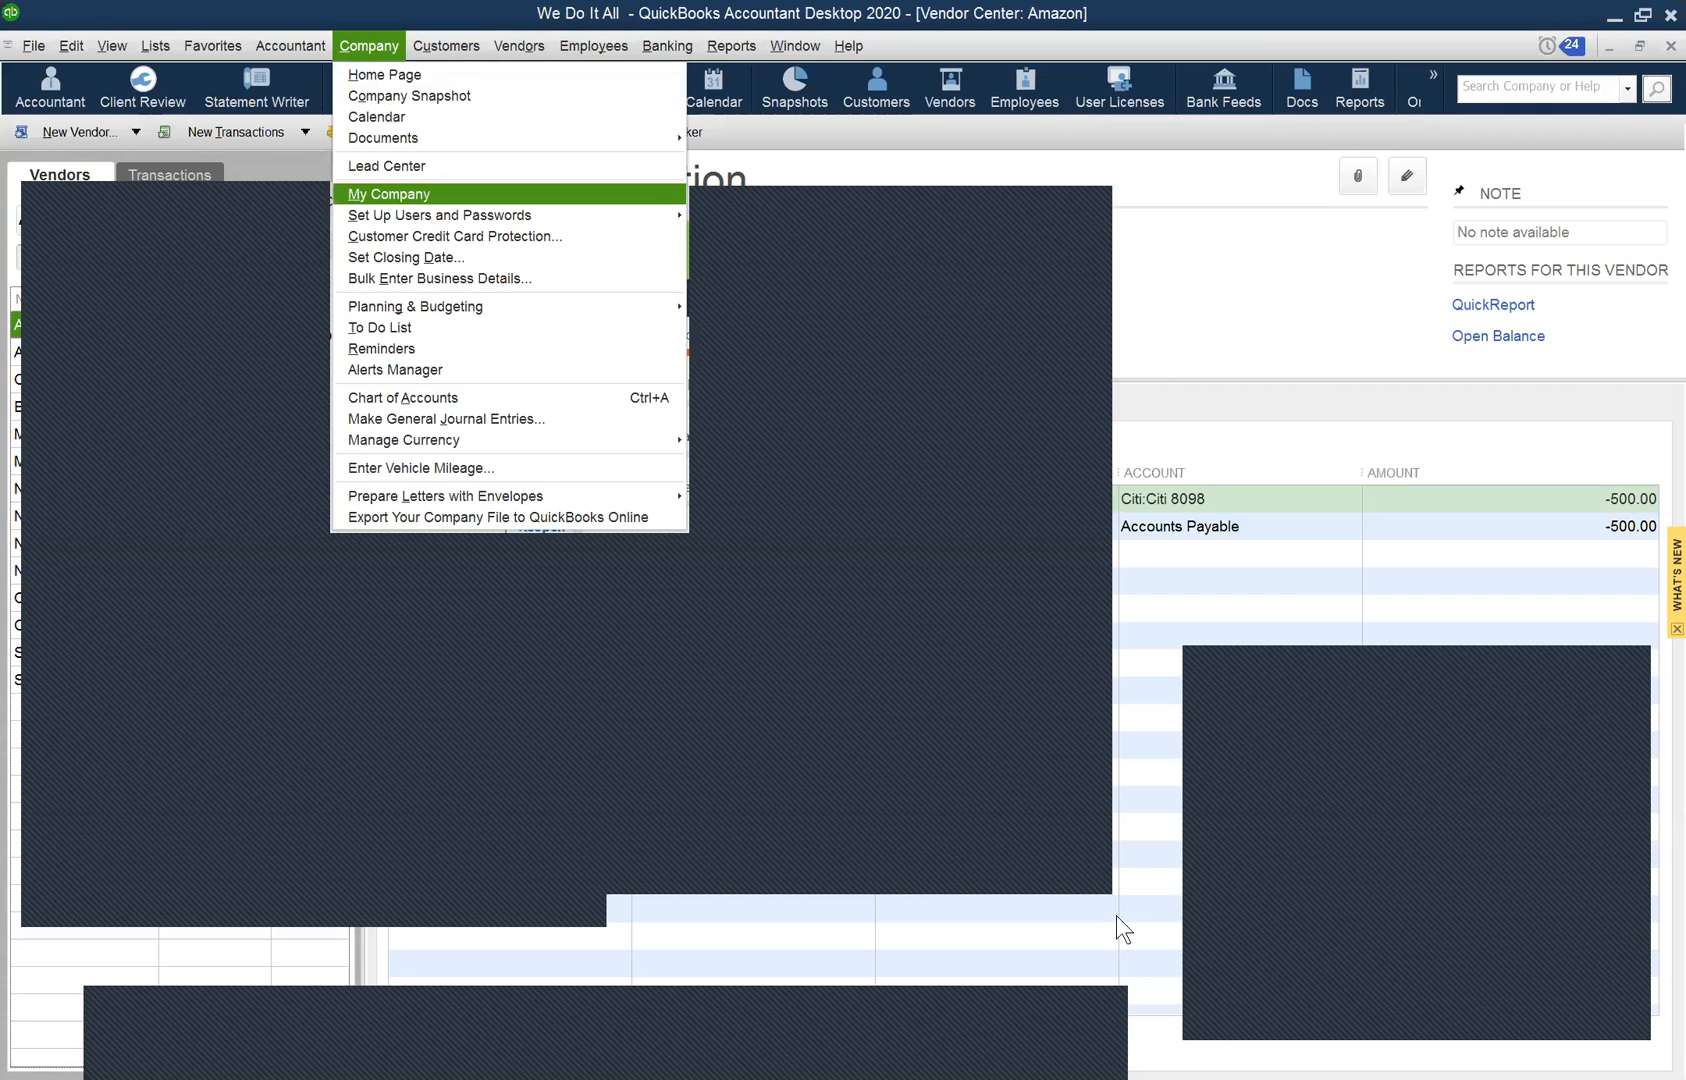
click(728, 580)
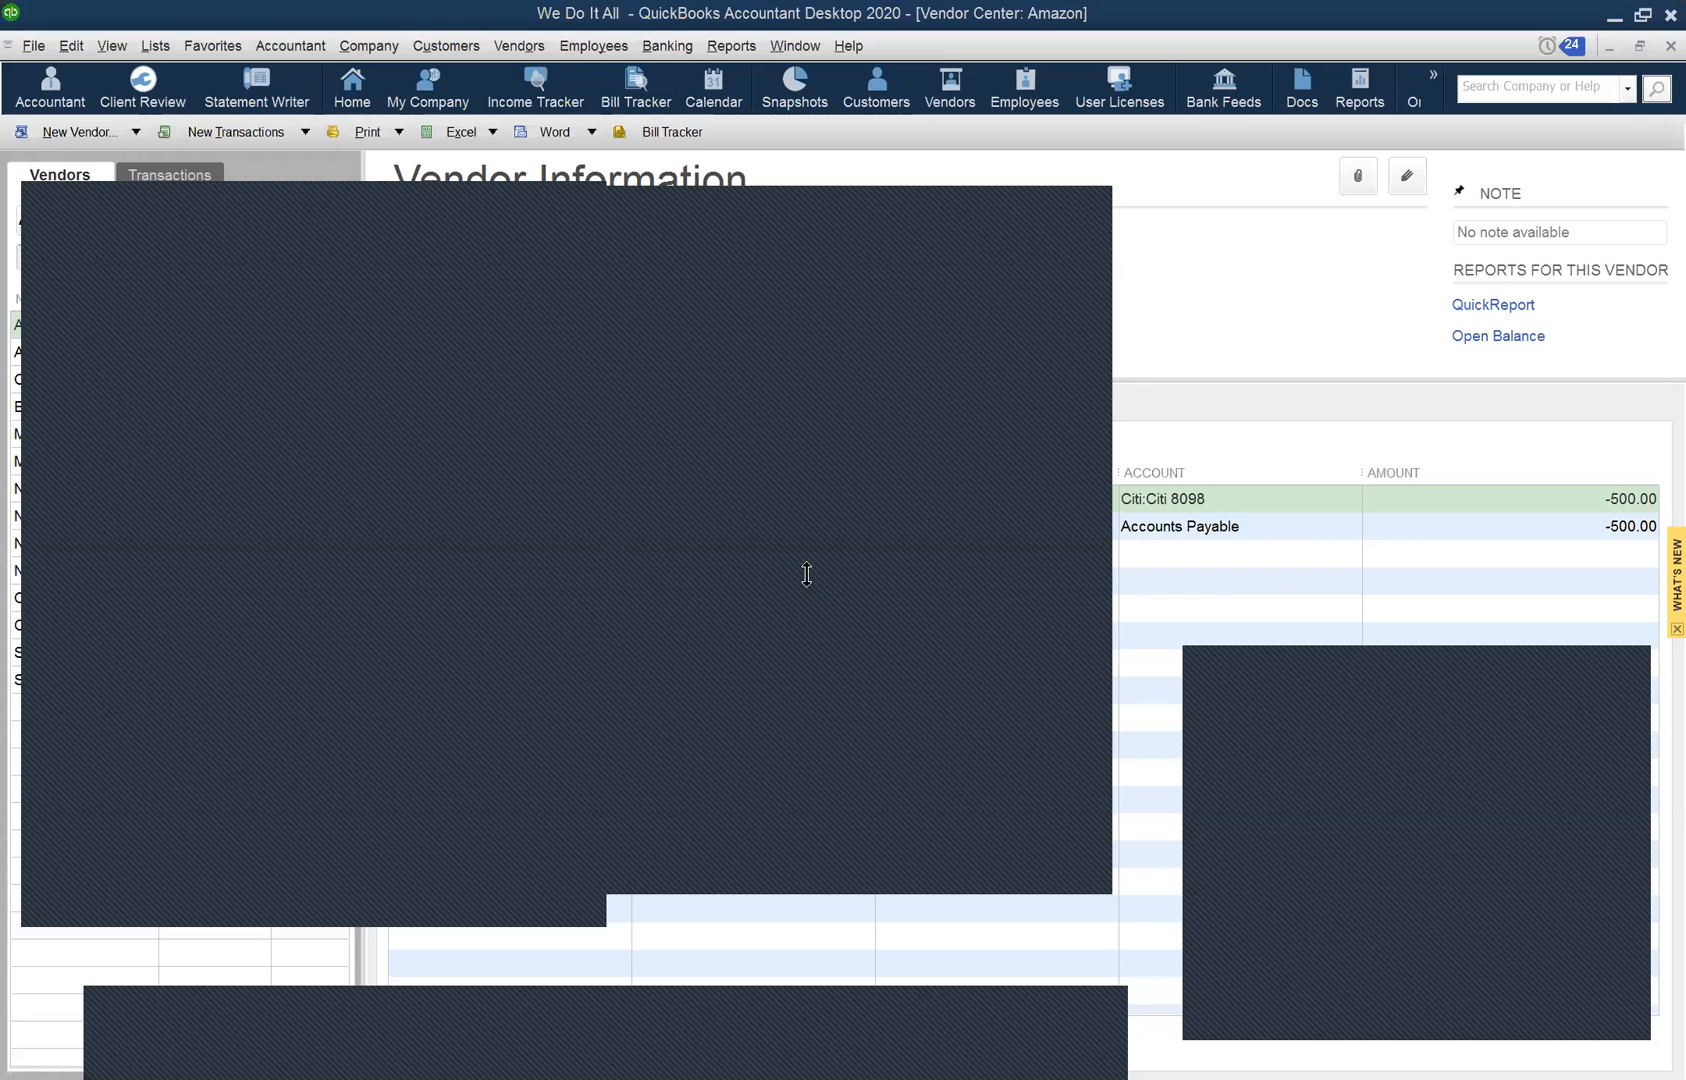
click(358, 48)
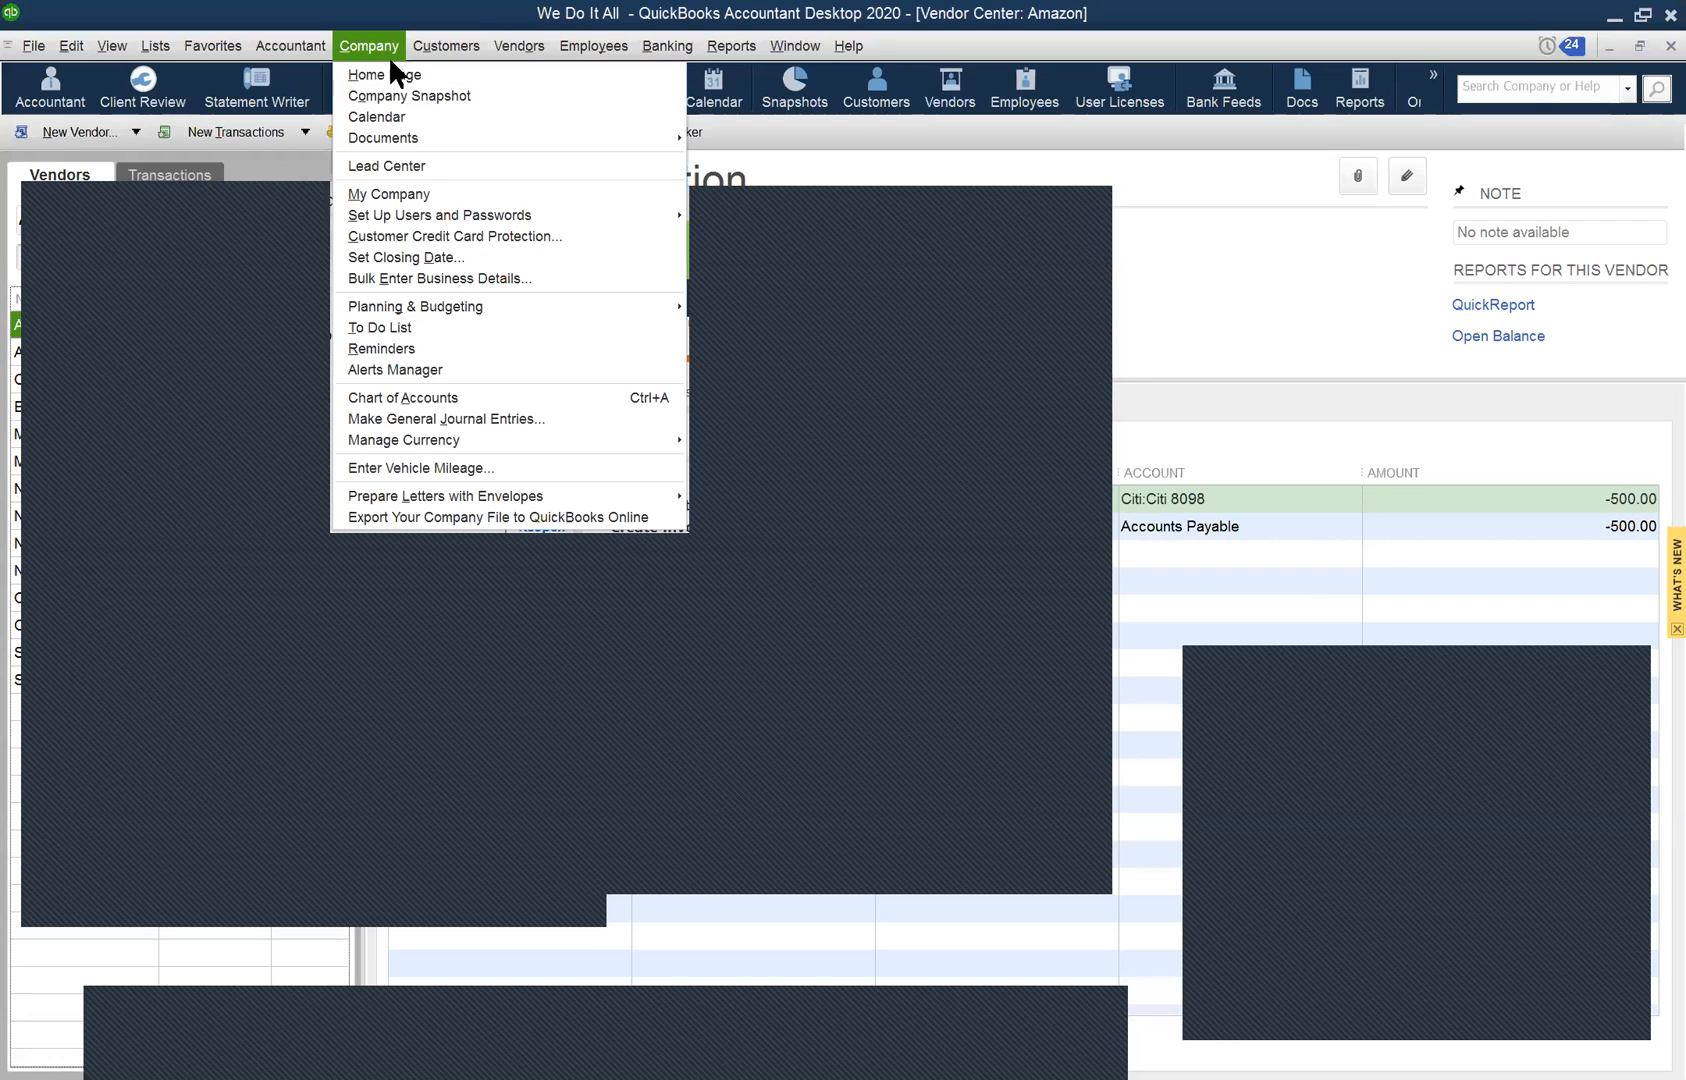
key(Right)
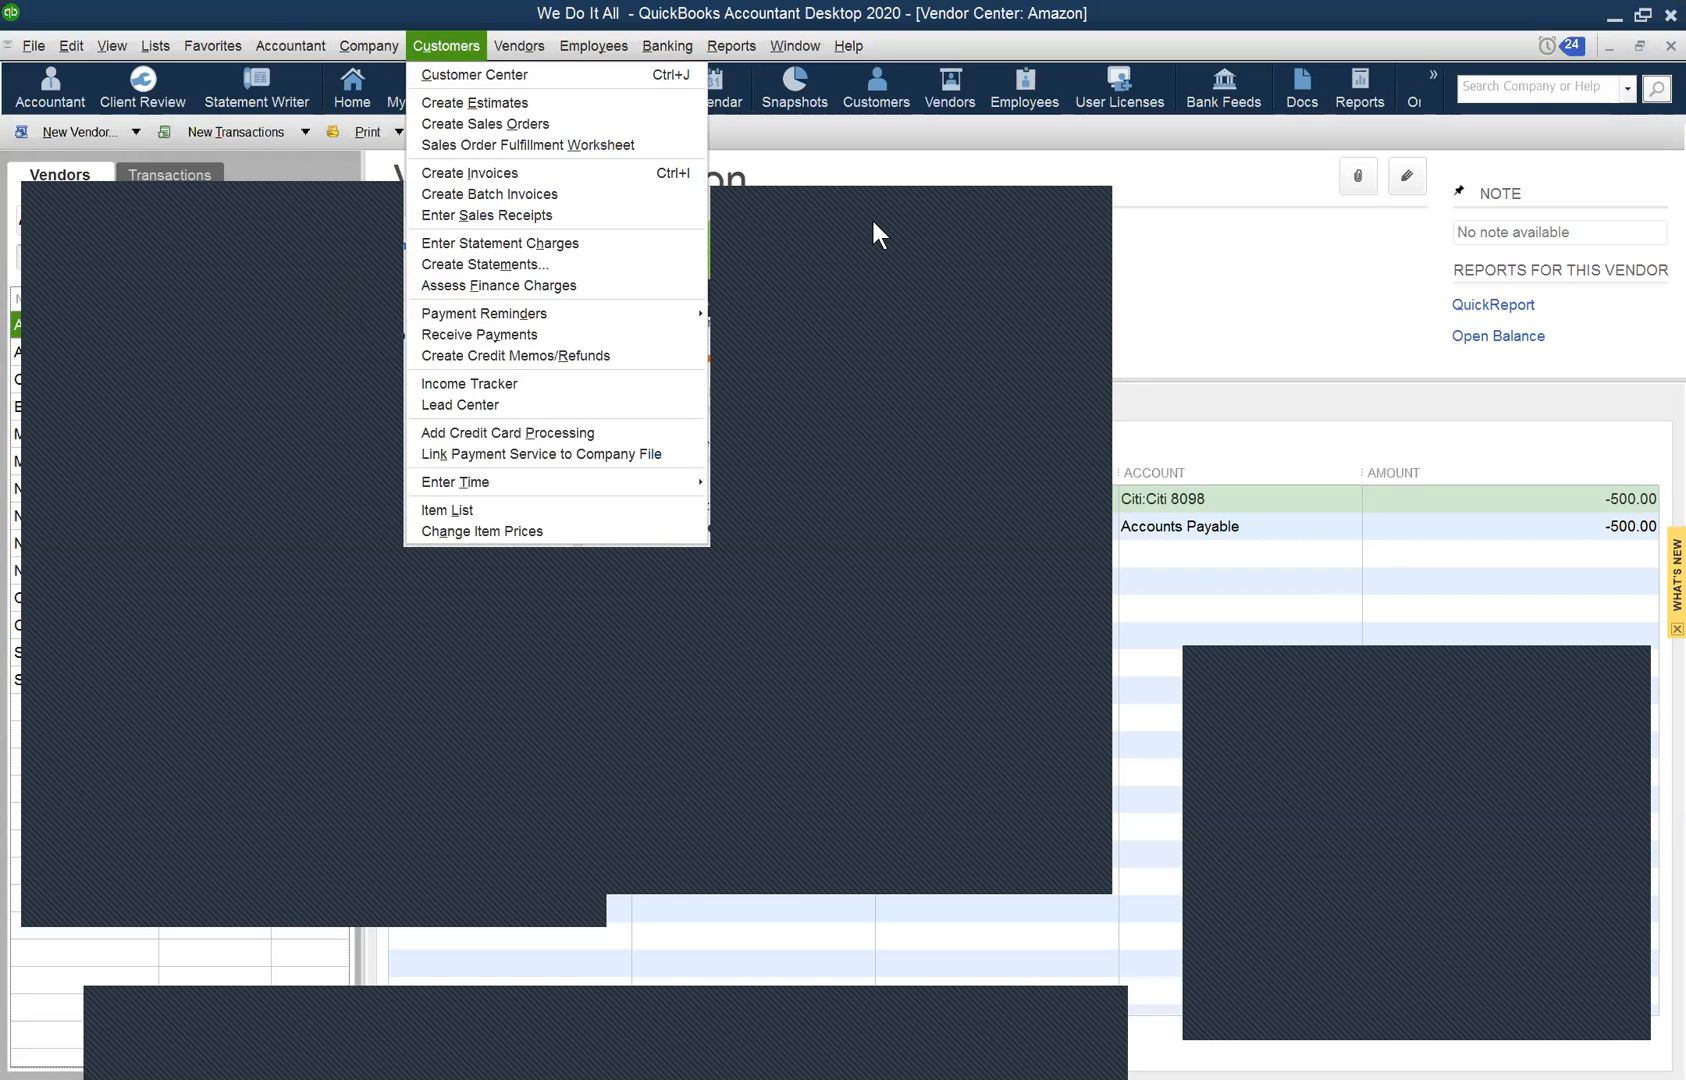
click(880, 556)
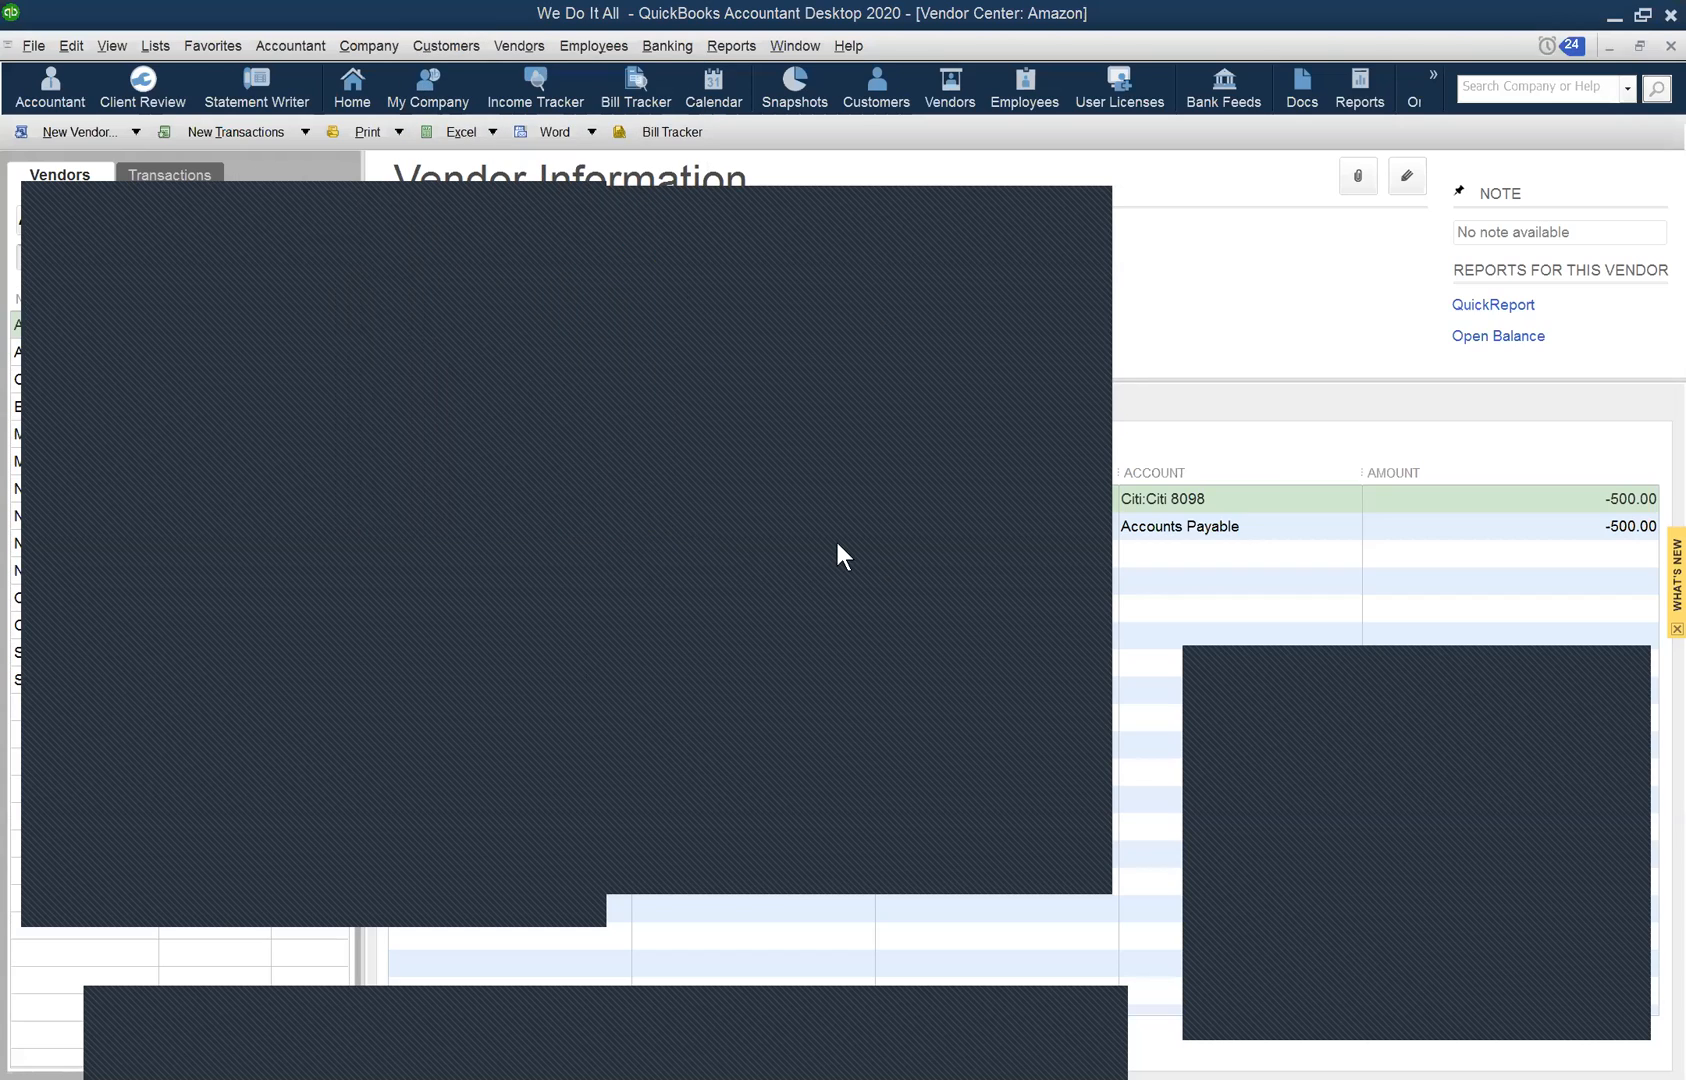
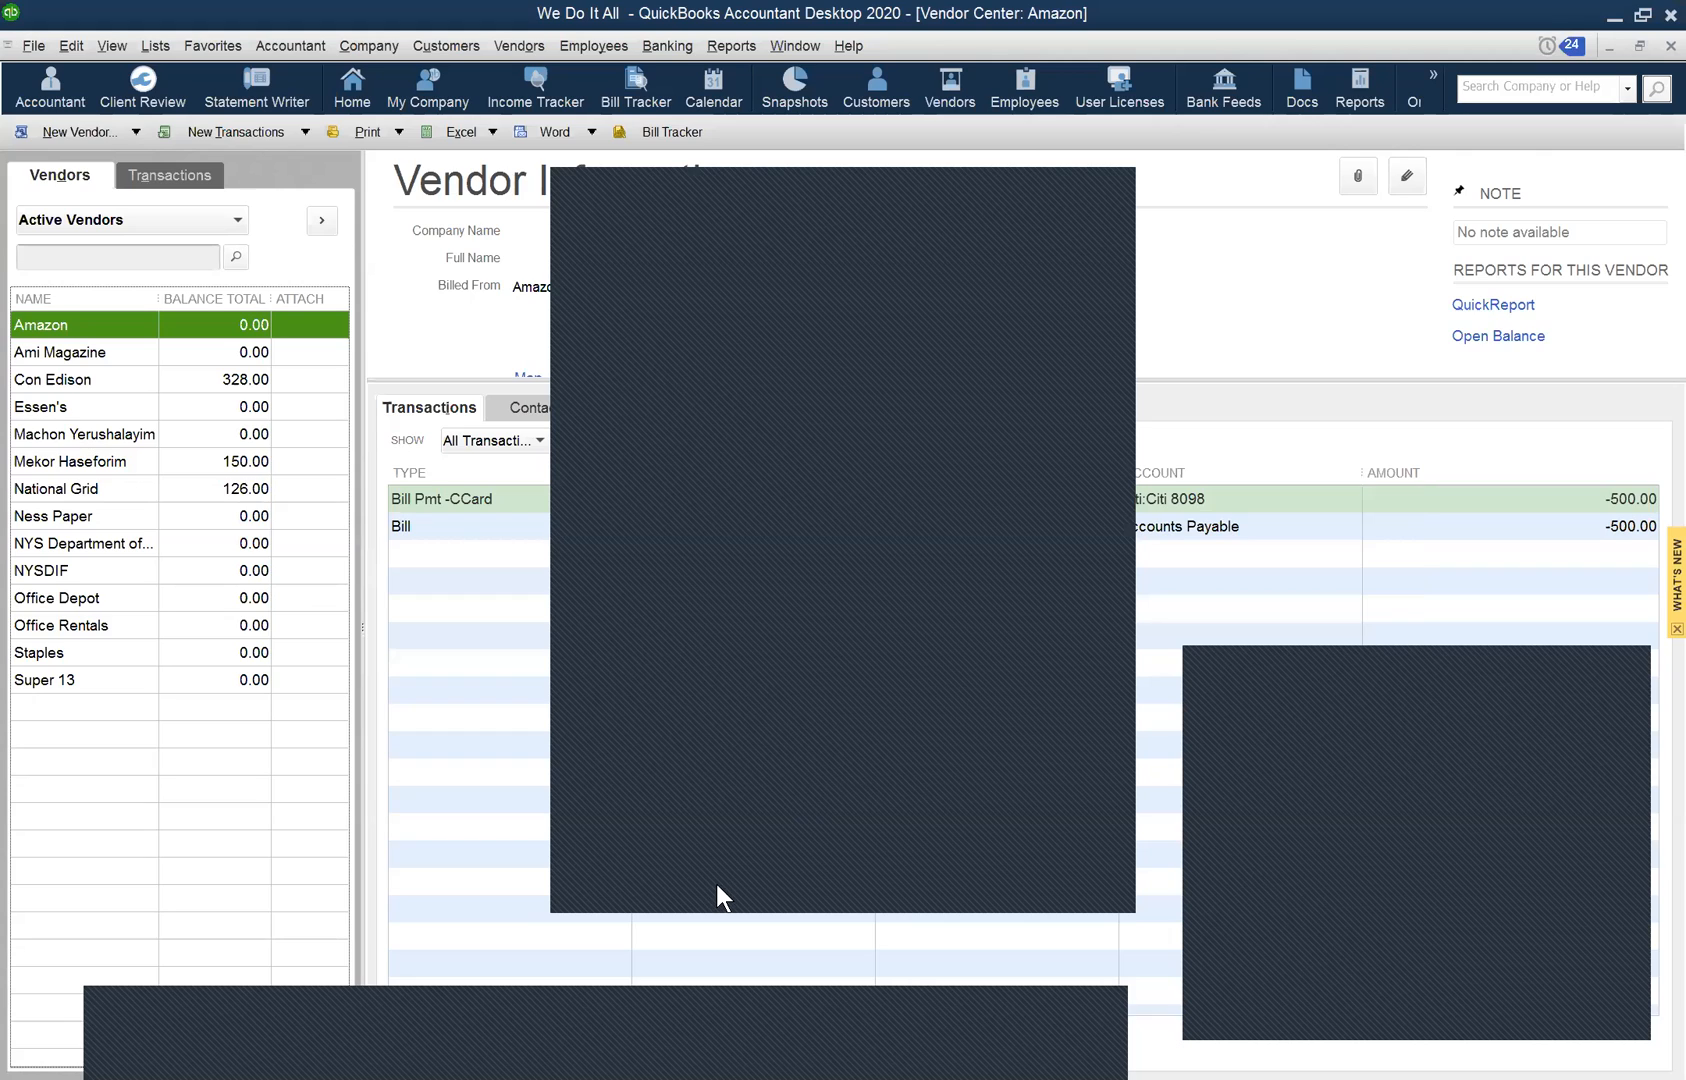
Close the Vendor Center and all remaining report windows.
key(Escape)
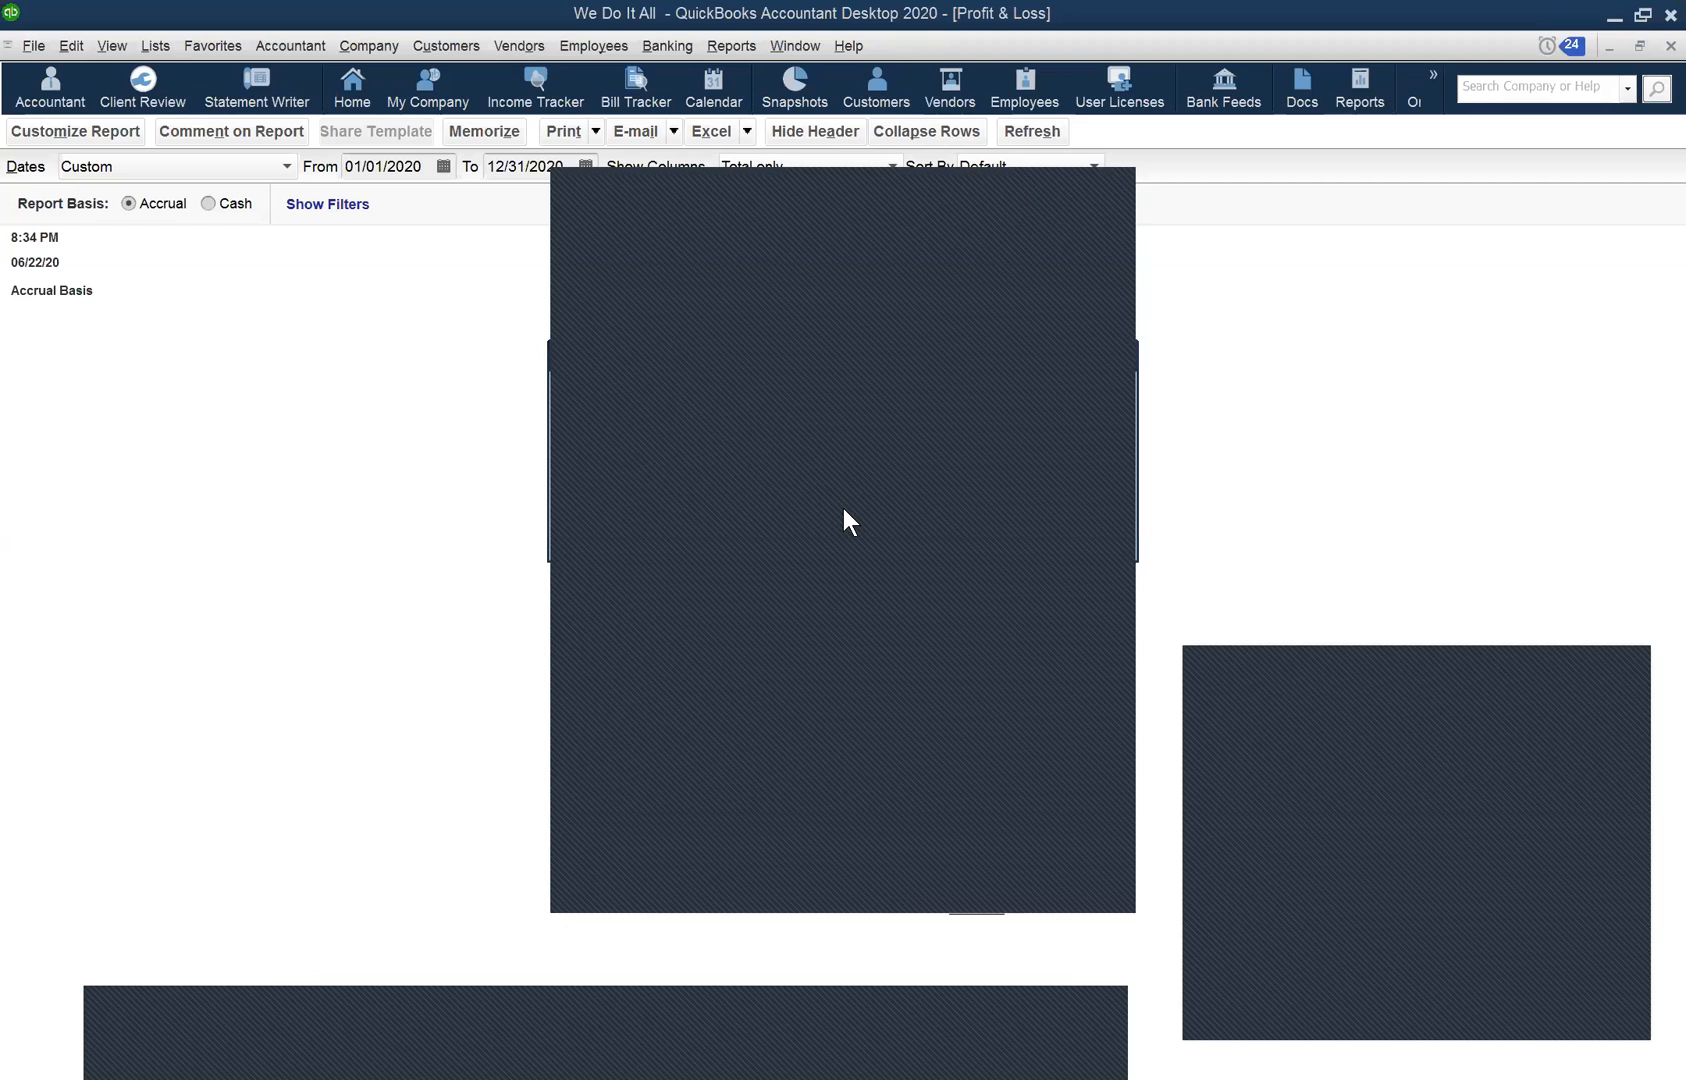
click(848, 520)
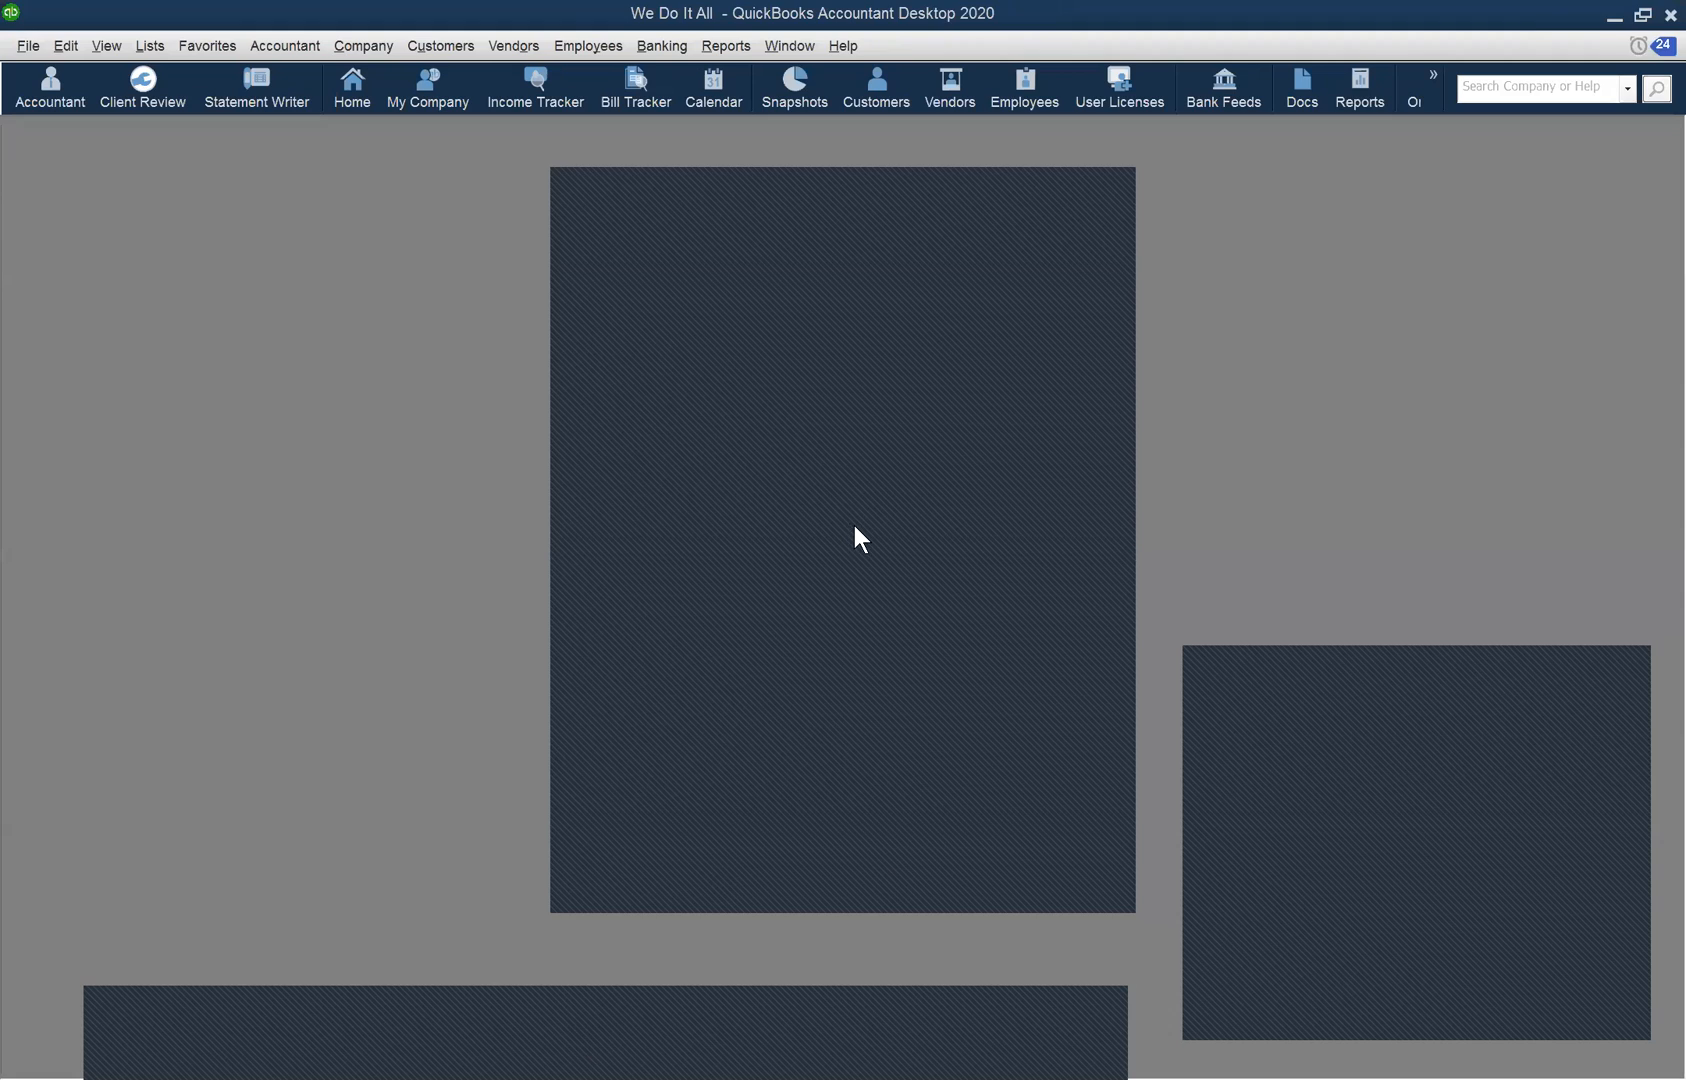